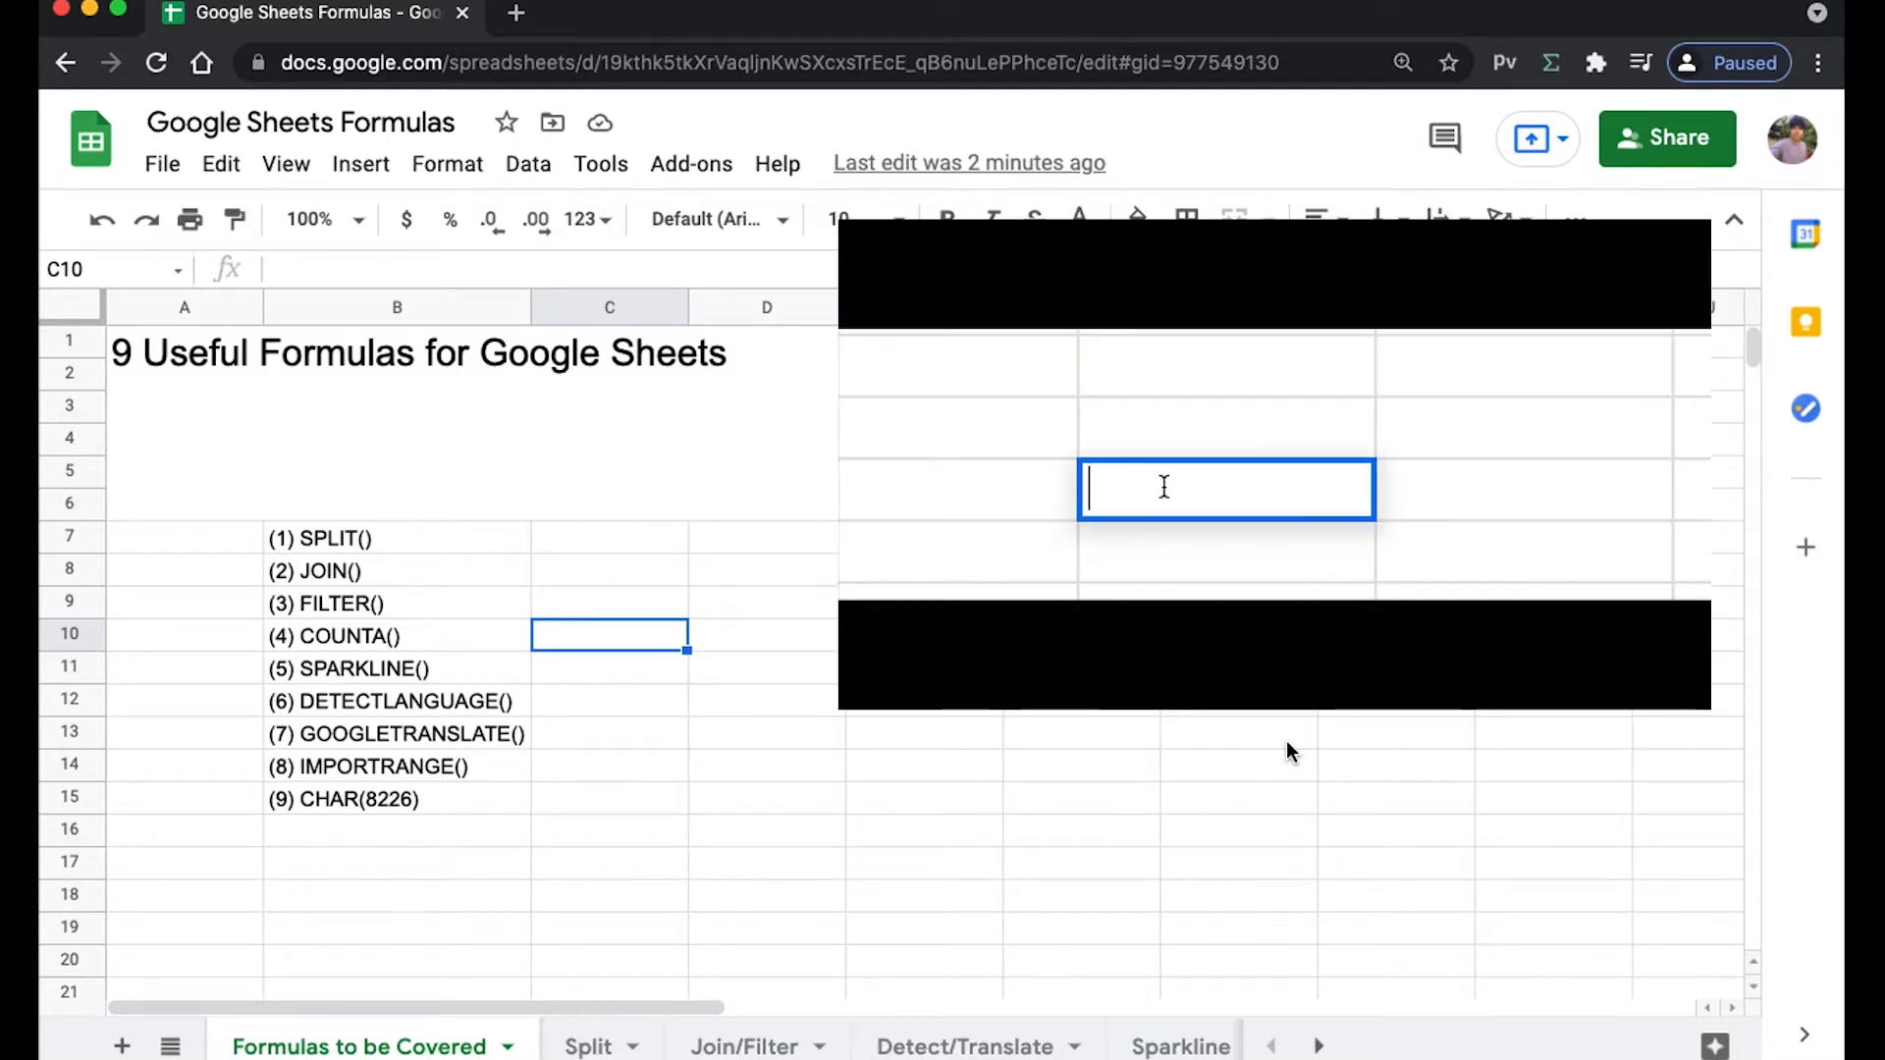
text(form)
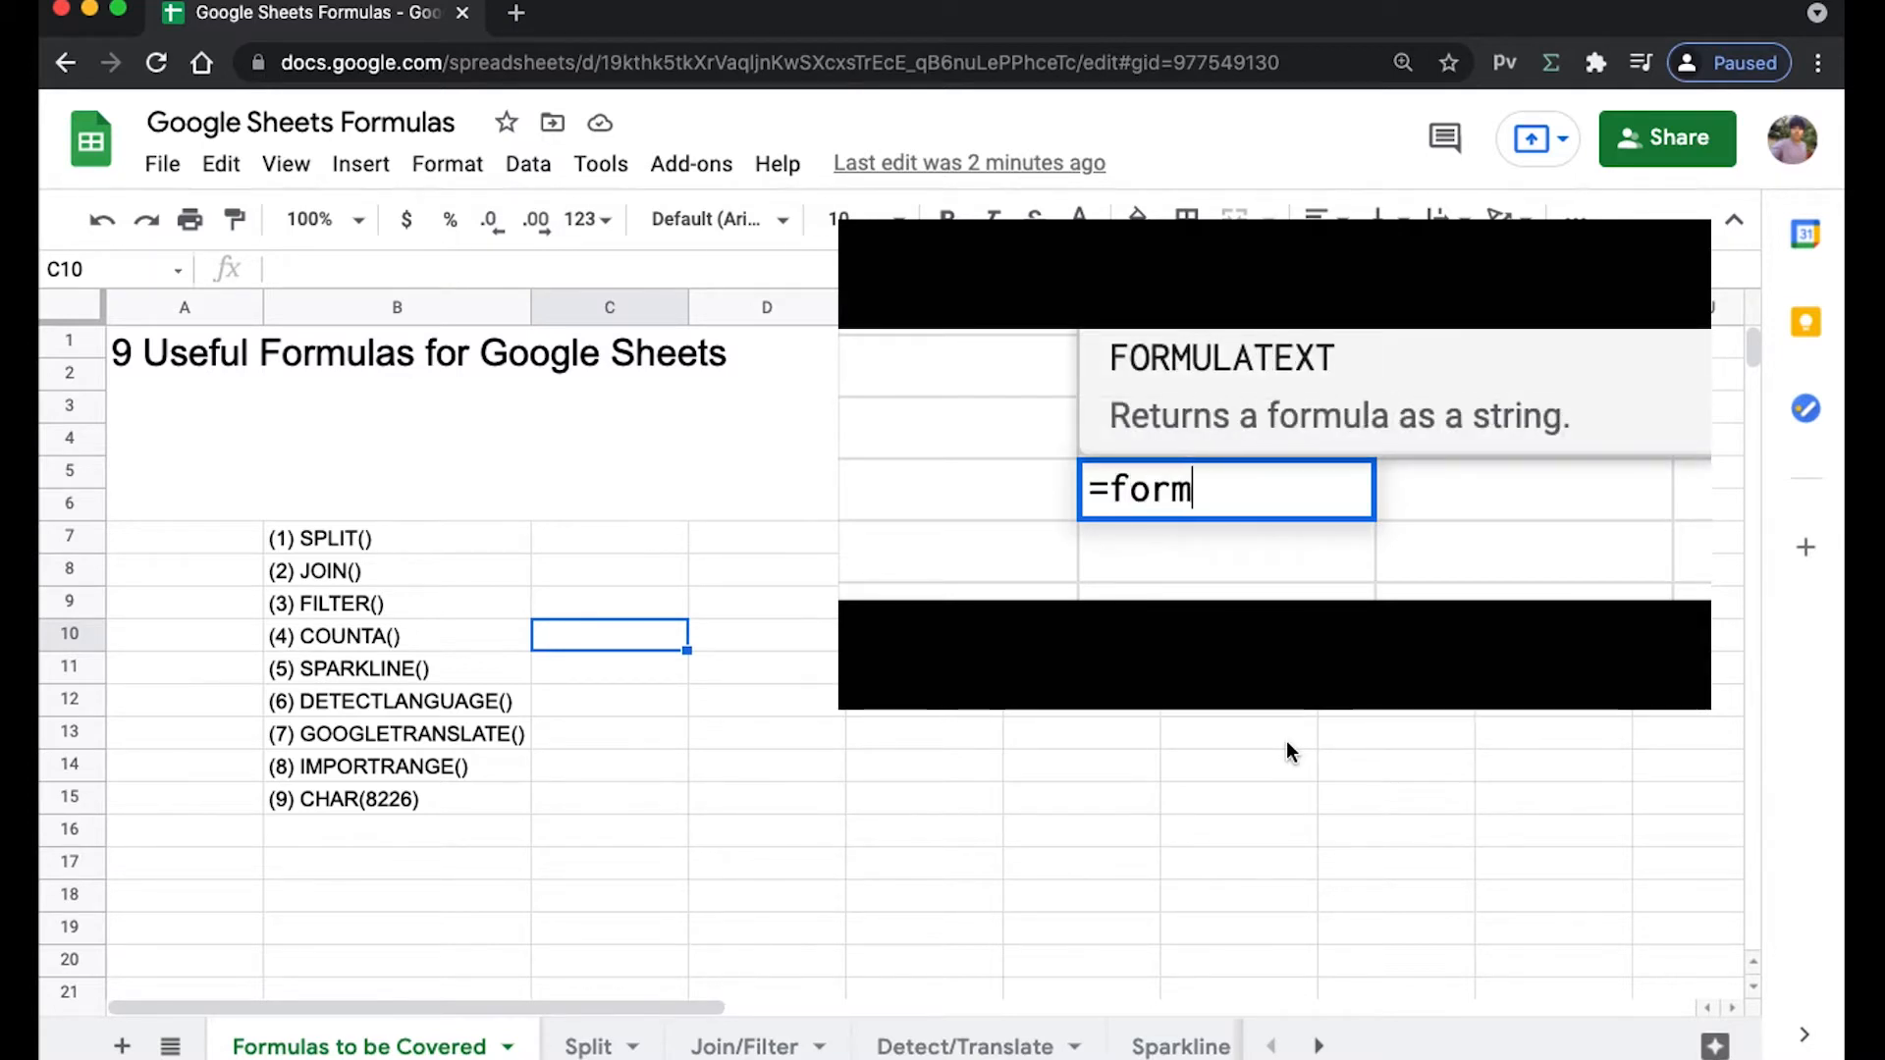
text(ulaName)
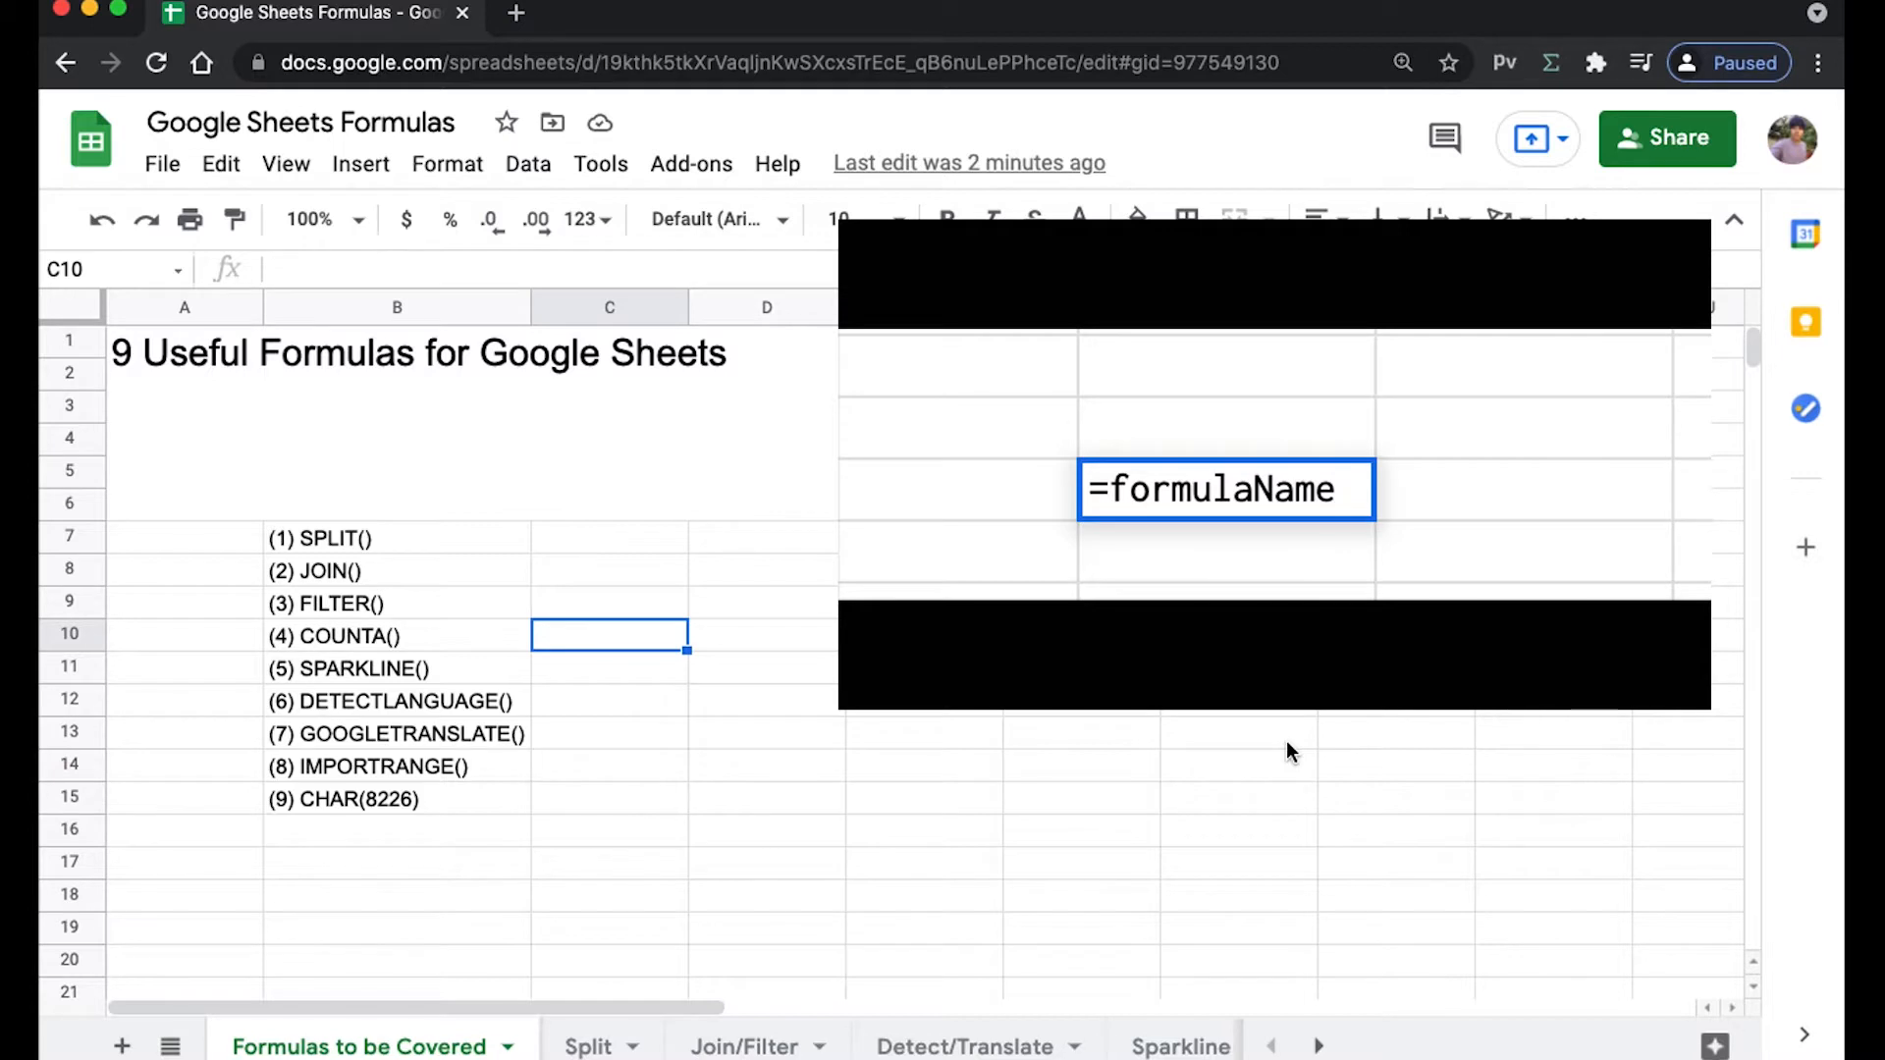
click(1122, 714)
text(())
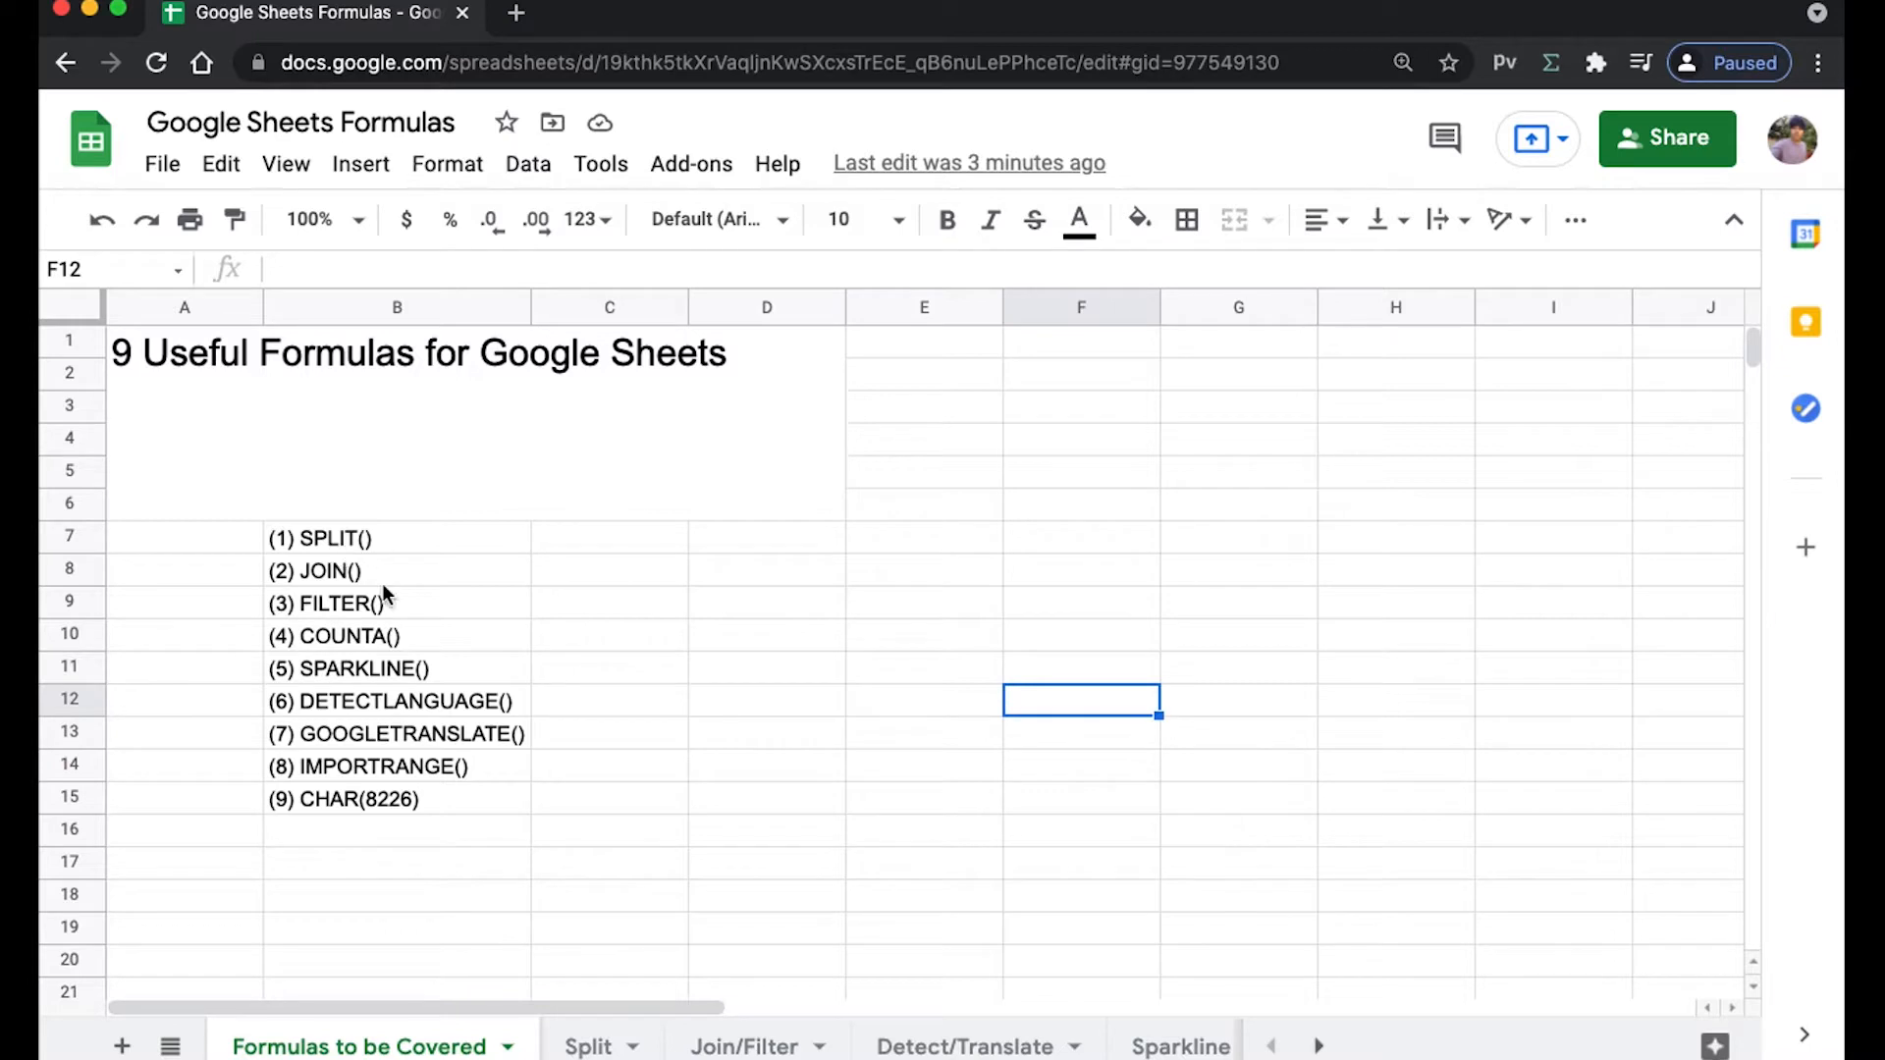
On the Split sheet, enter =SPLIT(A2,"@") in B2 to separate the first email address into username and domain name.
click(588, 1047)
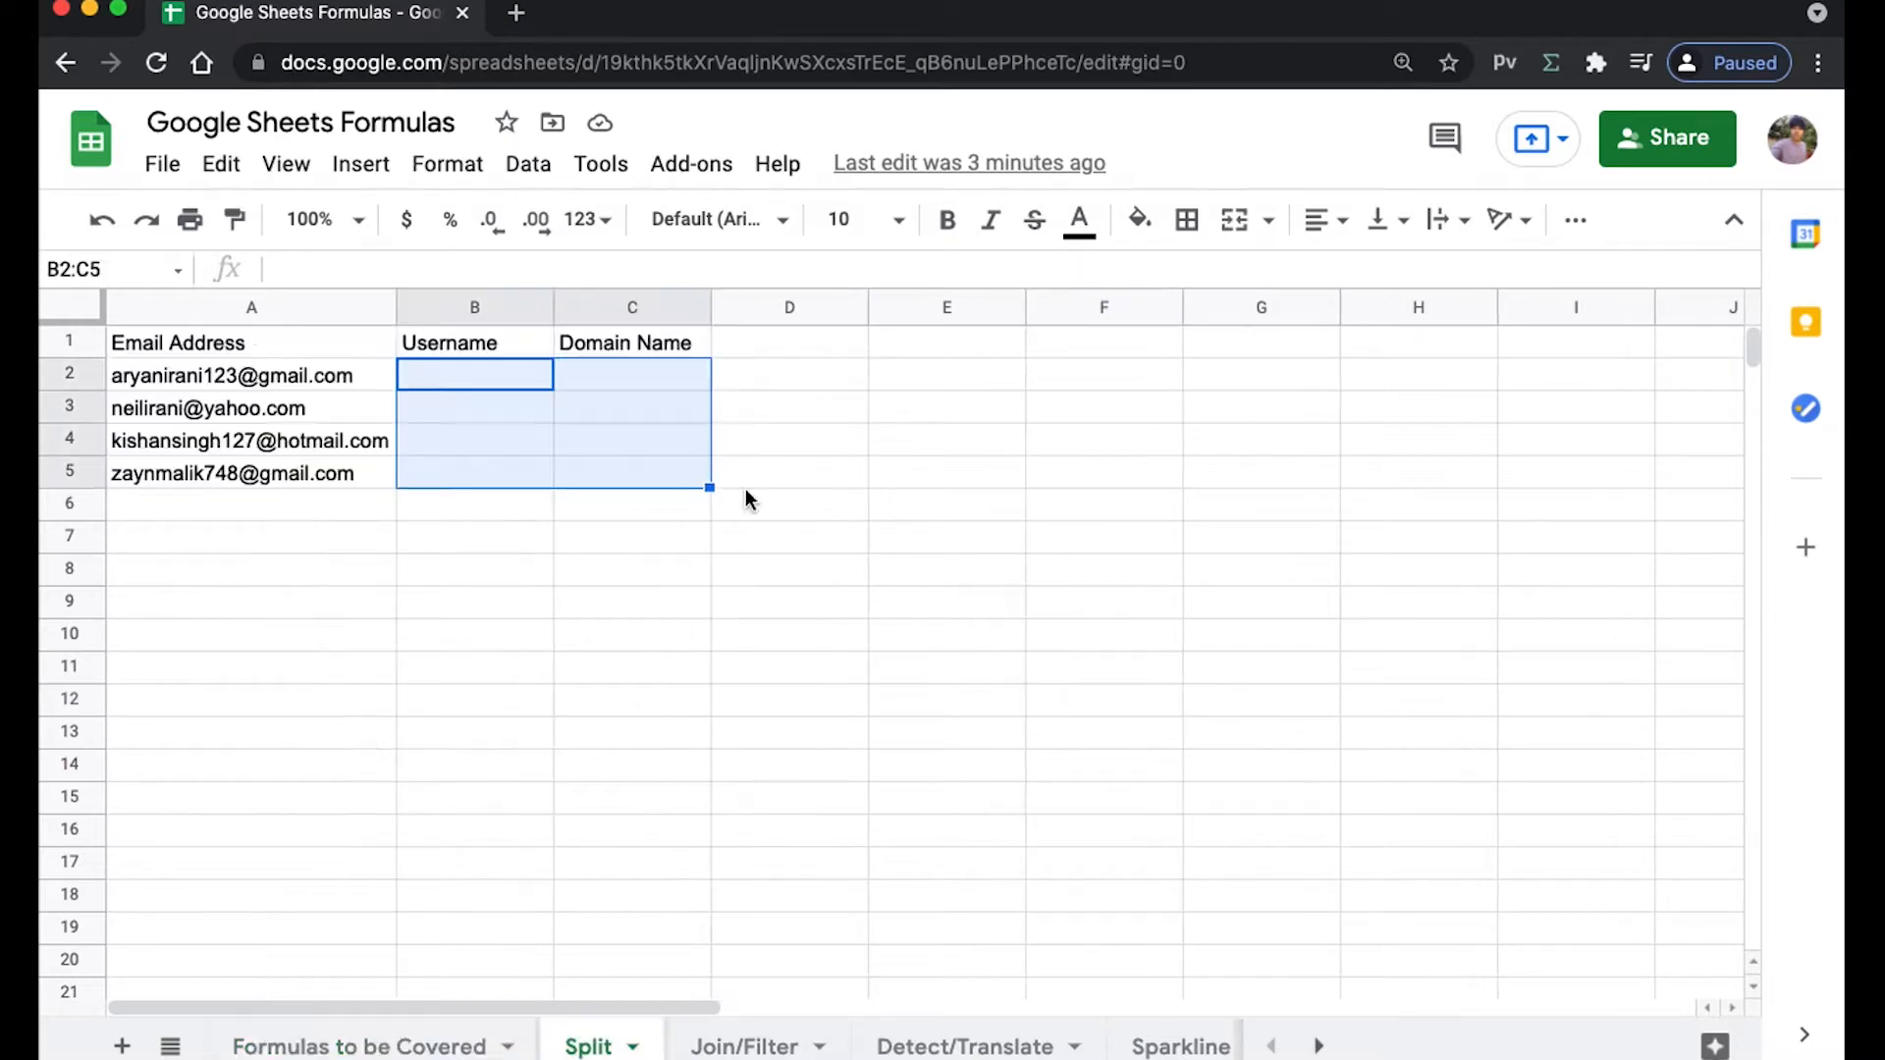
click(616, 706)
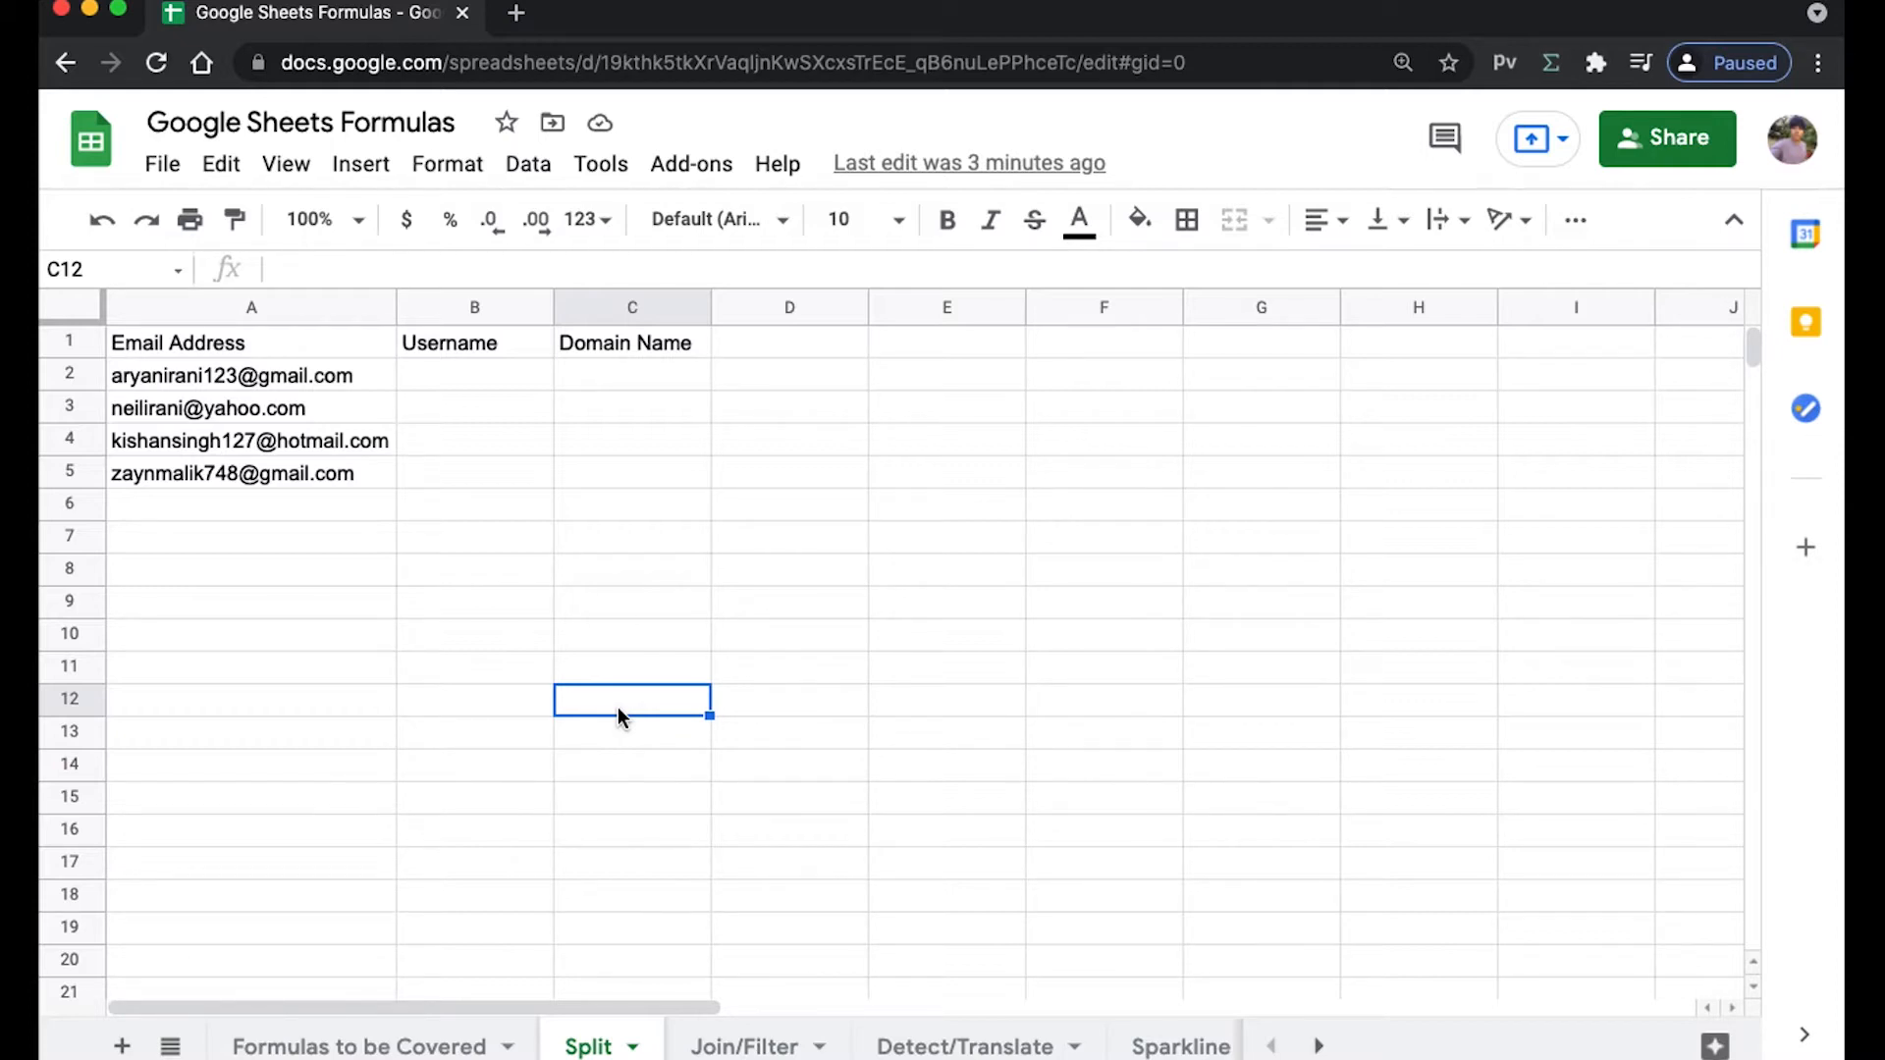
click(471, 386)
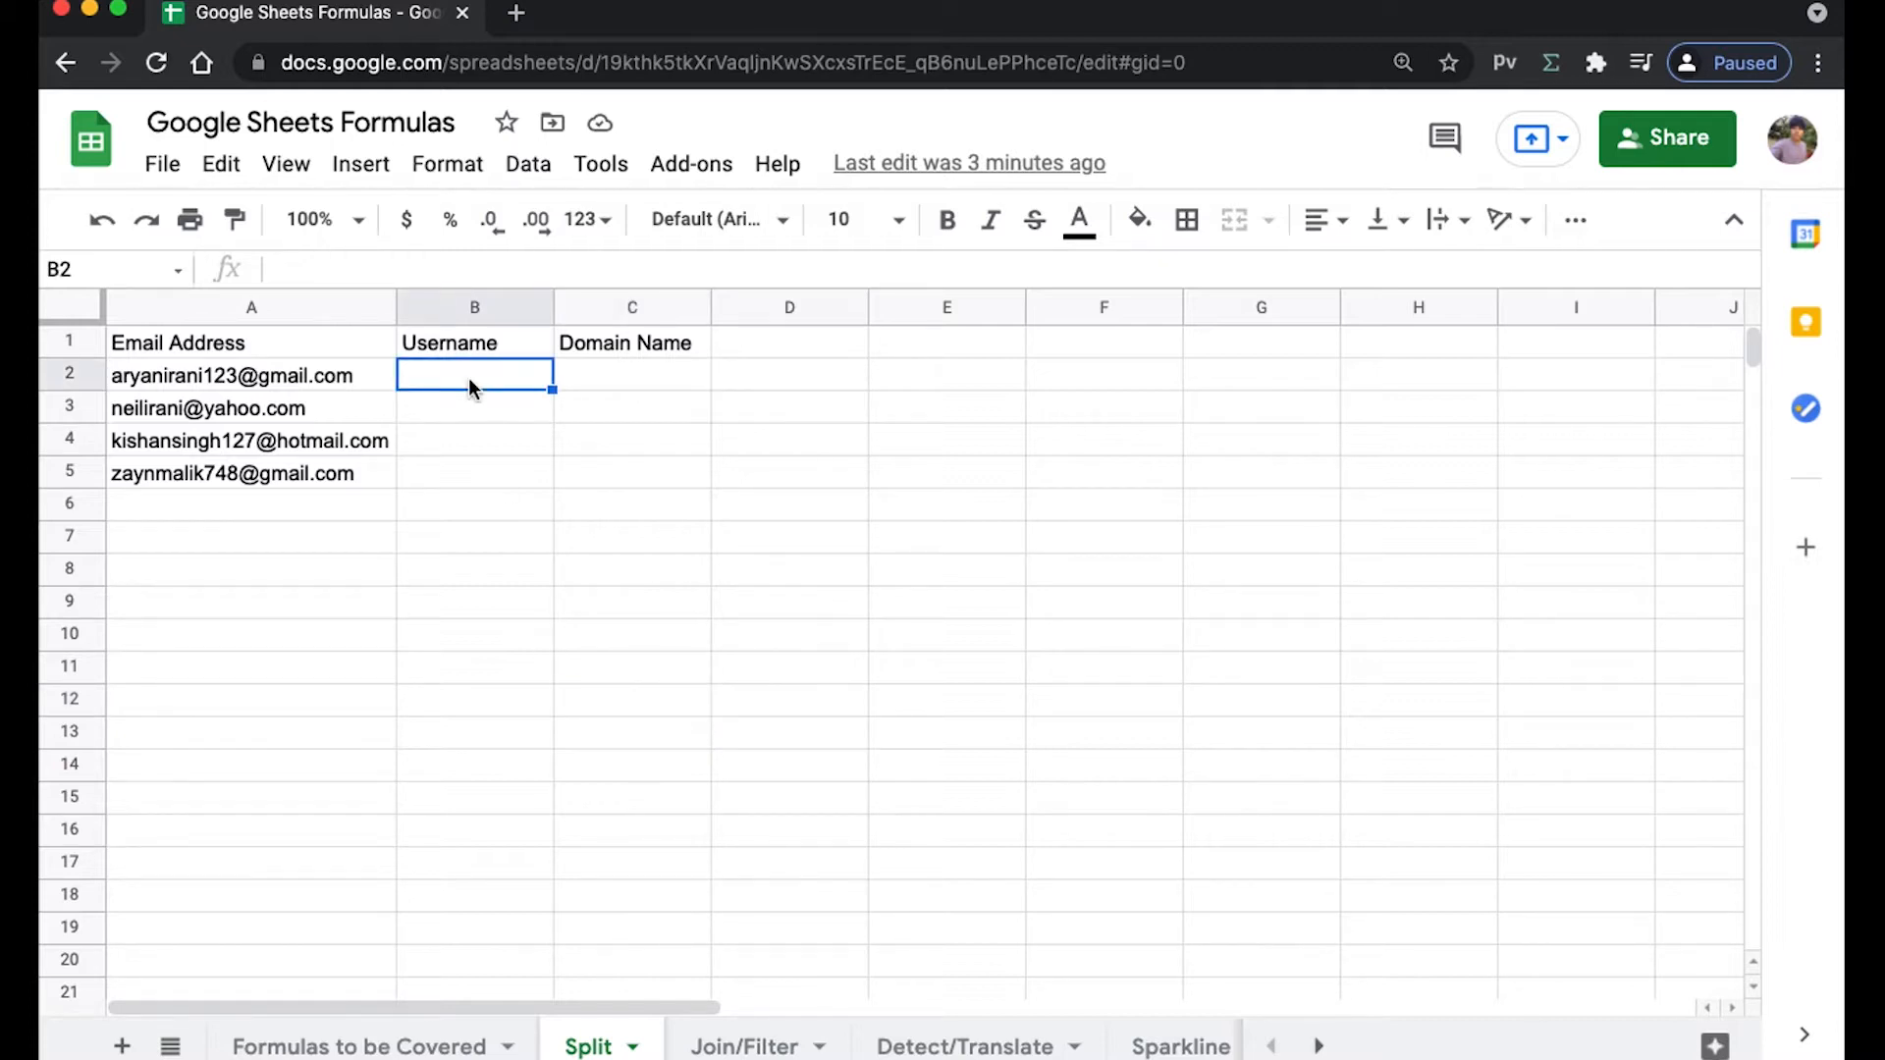
text(=)
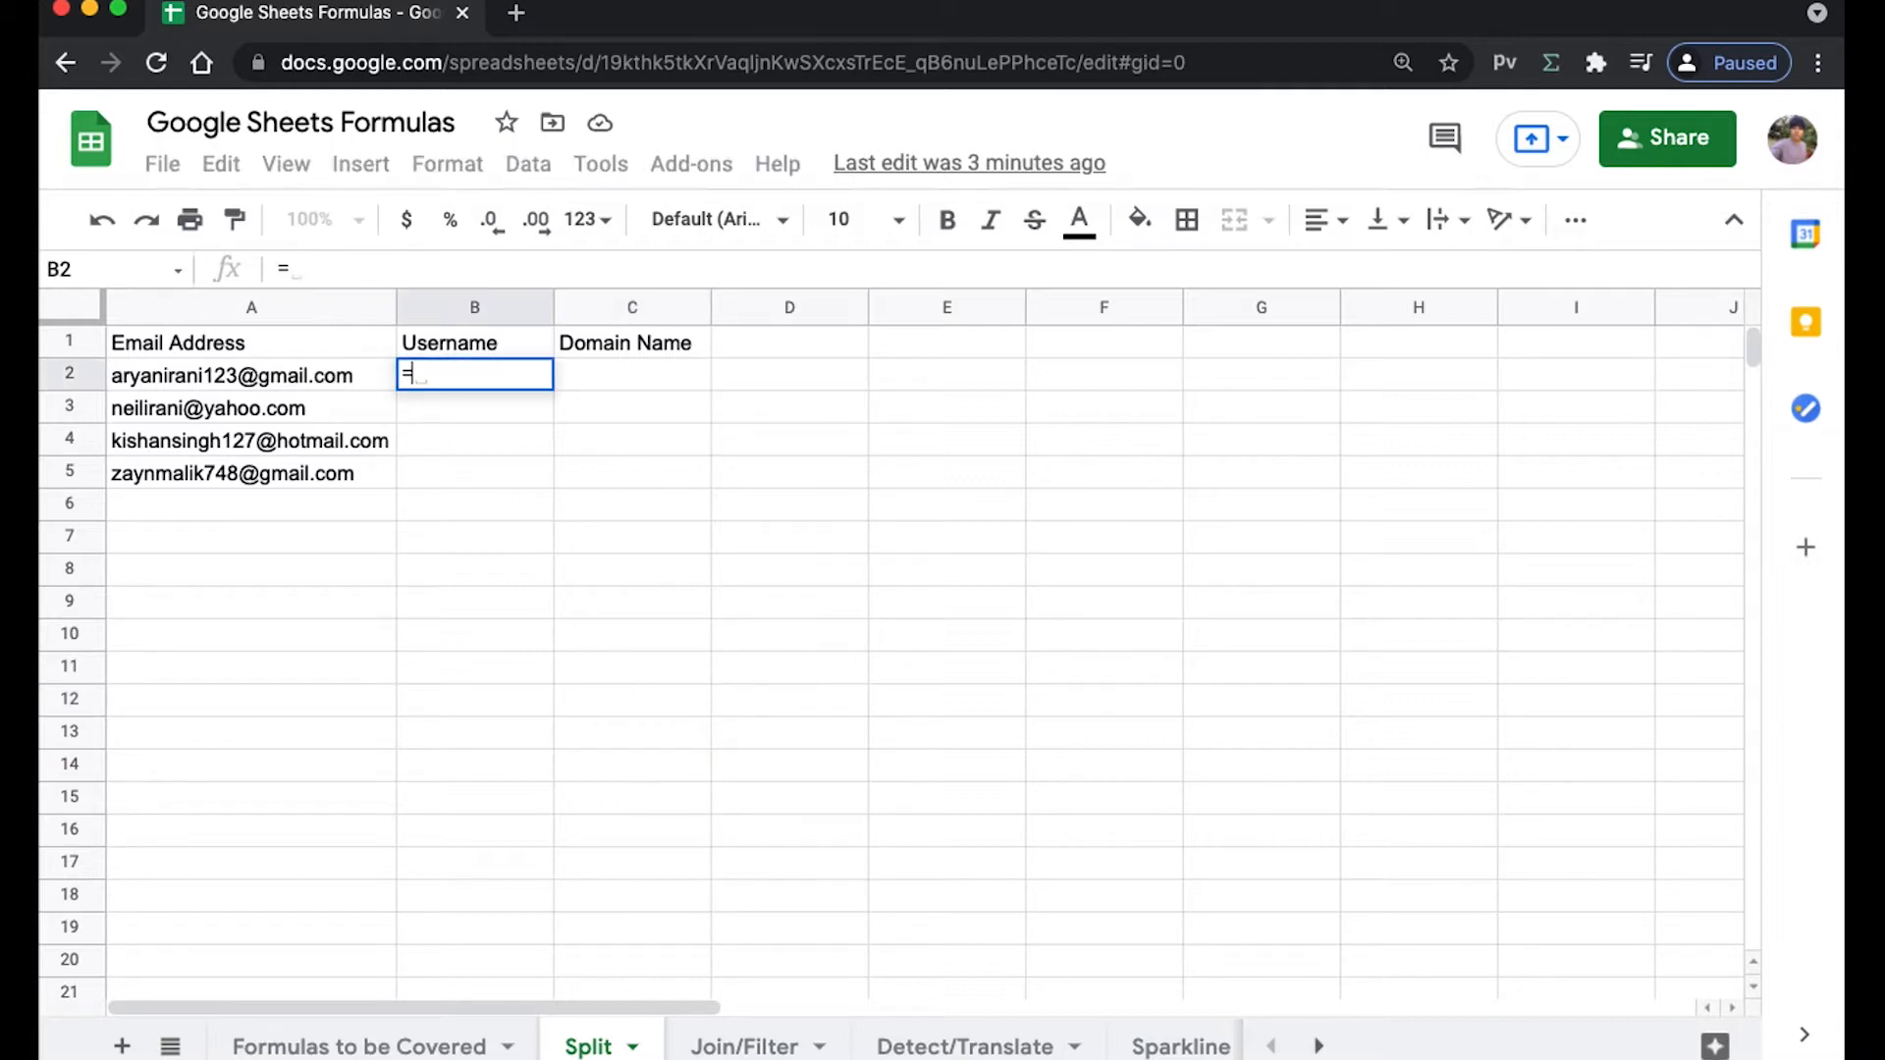
text(spli)
key(Tab)
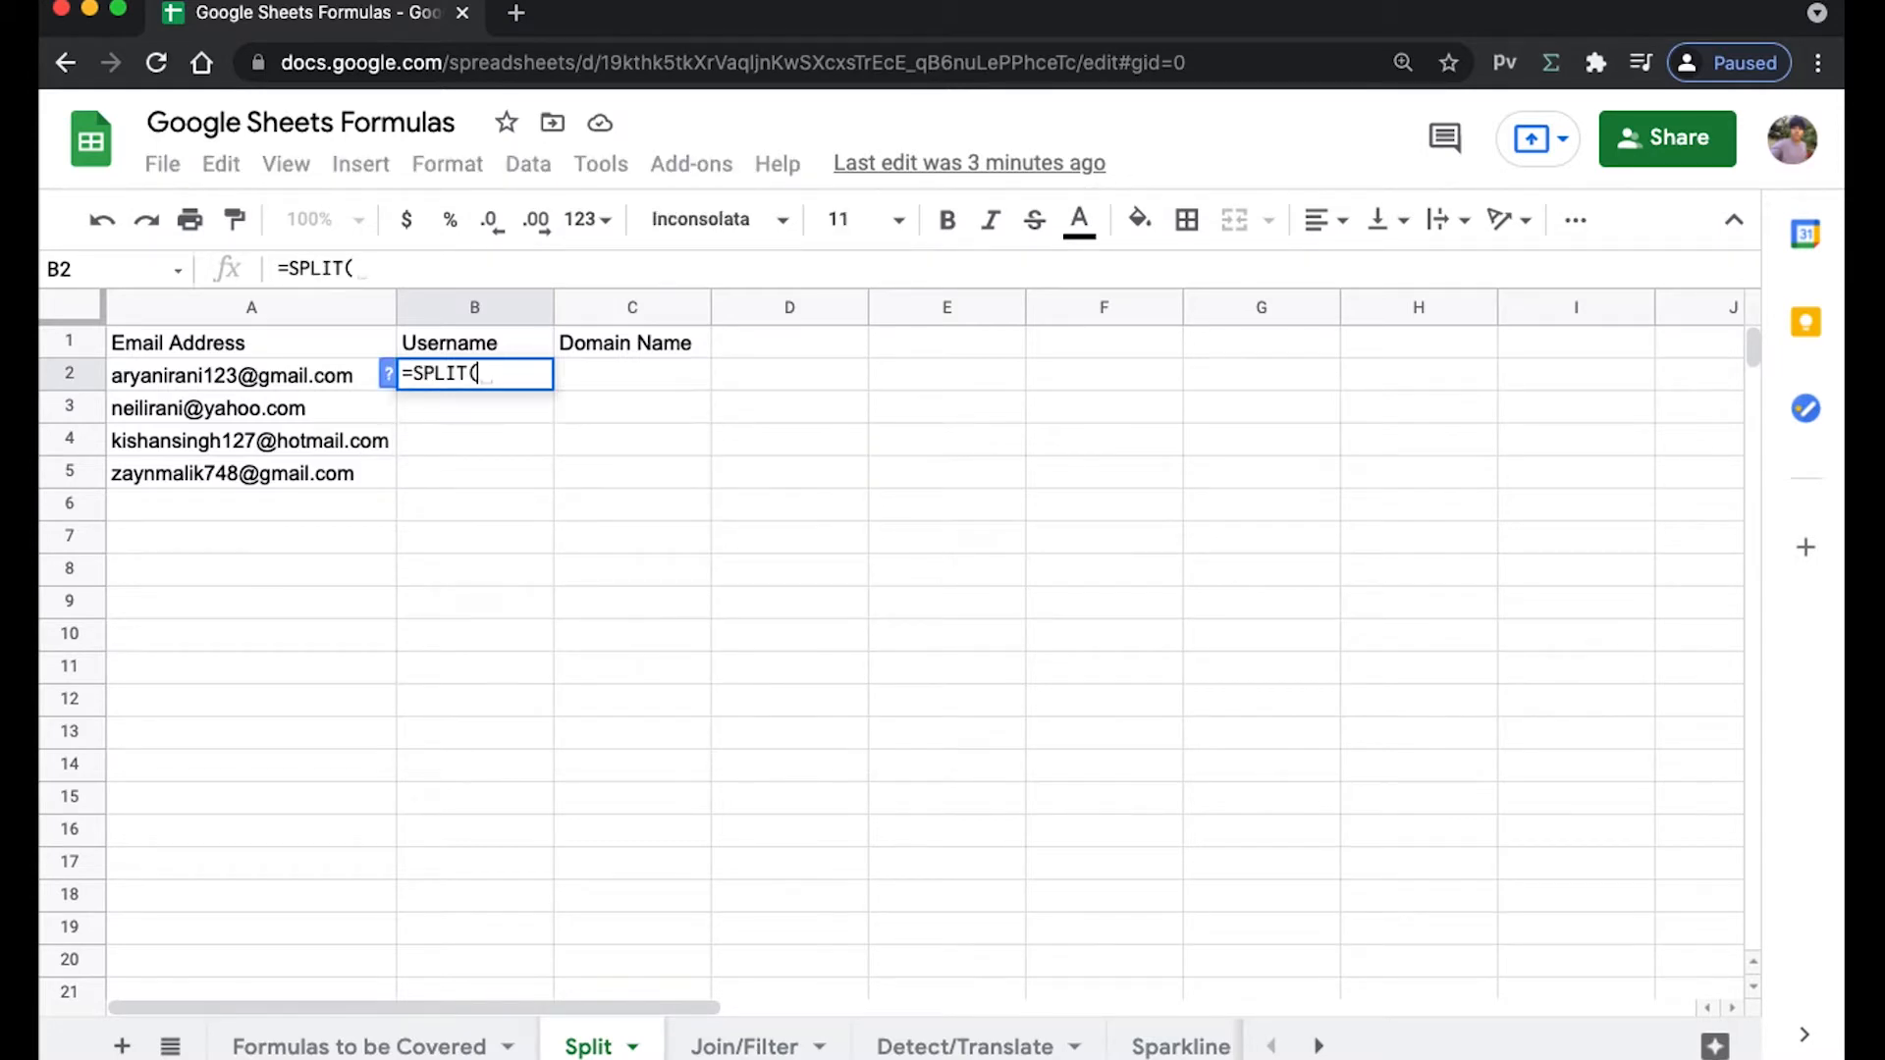
click(262, 388)
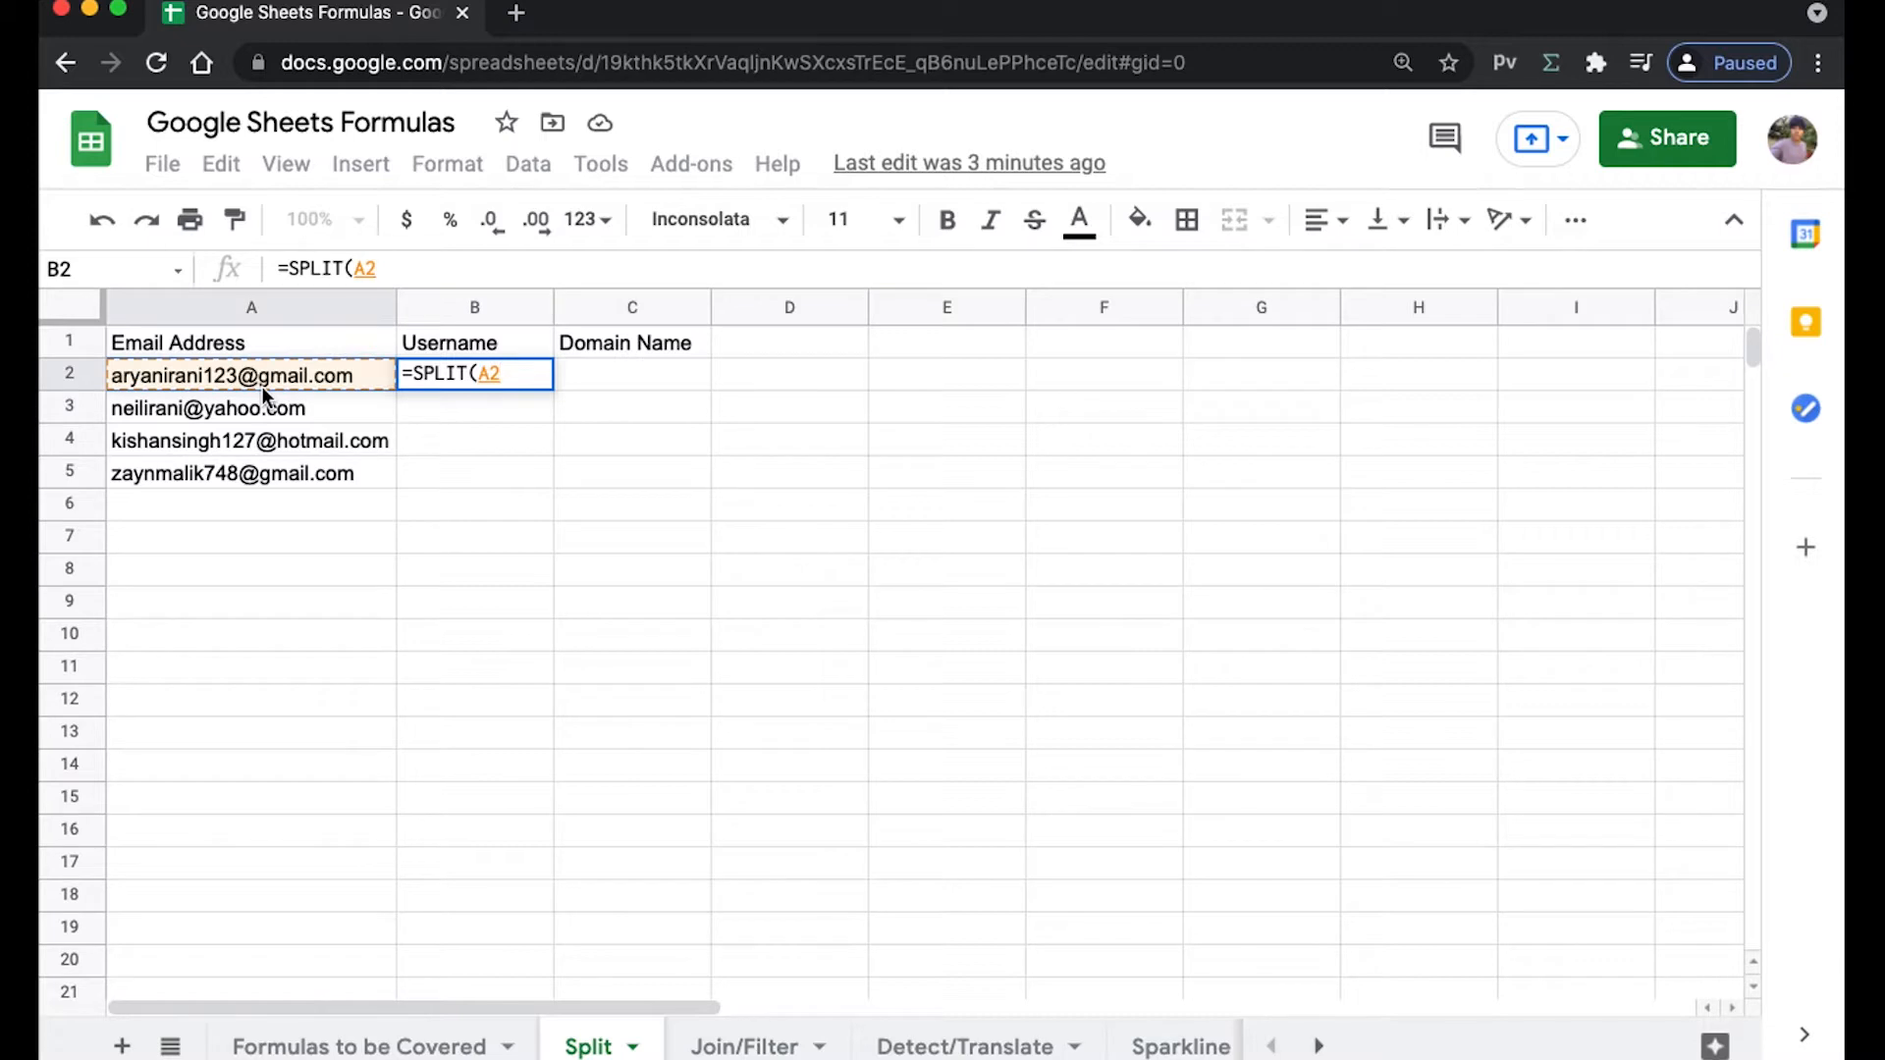
text(,)
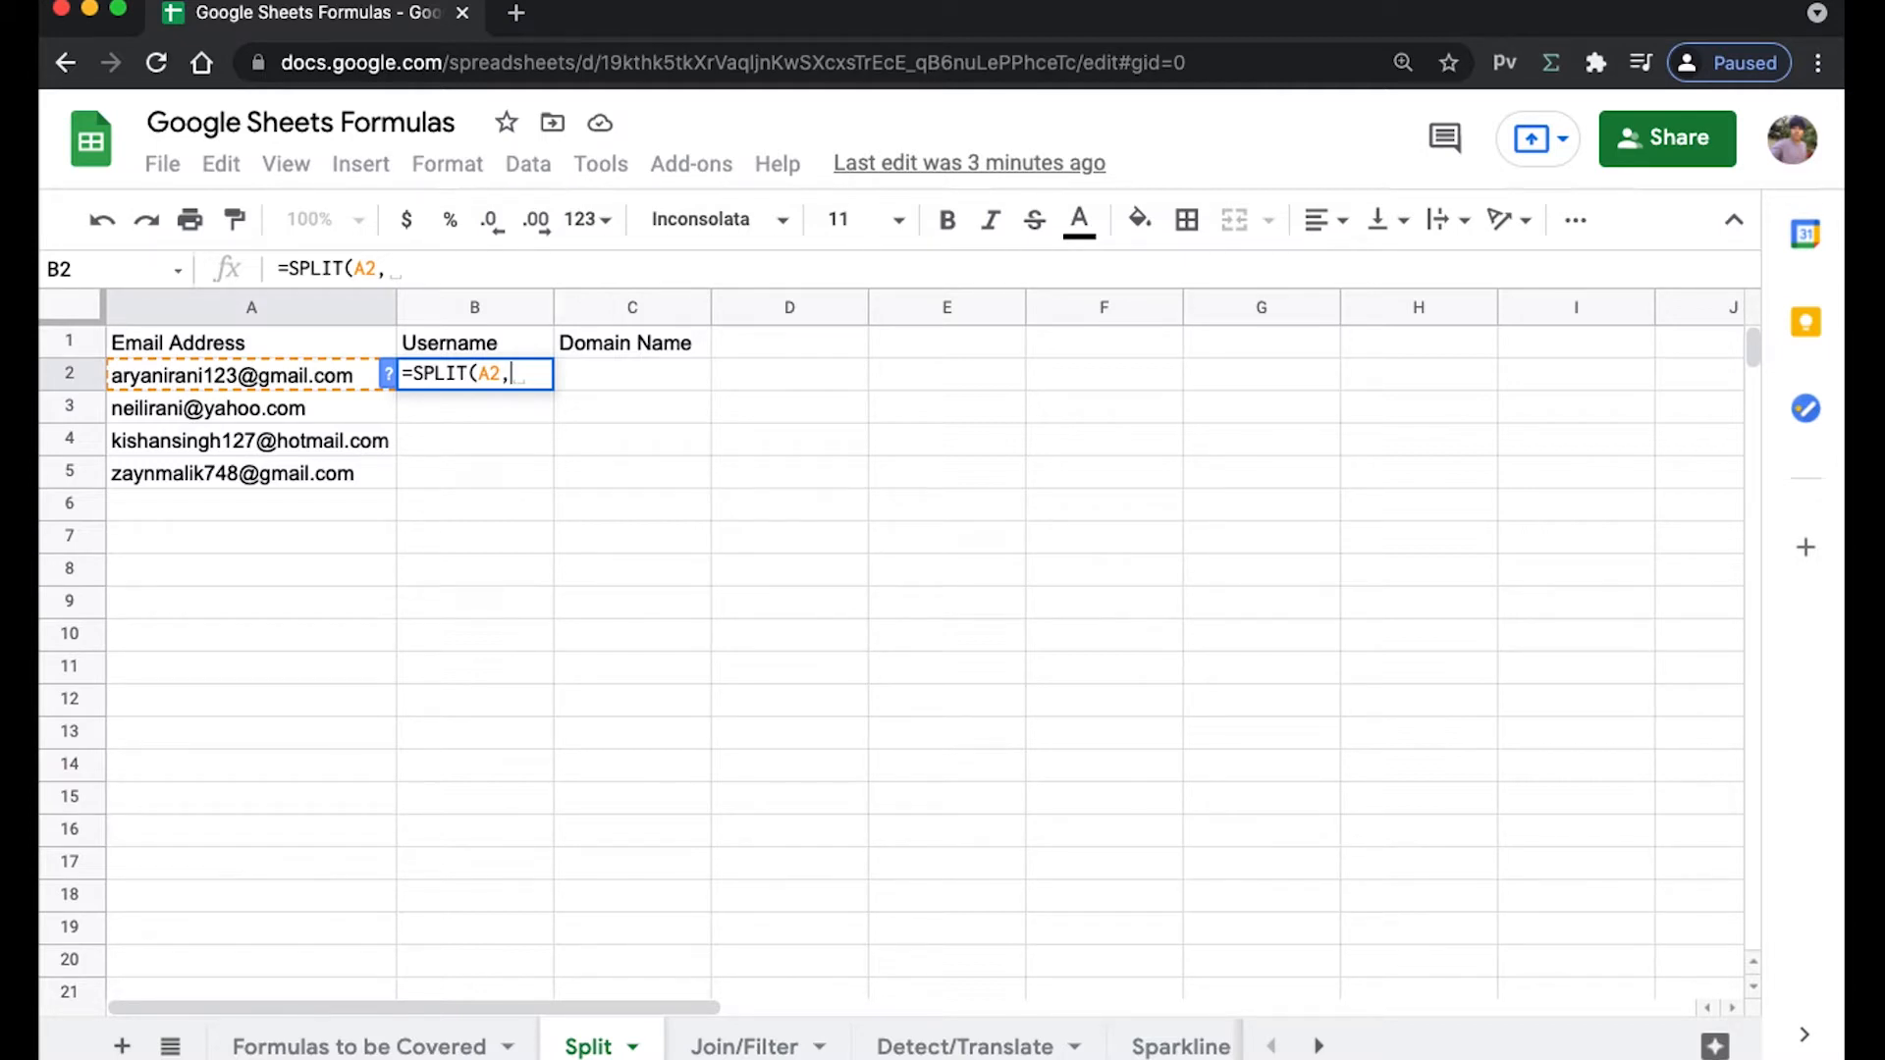
text(")
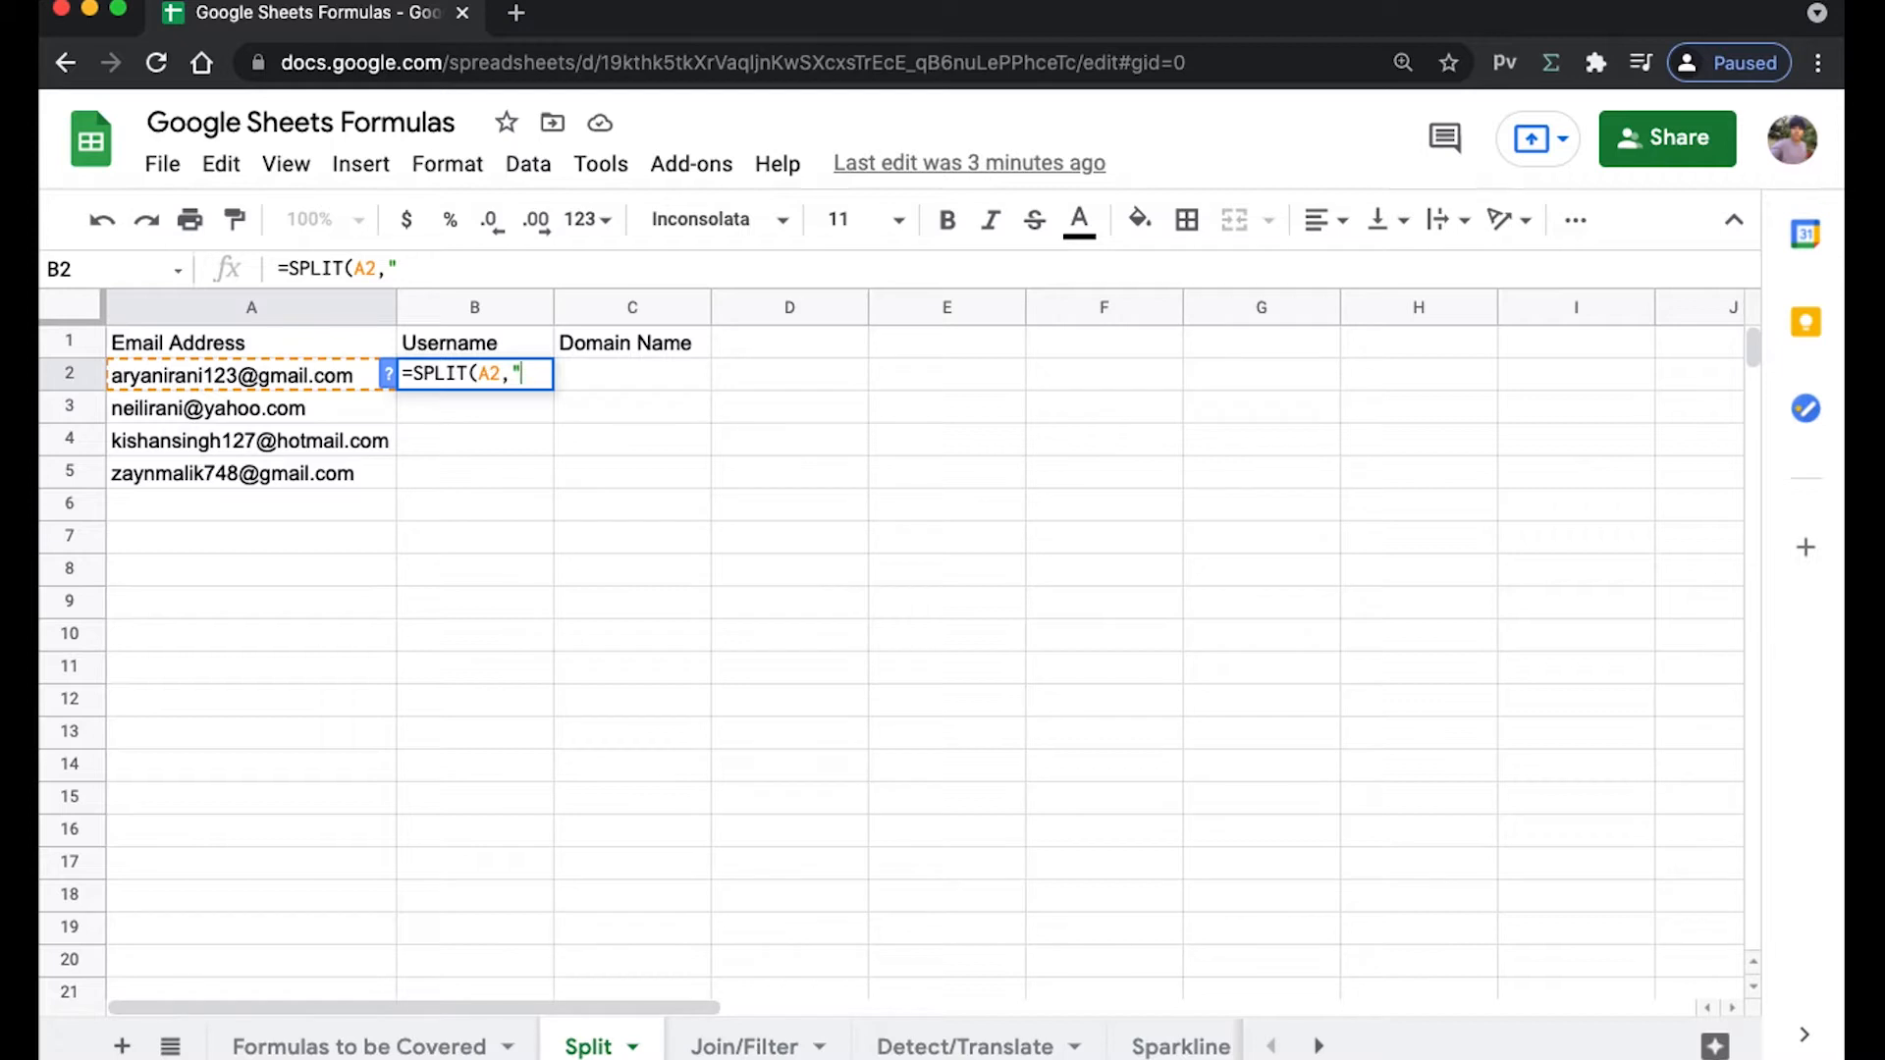
text(@"))
key(Return)
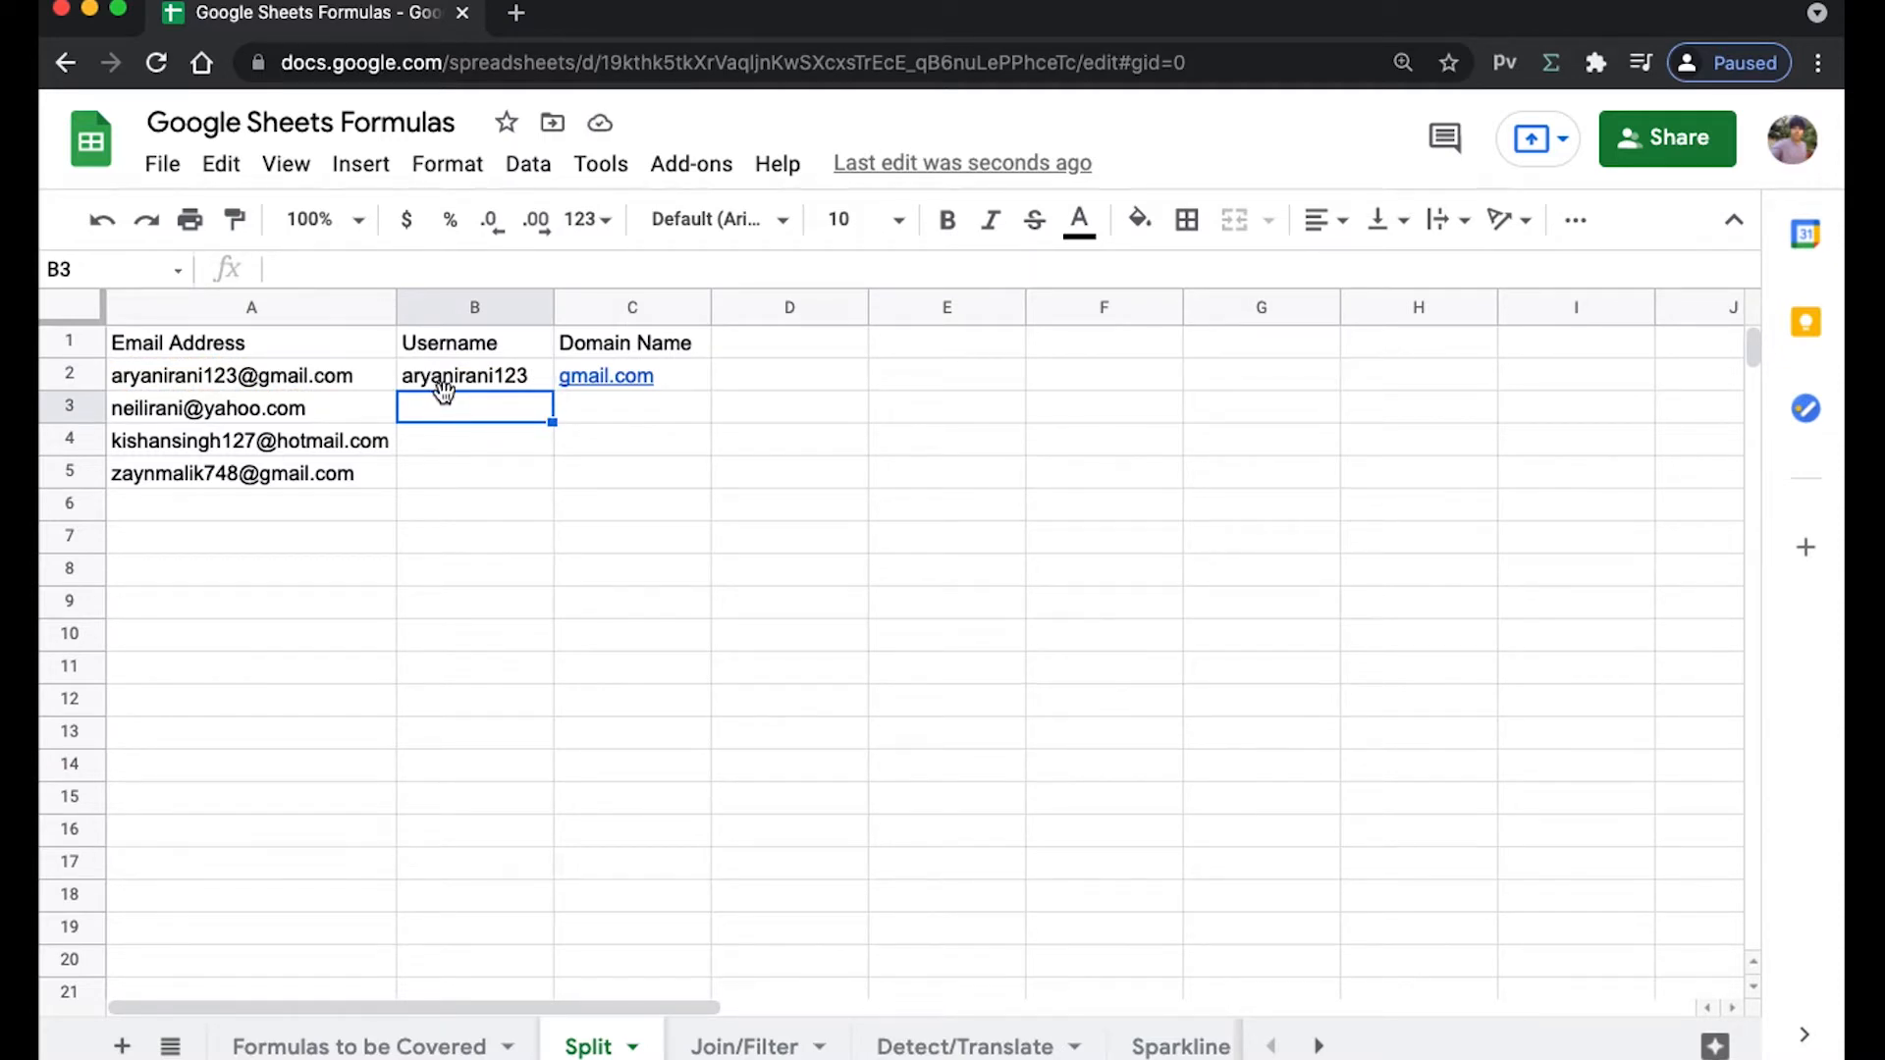
Fill the SPLIT formula from B2 down to B5 for the remaining email addresses.
click(439, 381)
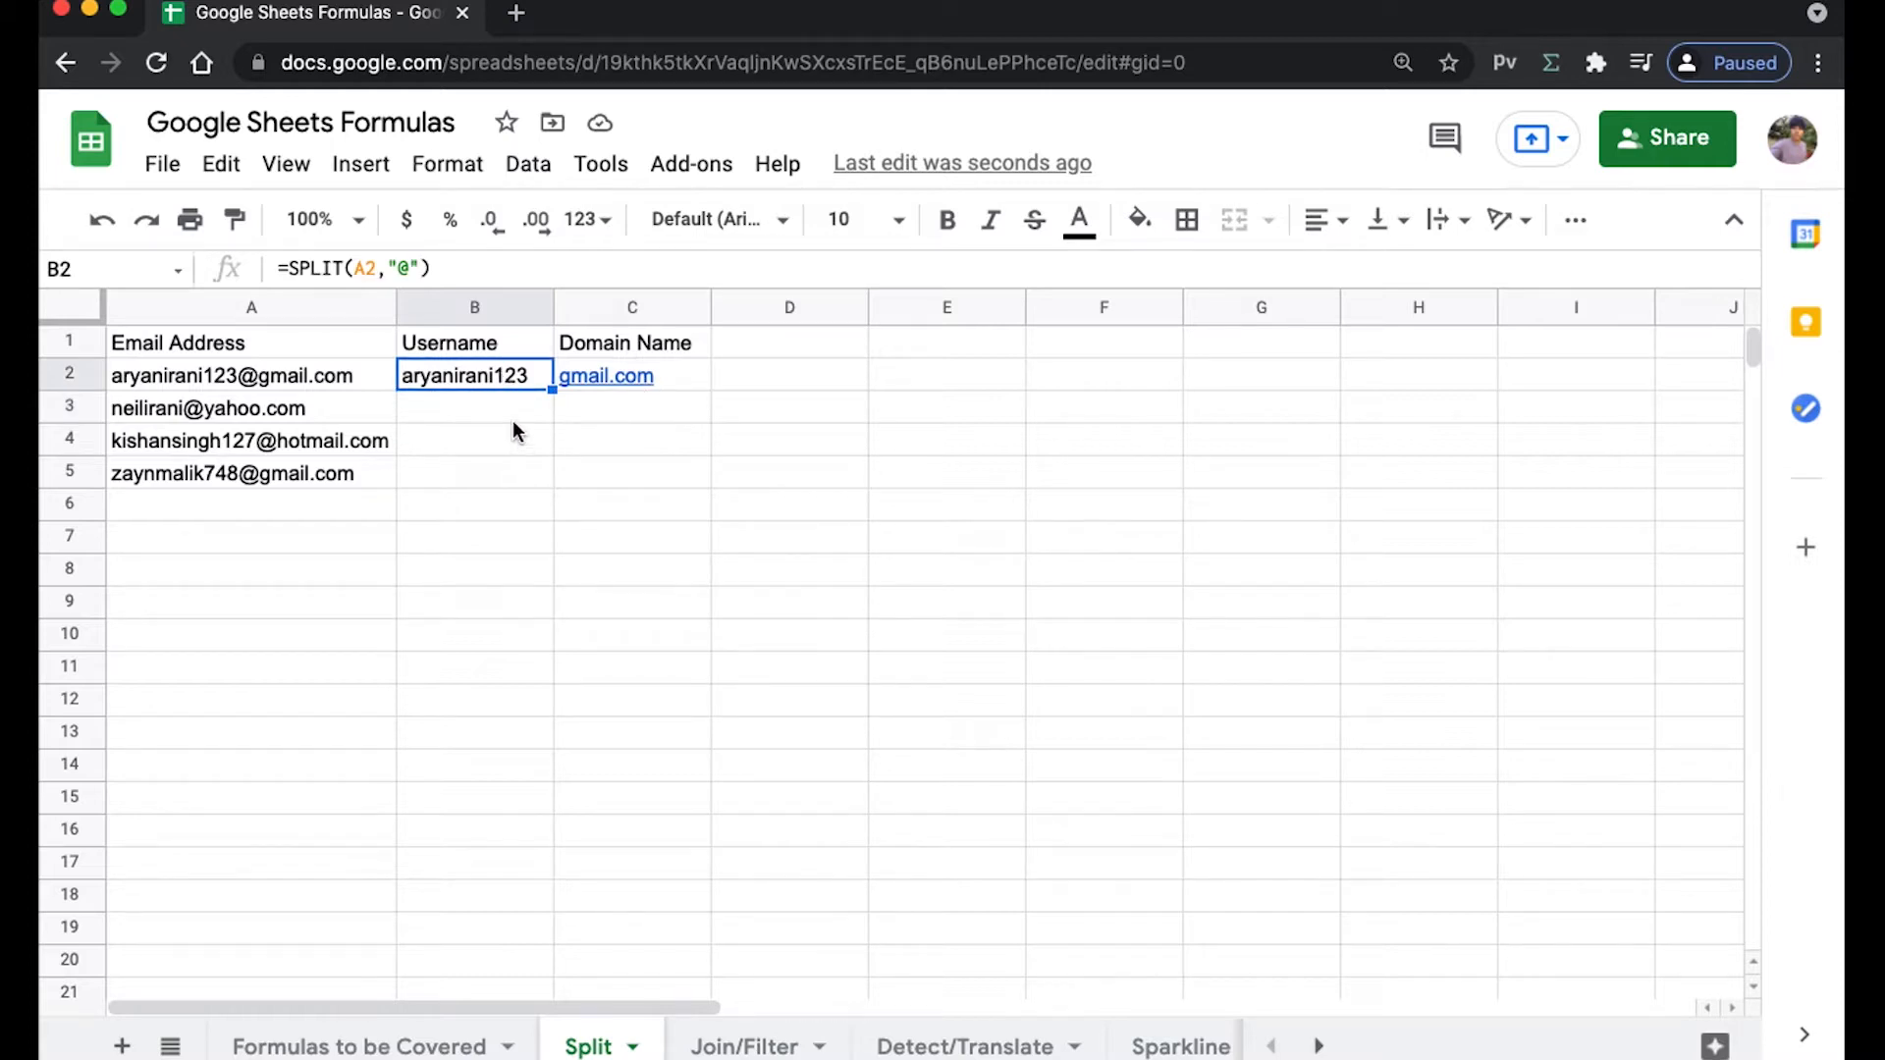
key(Down)
key(Down)
key(Down)
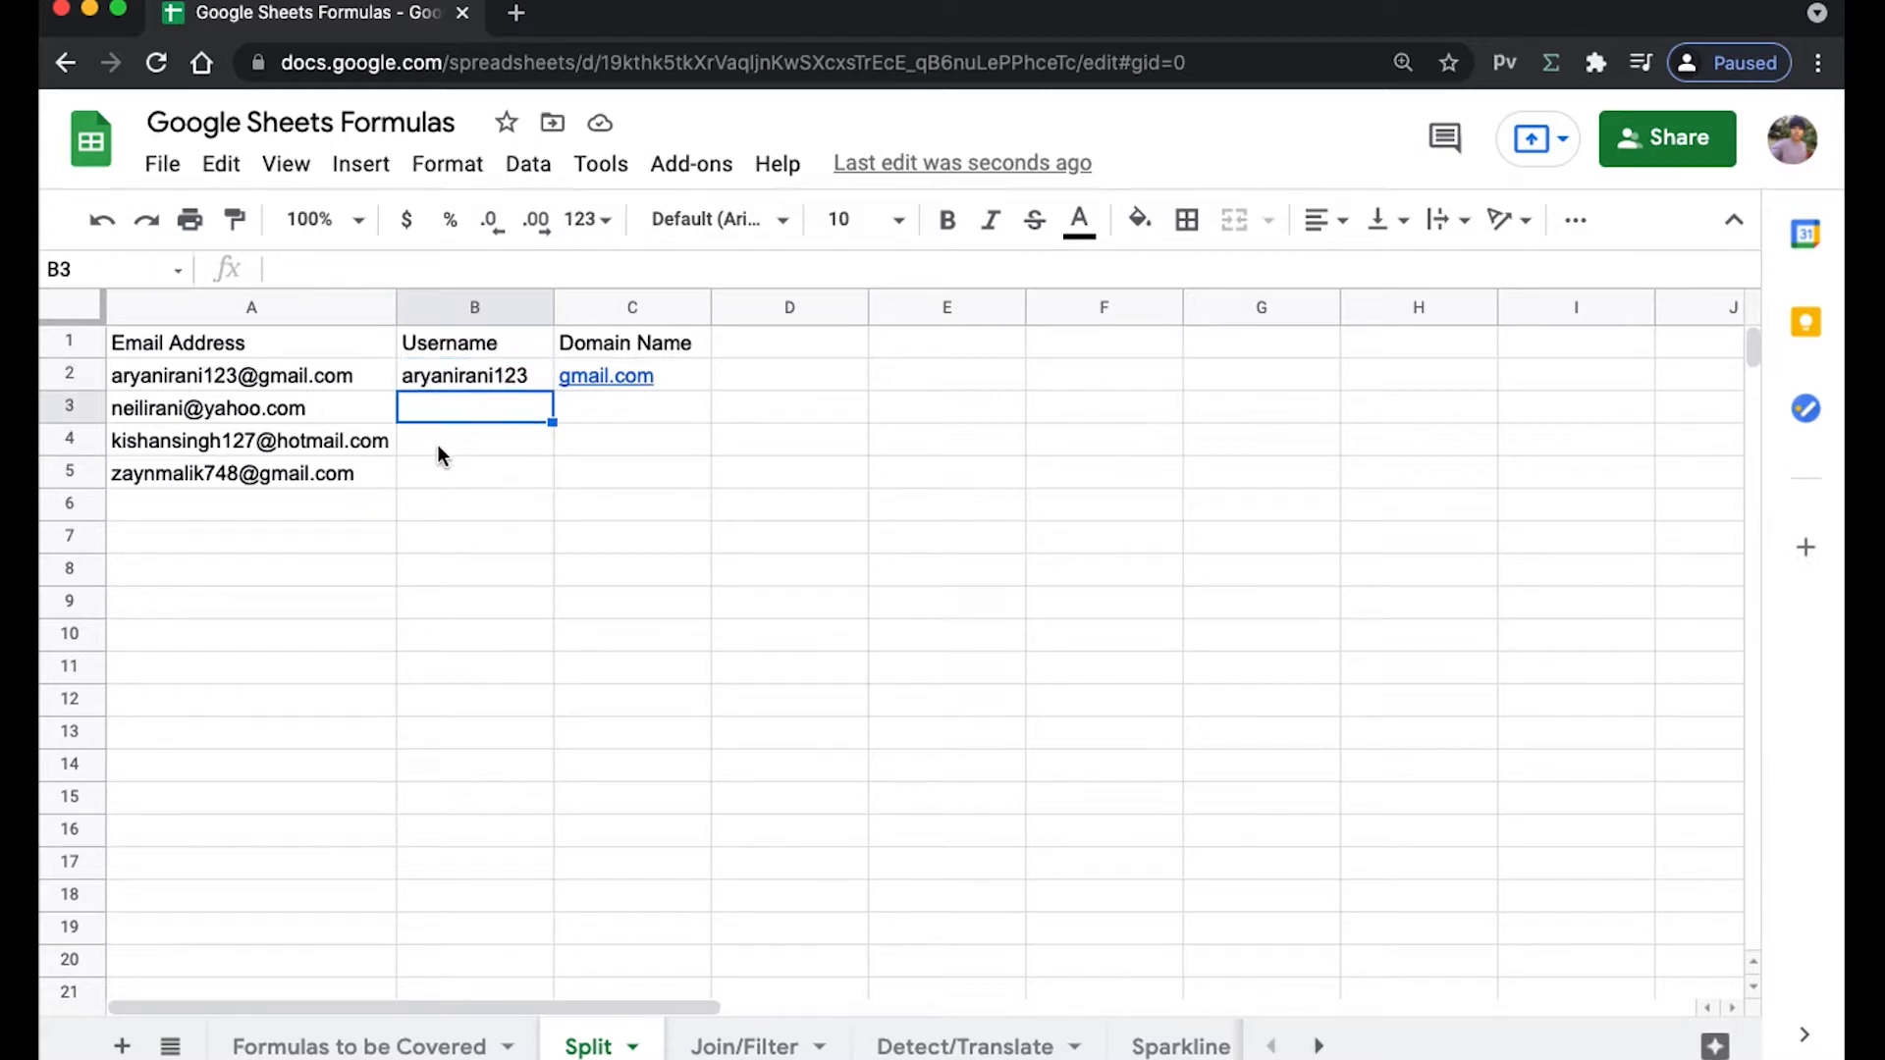
key(Up)
key(Up)
key(Up)
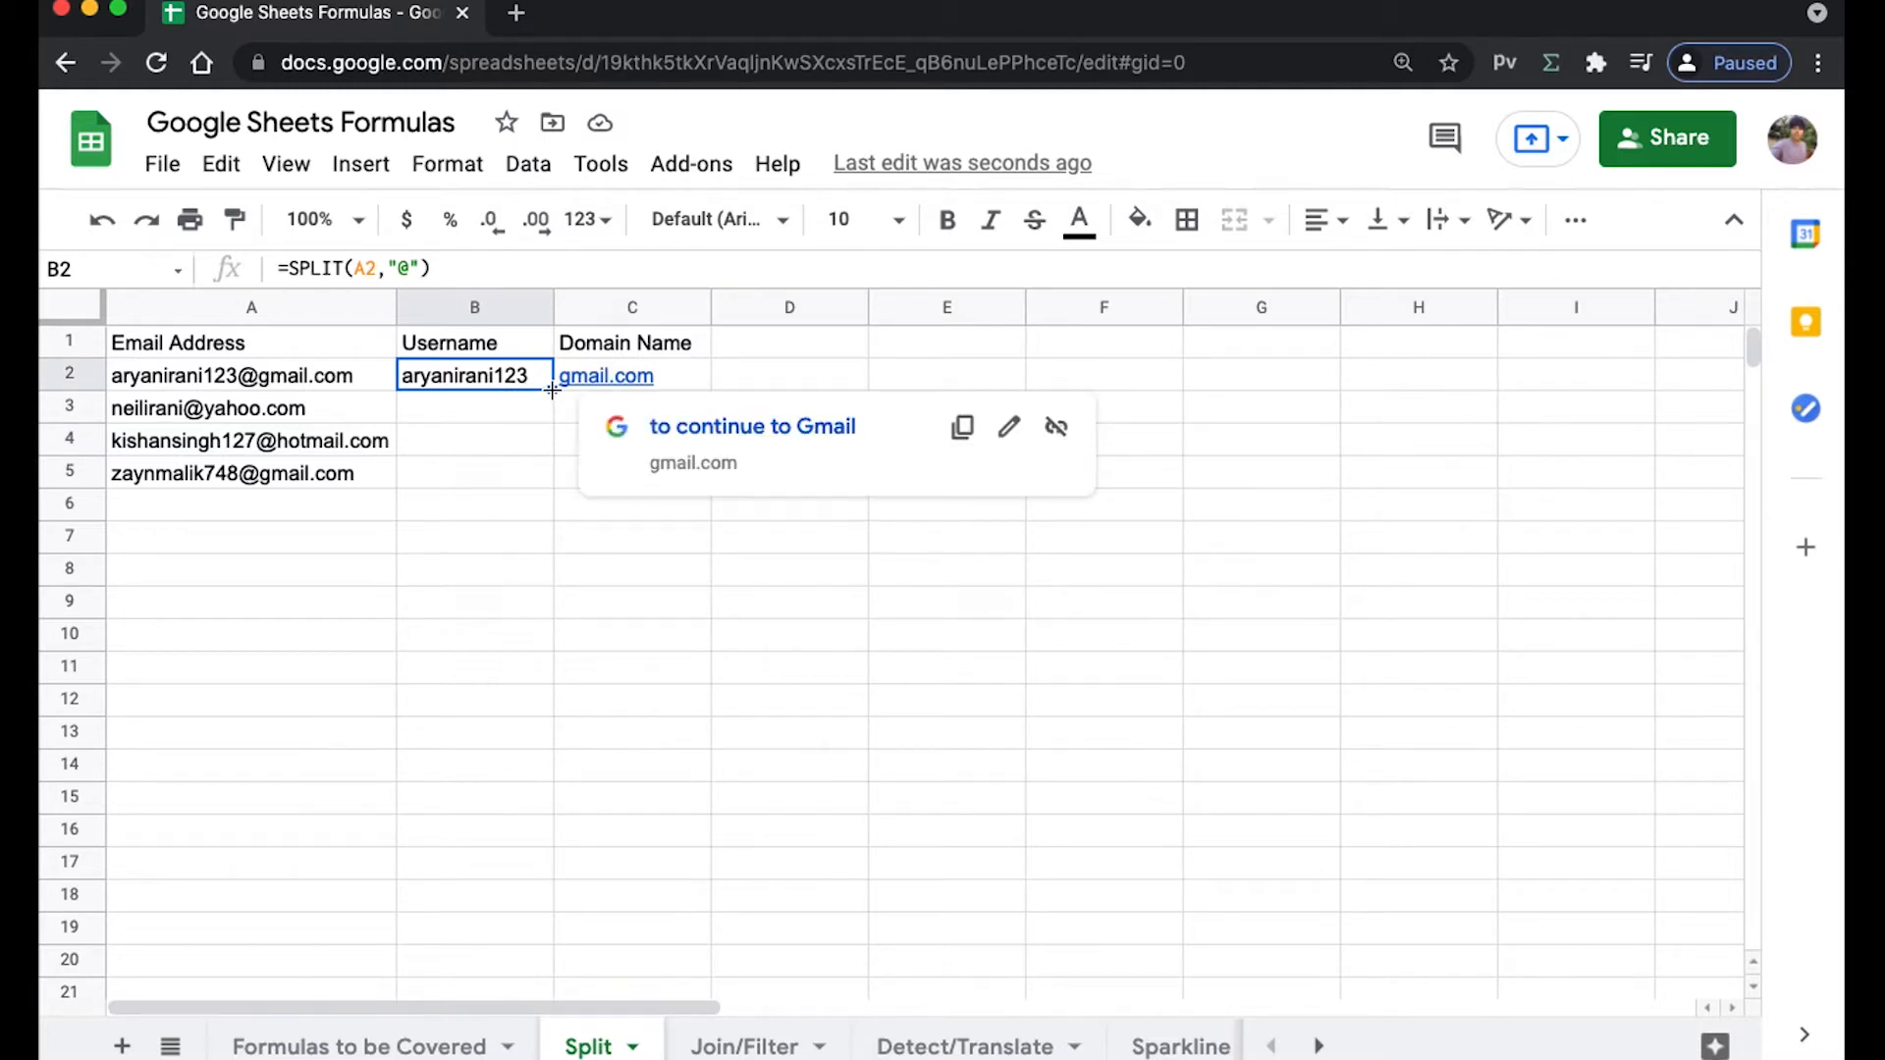
drag(552, 390, 536, 488)
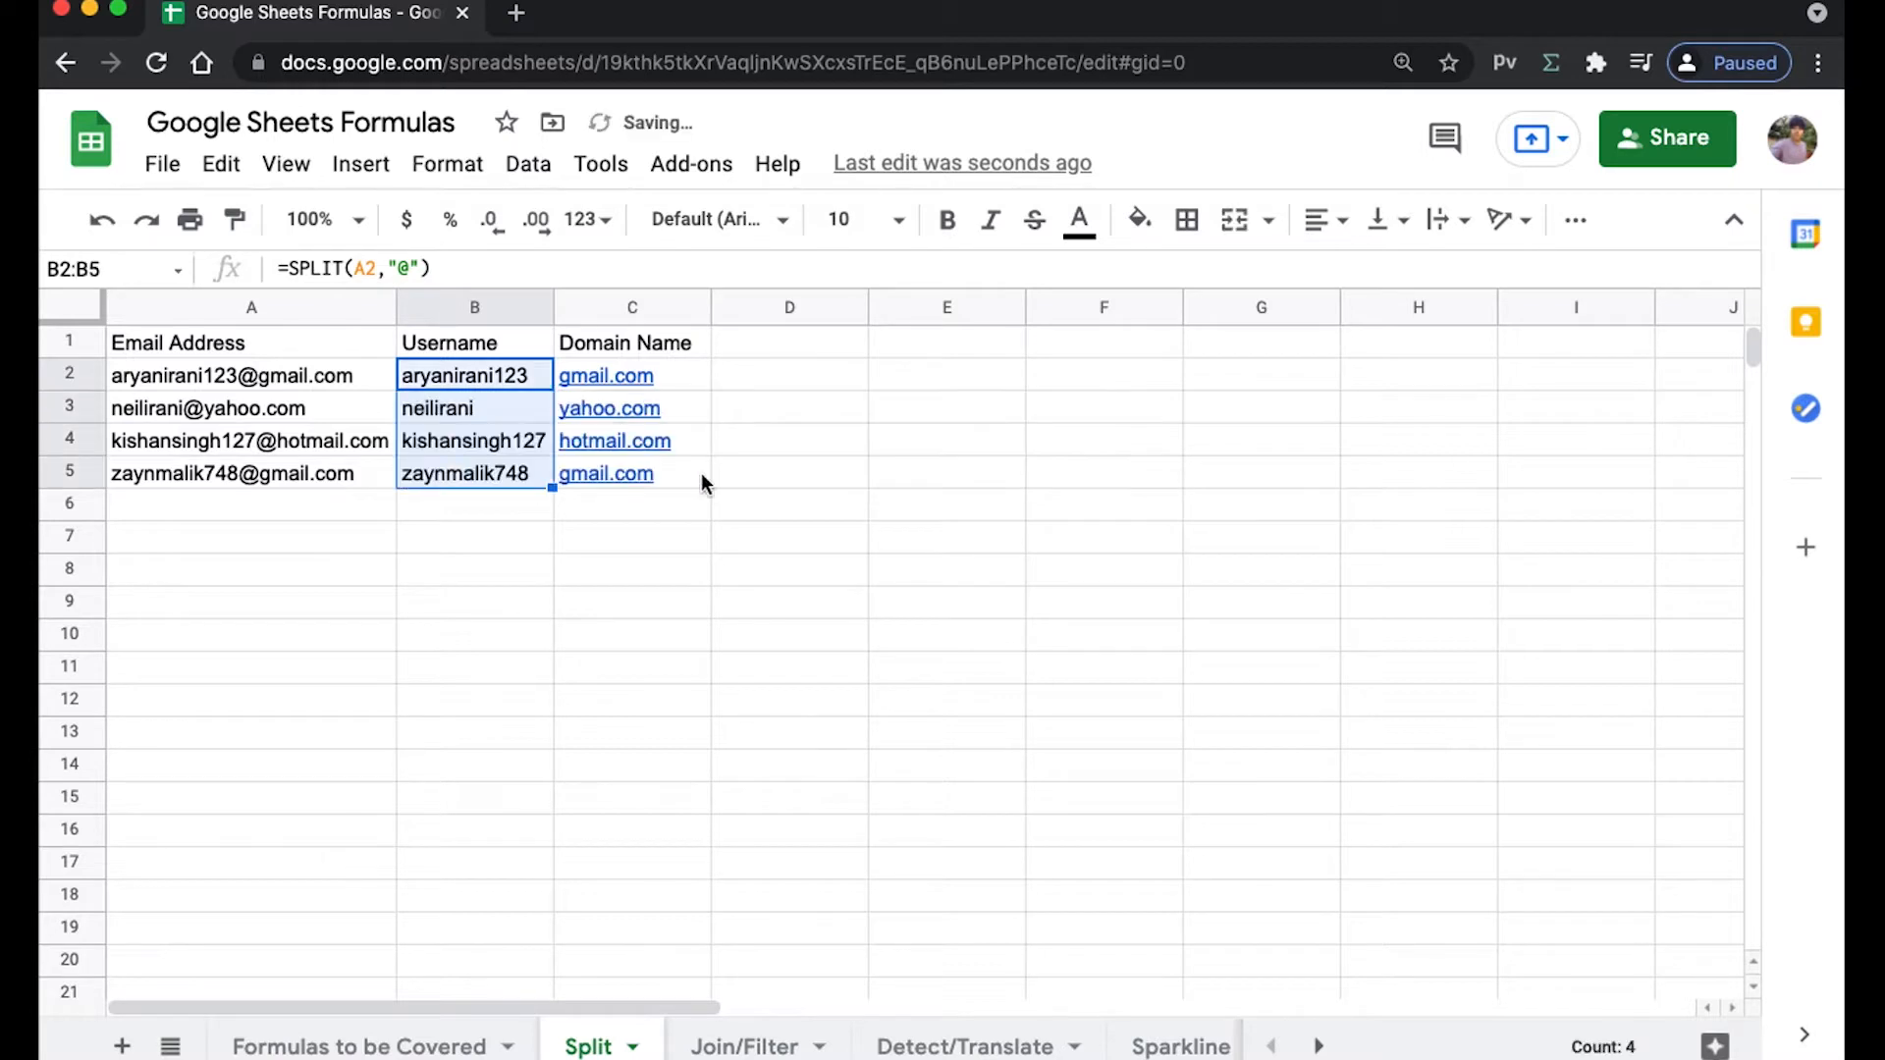
click(701, 481)
click(582, 681)
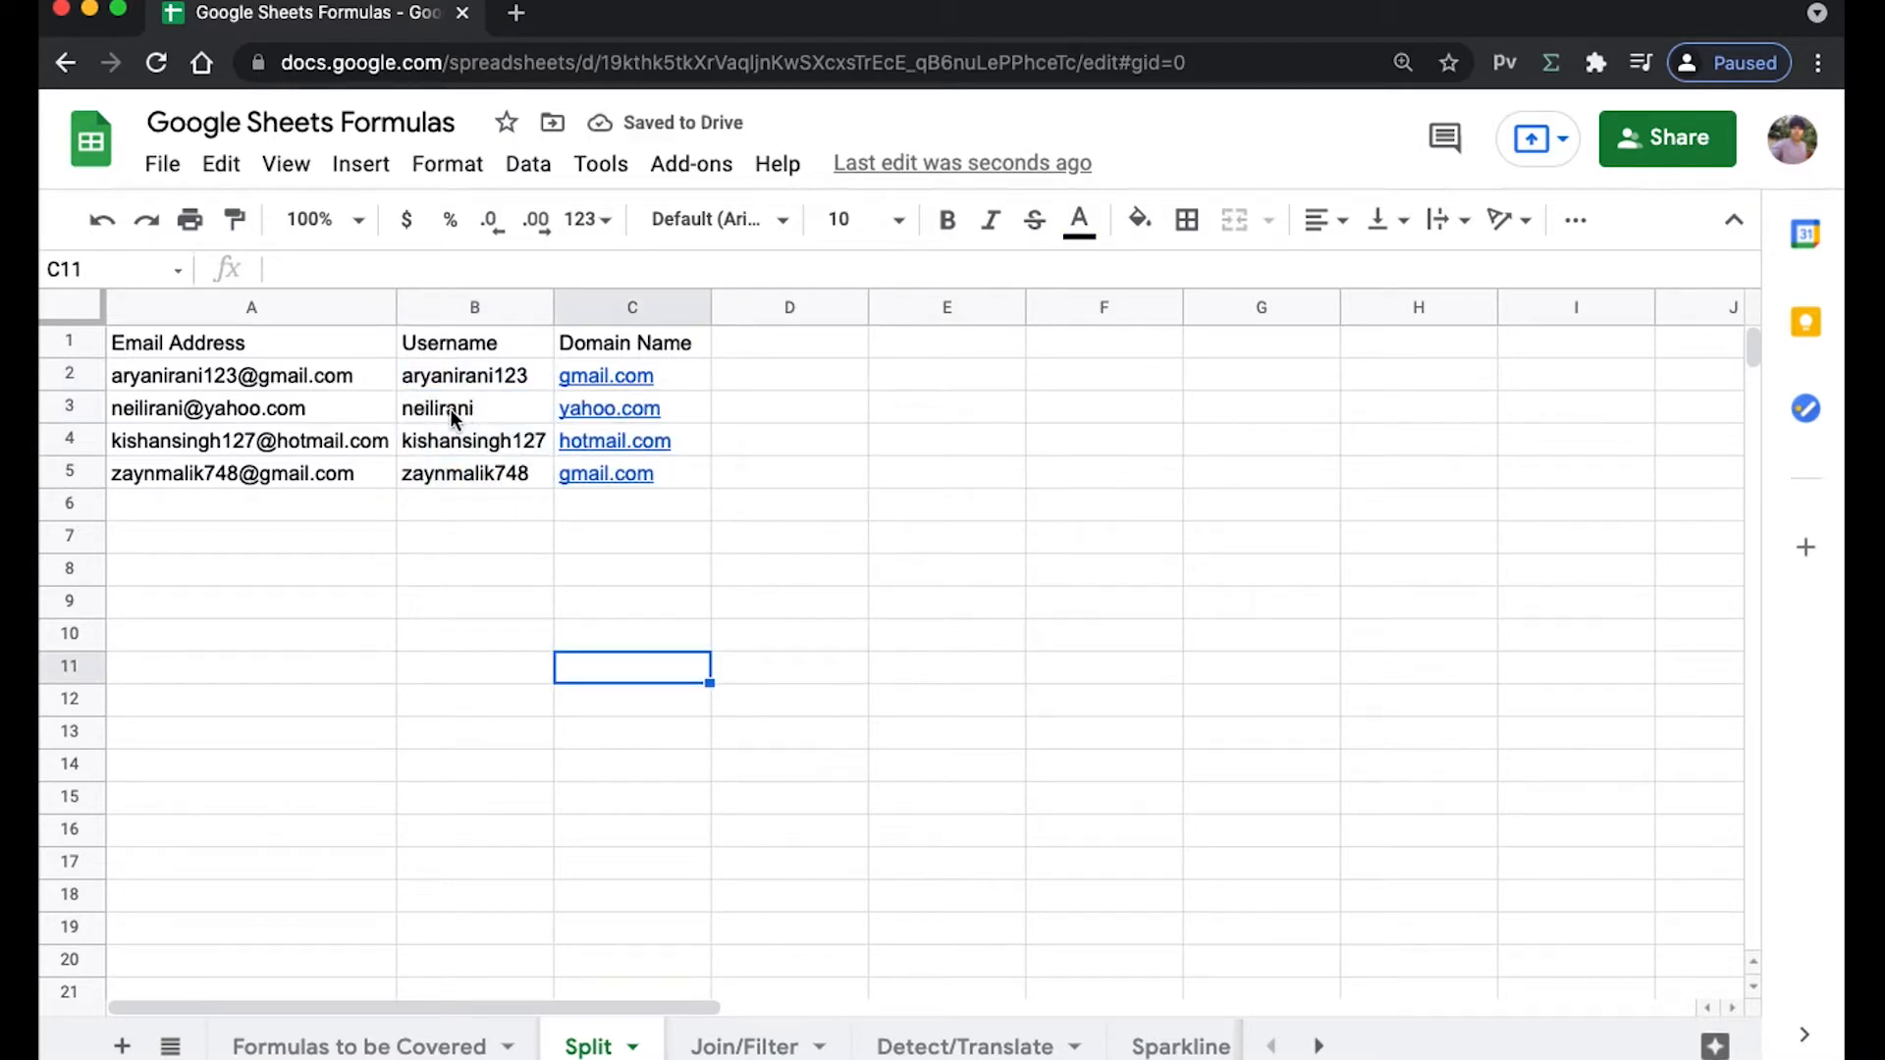
Look up JOIN() in the Formulas to be Covered list and examine the First Name, Last Name and Full Name columns on the Join/Filter sheet.
click(339, 1047)
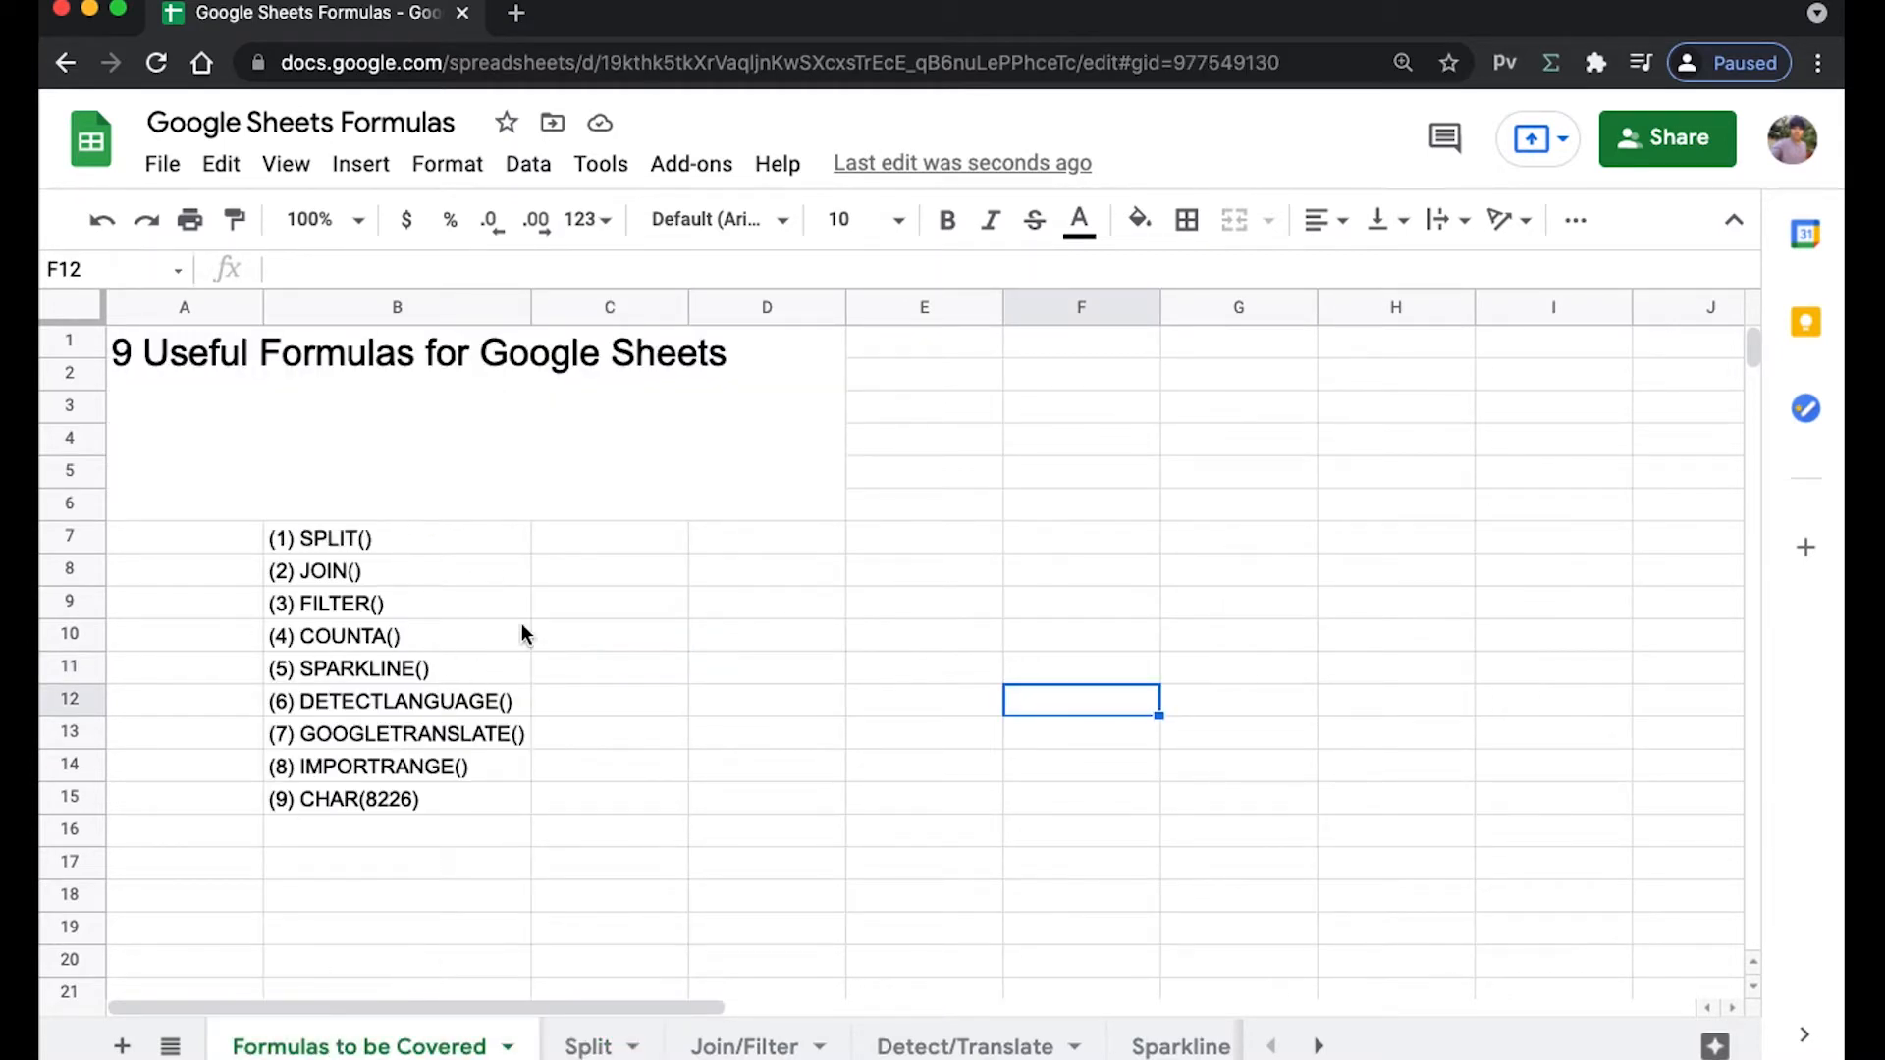
click(353, 571)
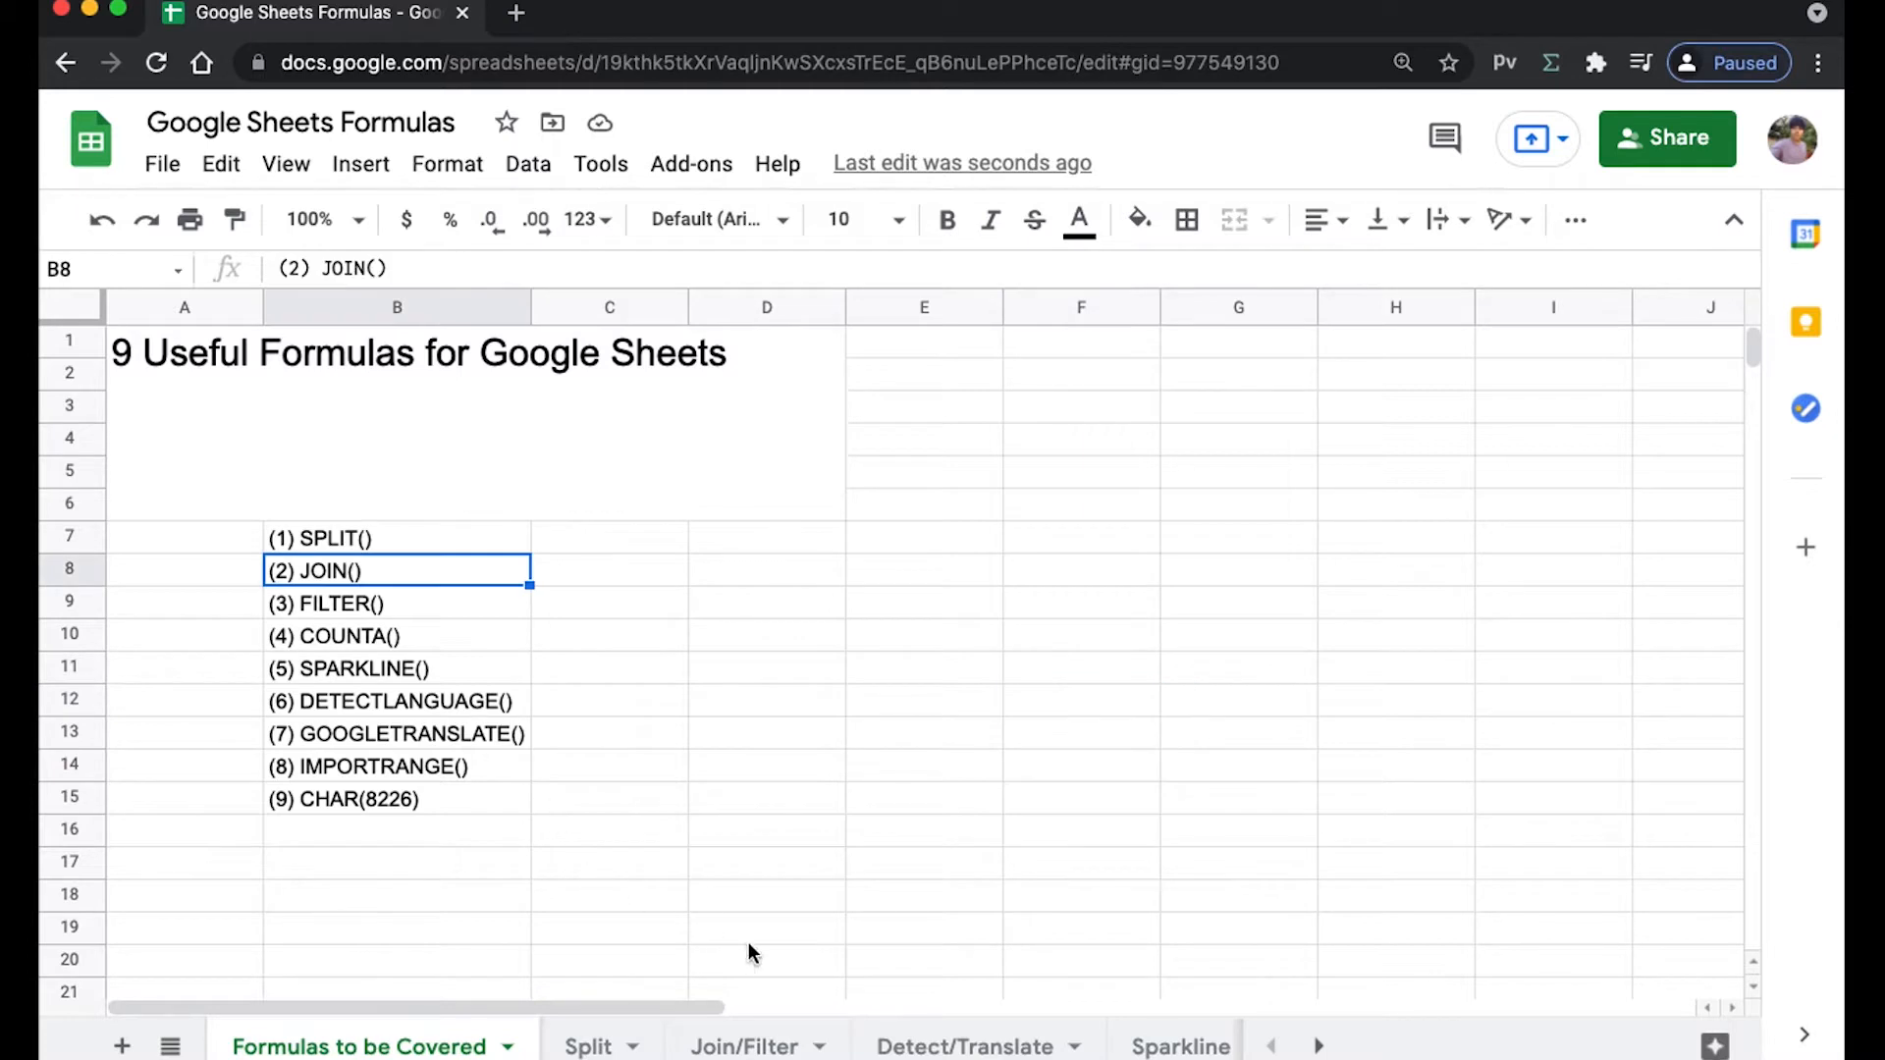
click(727, 1044)
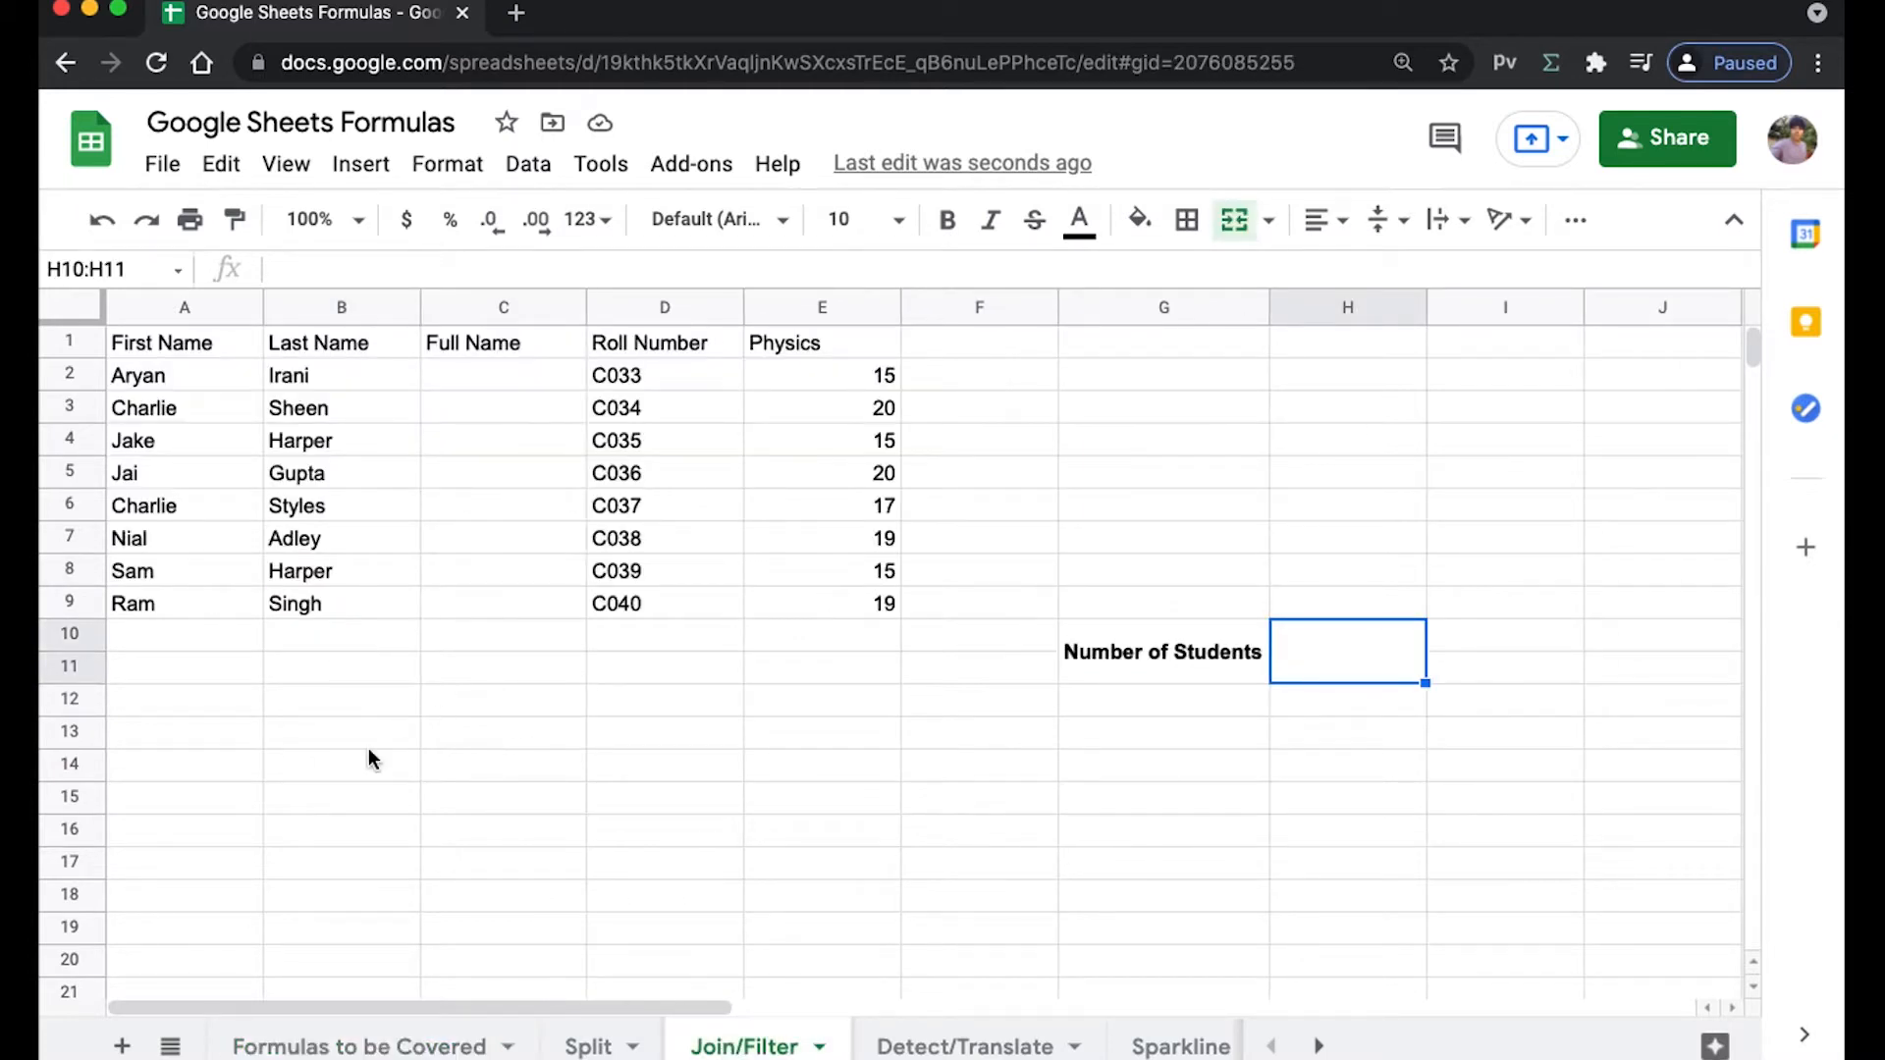
click(368, 746)
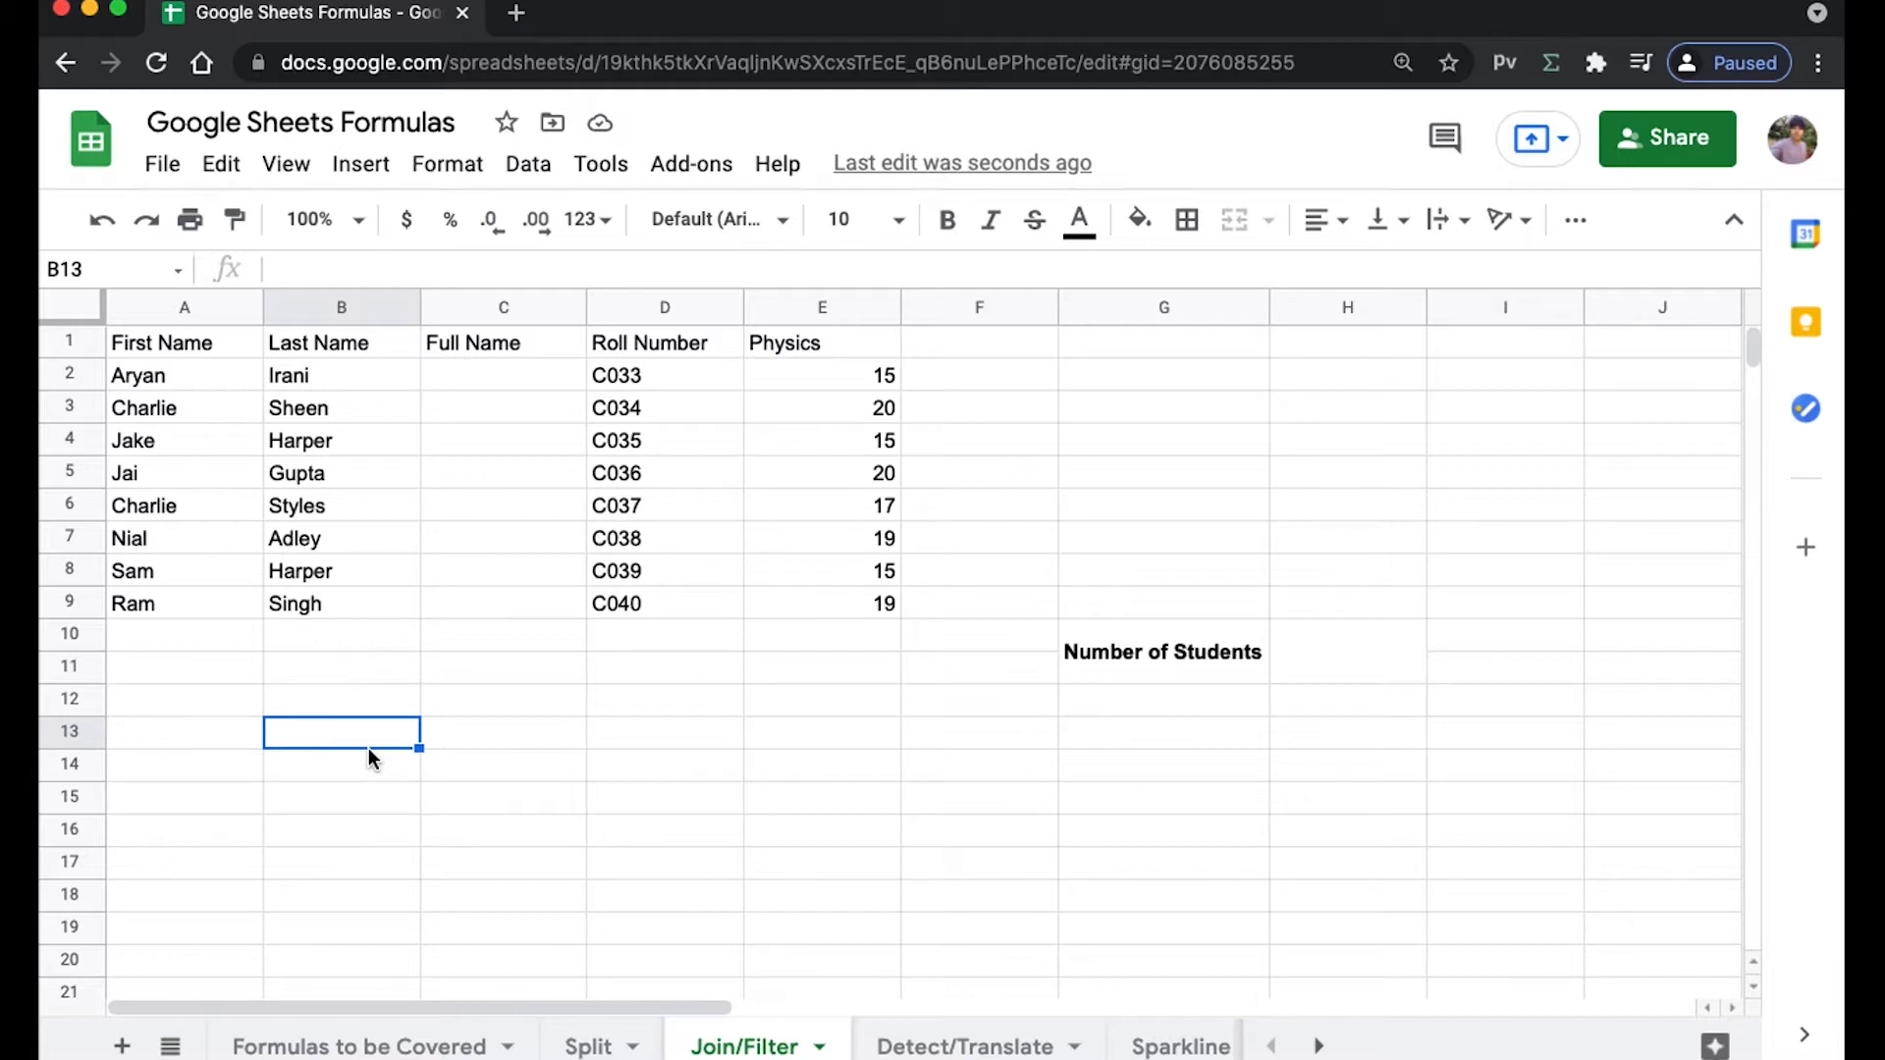
click(153, 383)
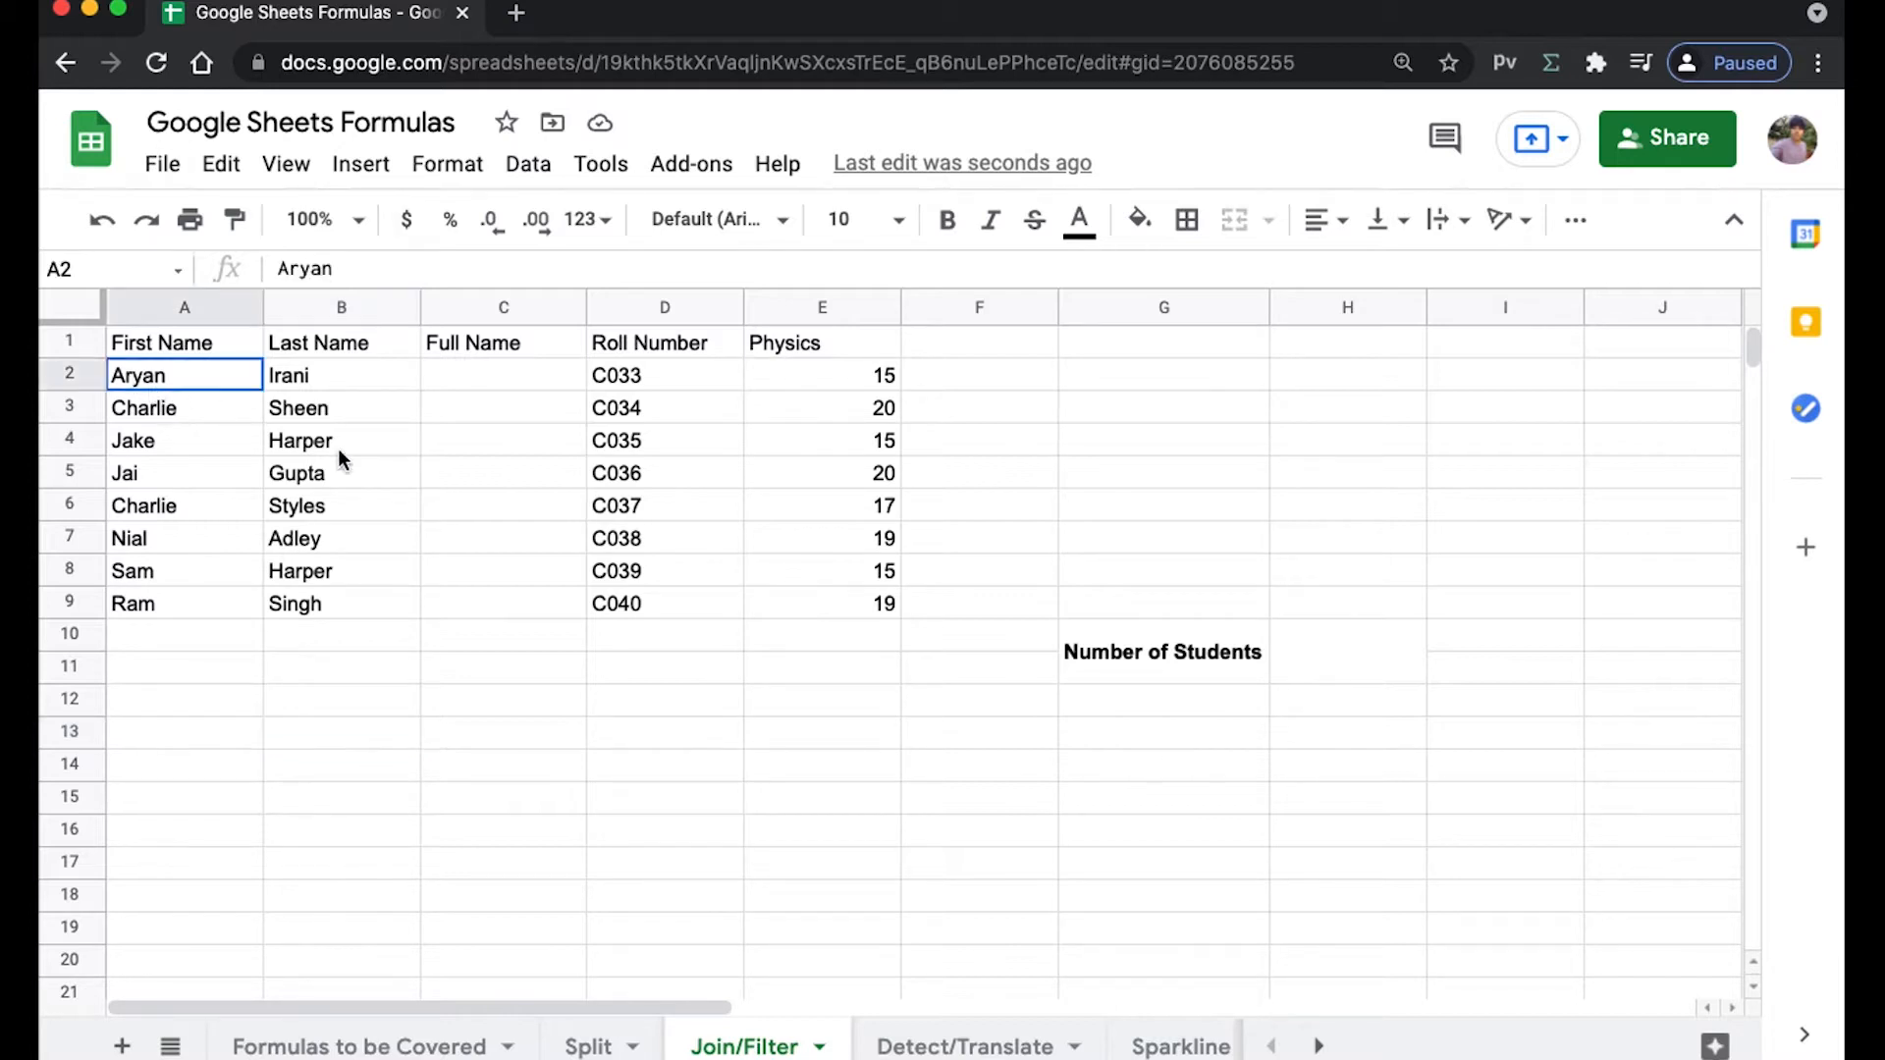
drag(343, 460, 364, 605)
drag(530, 378, 516, 603)
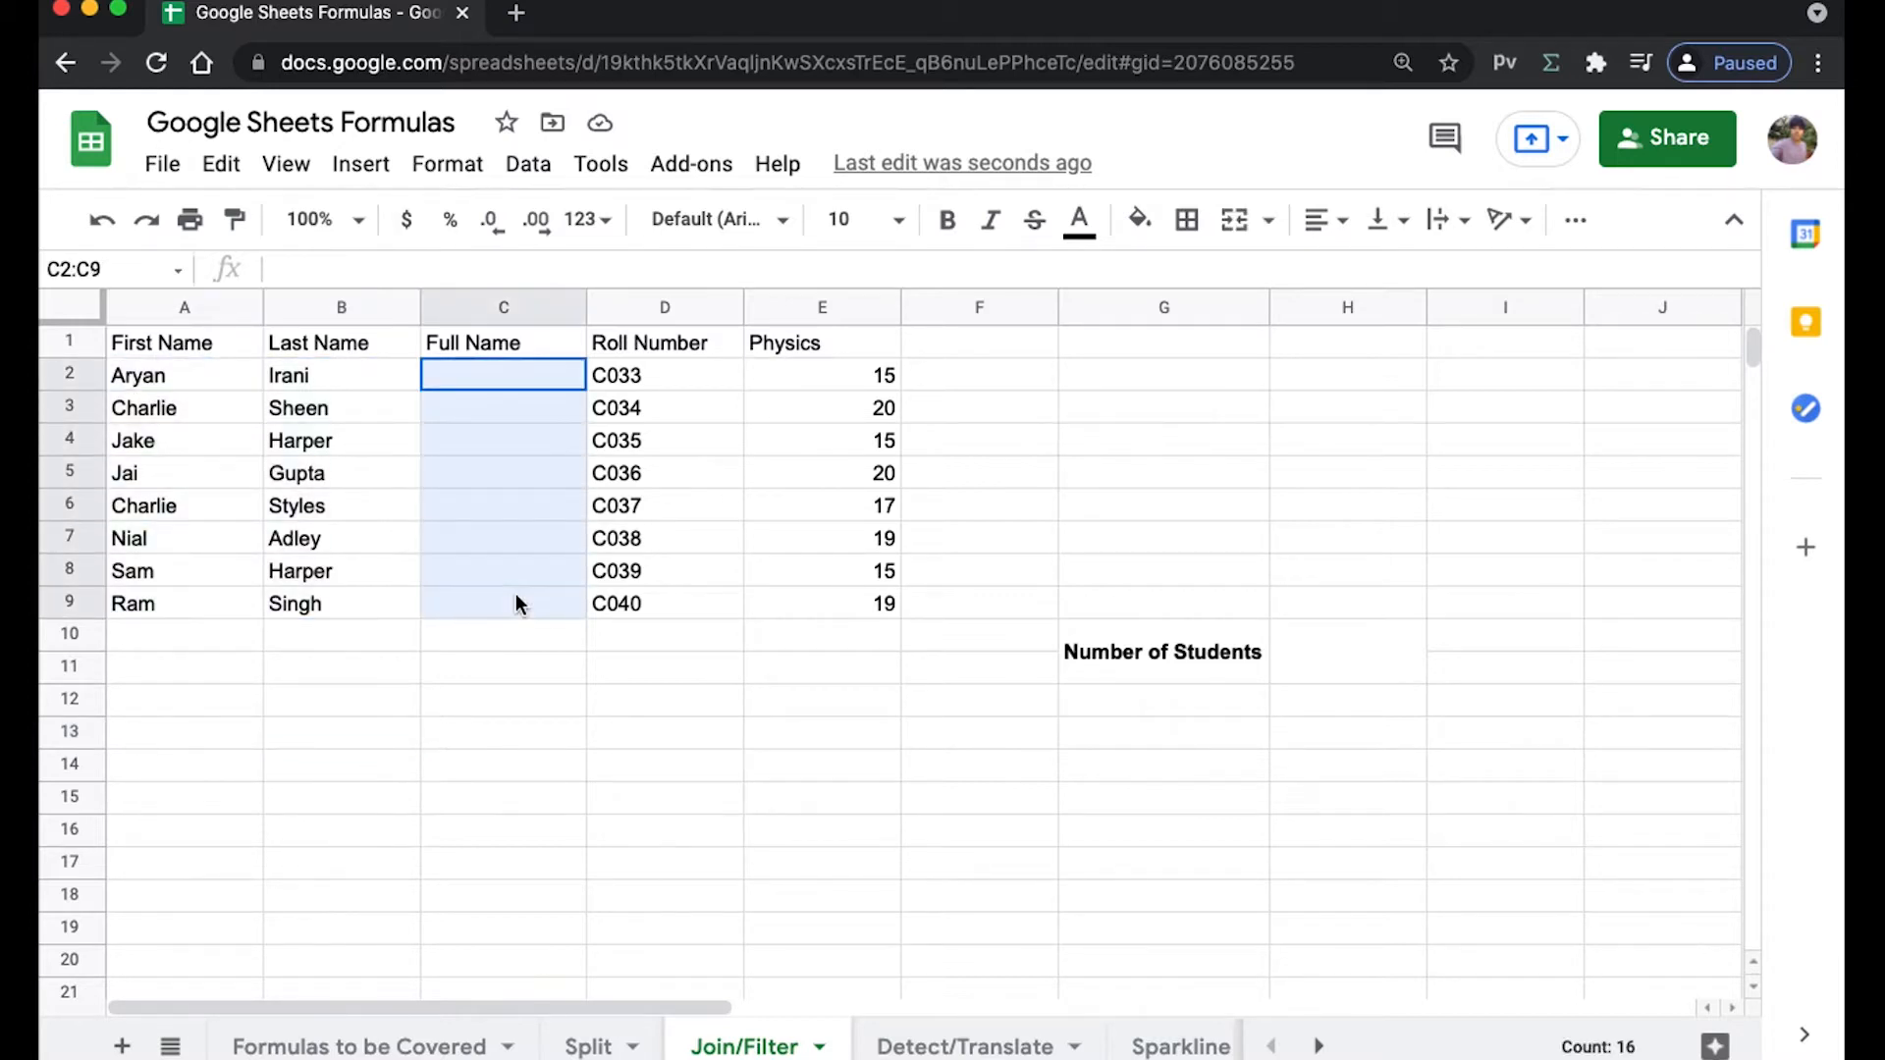
Enter =JOIN(A2," ",B2) in C2 to combine the first and last name under Full Name.
click(508, 368)
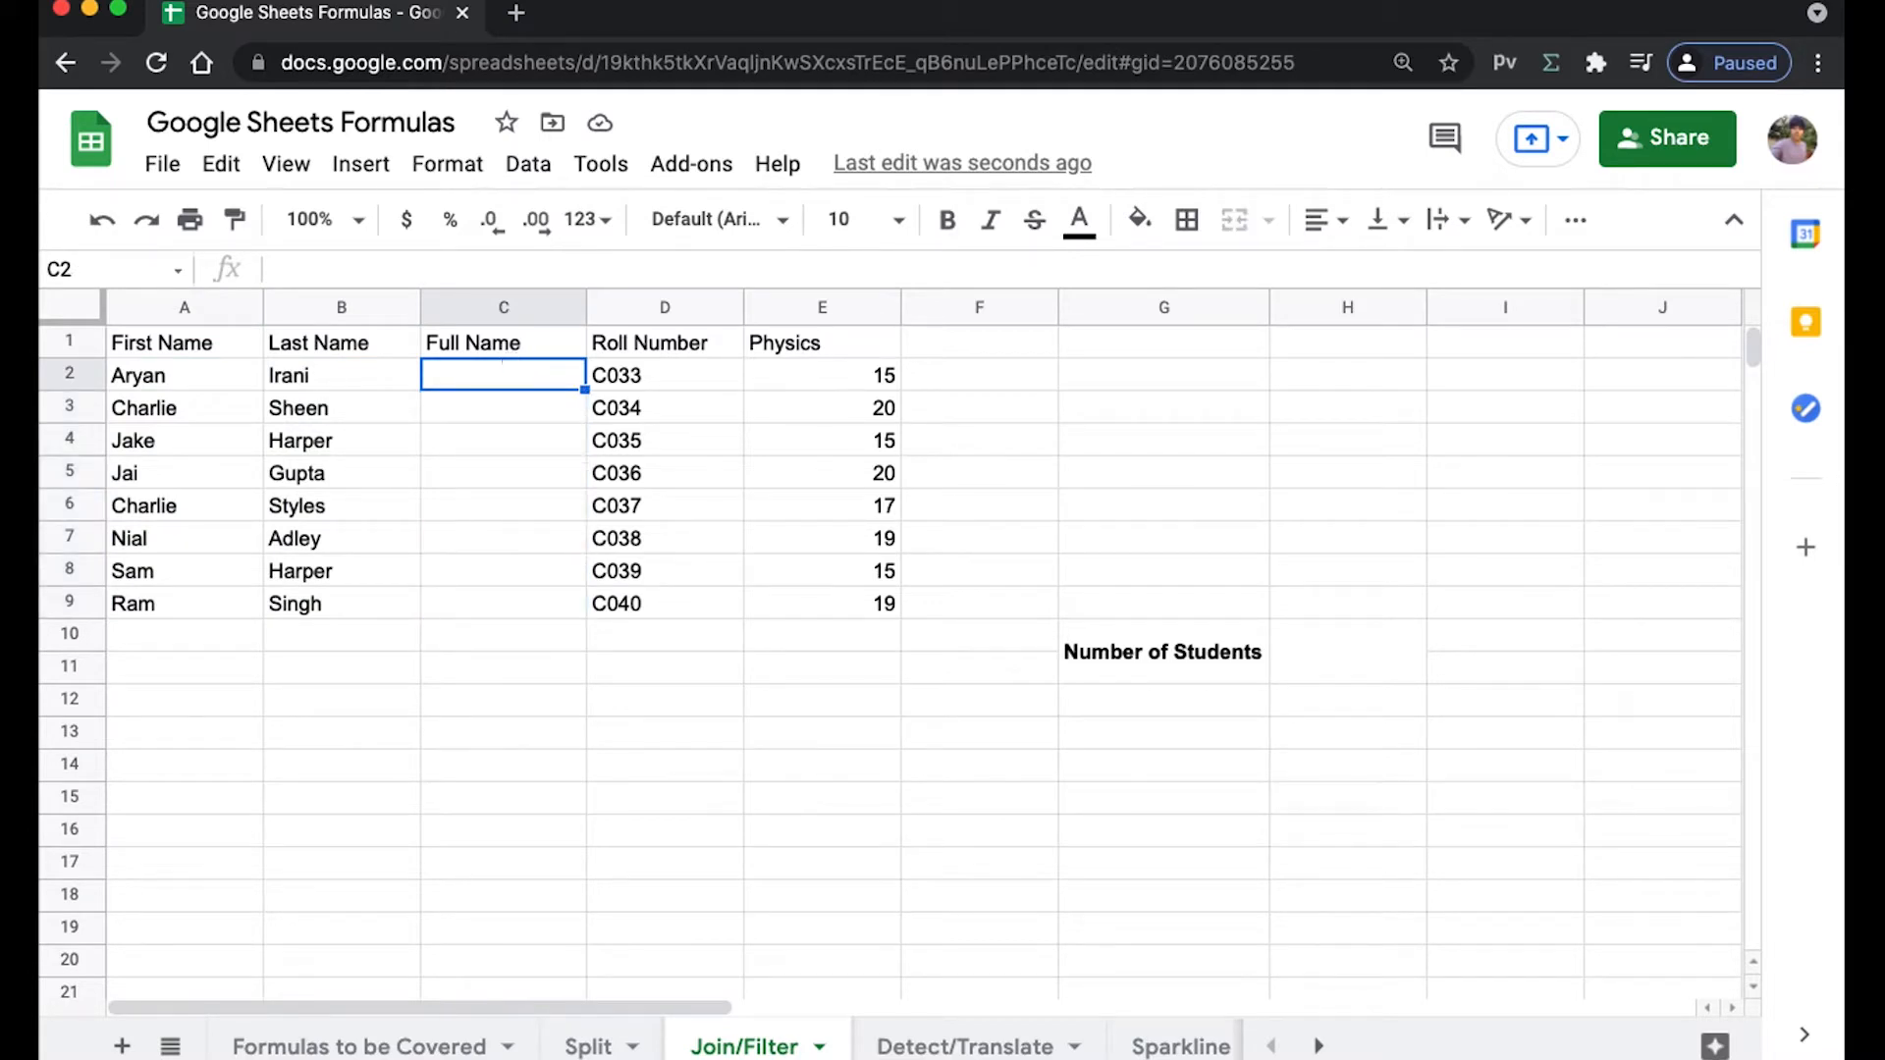
text(=join)
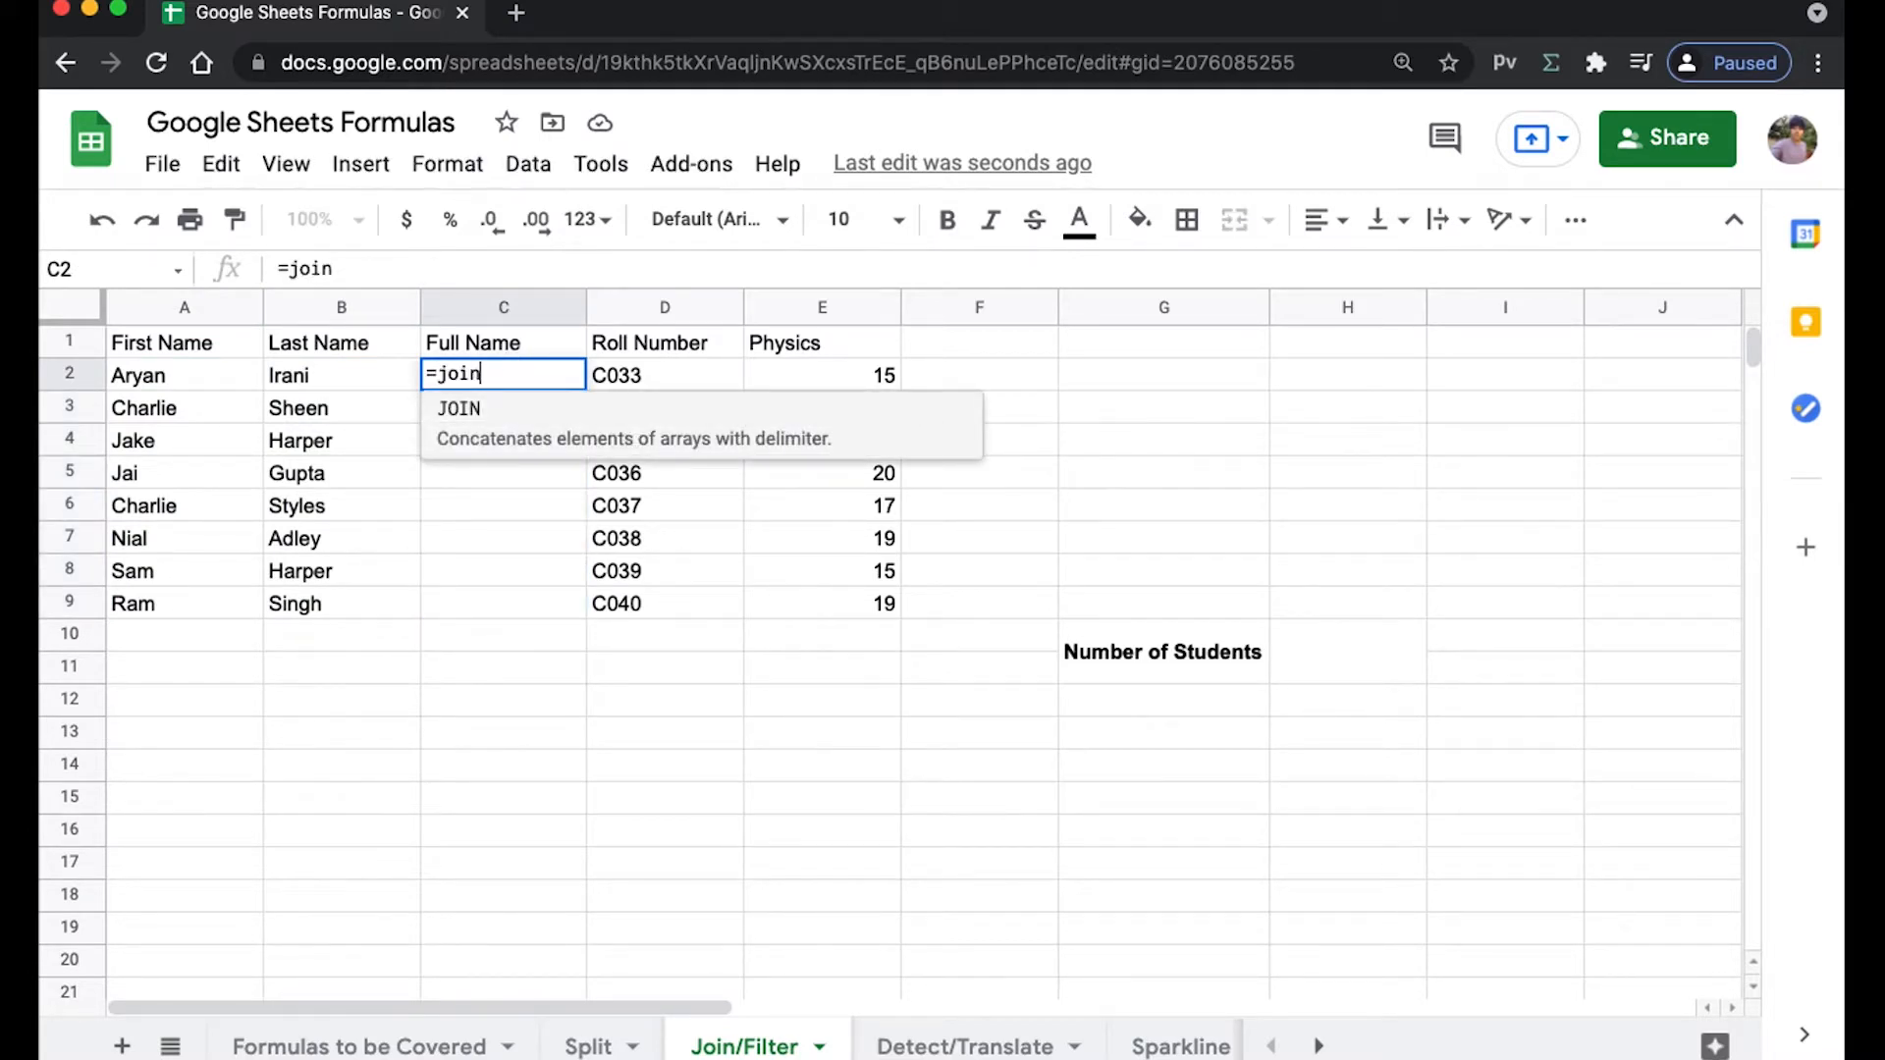
key(Tab)
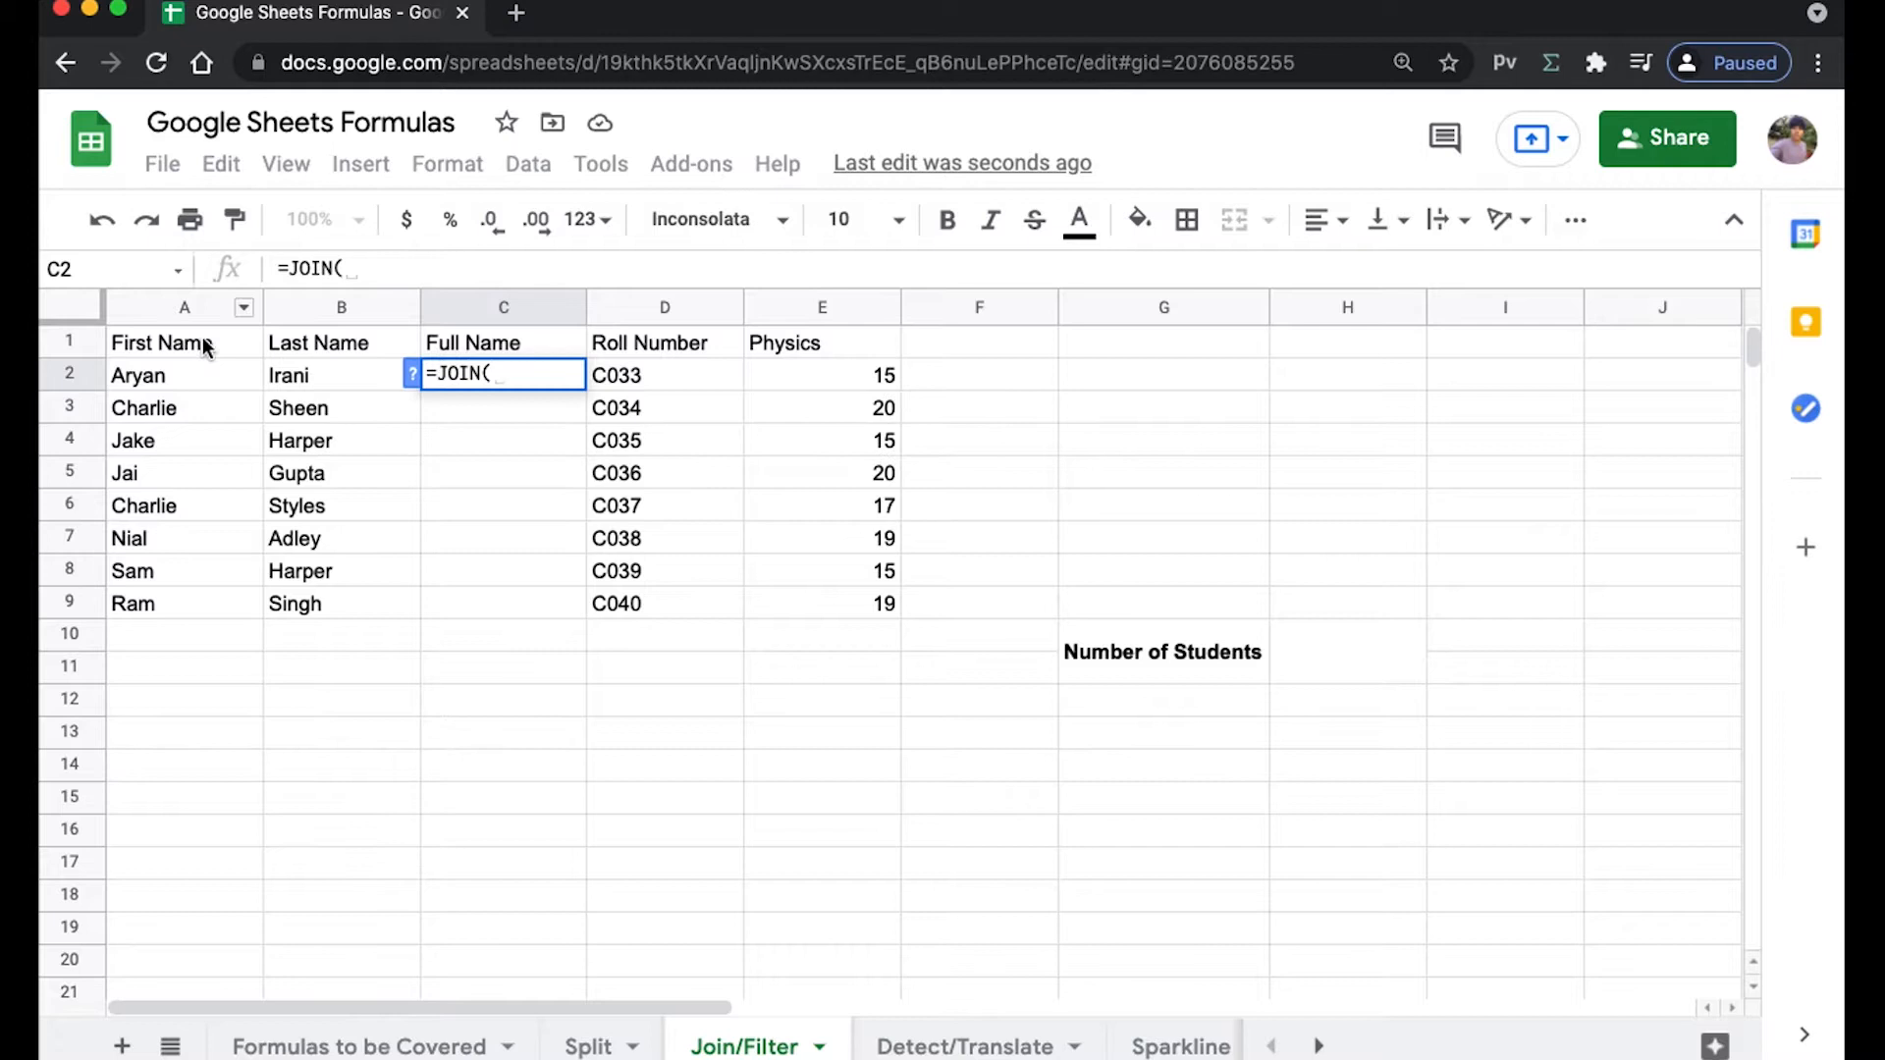
click(171, 383)
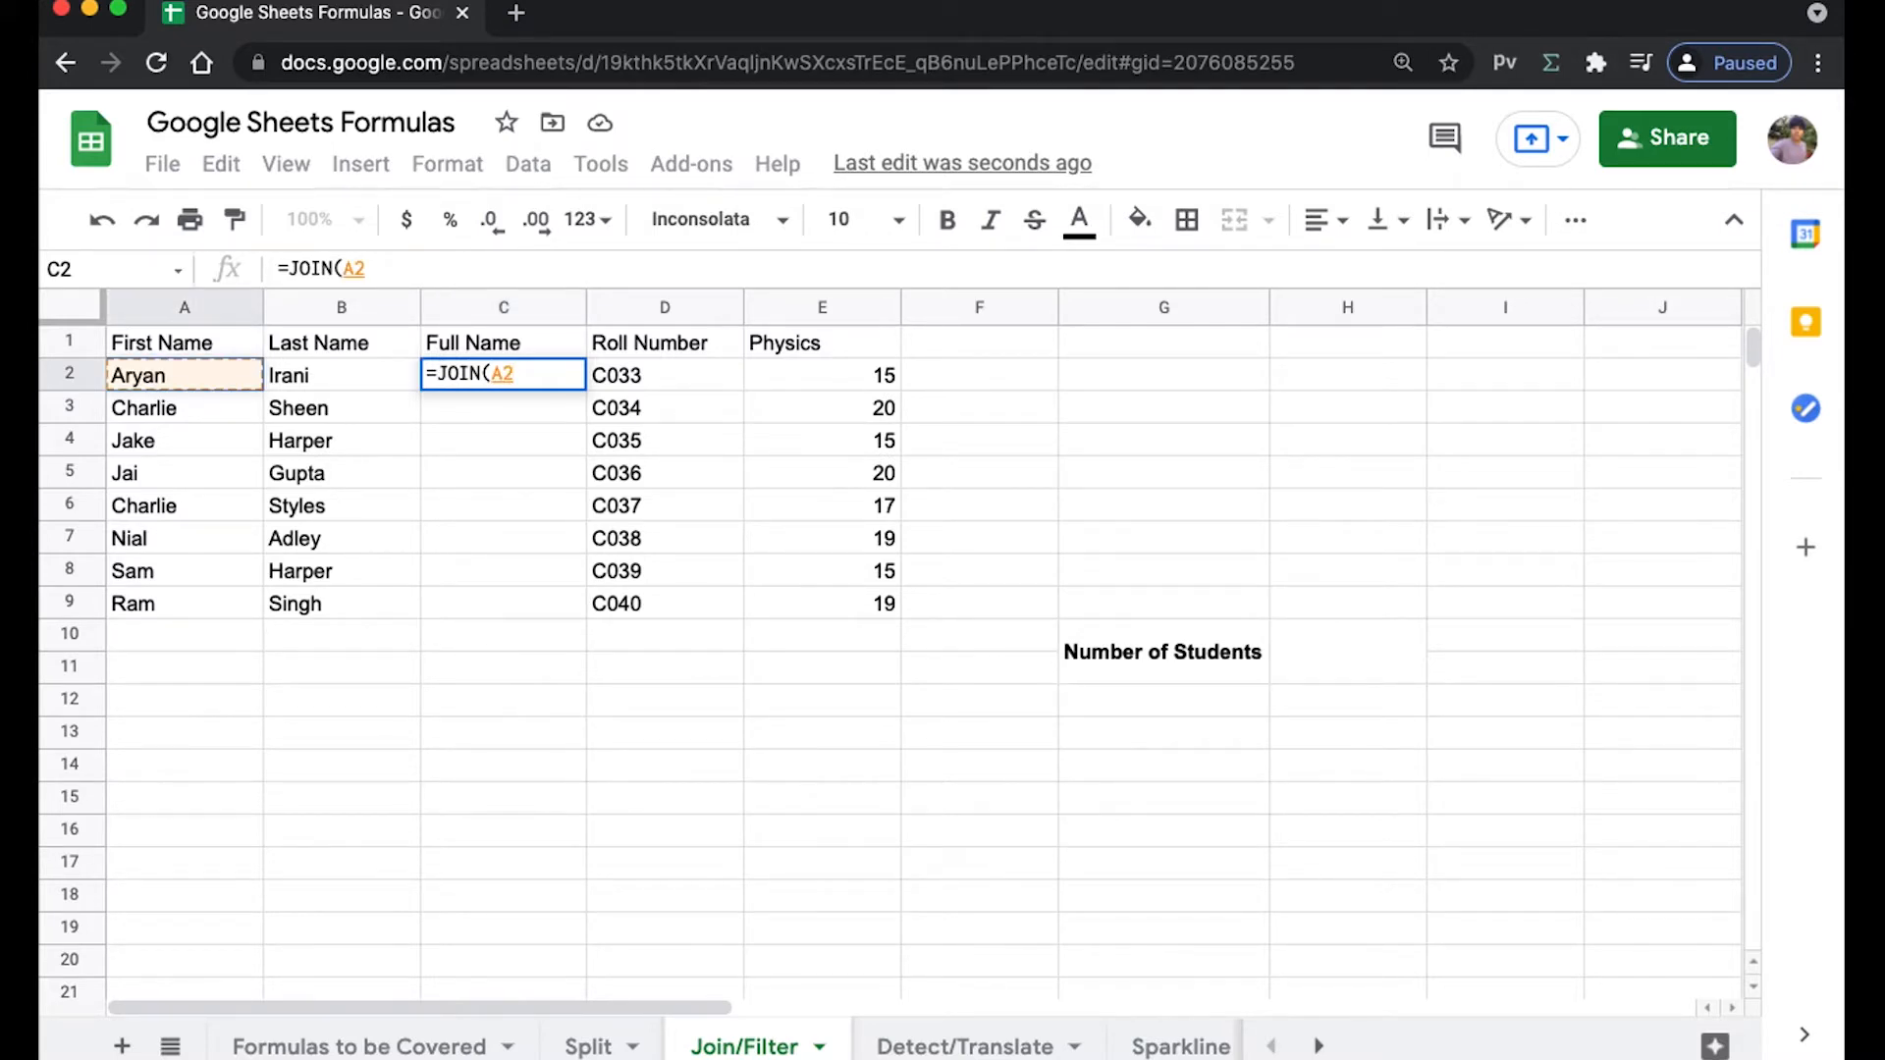
text(,")
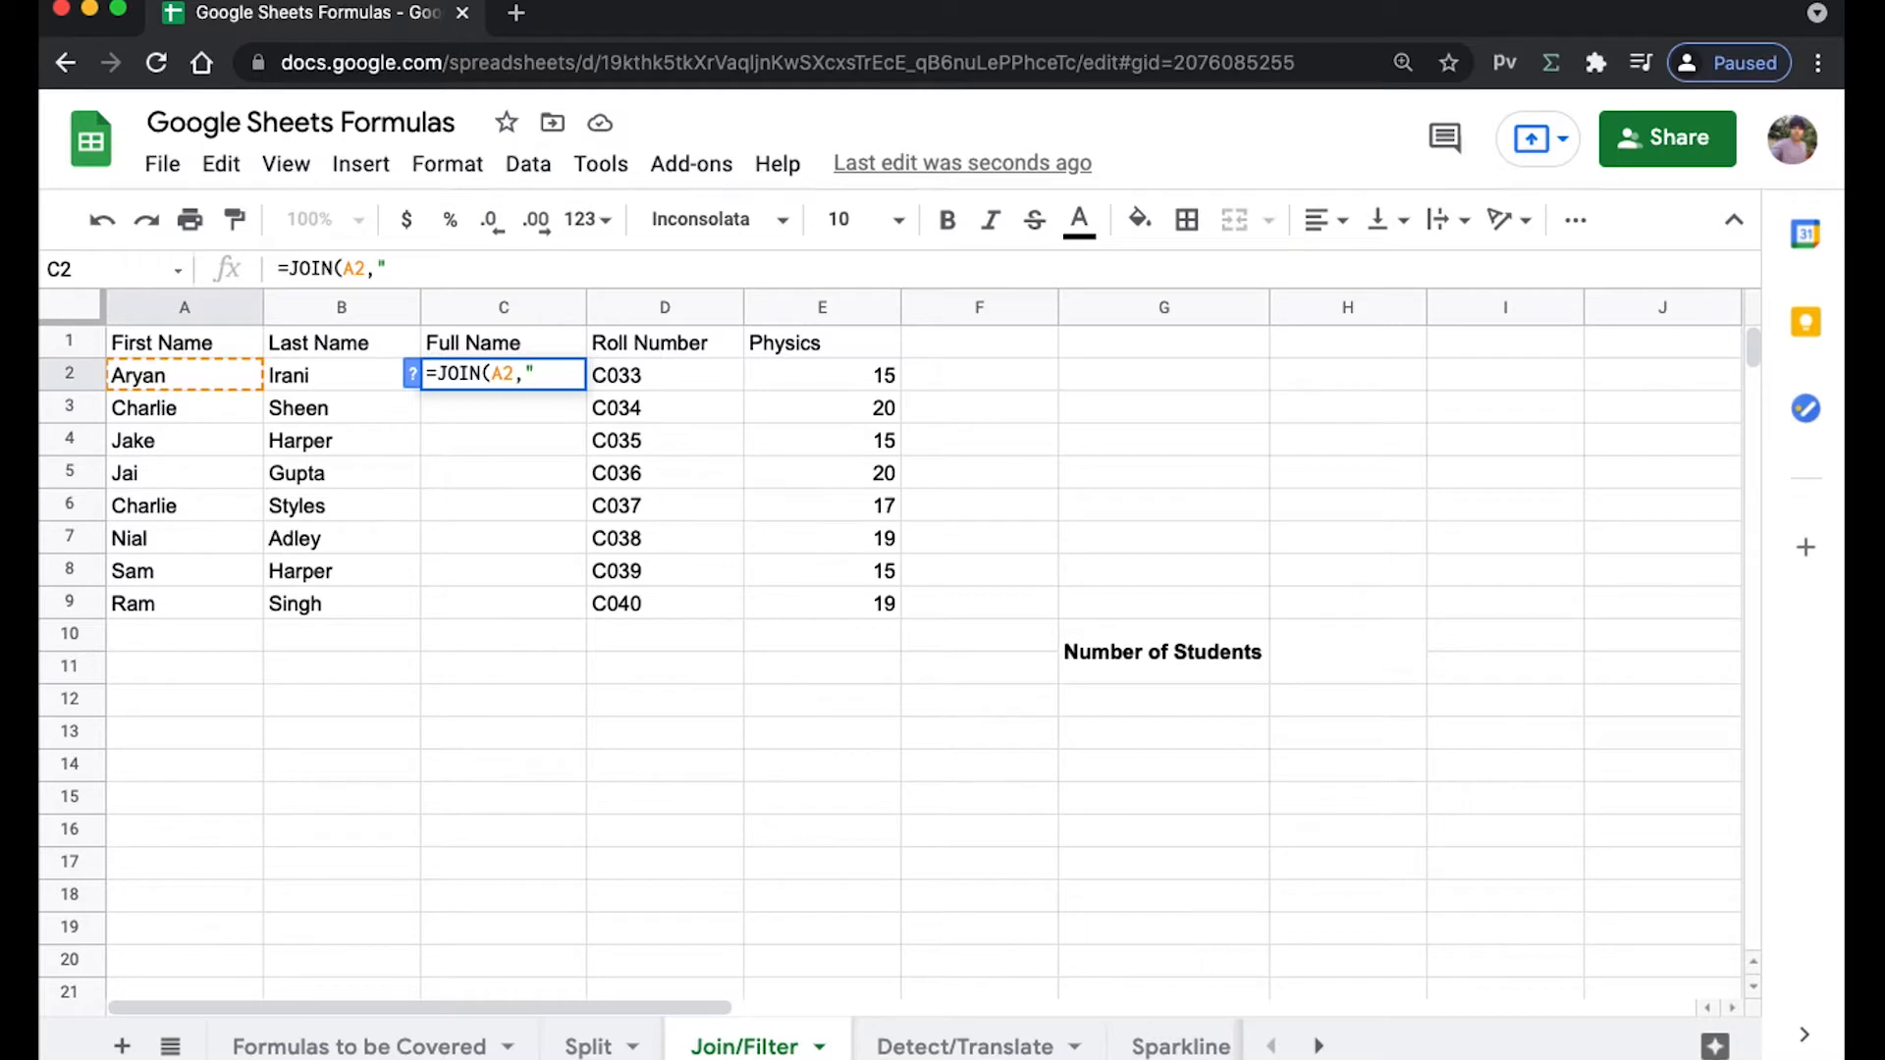
text( ",)
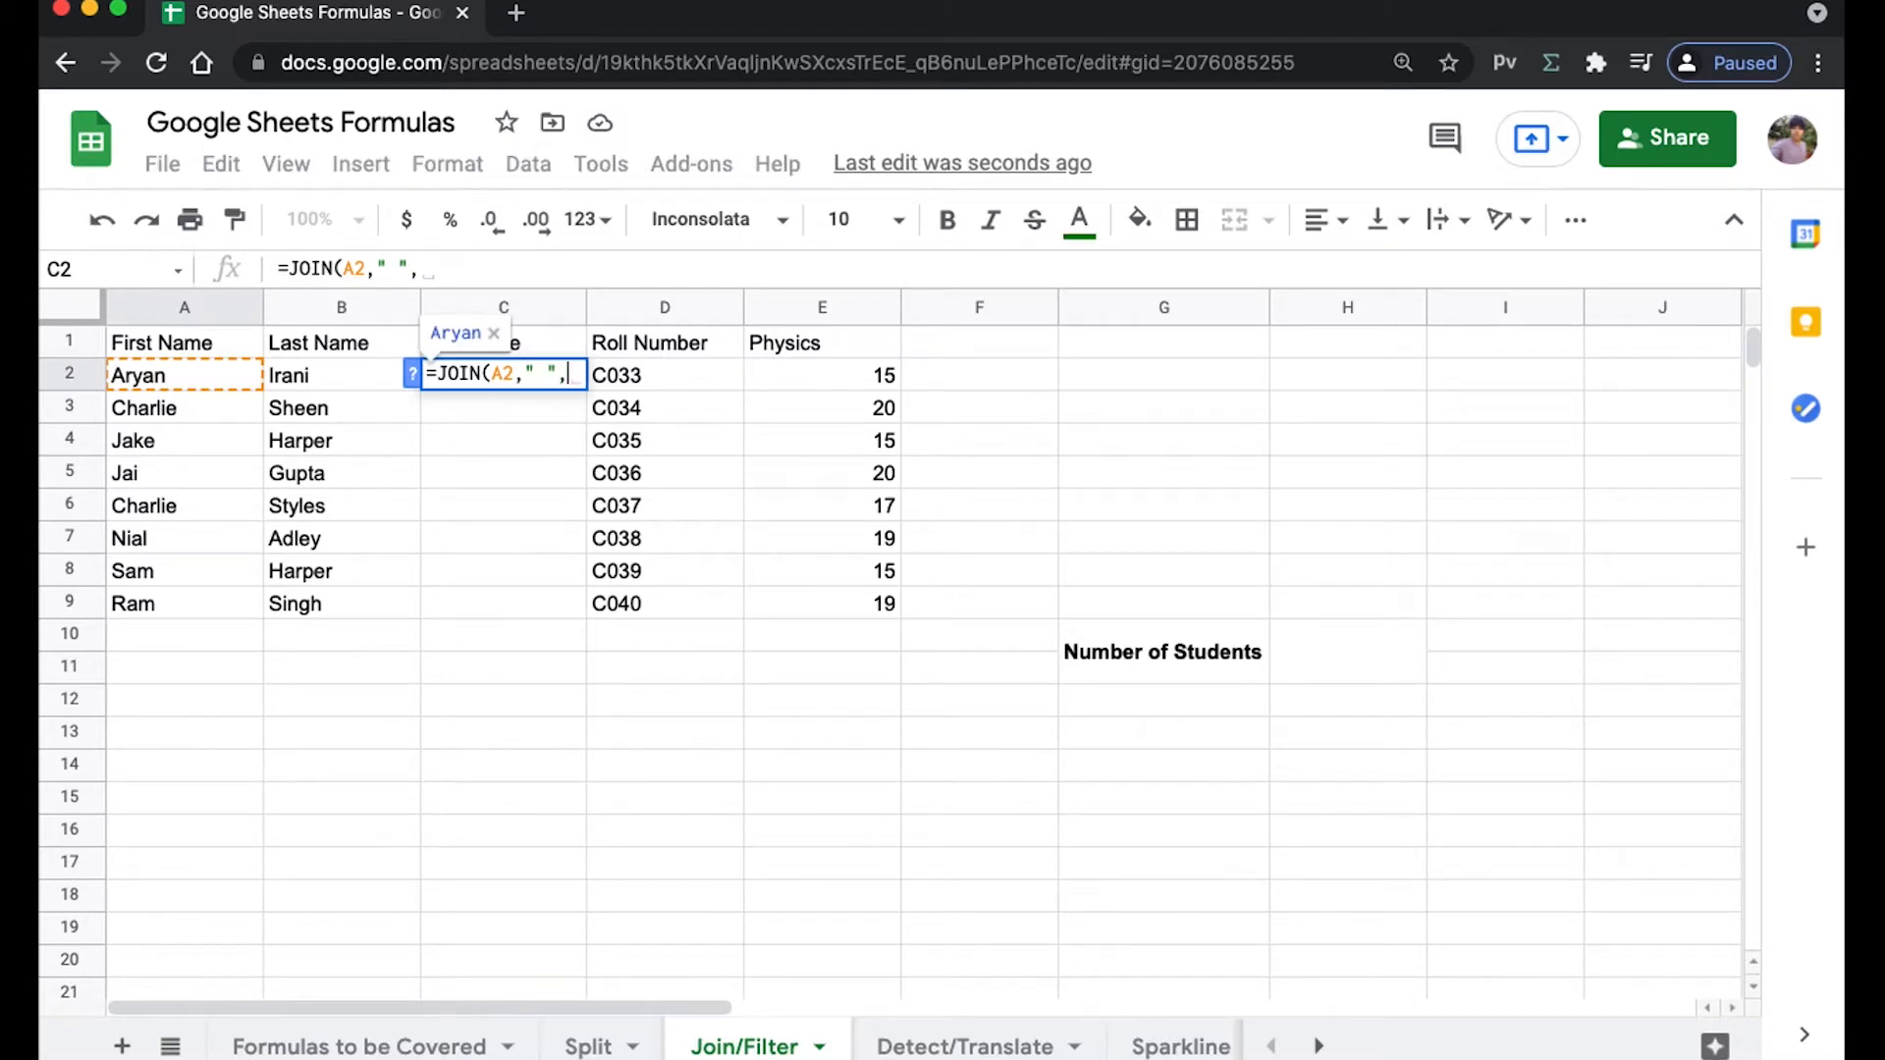
click(308, 391)
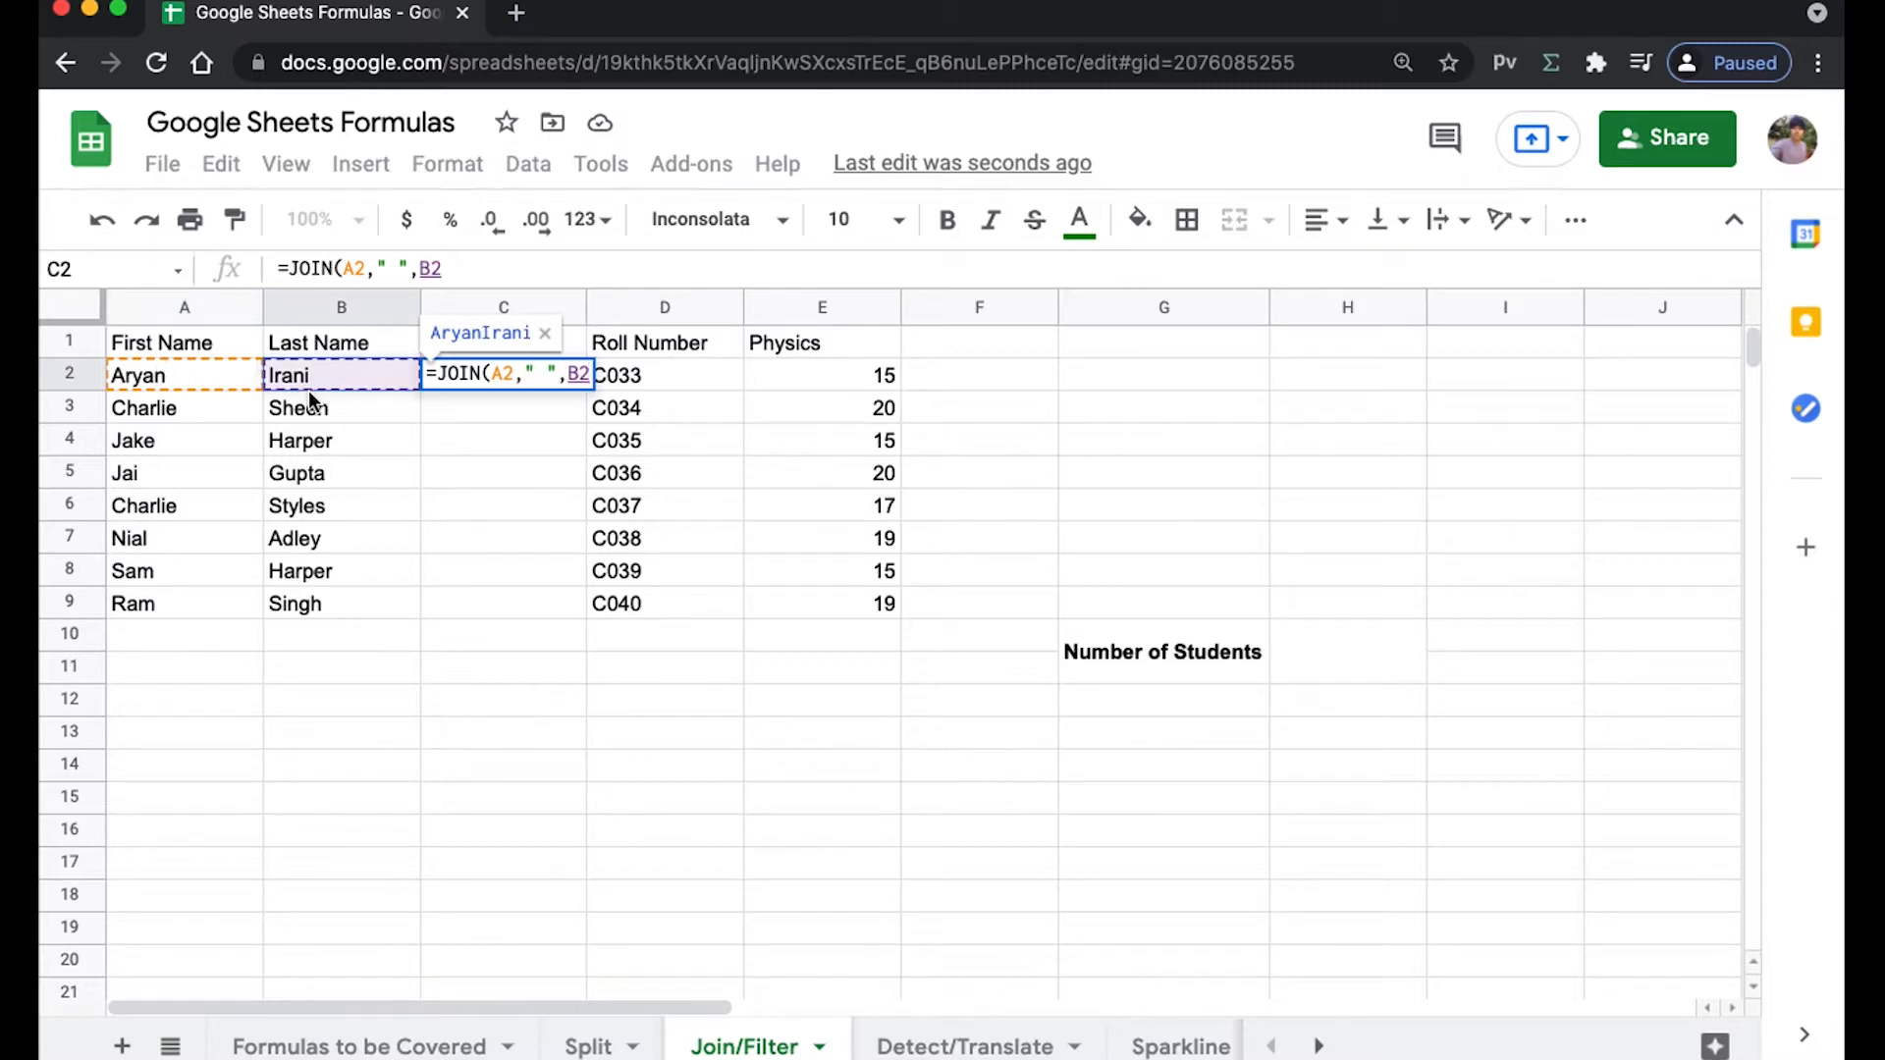
text())
key(Return)
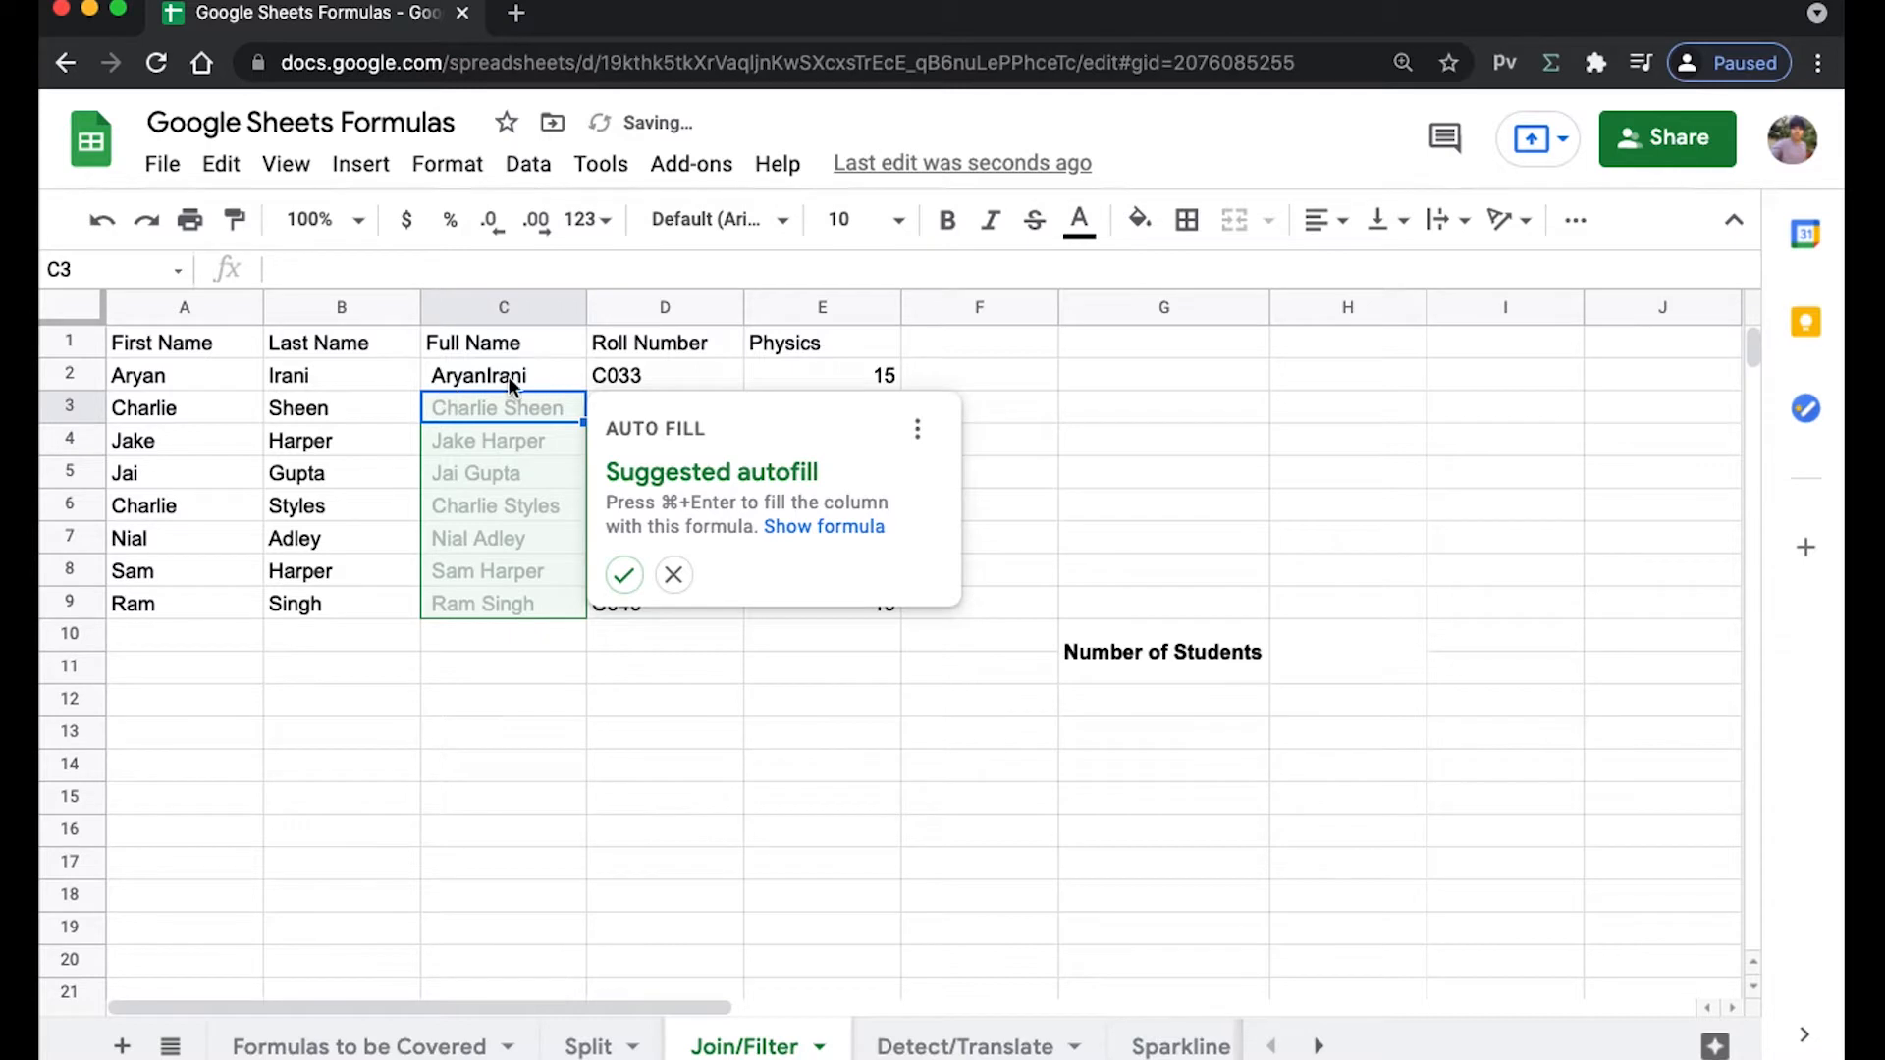
Accept the suggested autofill of the JOIN formula for C3:C9 and return to the Formulas to be Covered sheet.
click(624, 575)
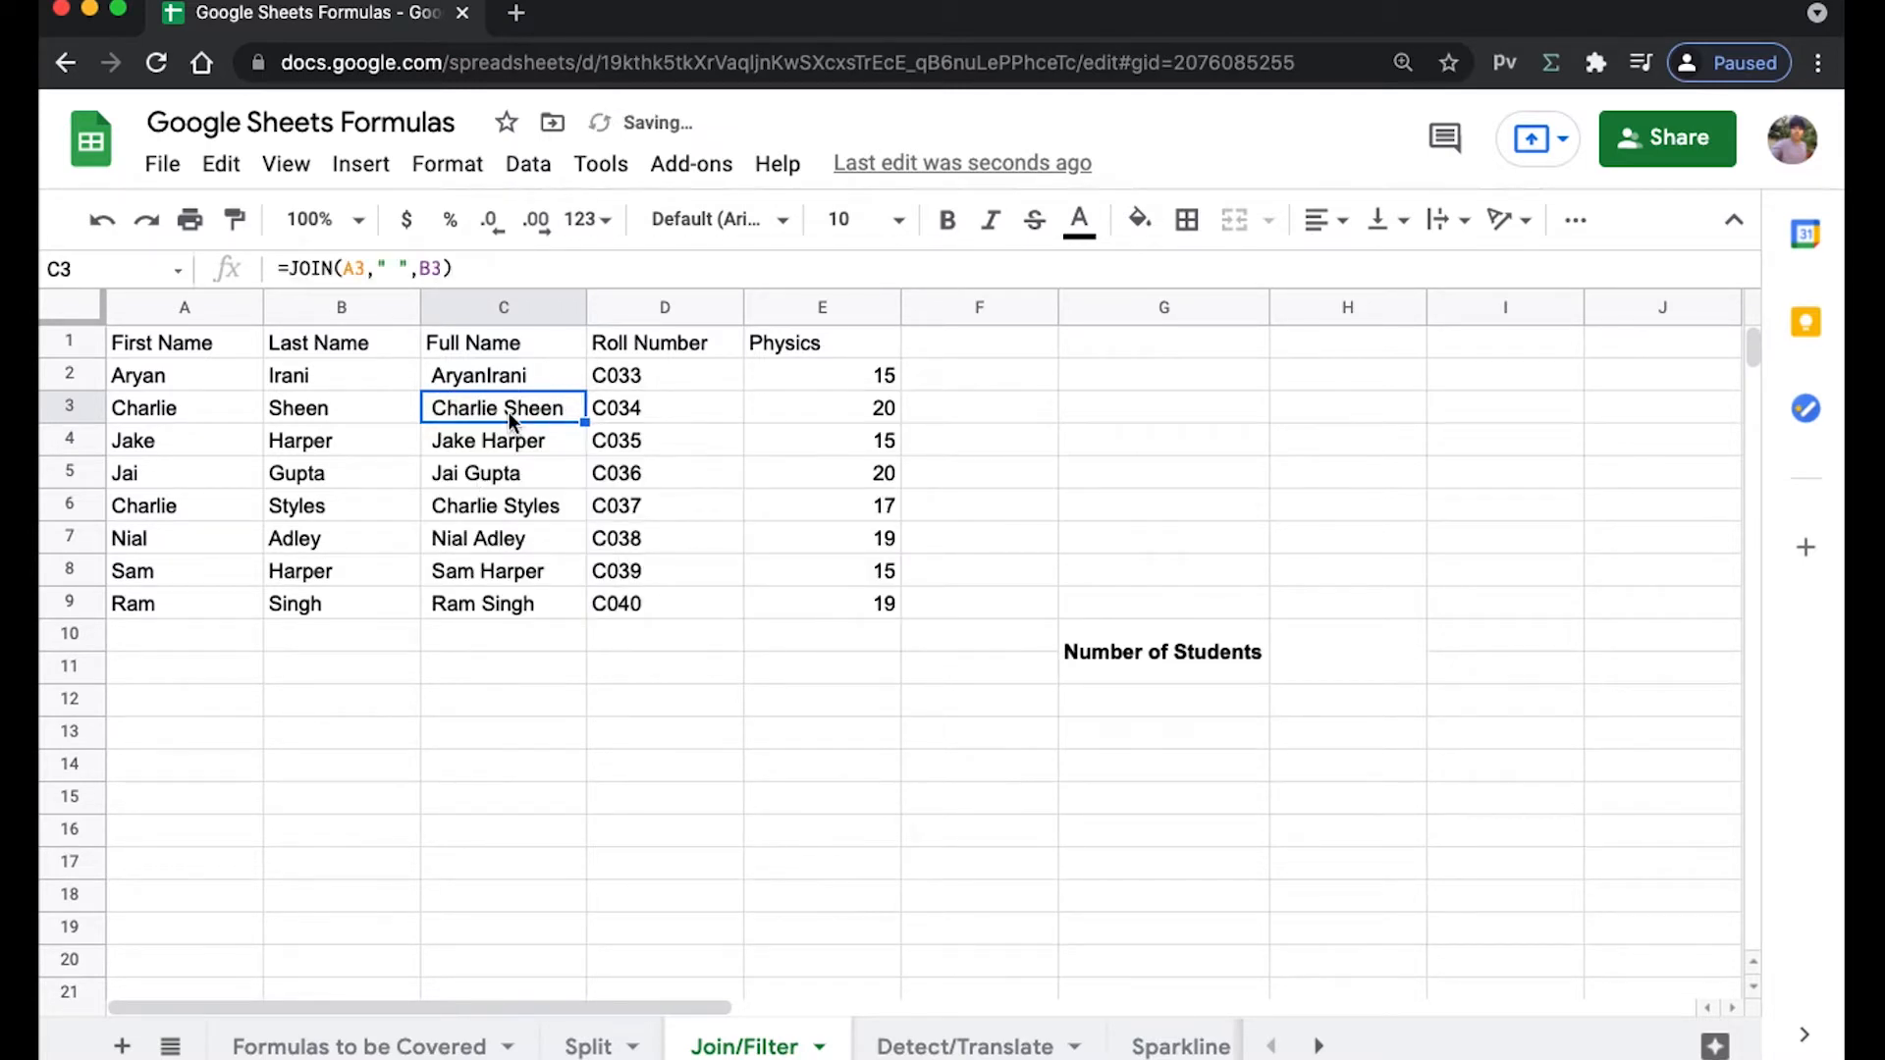
drag(509, 417, 504, 607)
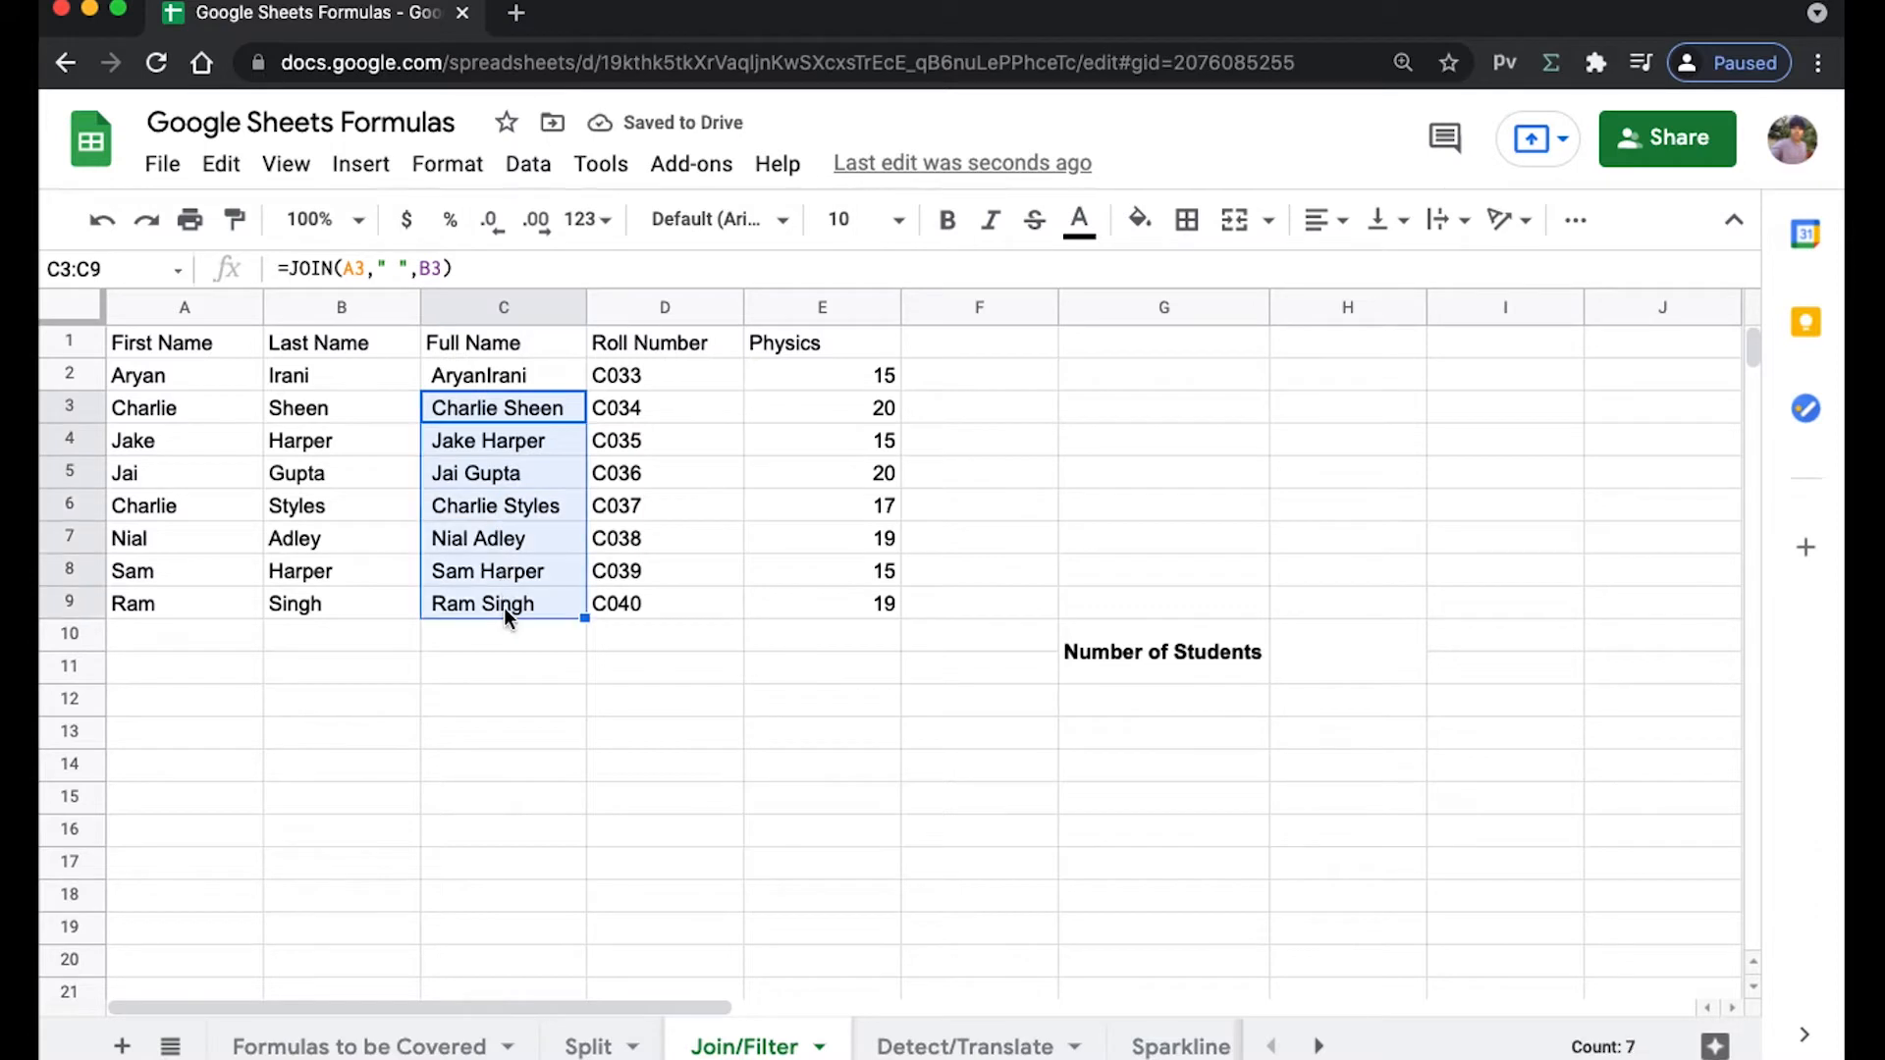
click(521, 739)
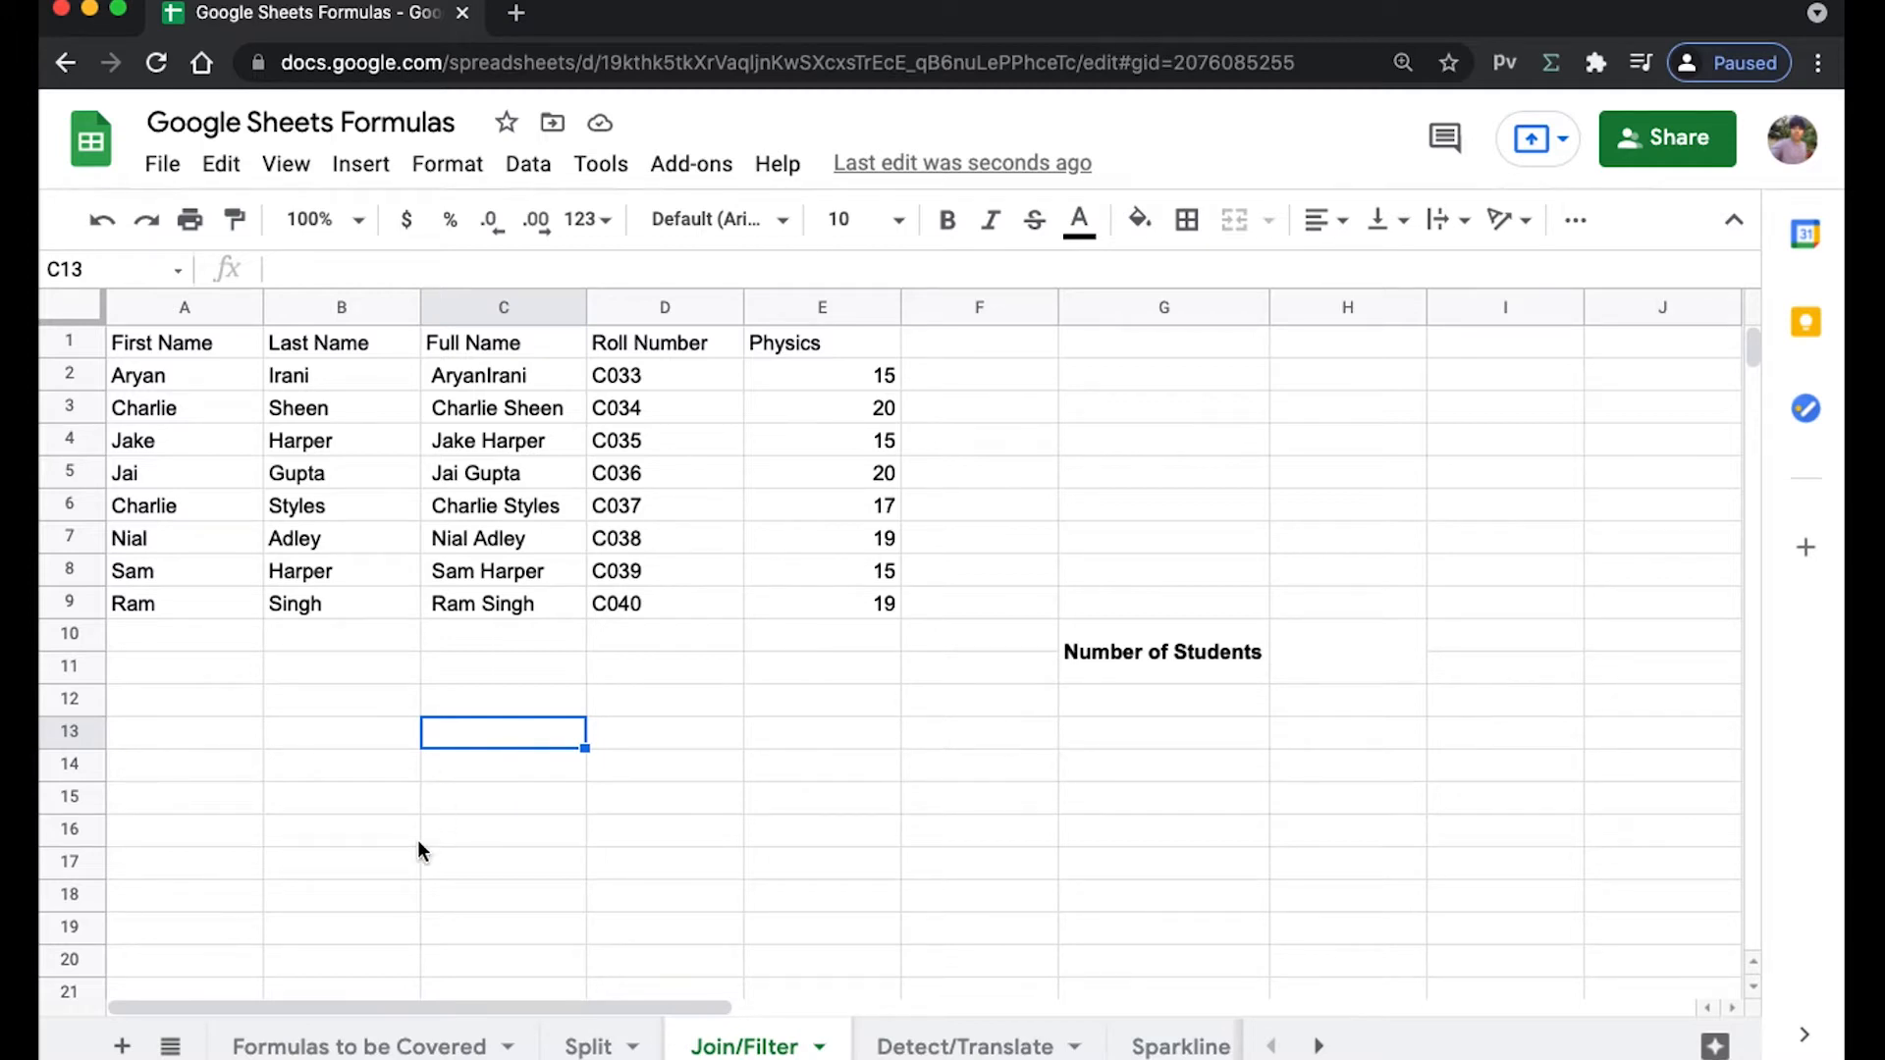
click(358, 1046)
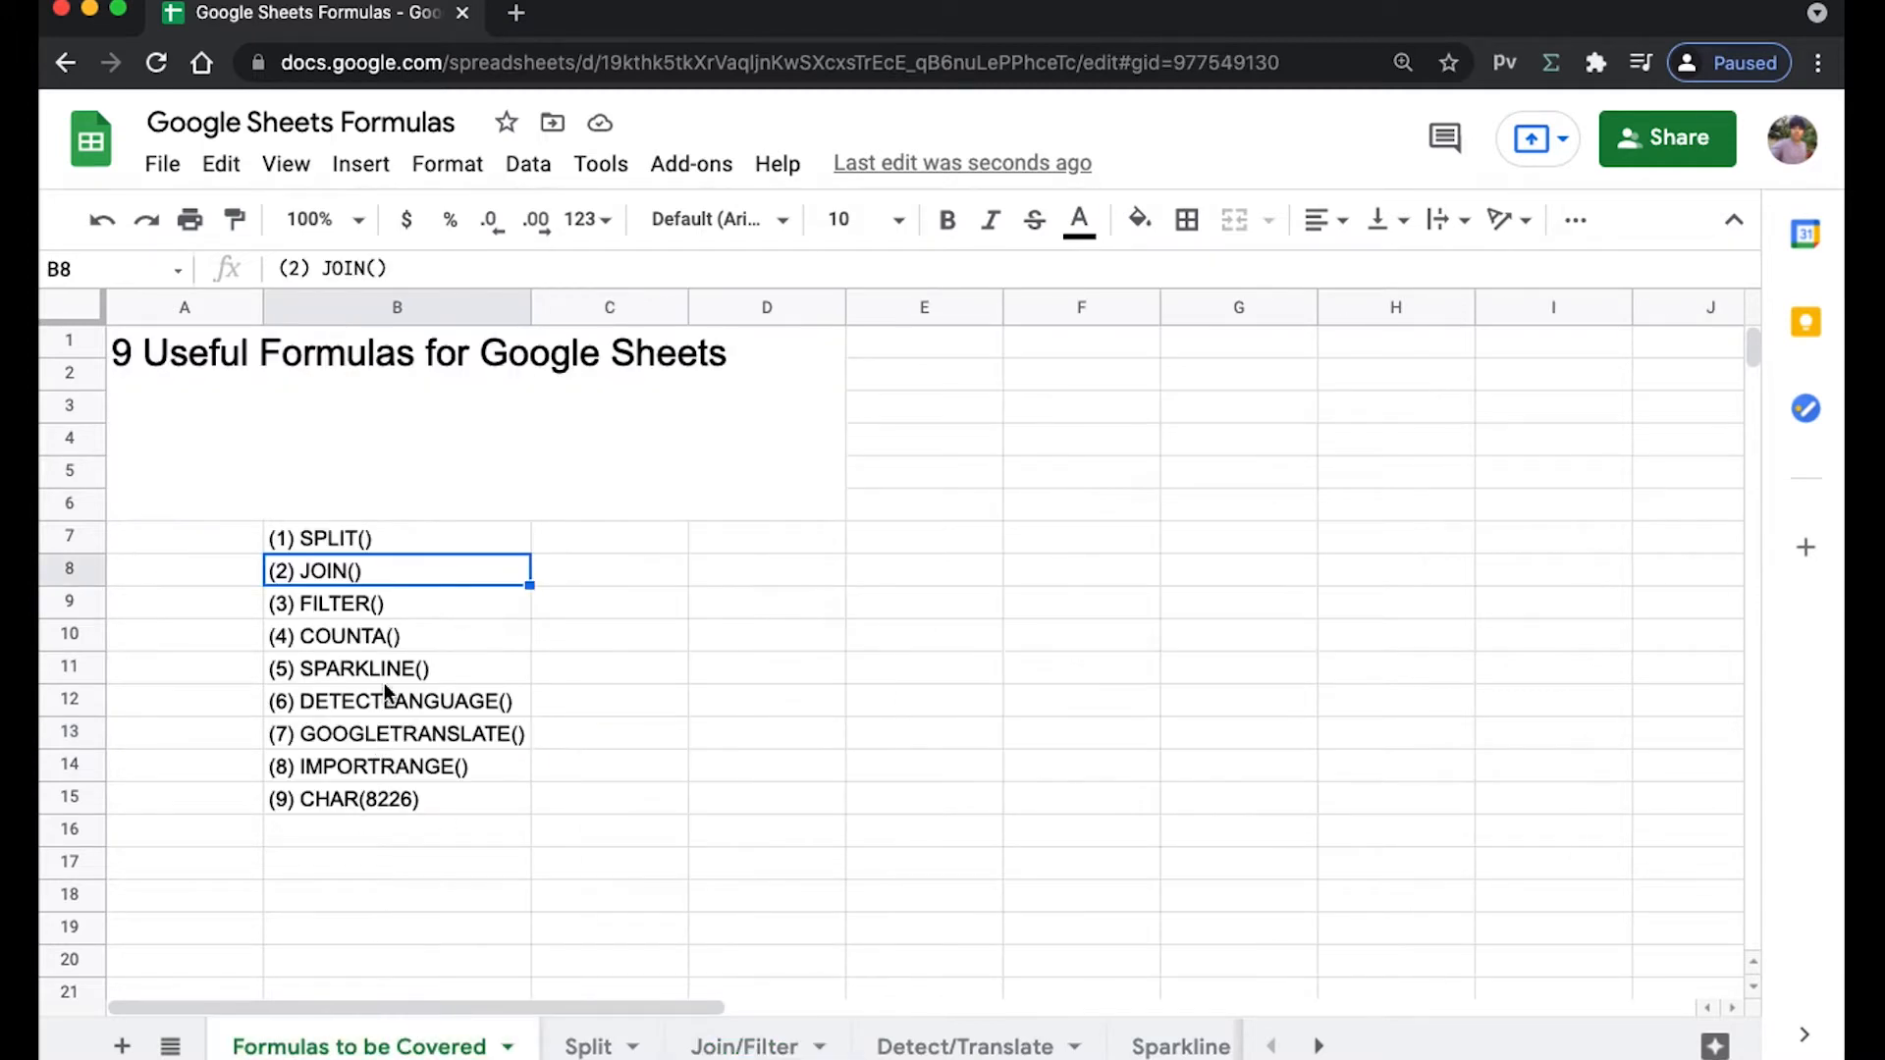
Look up FILTER() in the Formulas to be Covered list and examine the student records and Physics marks on the Join/Filter sheet.
click(395, 617)
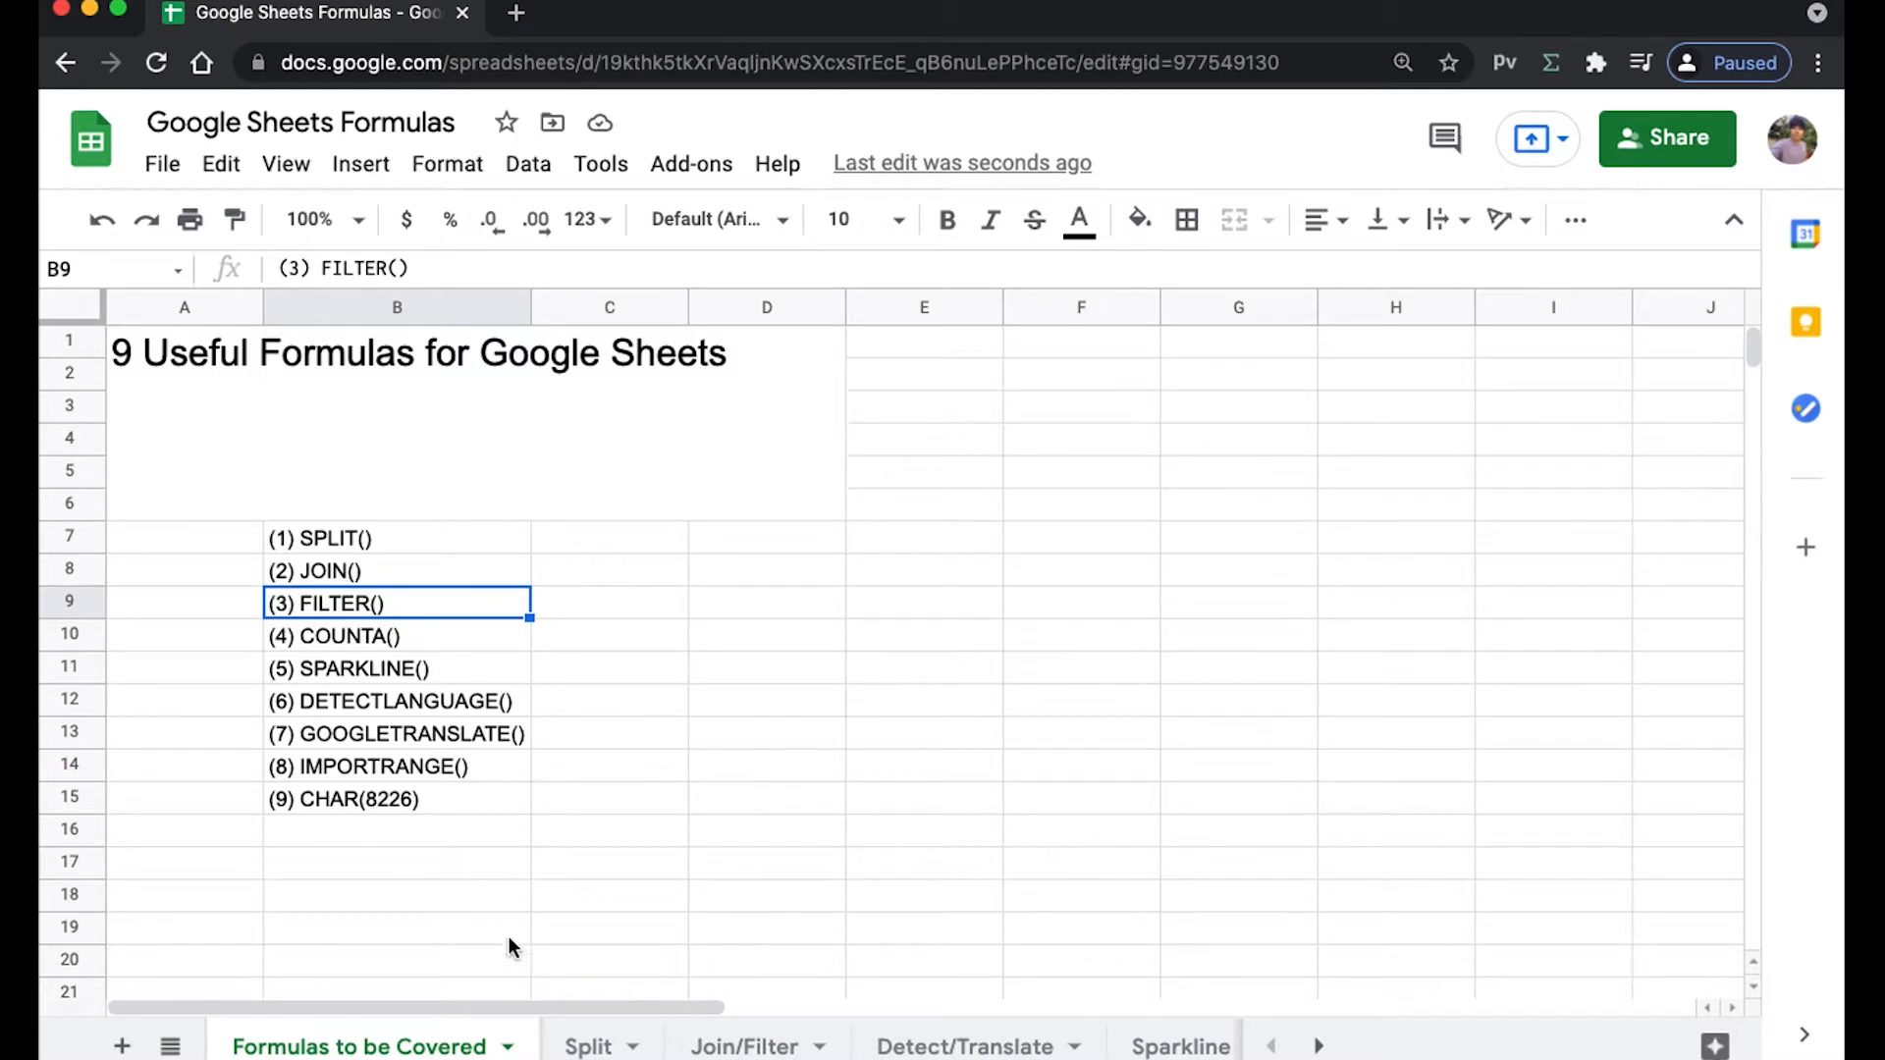
click(775, 1041)
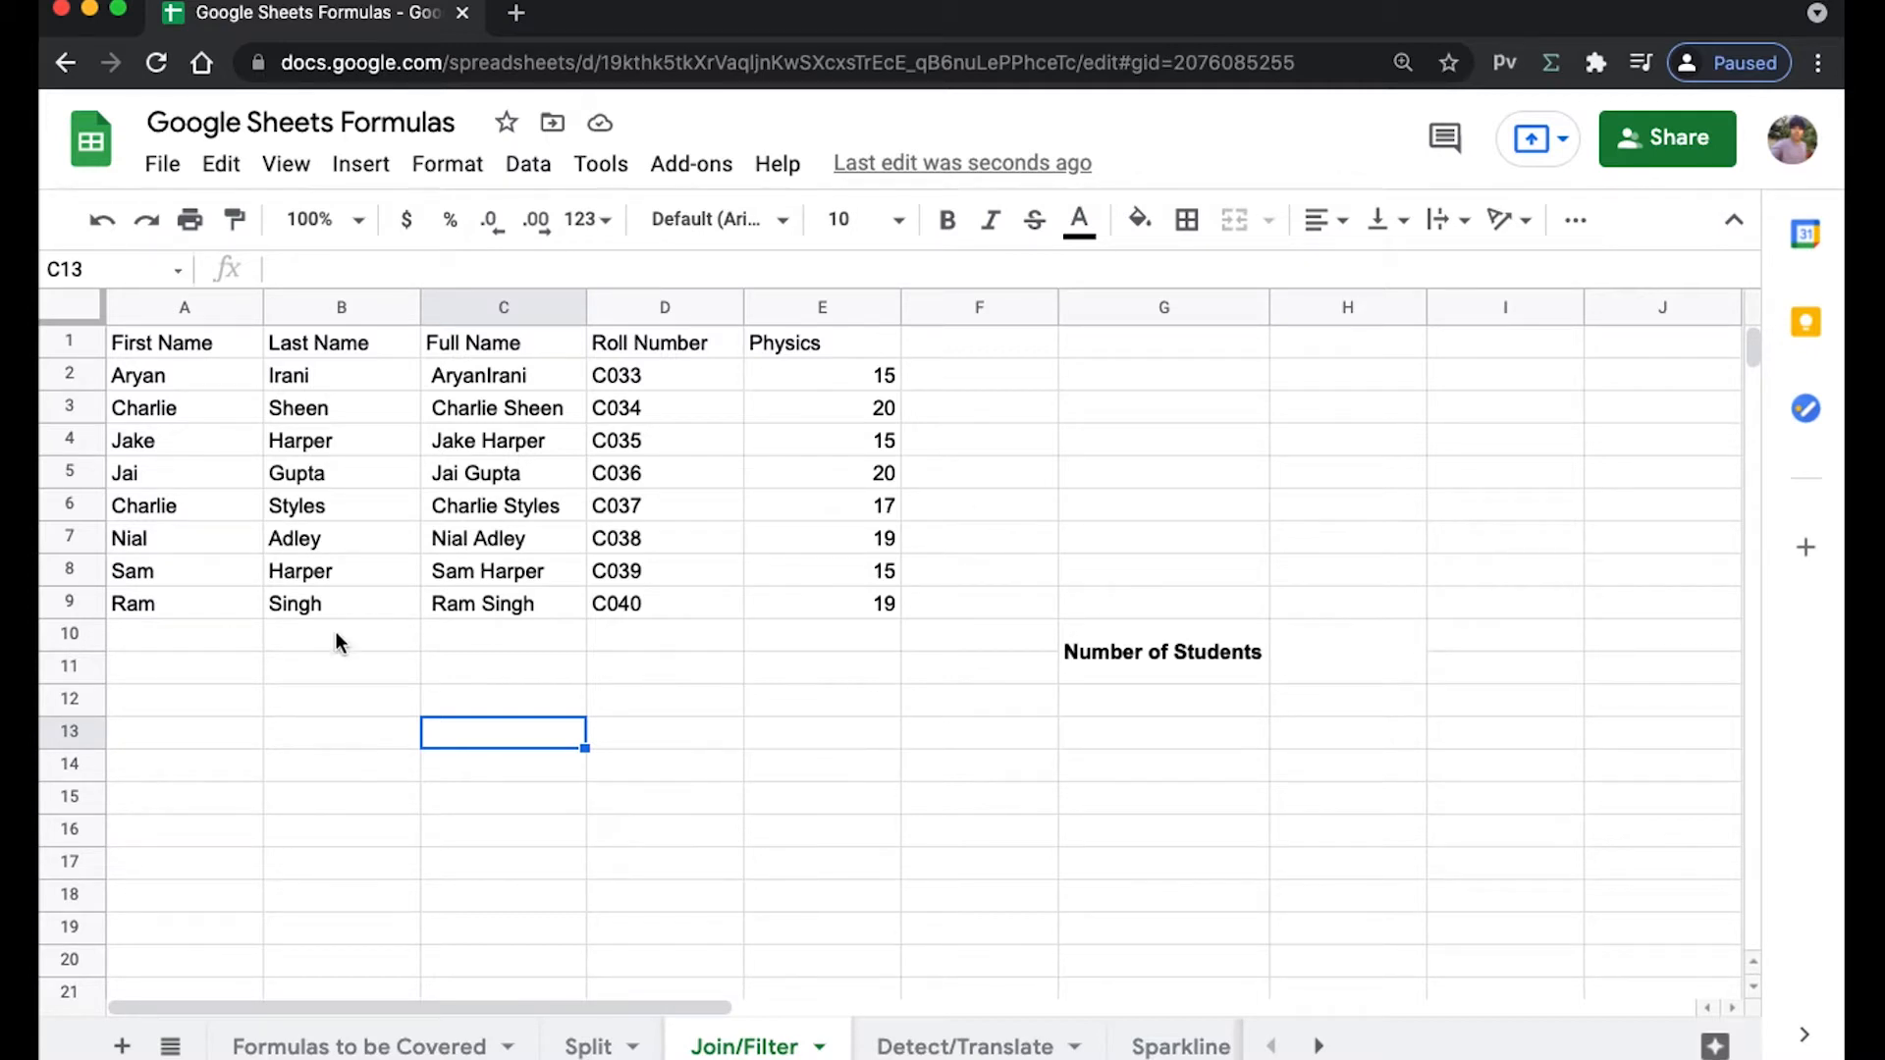
click(285, 735)
drag(189, 385, 703, 547)
click(840, 383)
drag(827, 528, 815, 600)
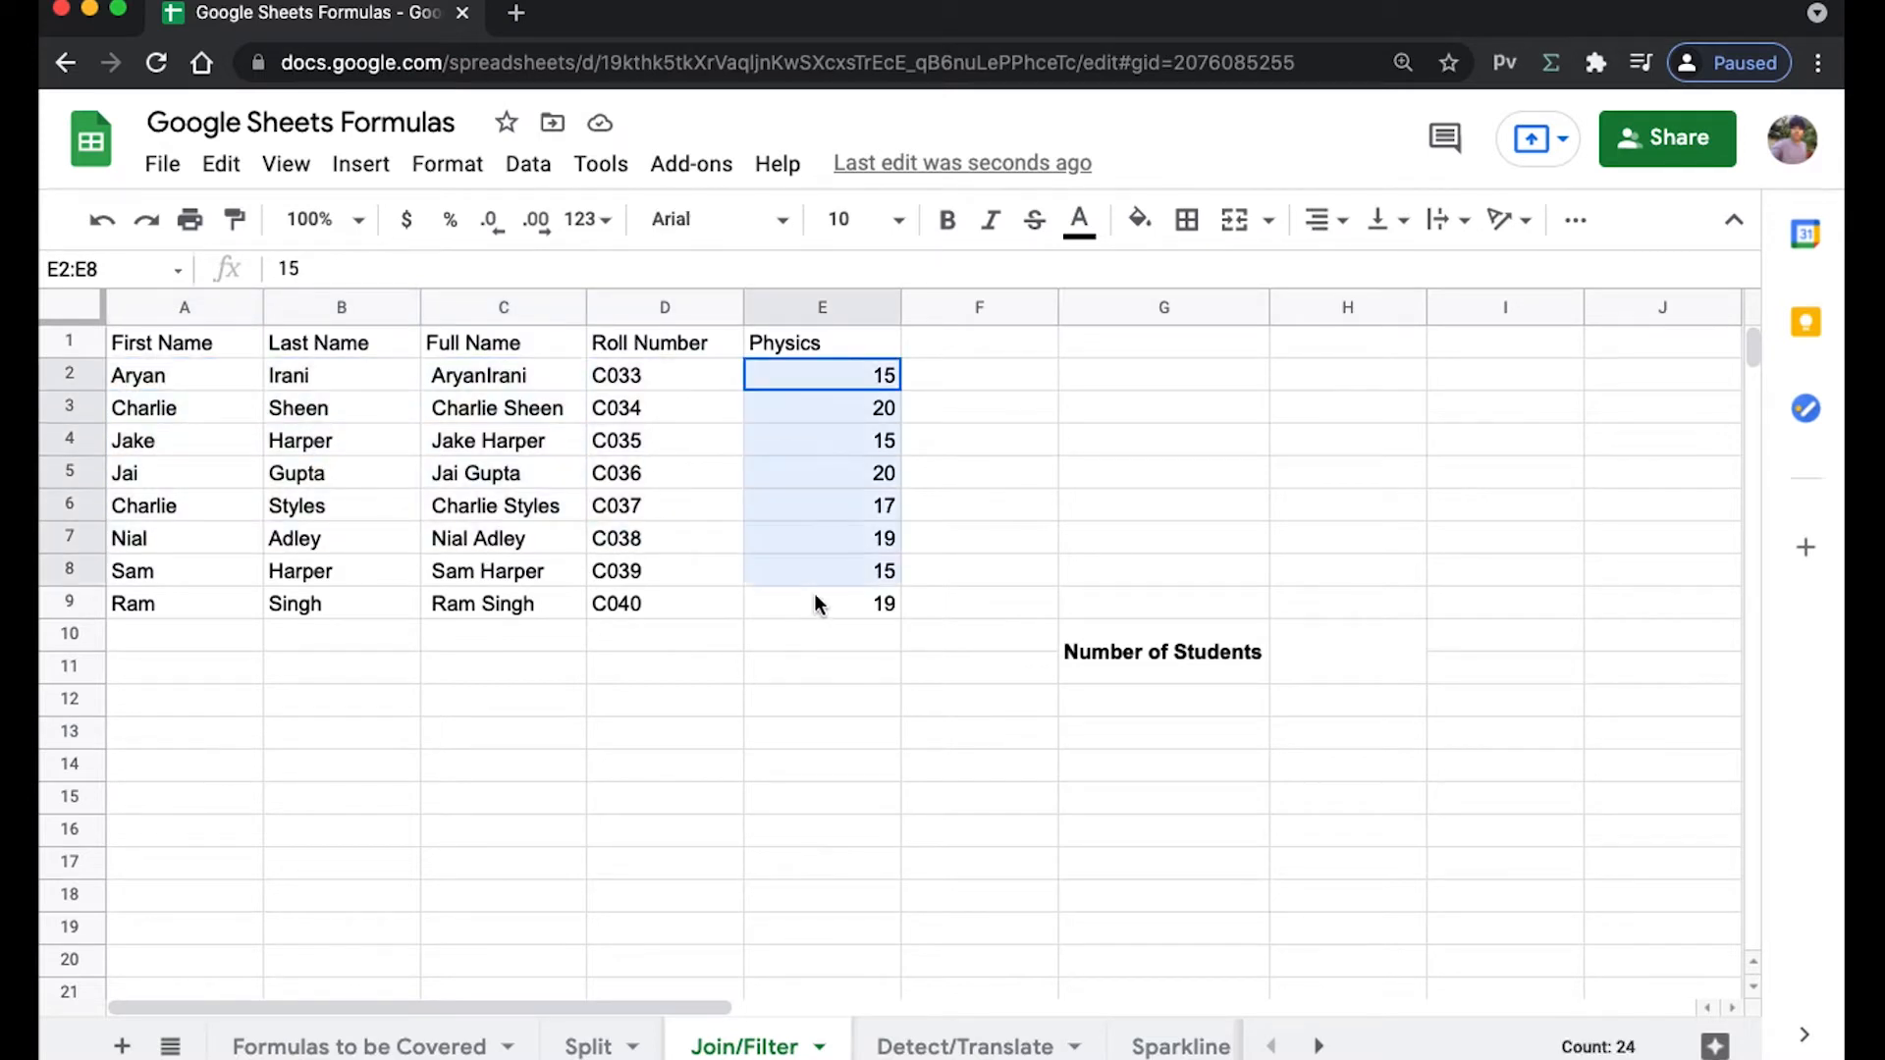
click(811, 602)
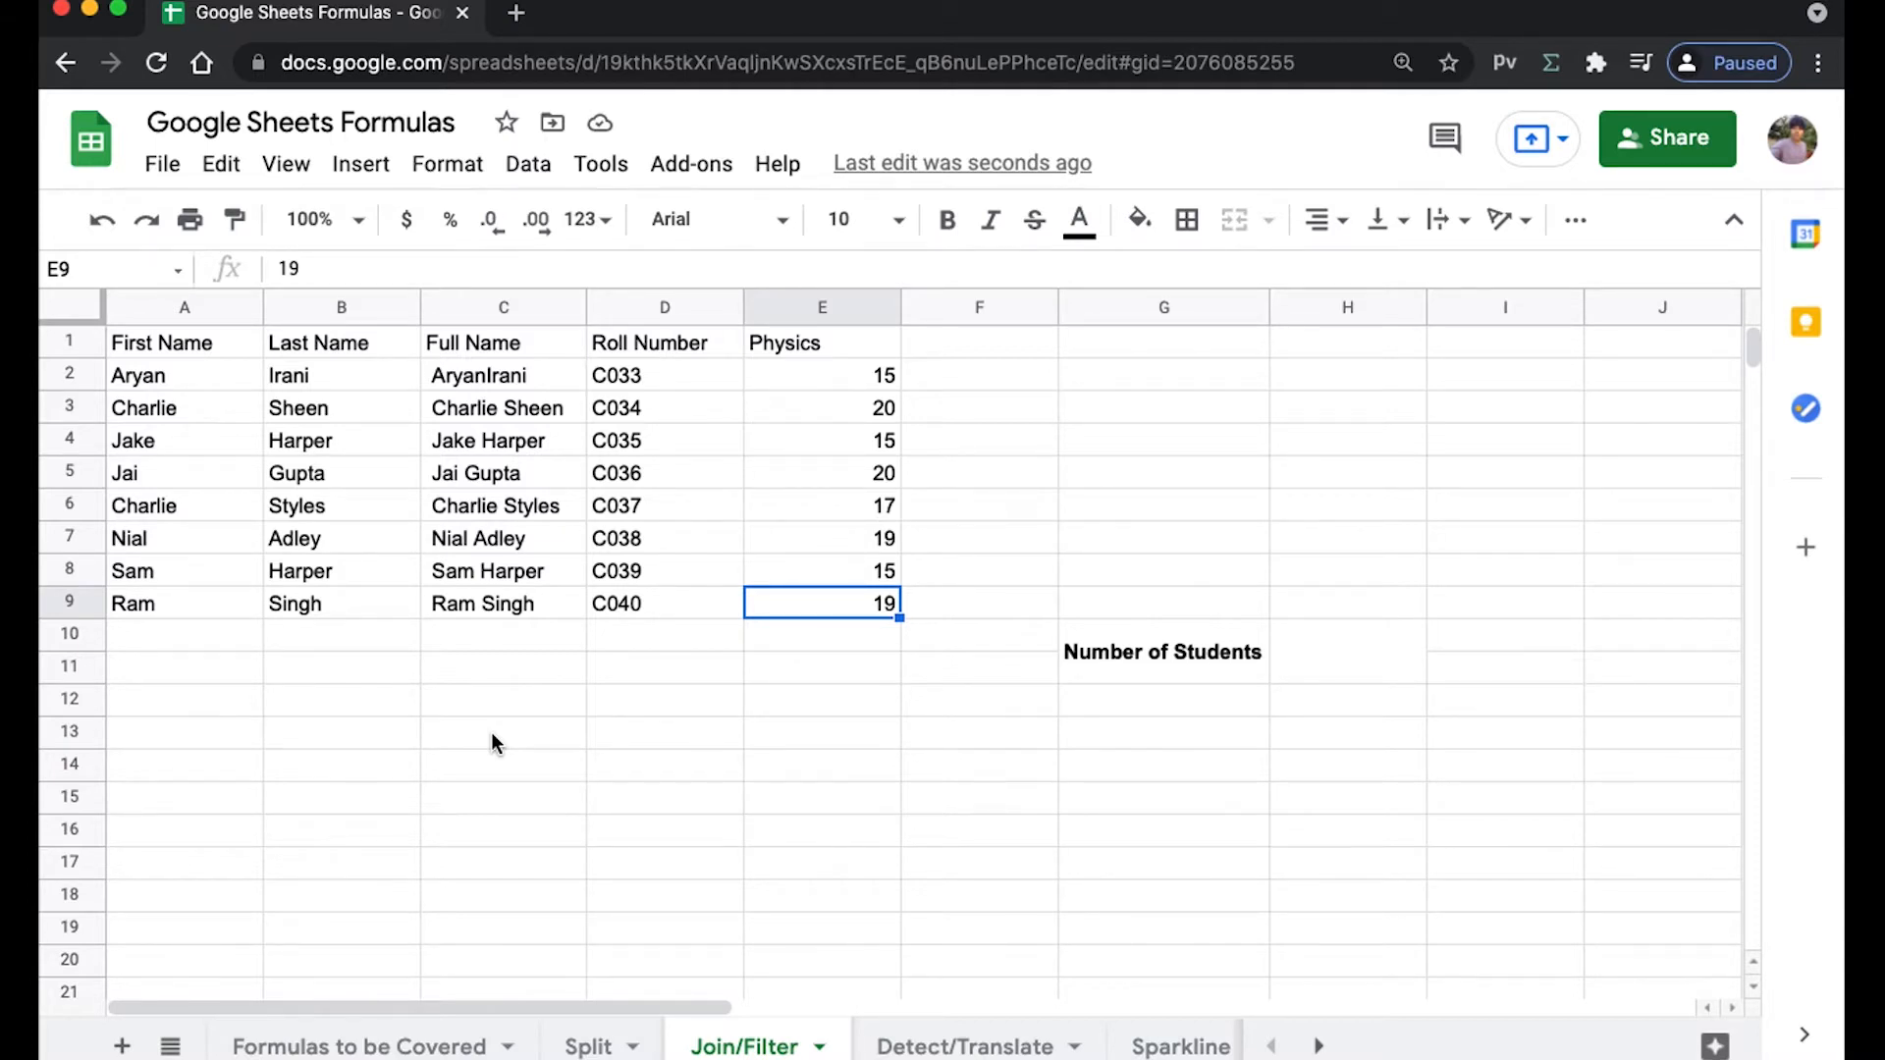
Enter =FILTER(A2:E9,E2:E9>15) in A13 to extract the students with more than 15 marks in Physics.
click(227, 752)
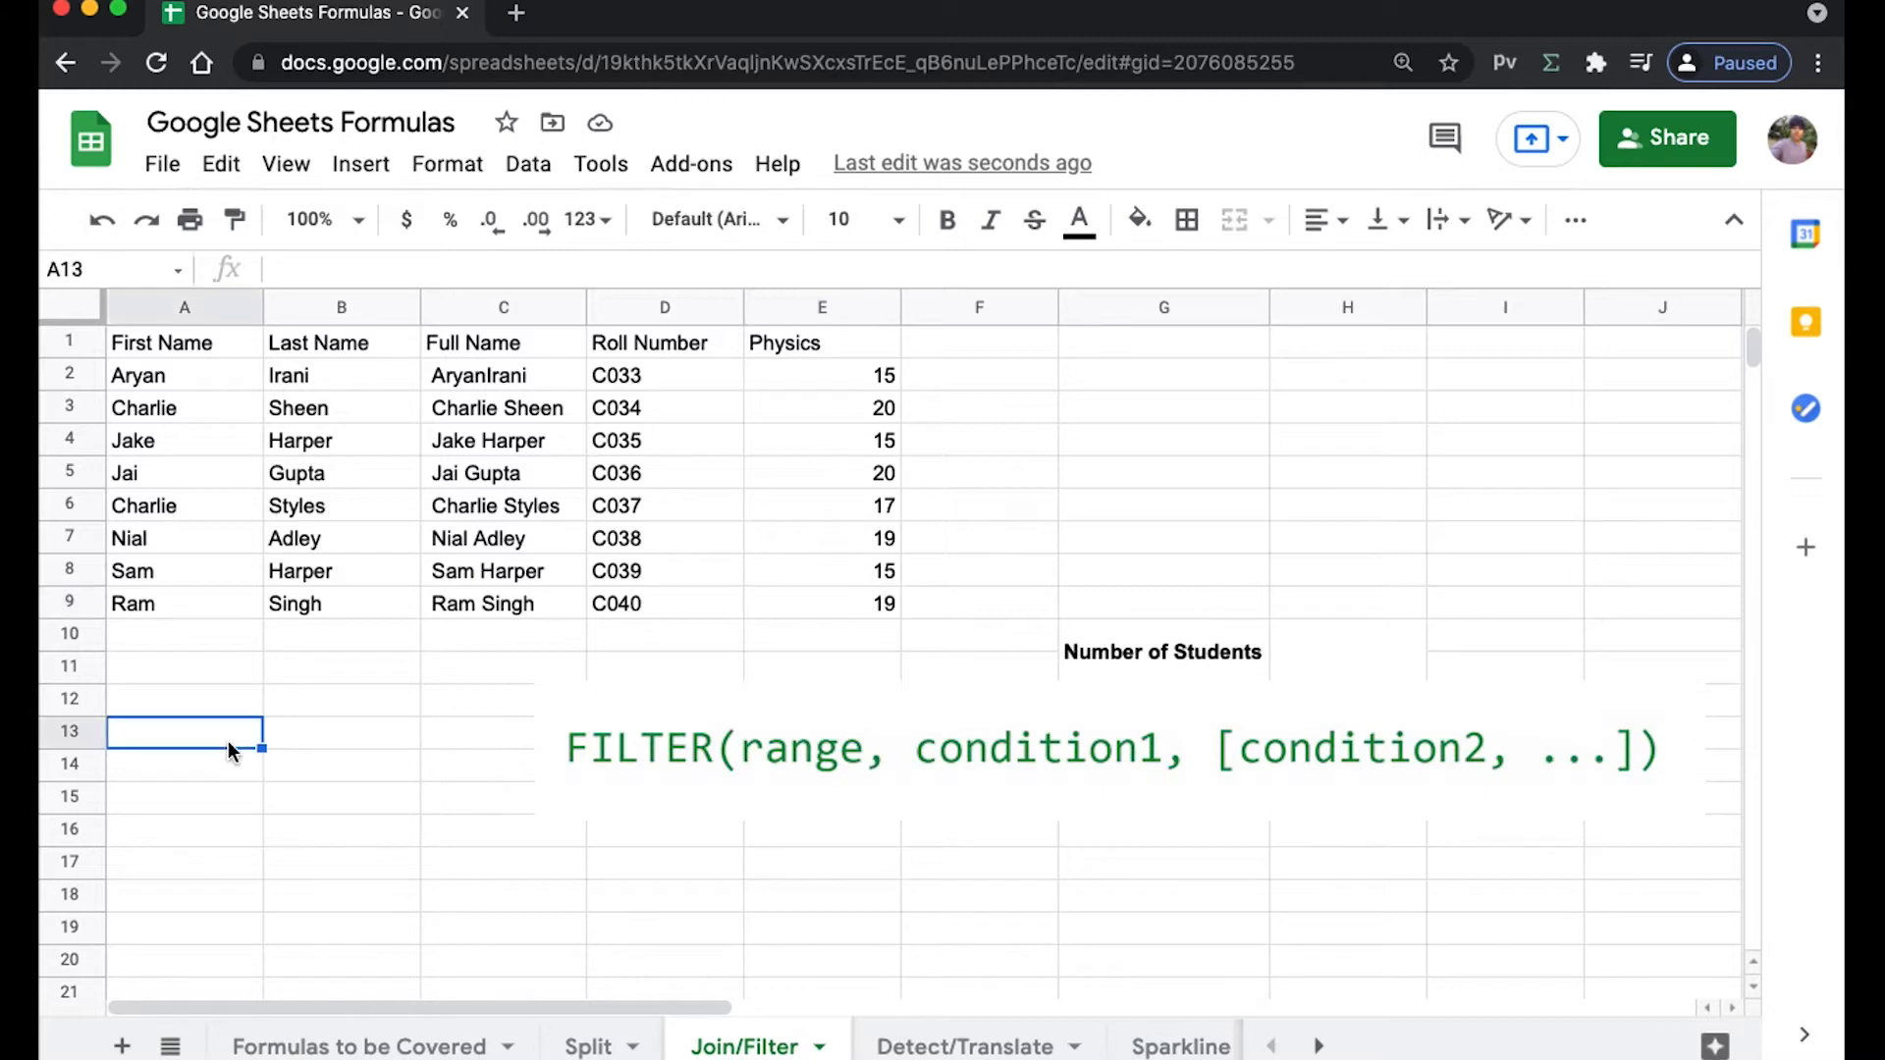
text(=FILTER()
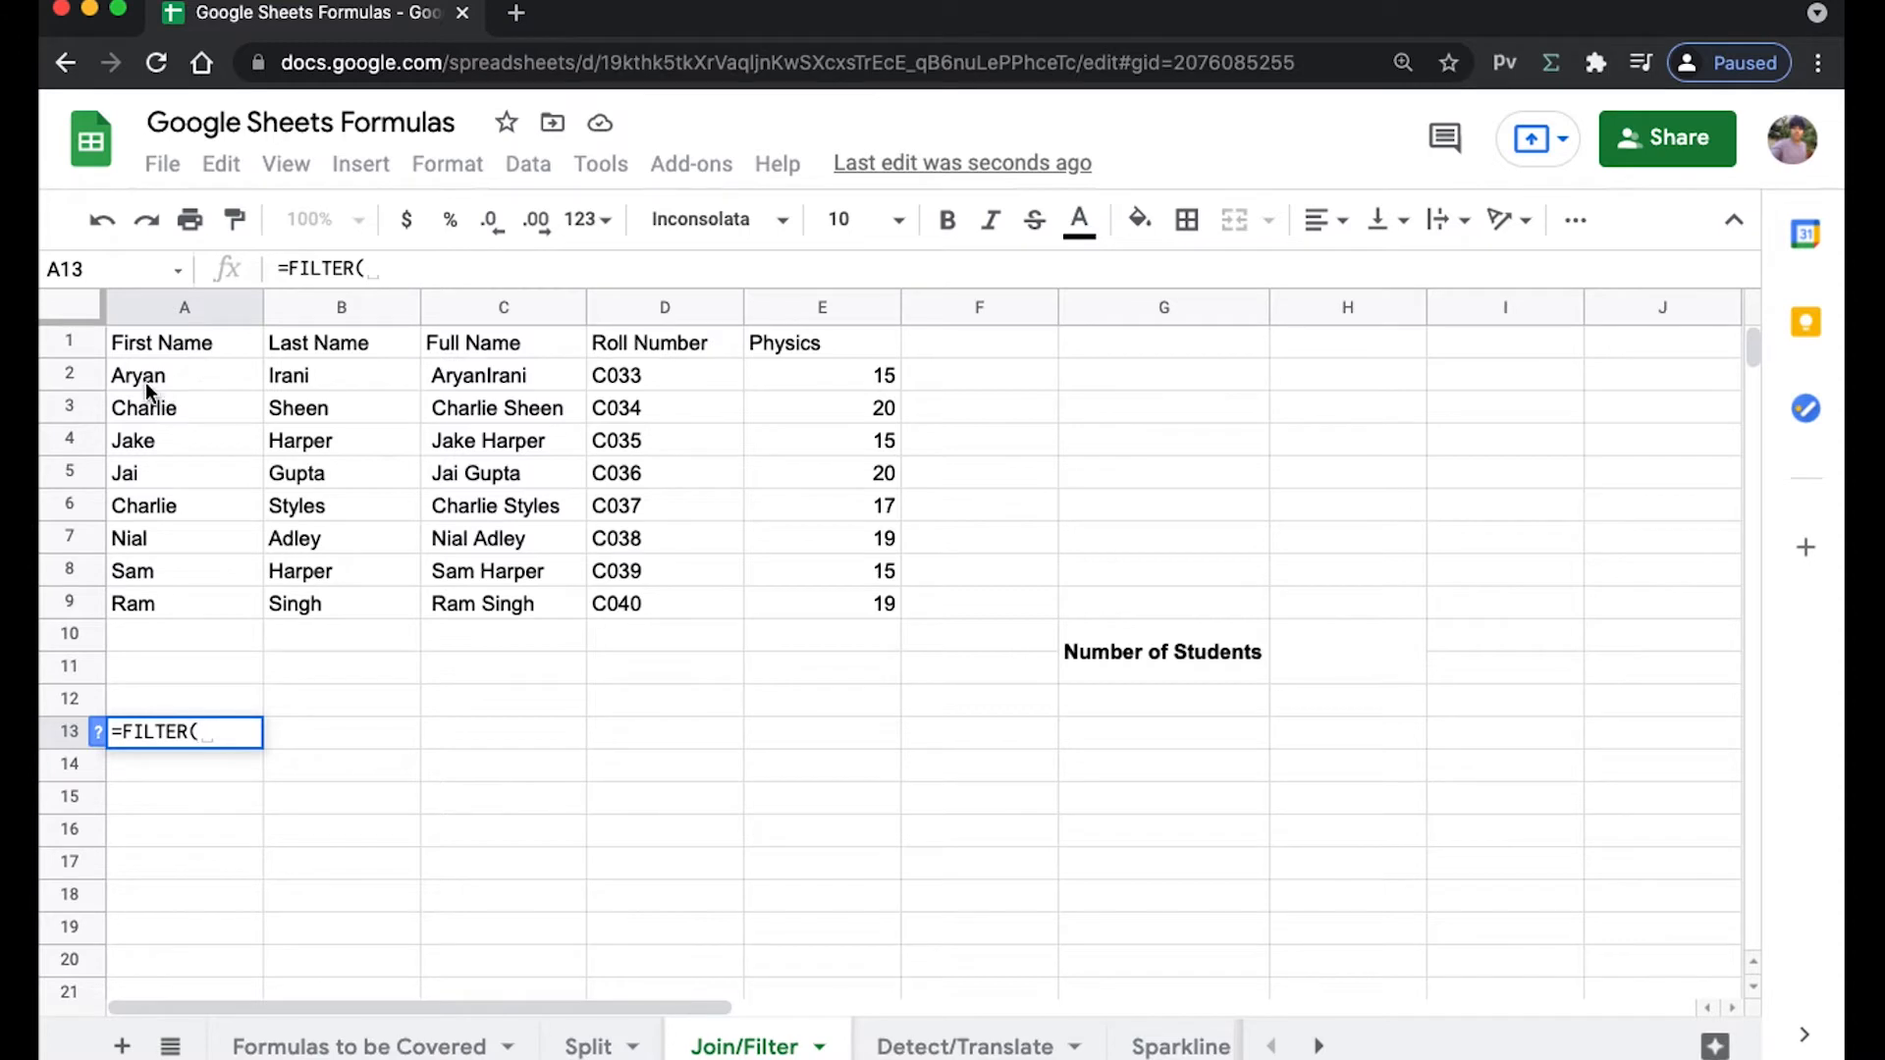
click(203, 387)
drag(221, 391, 817, 592)
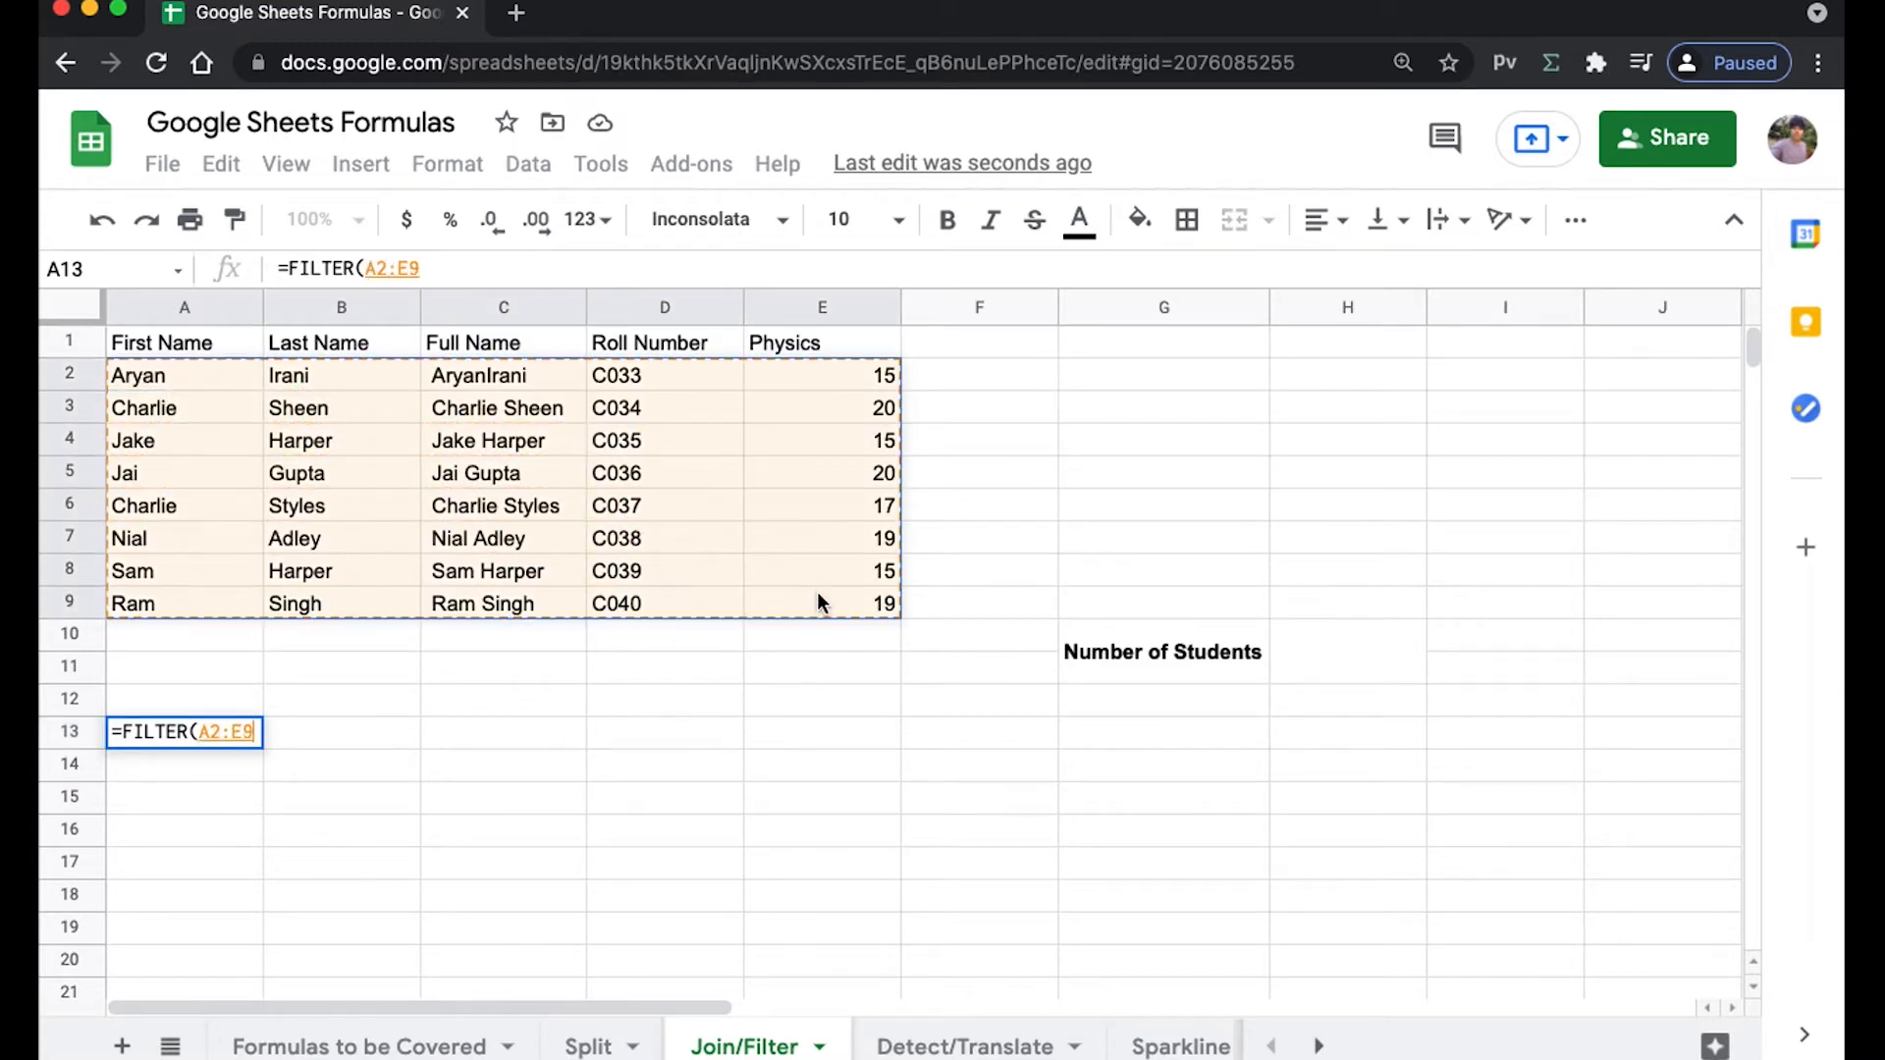
text(,)
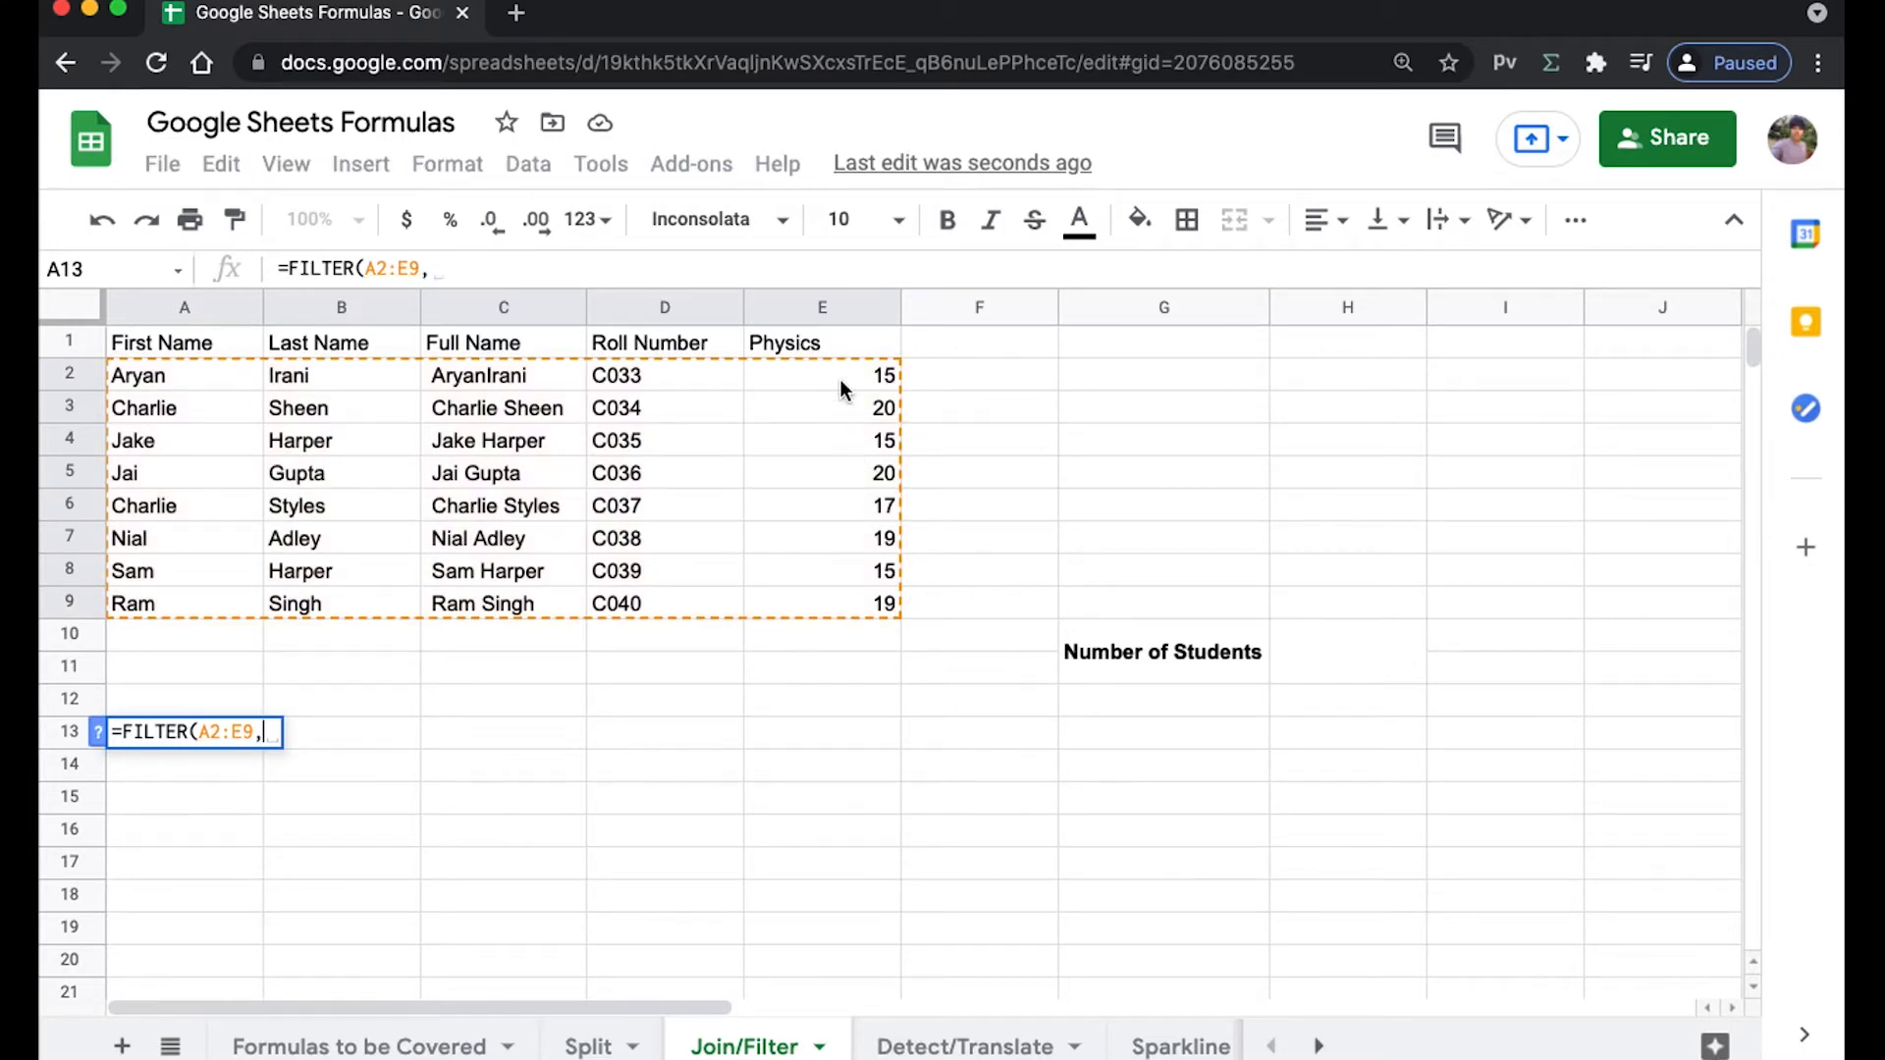
drag(840, 379, 823, 602)
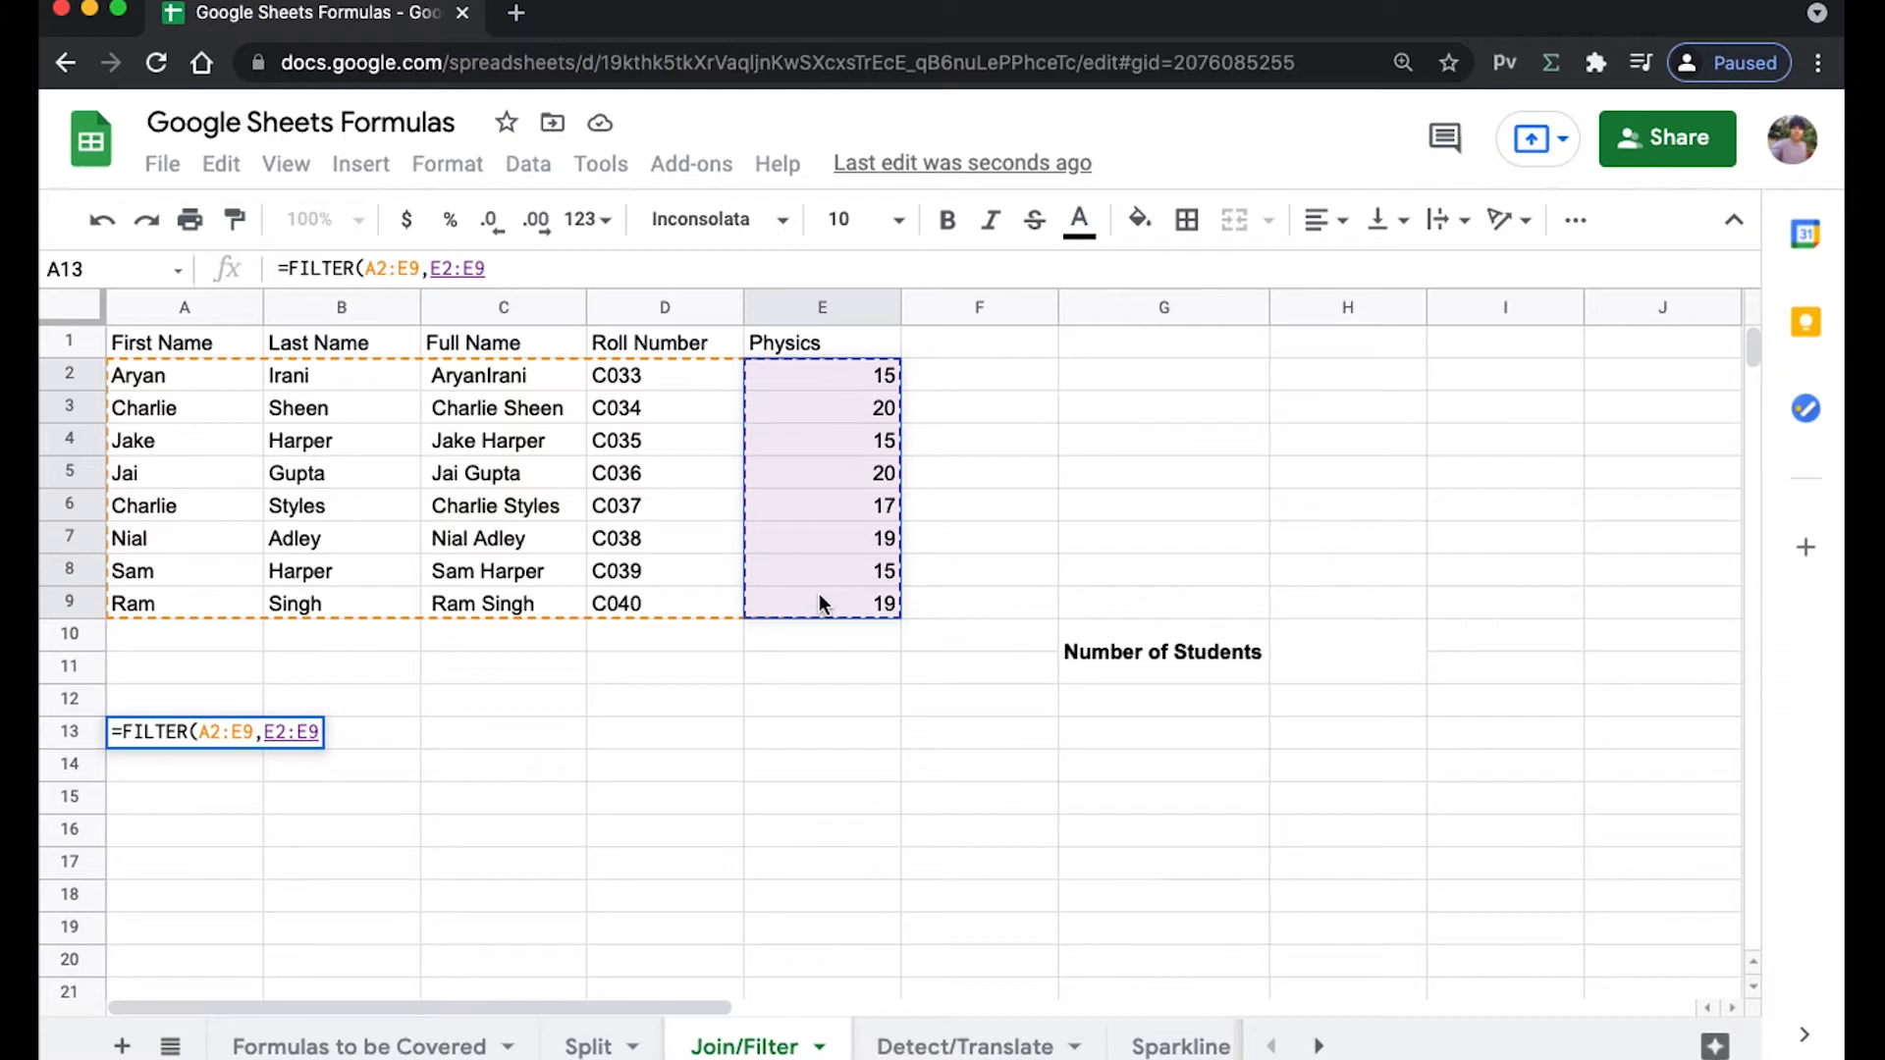
text(>)
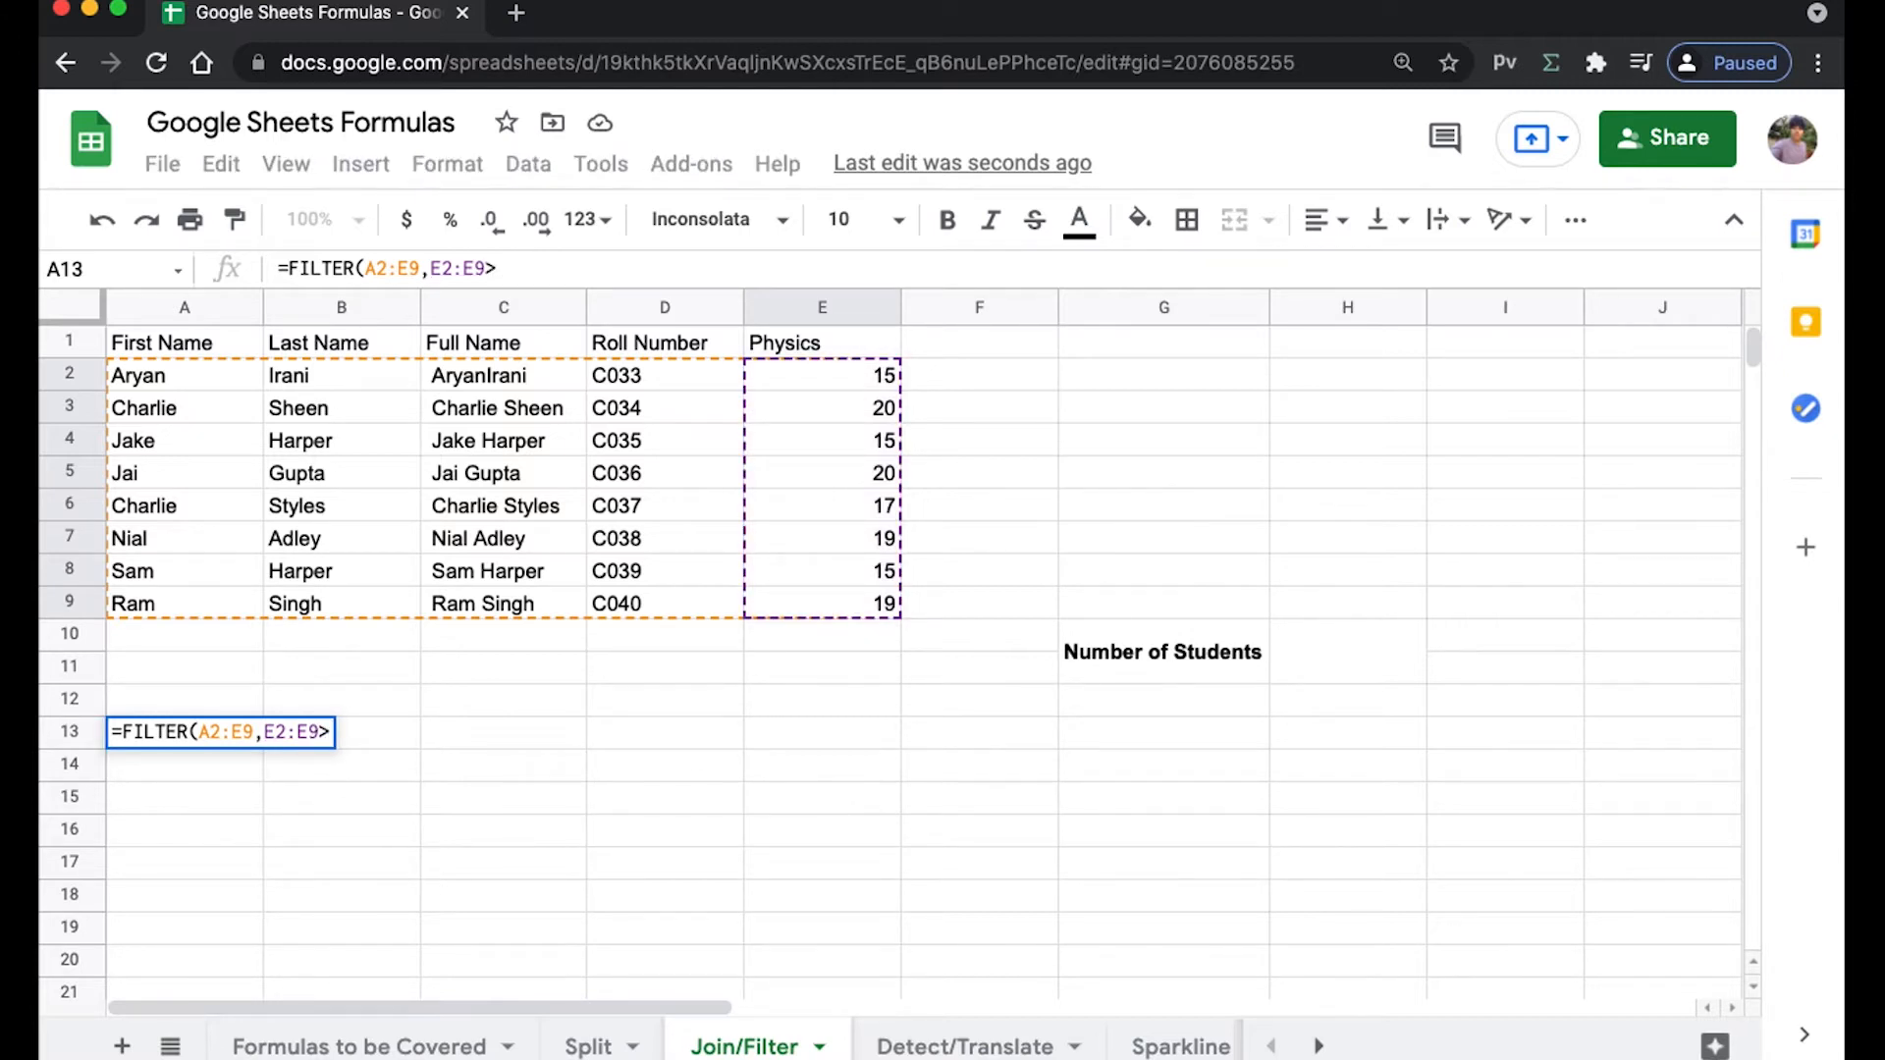
text(15)
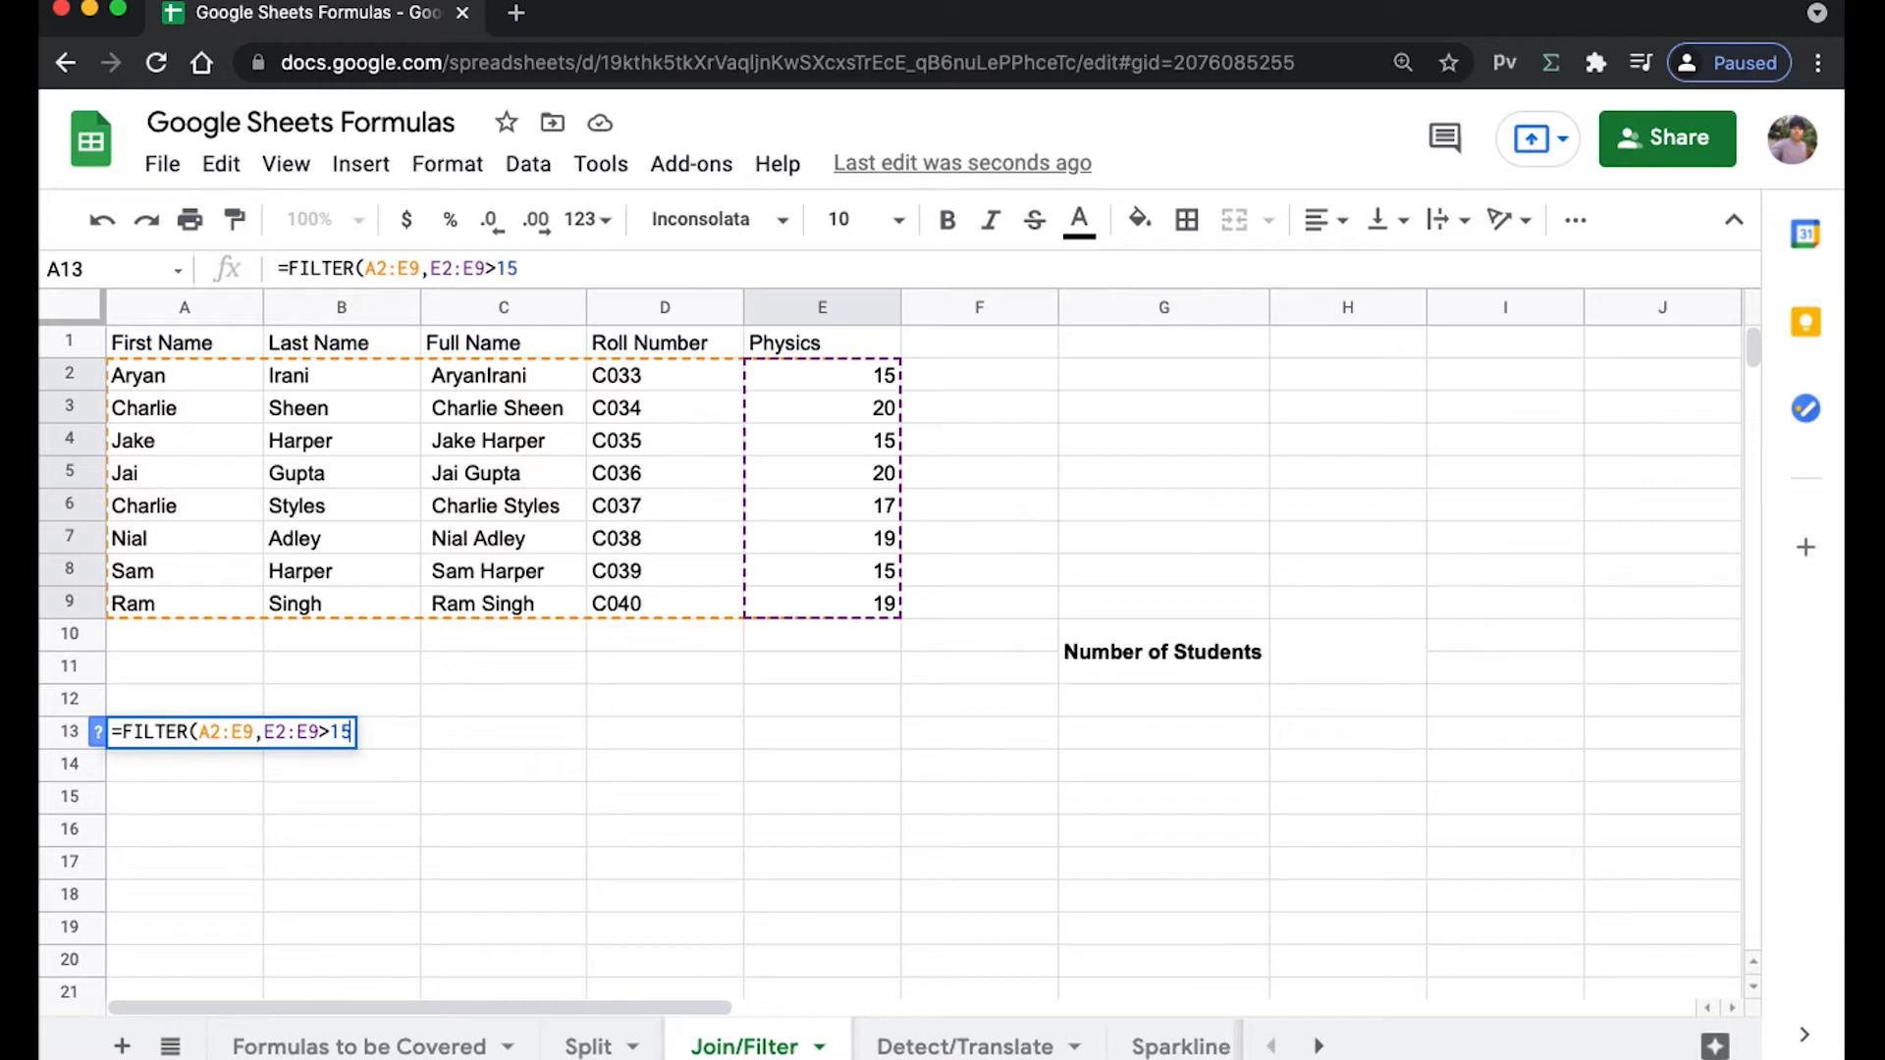
text())
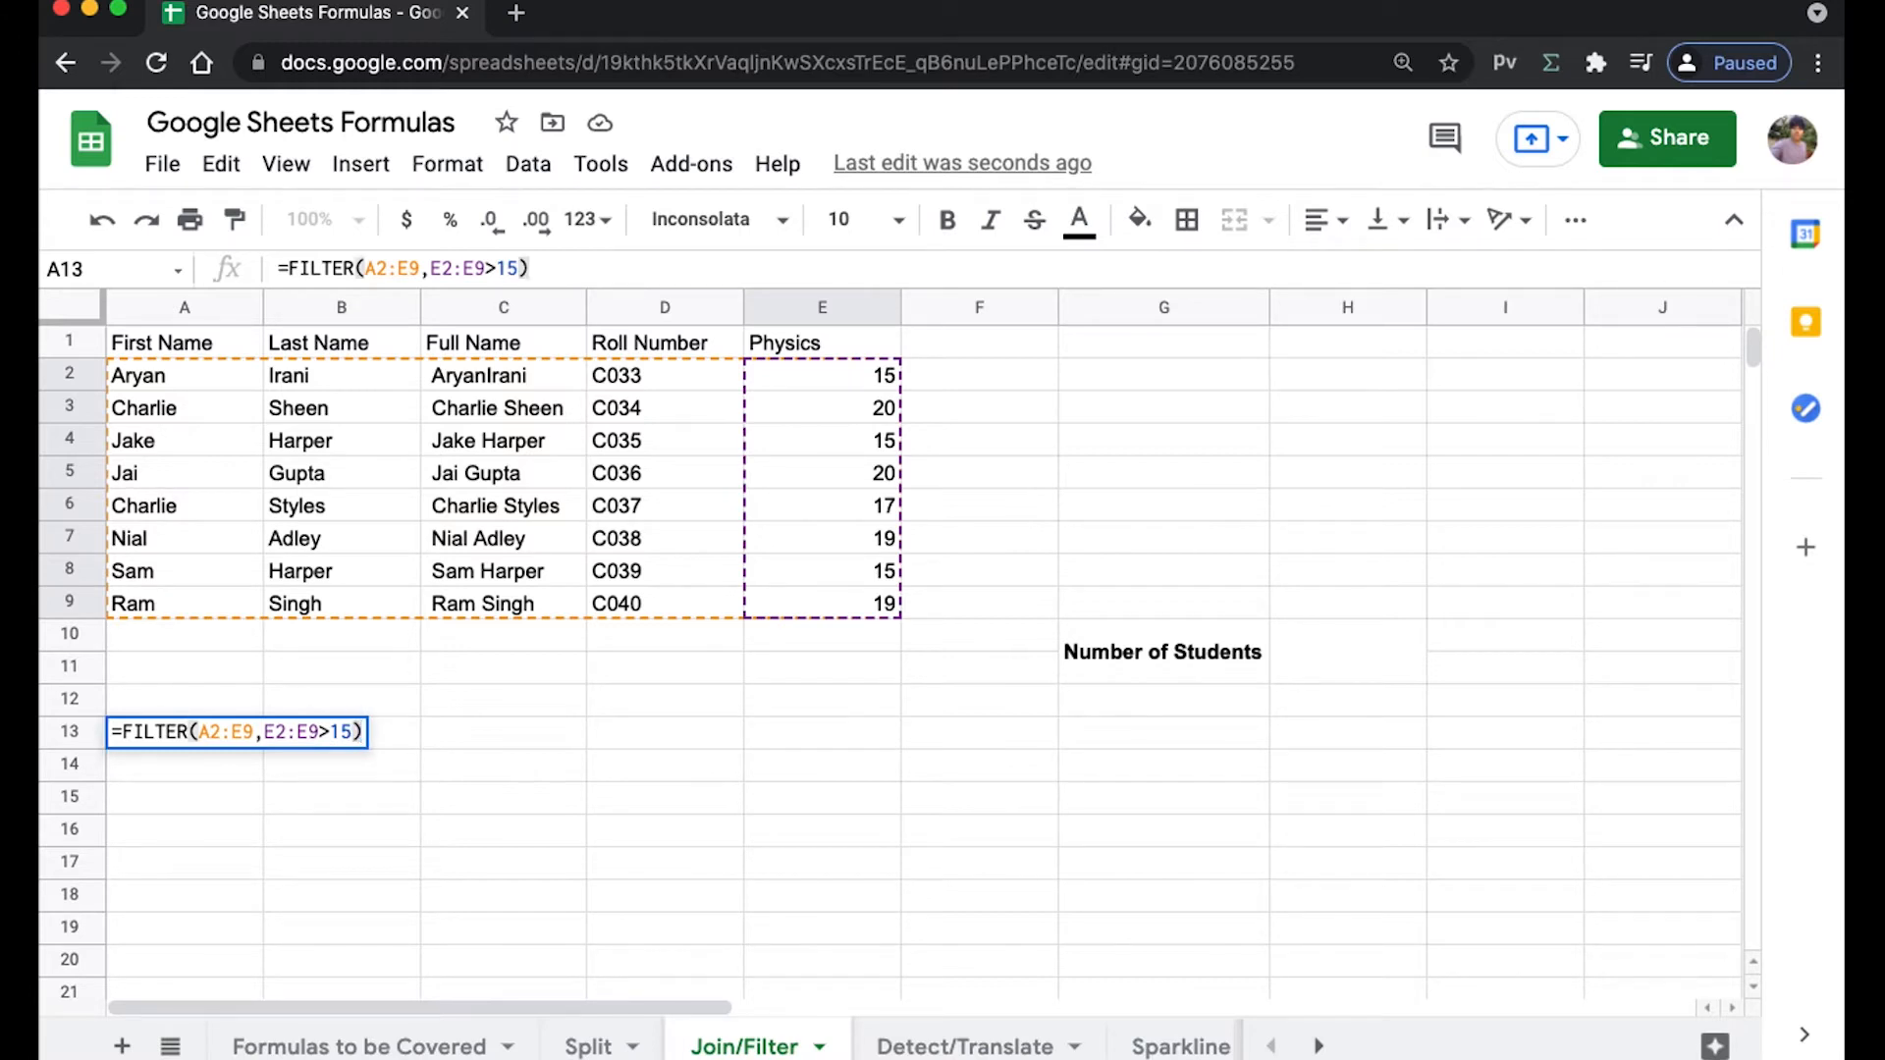
key(Return)
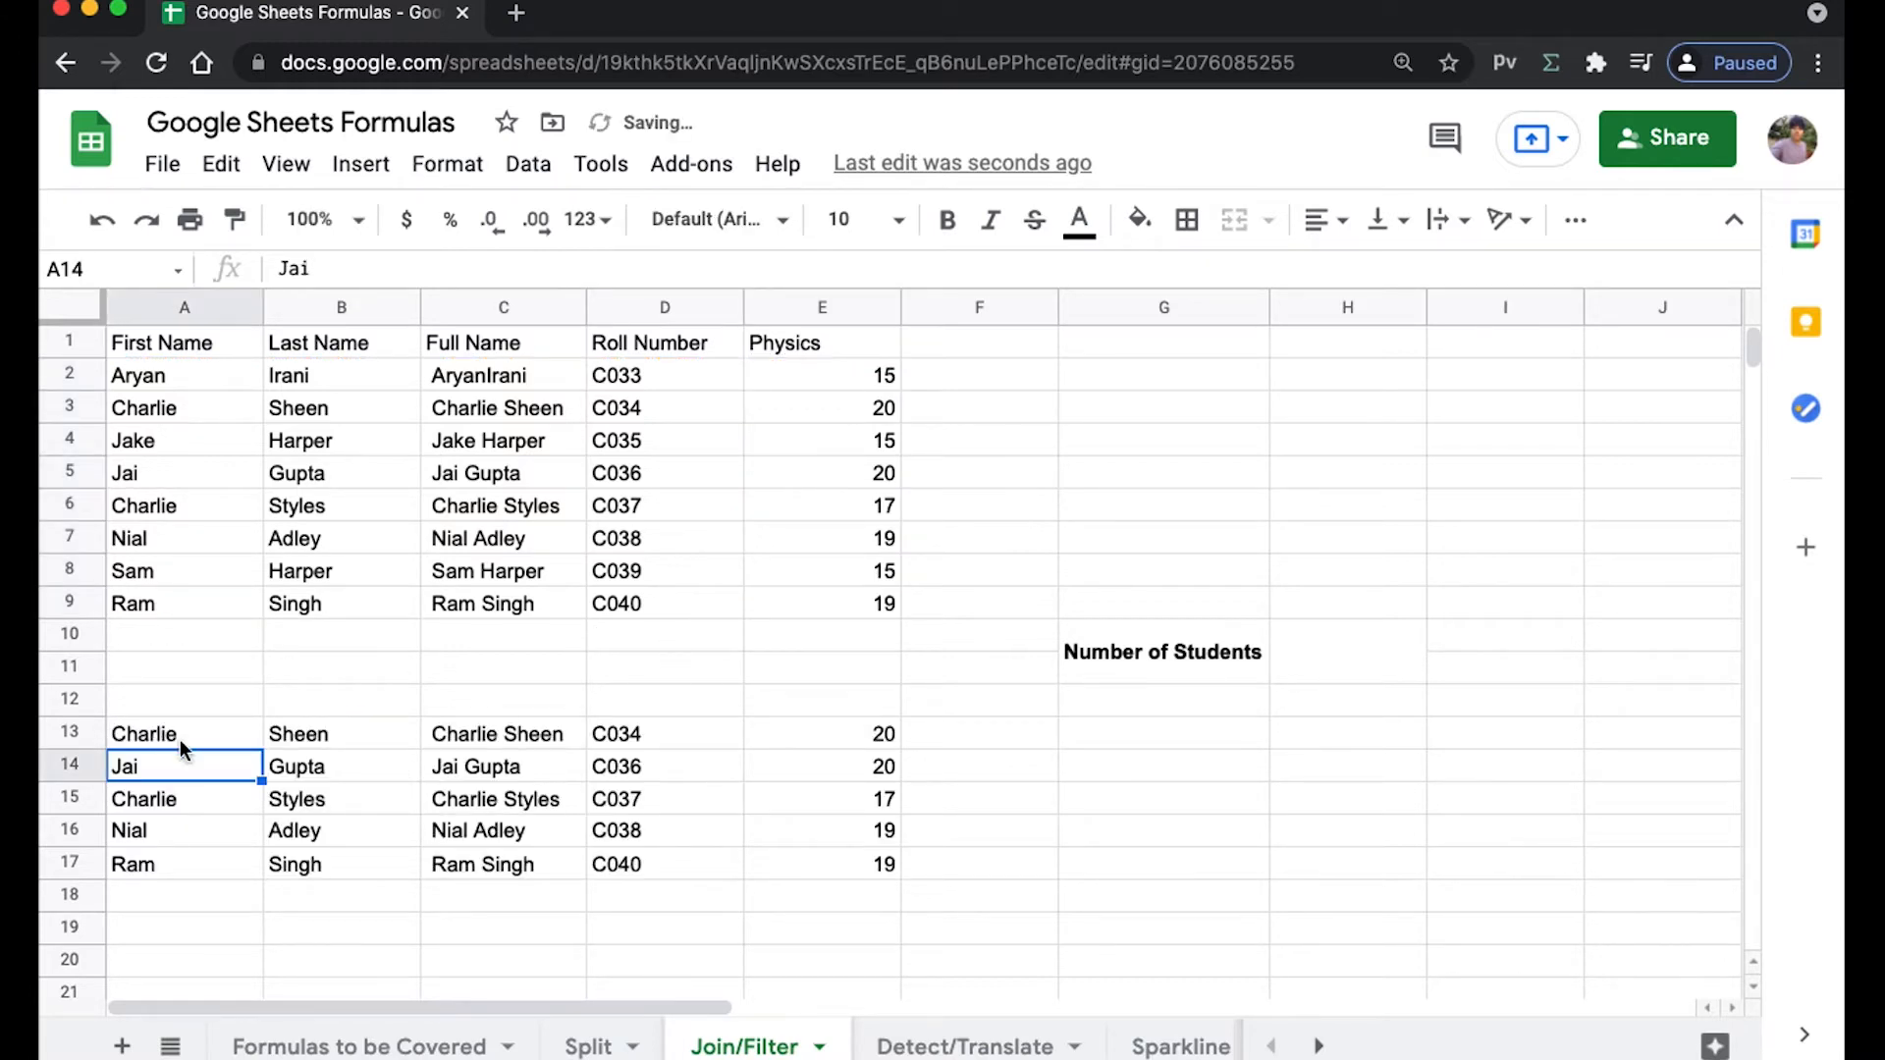
Review the filtered student rows in A13:E17, including their full names and roll numbers.
drag(181, 746, 982, 864)
click(501, 769)
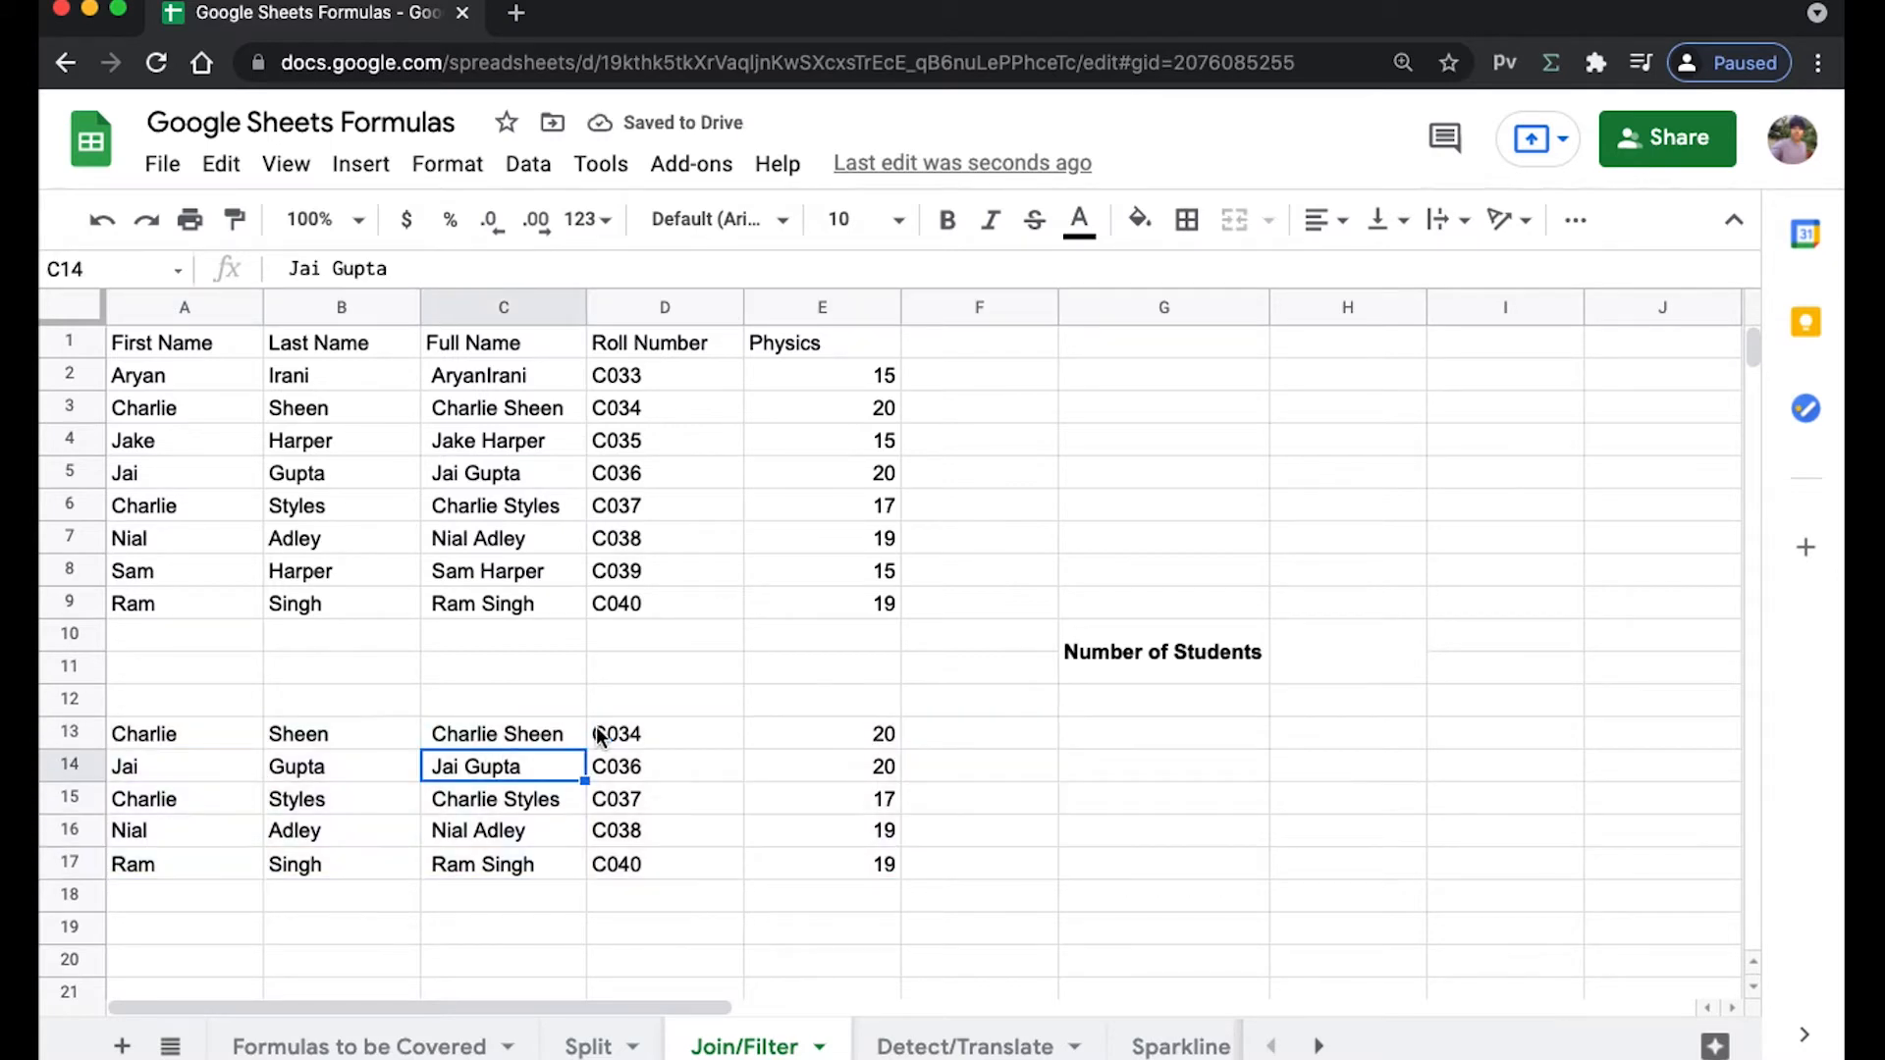
click(601, 736)
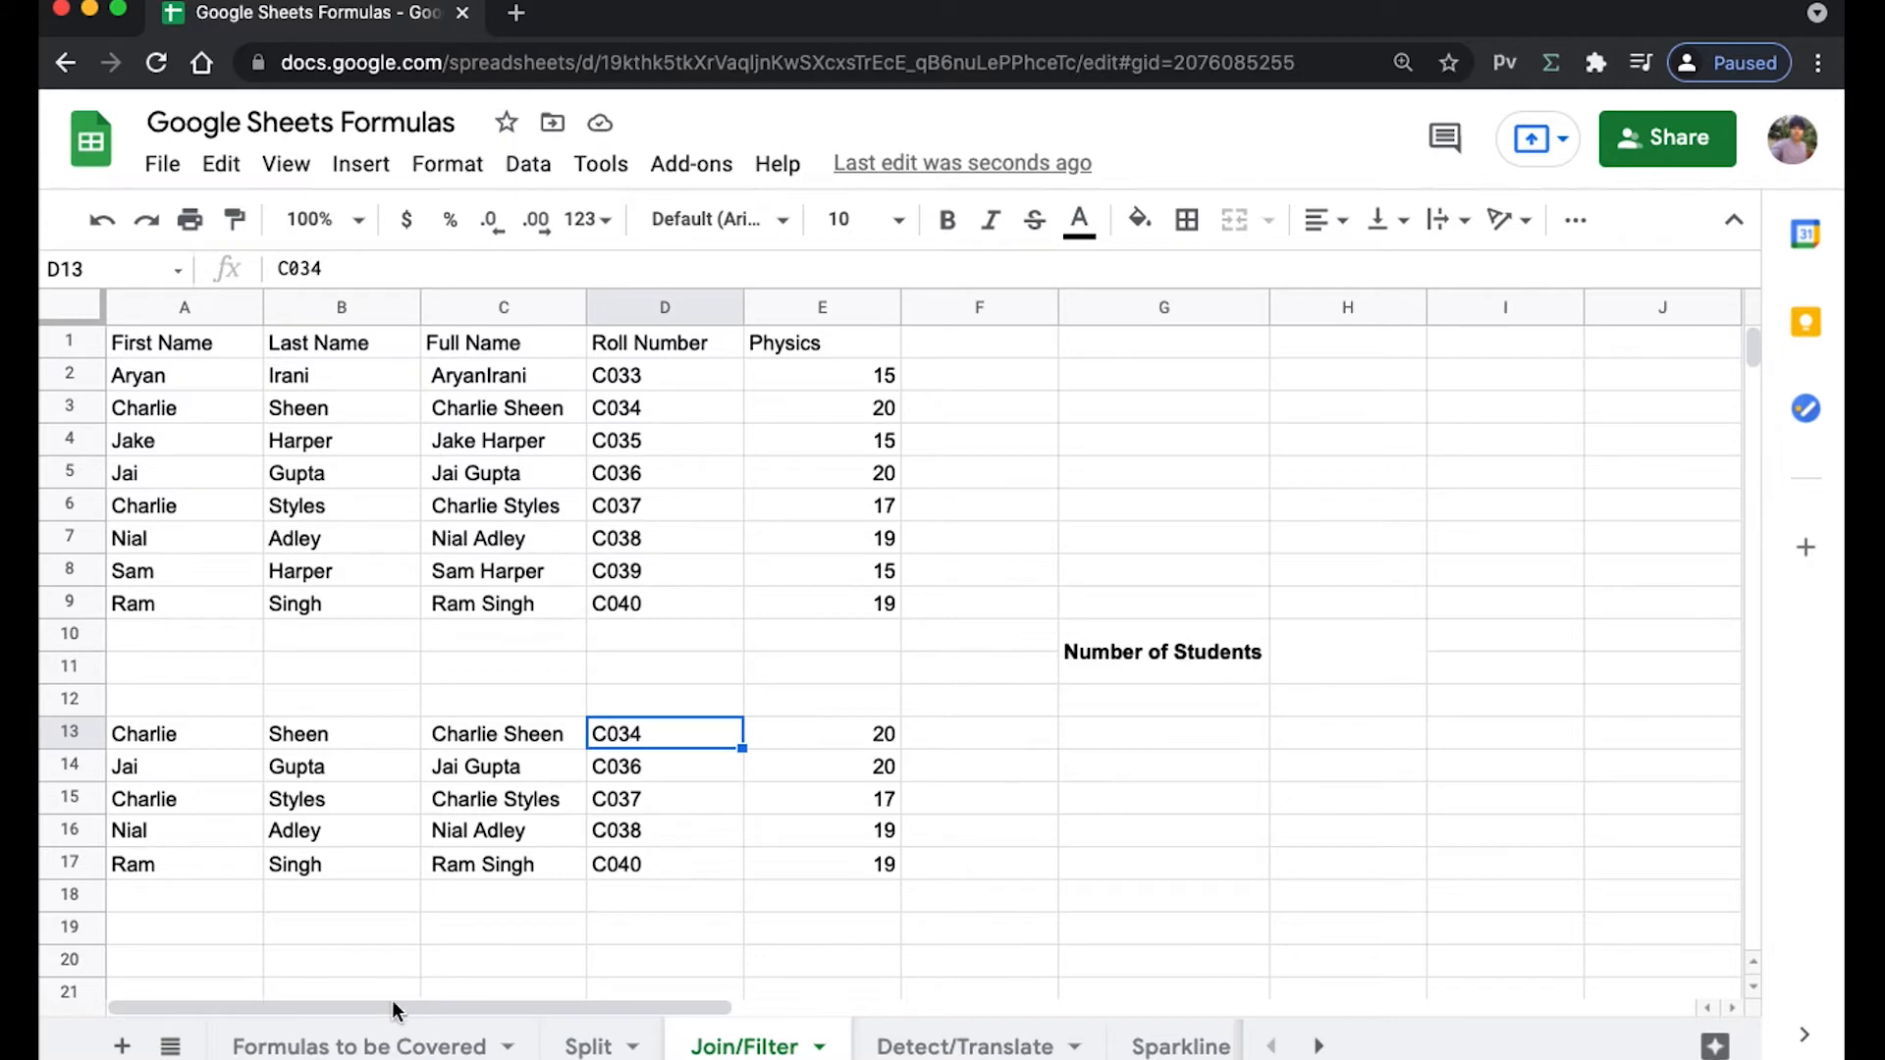
Look up COUNTA() in the Formulas to be Covered list and return to the Join/Filter sheet.
click(378, 1045)
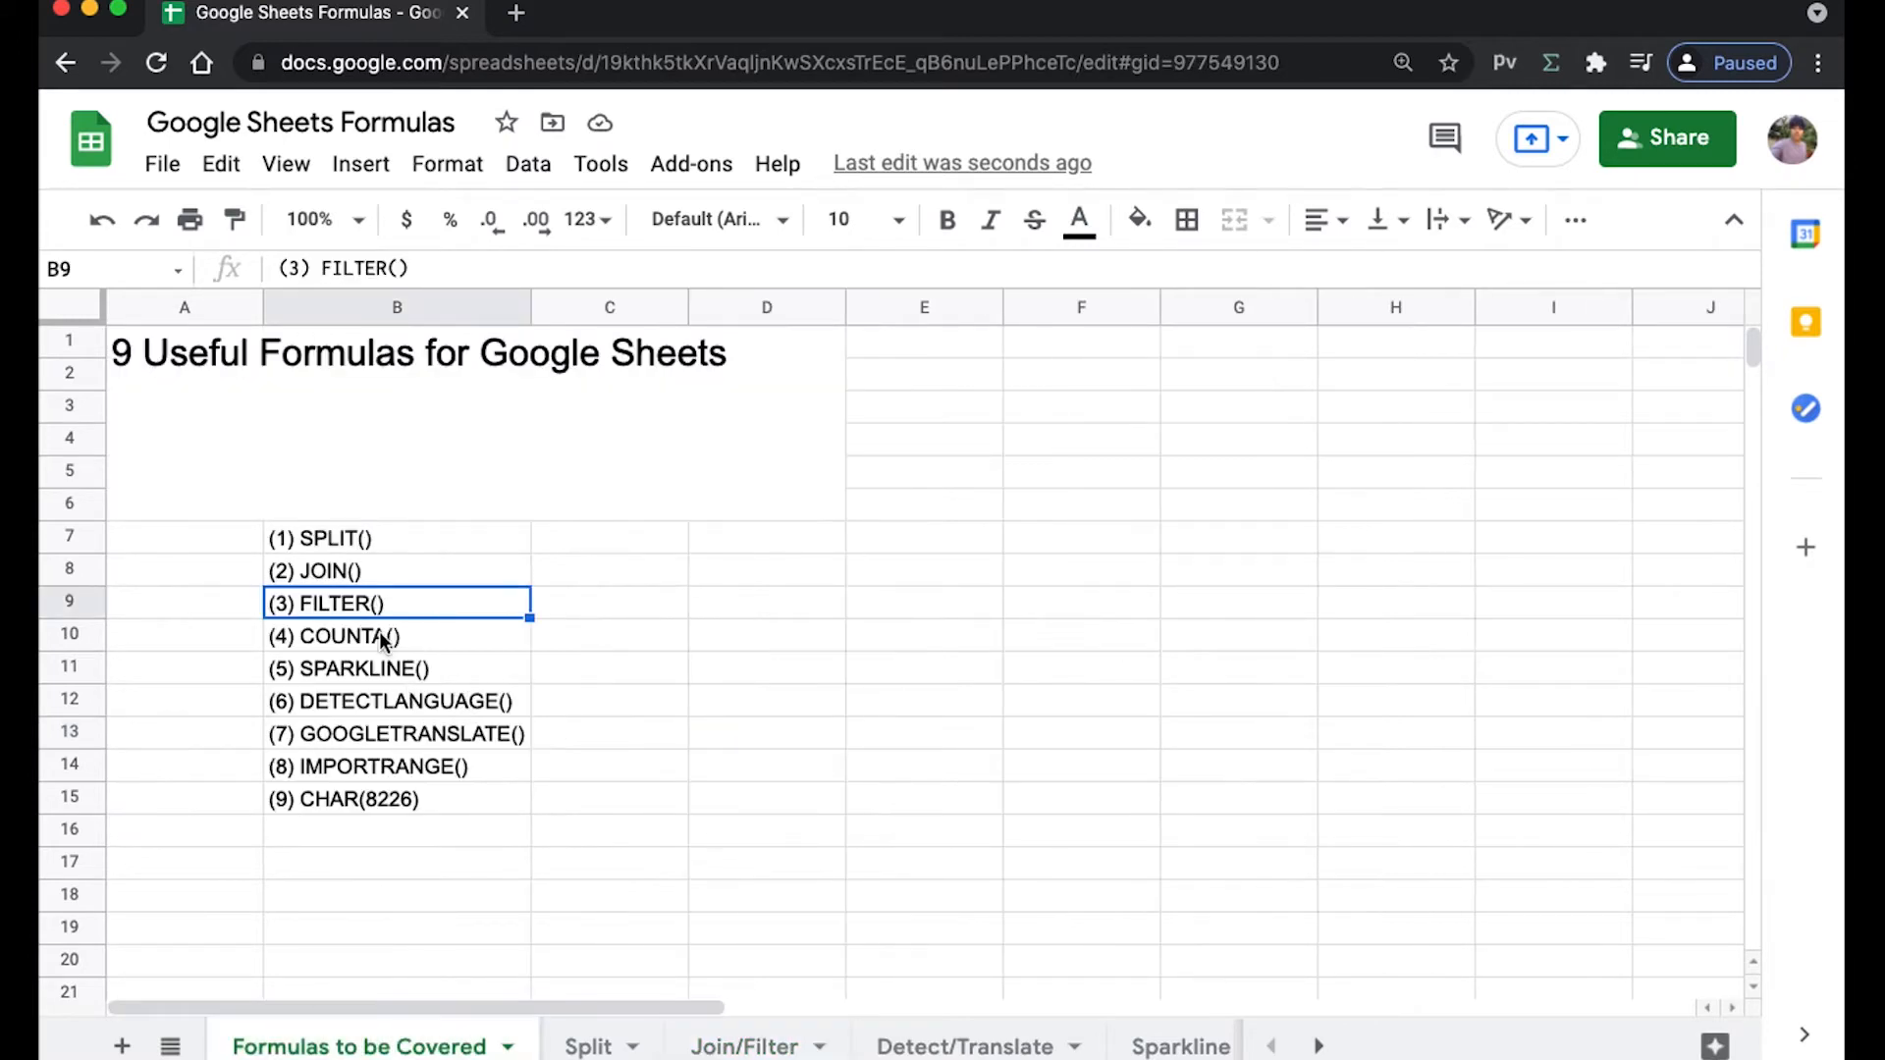
click(378, 640)
click(590, 1046)
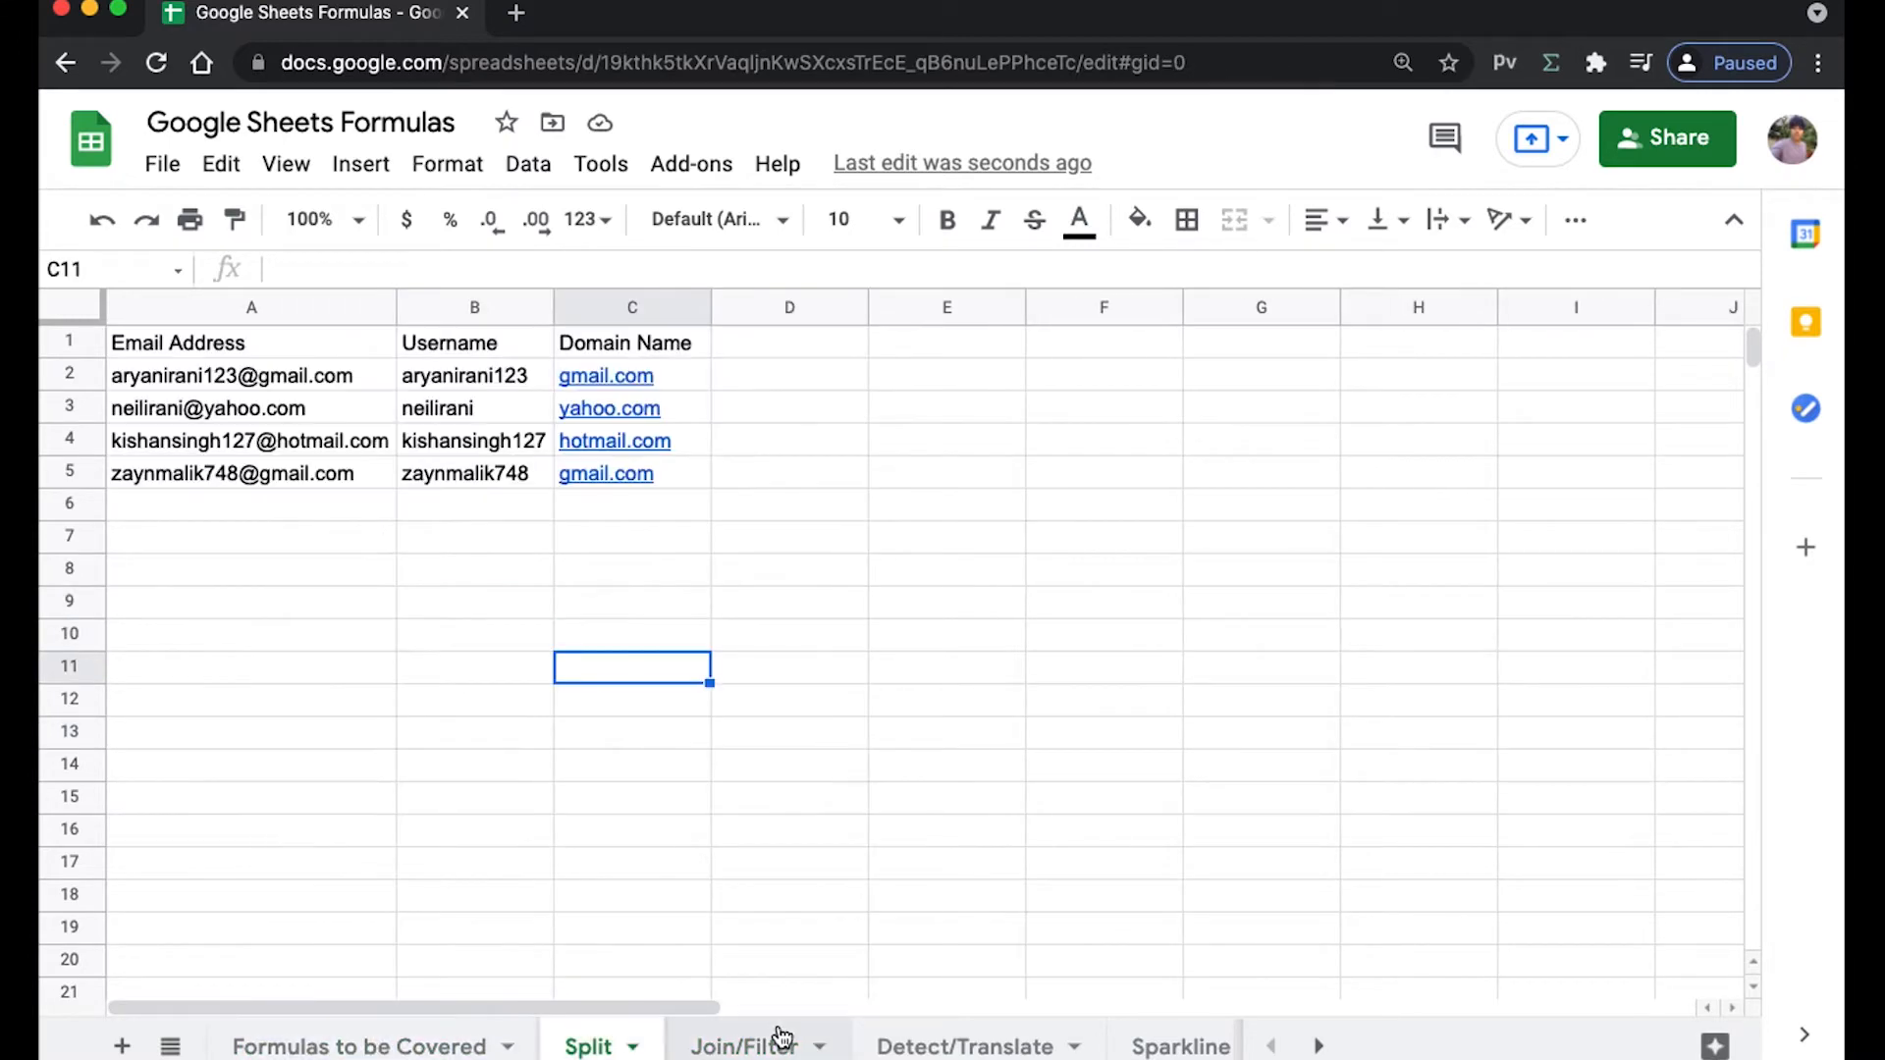
click(770, 1043)
Enter =COUNTA(C2:C9) in the merged cell H10:H11 beside Number of Students and check it against the Full Name entries.
click(1312, 675)
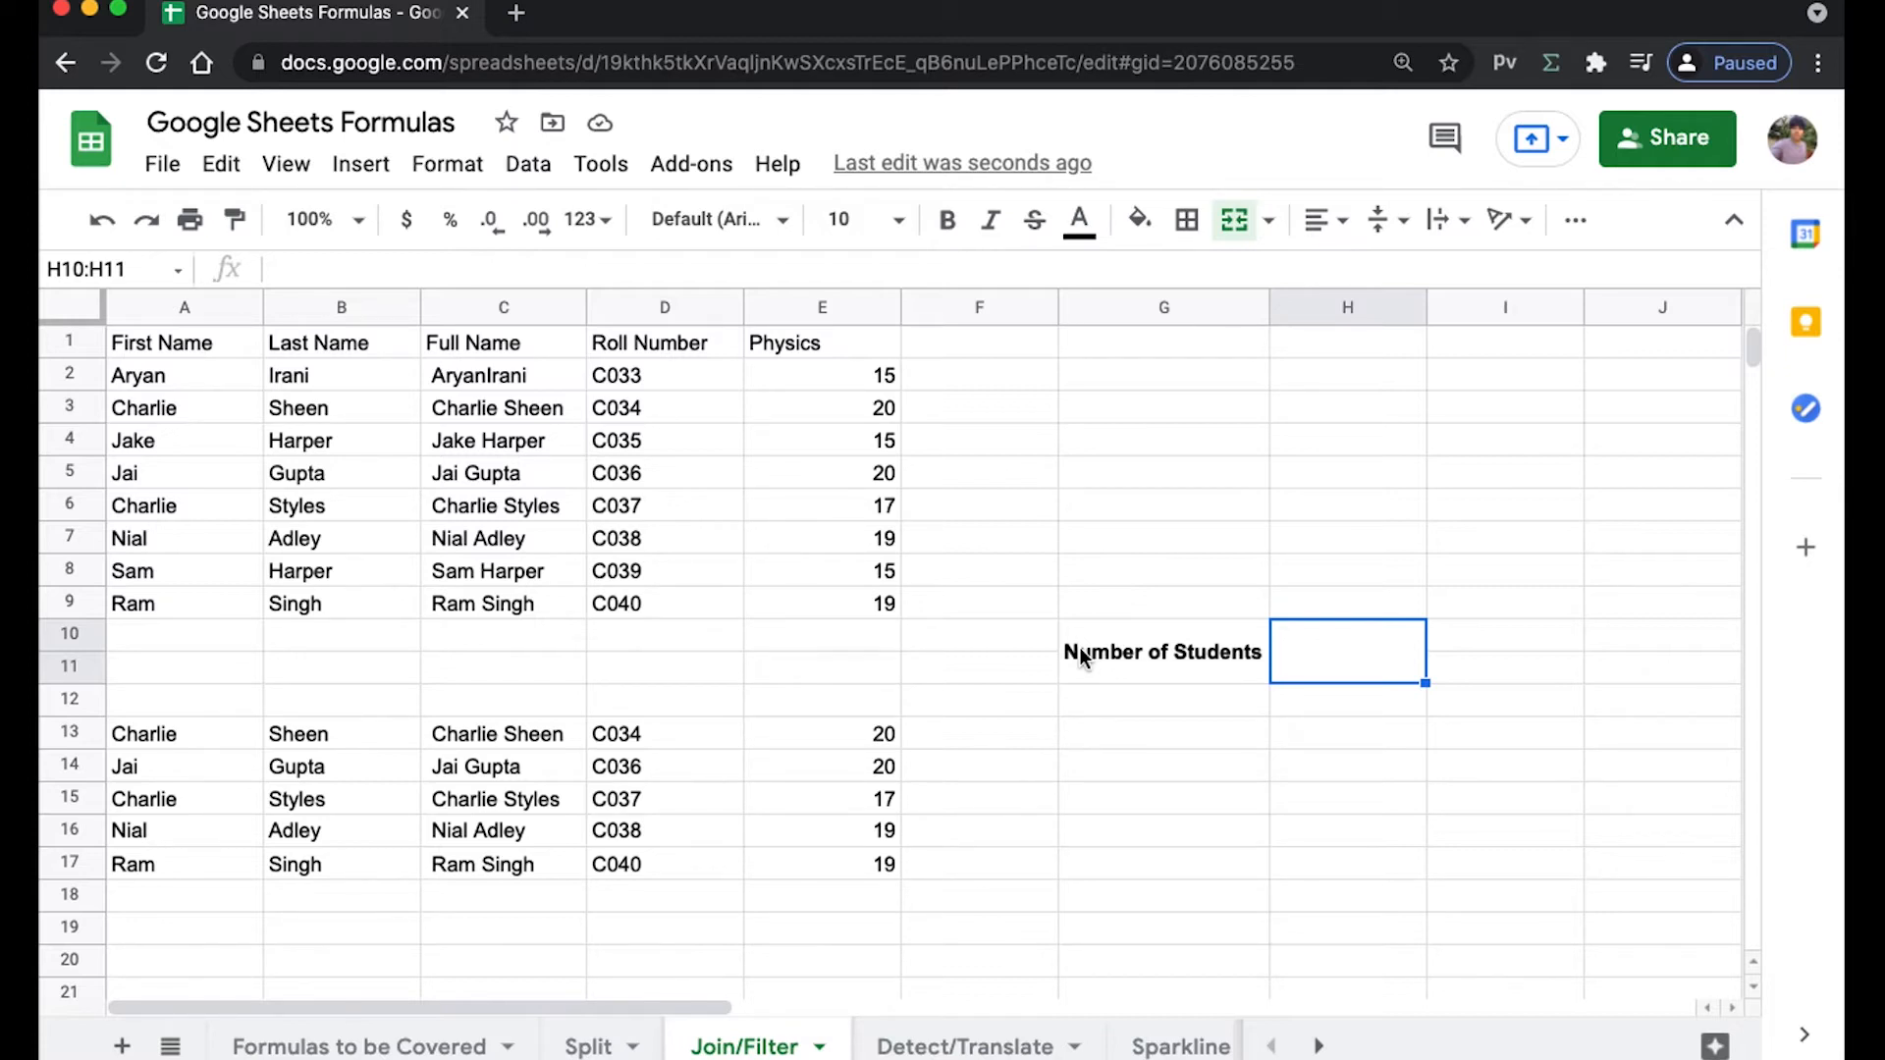
text(=)
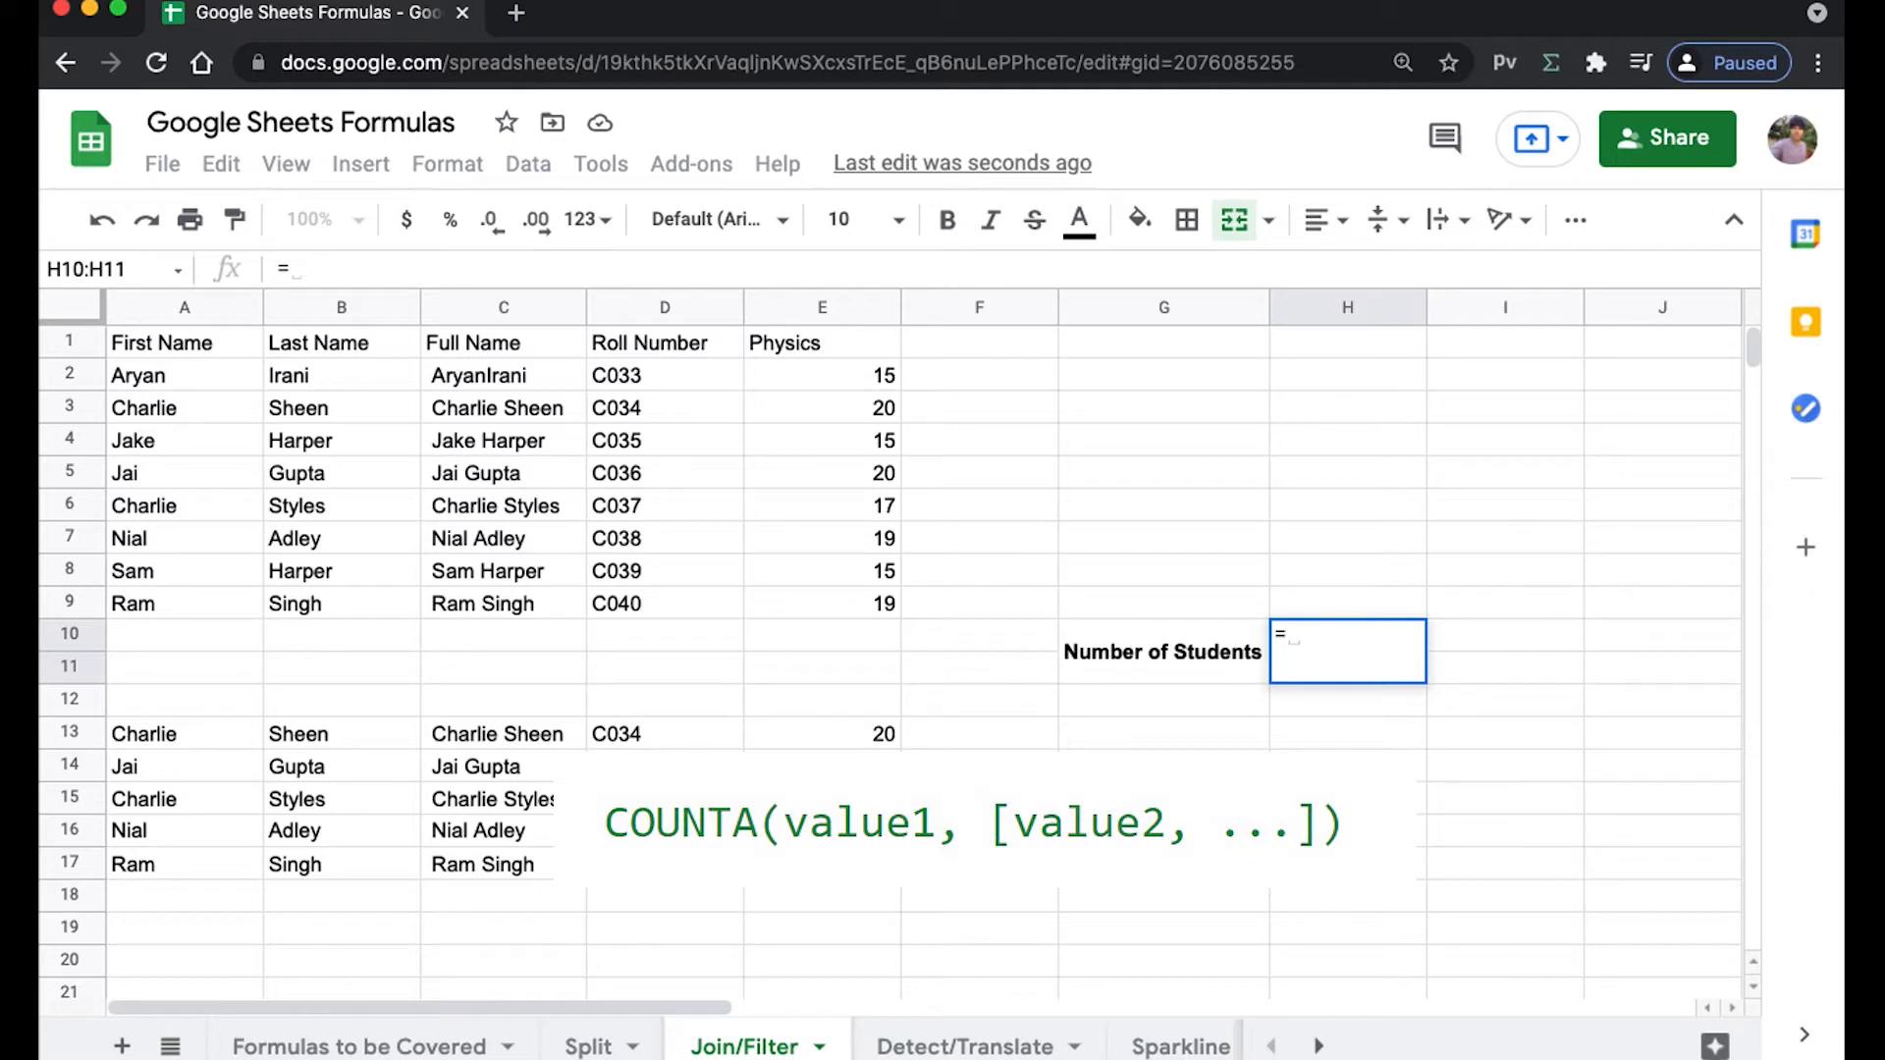
text(COut)
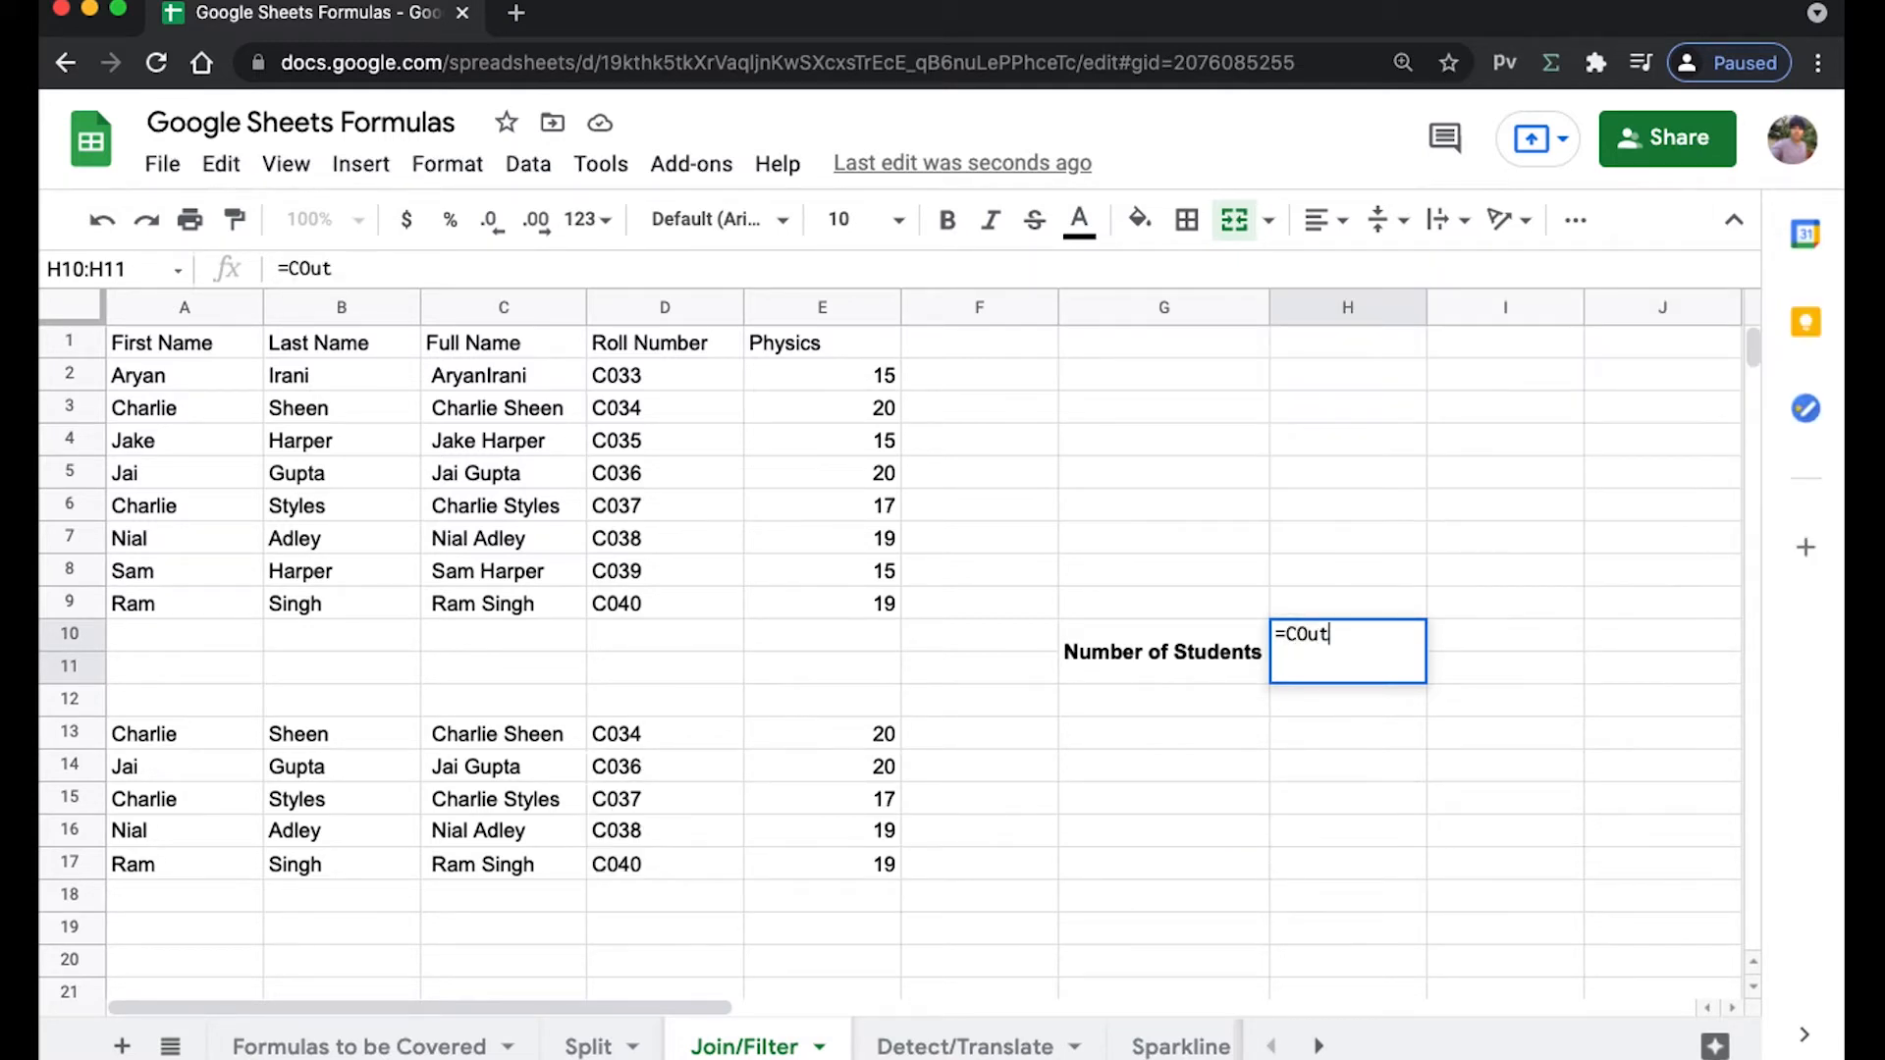
key(BackSpace)
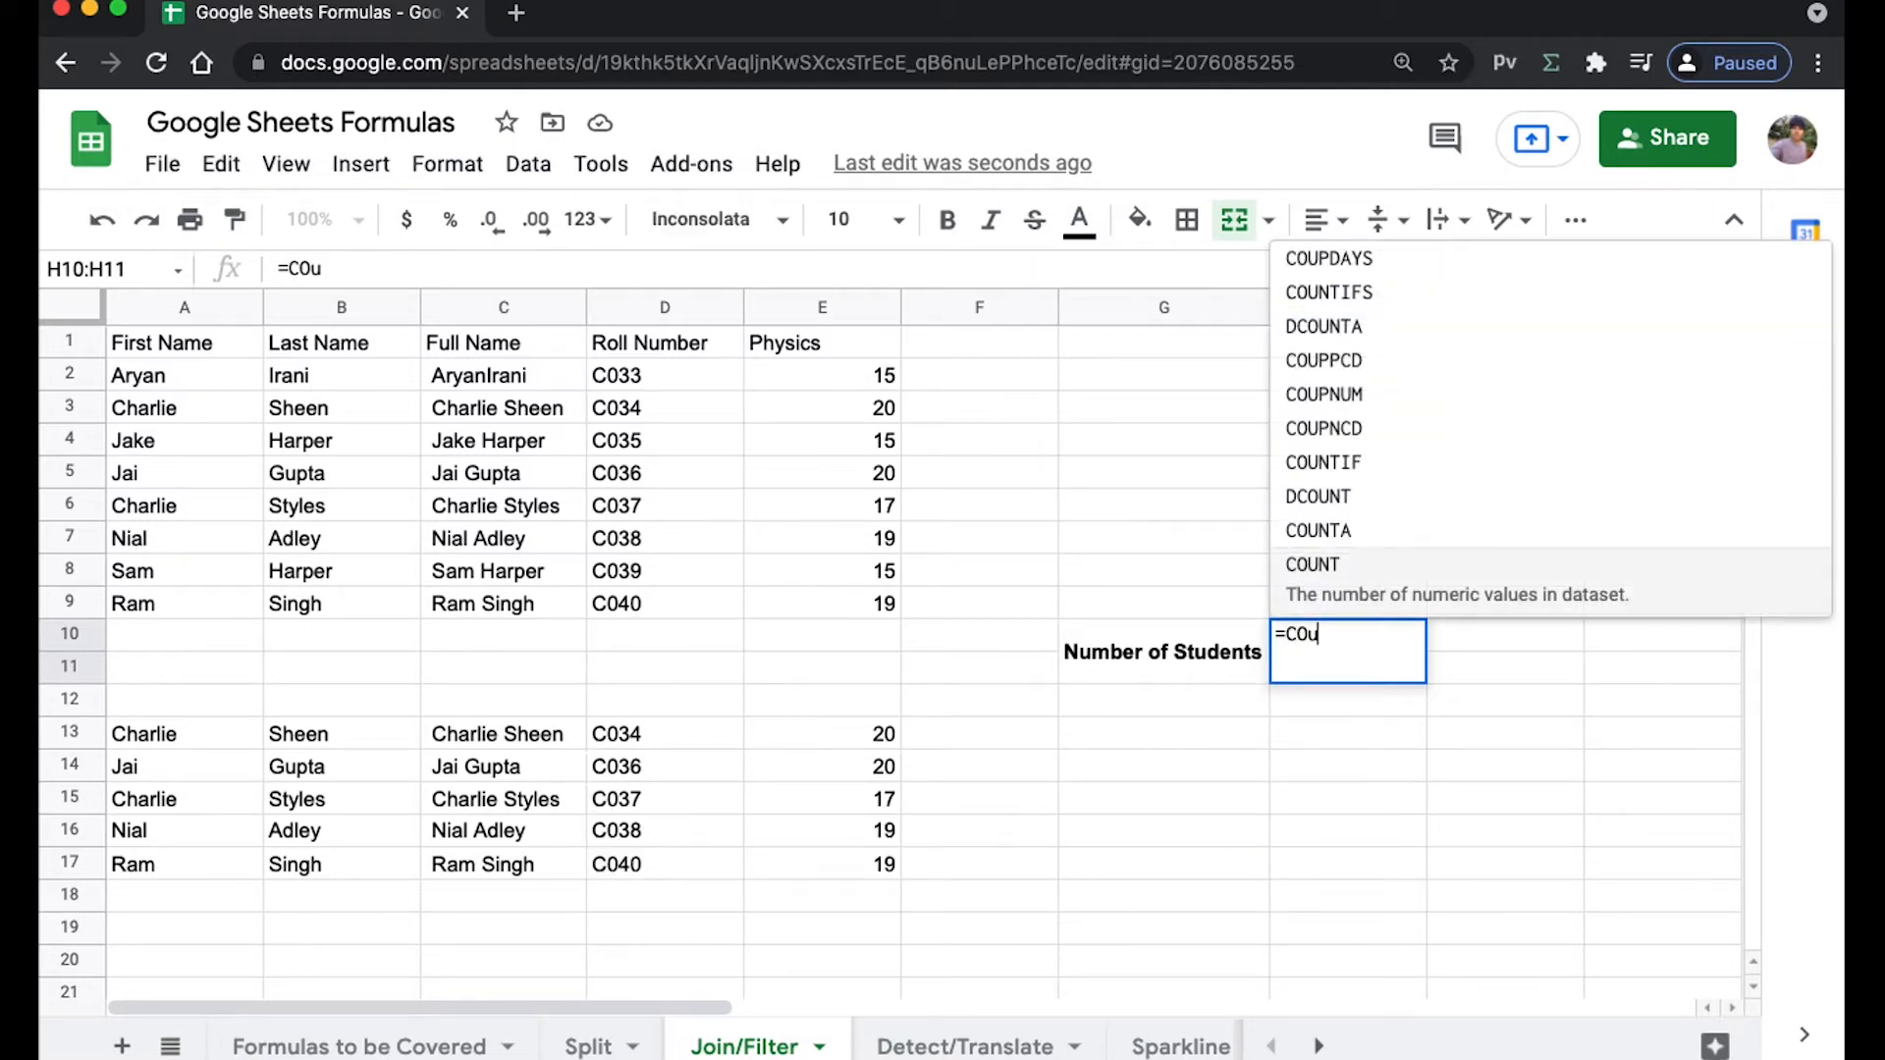
text(ntA)
key(Tab)
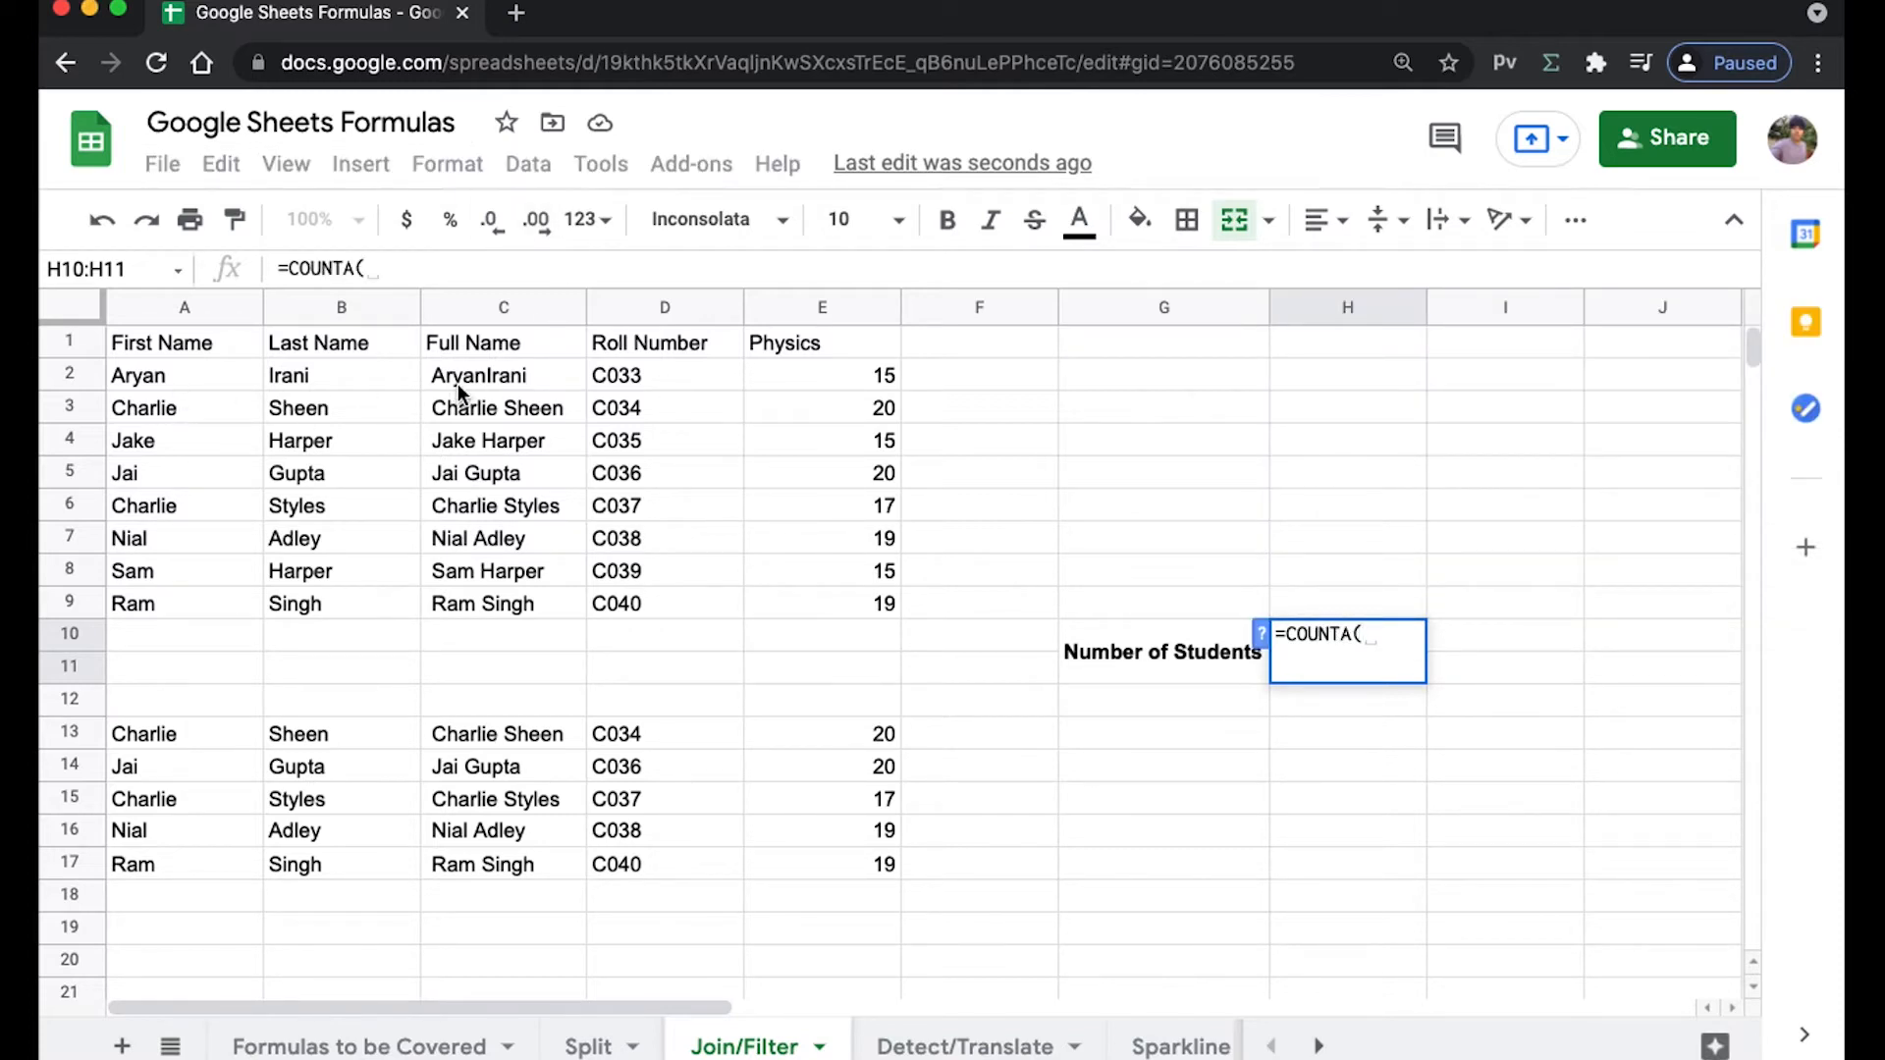
drag(458, 379, 447, 606)
text())
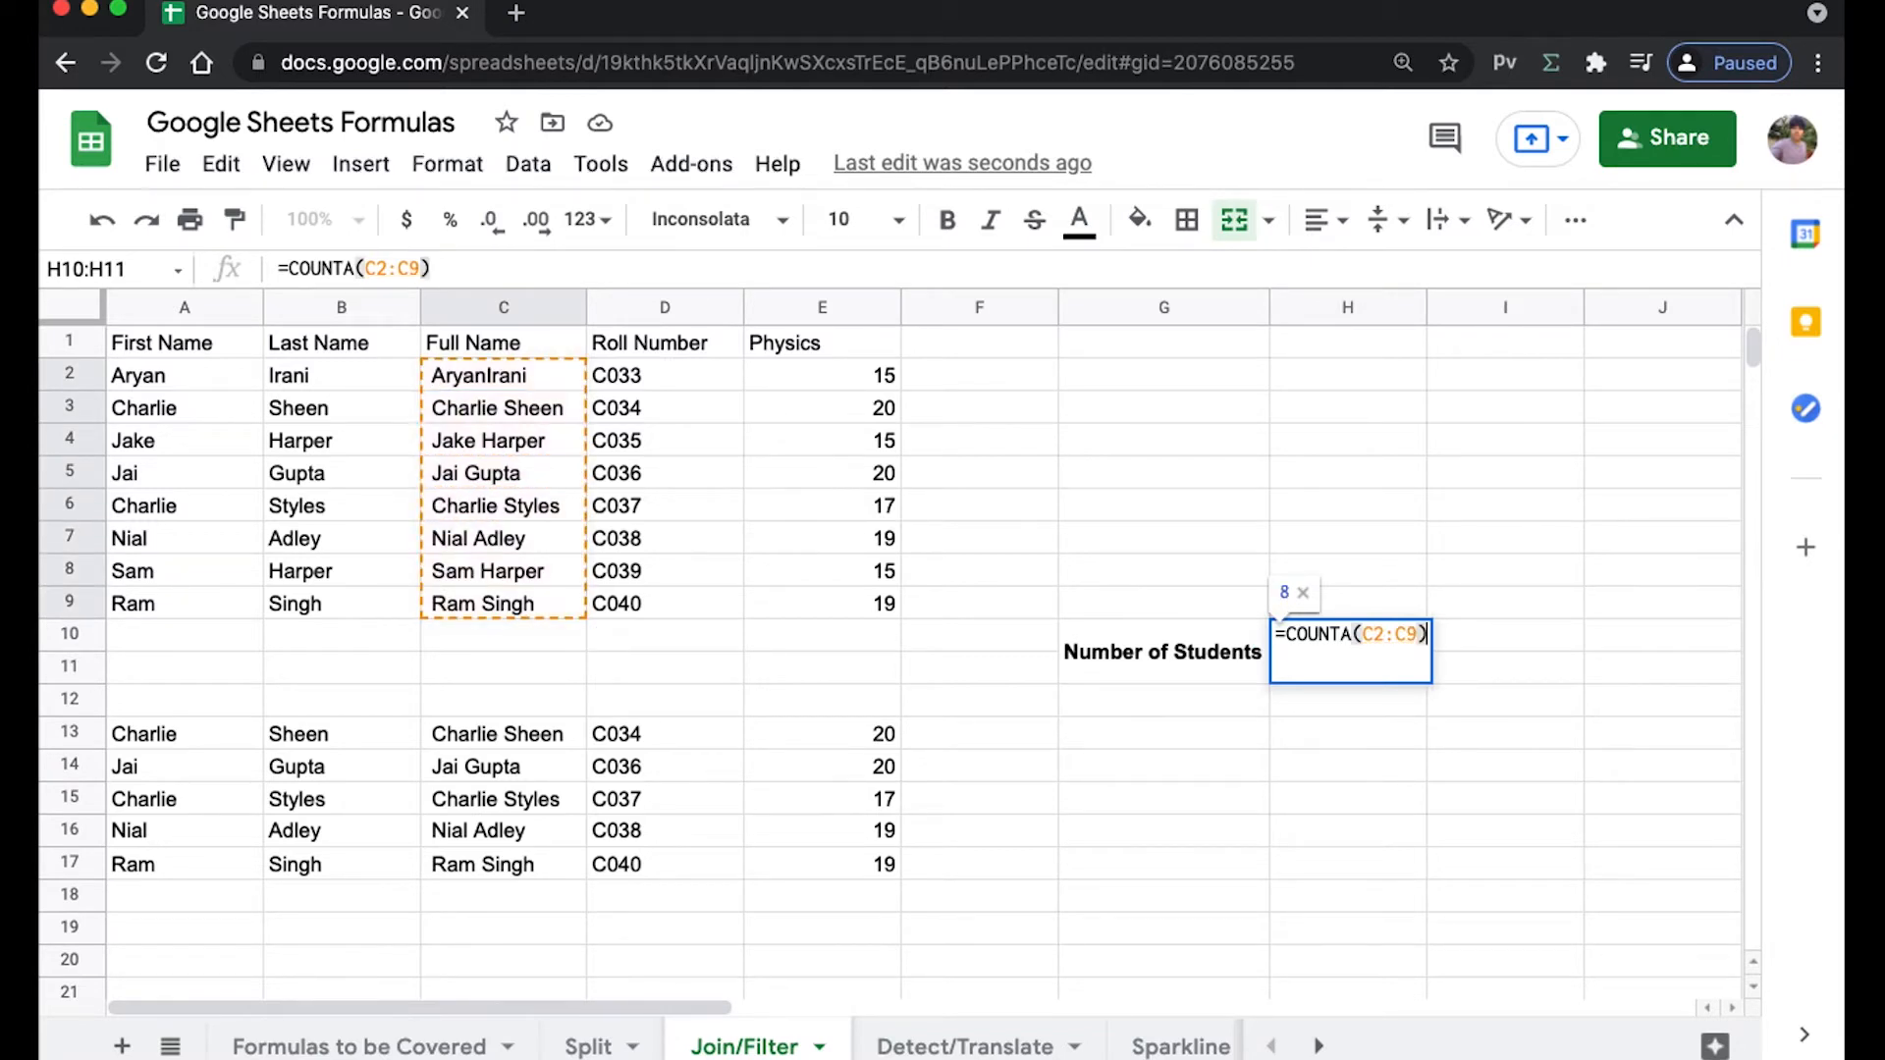
key(Return)
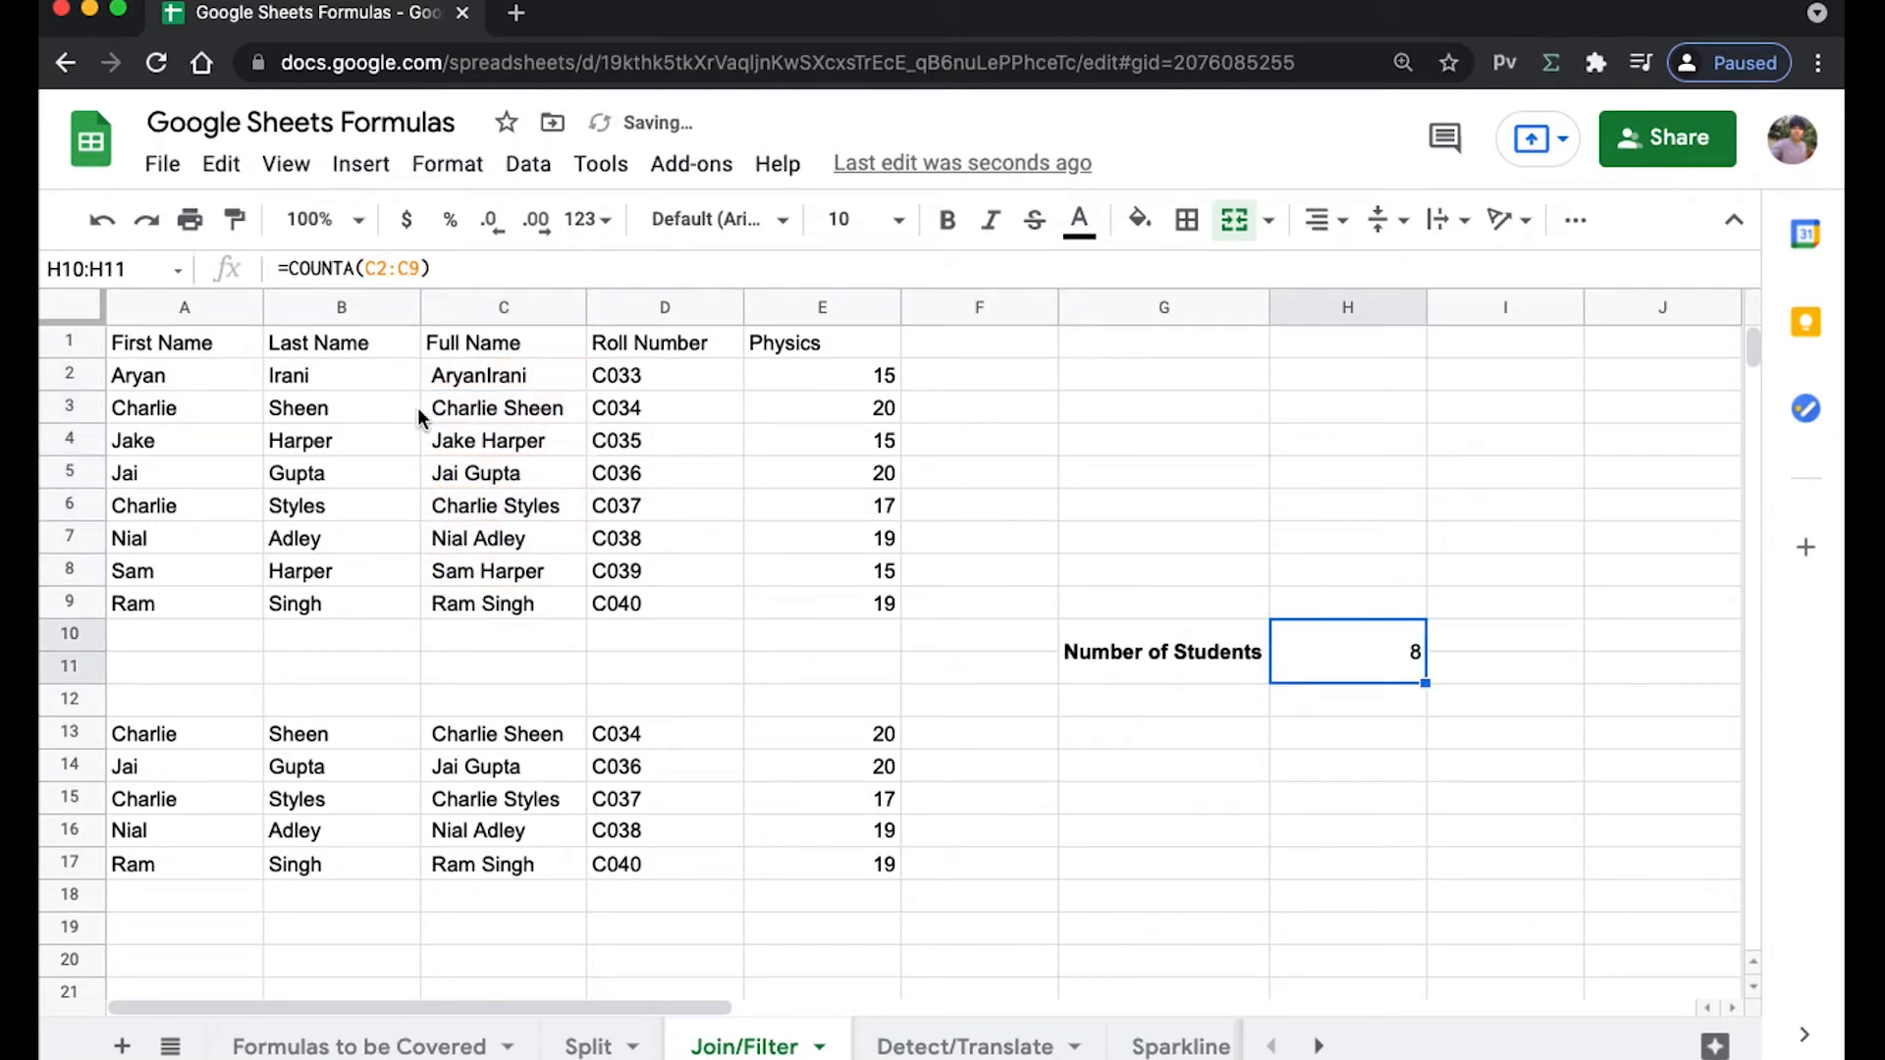
drag(497, 375, 497, 608)
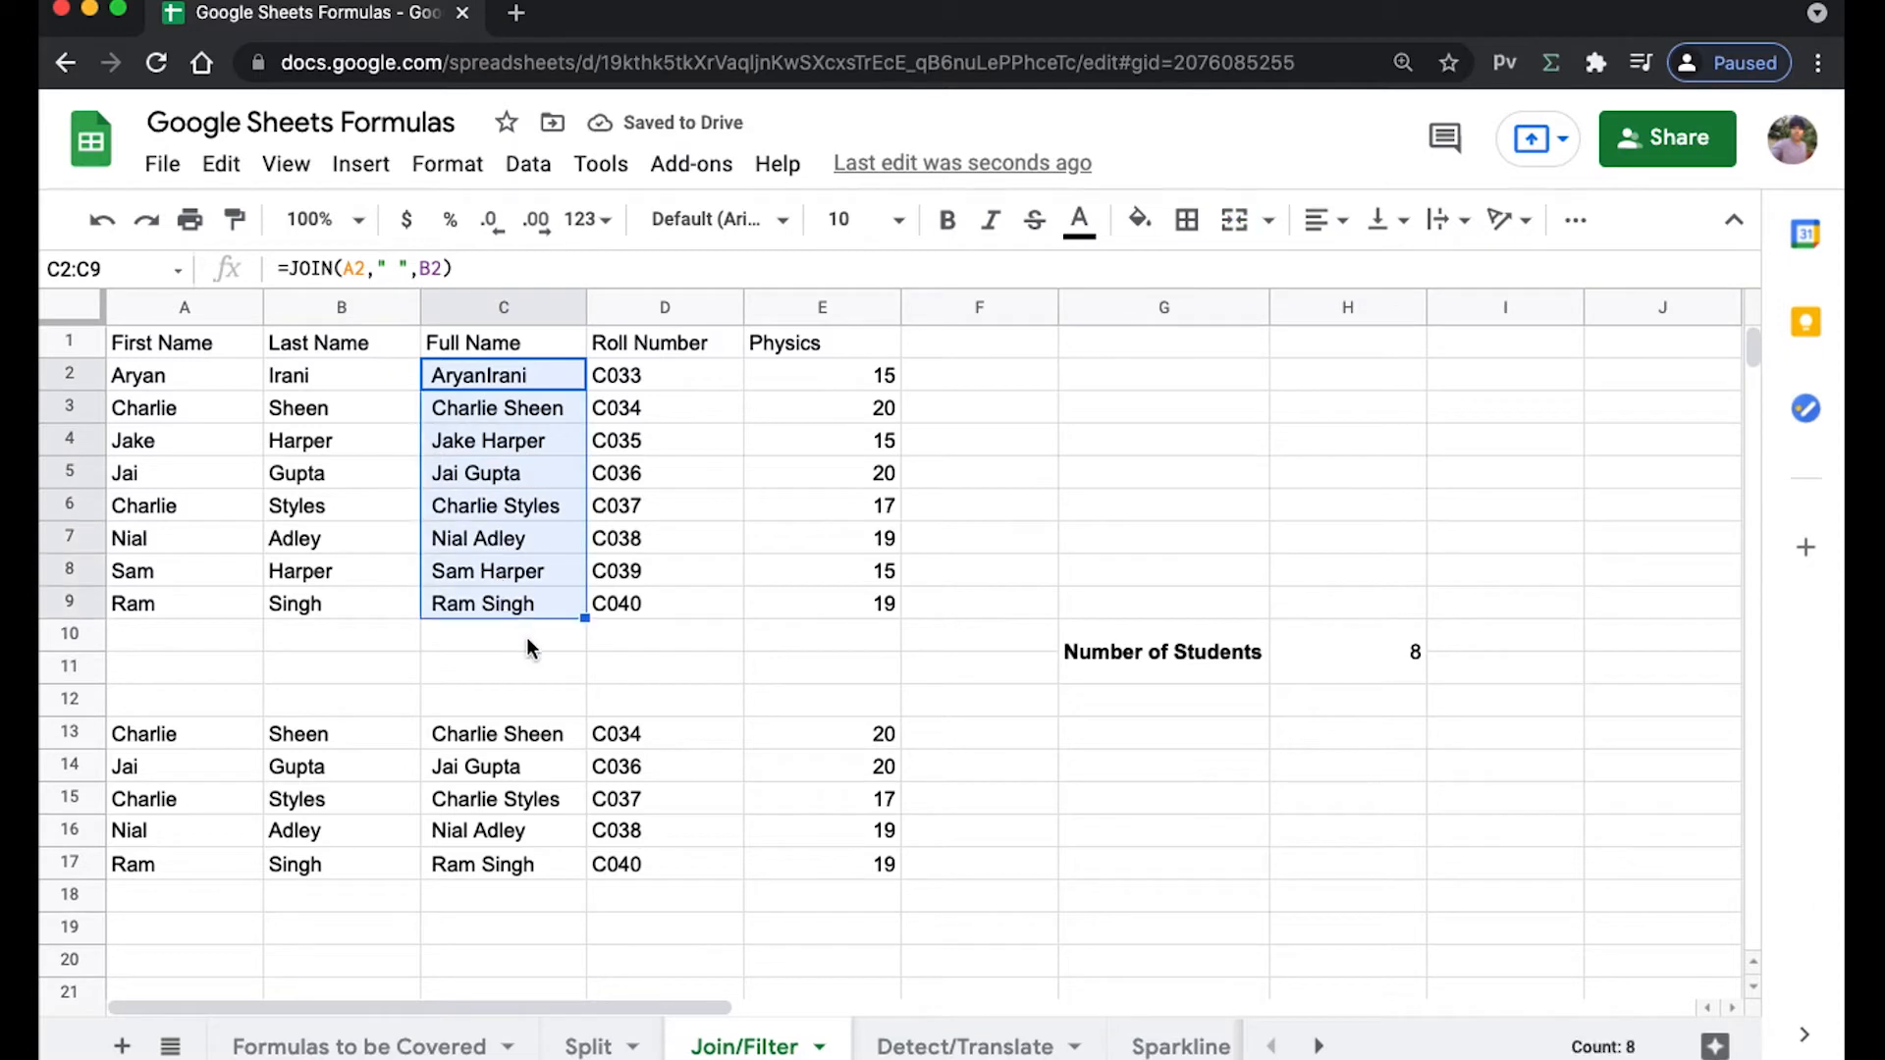
click(527, 638)
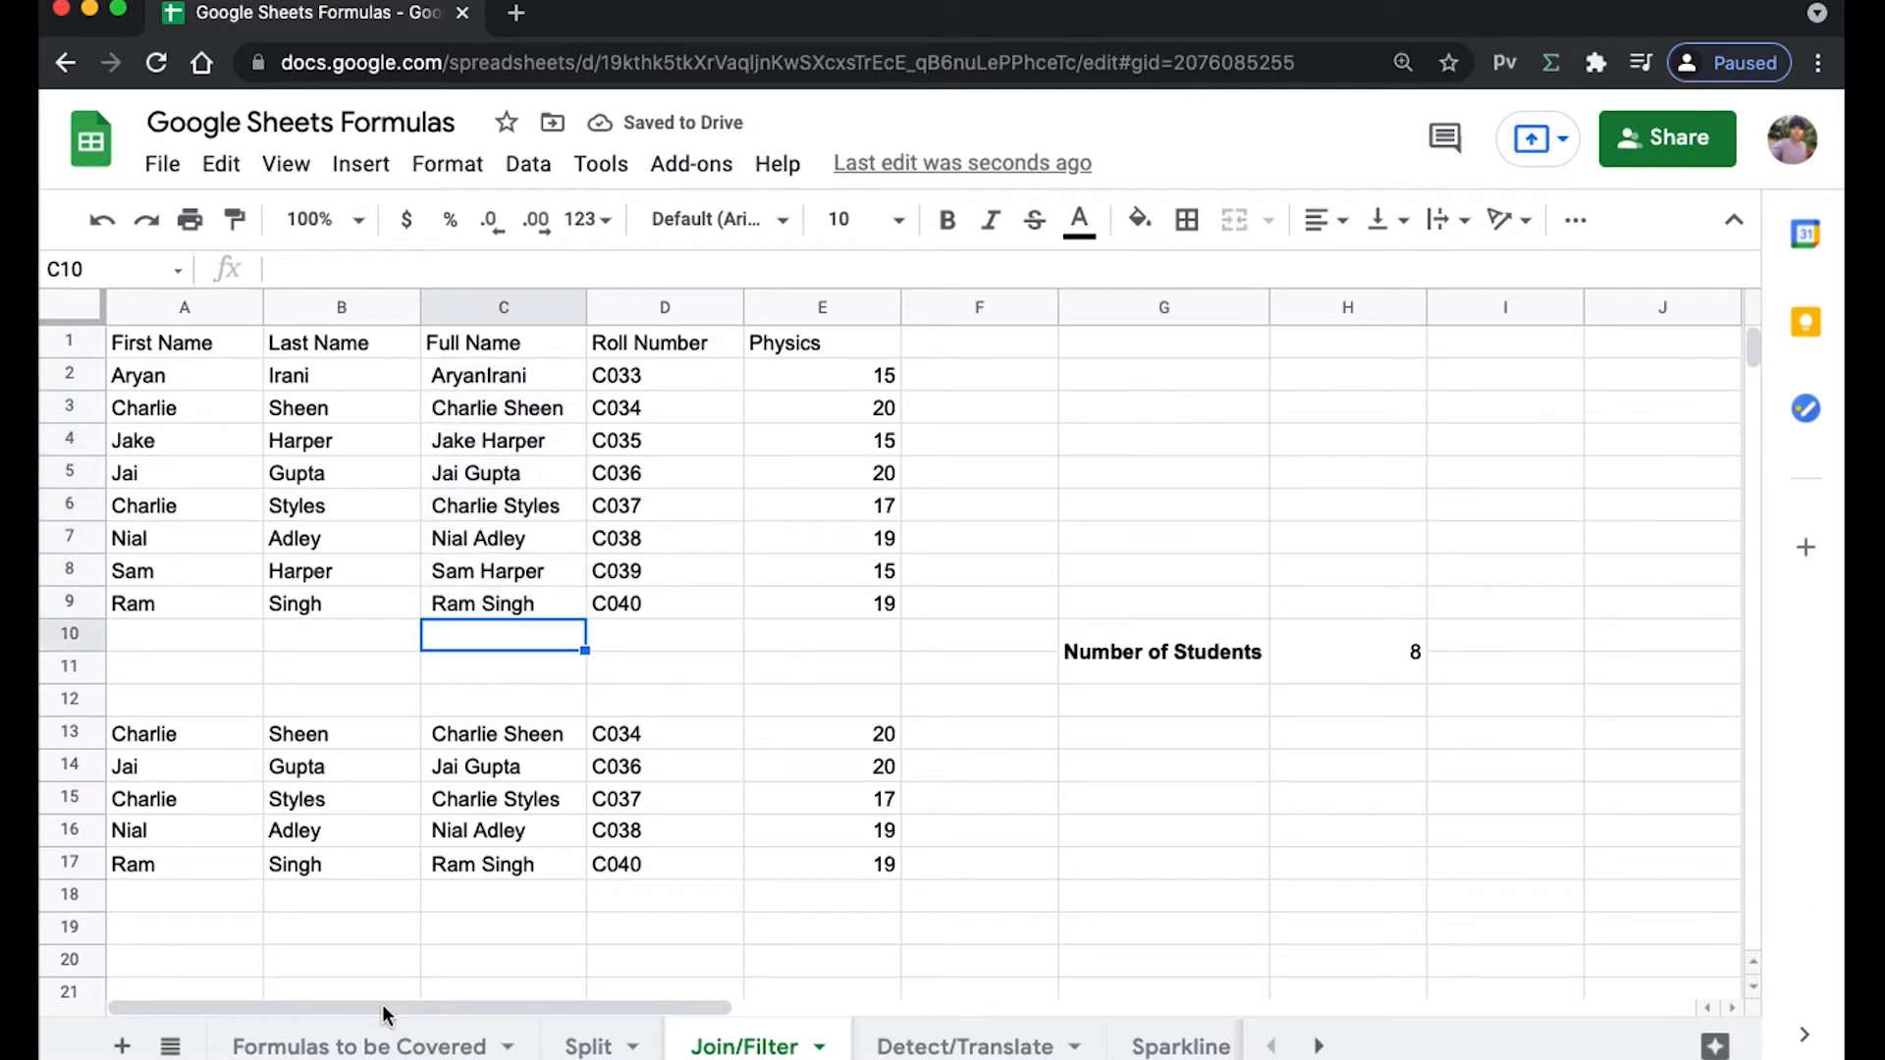
Look up SPARKLINE() in the Formulas to be Covered list and examine Google's Day 1 to Day 5 prices on the Sparkline sheet.
click(351, 1047)
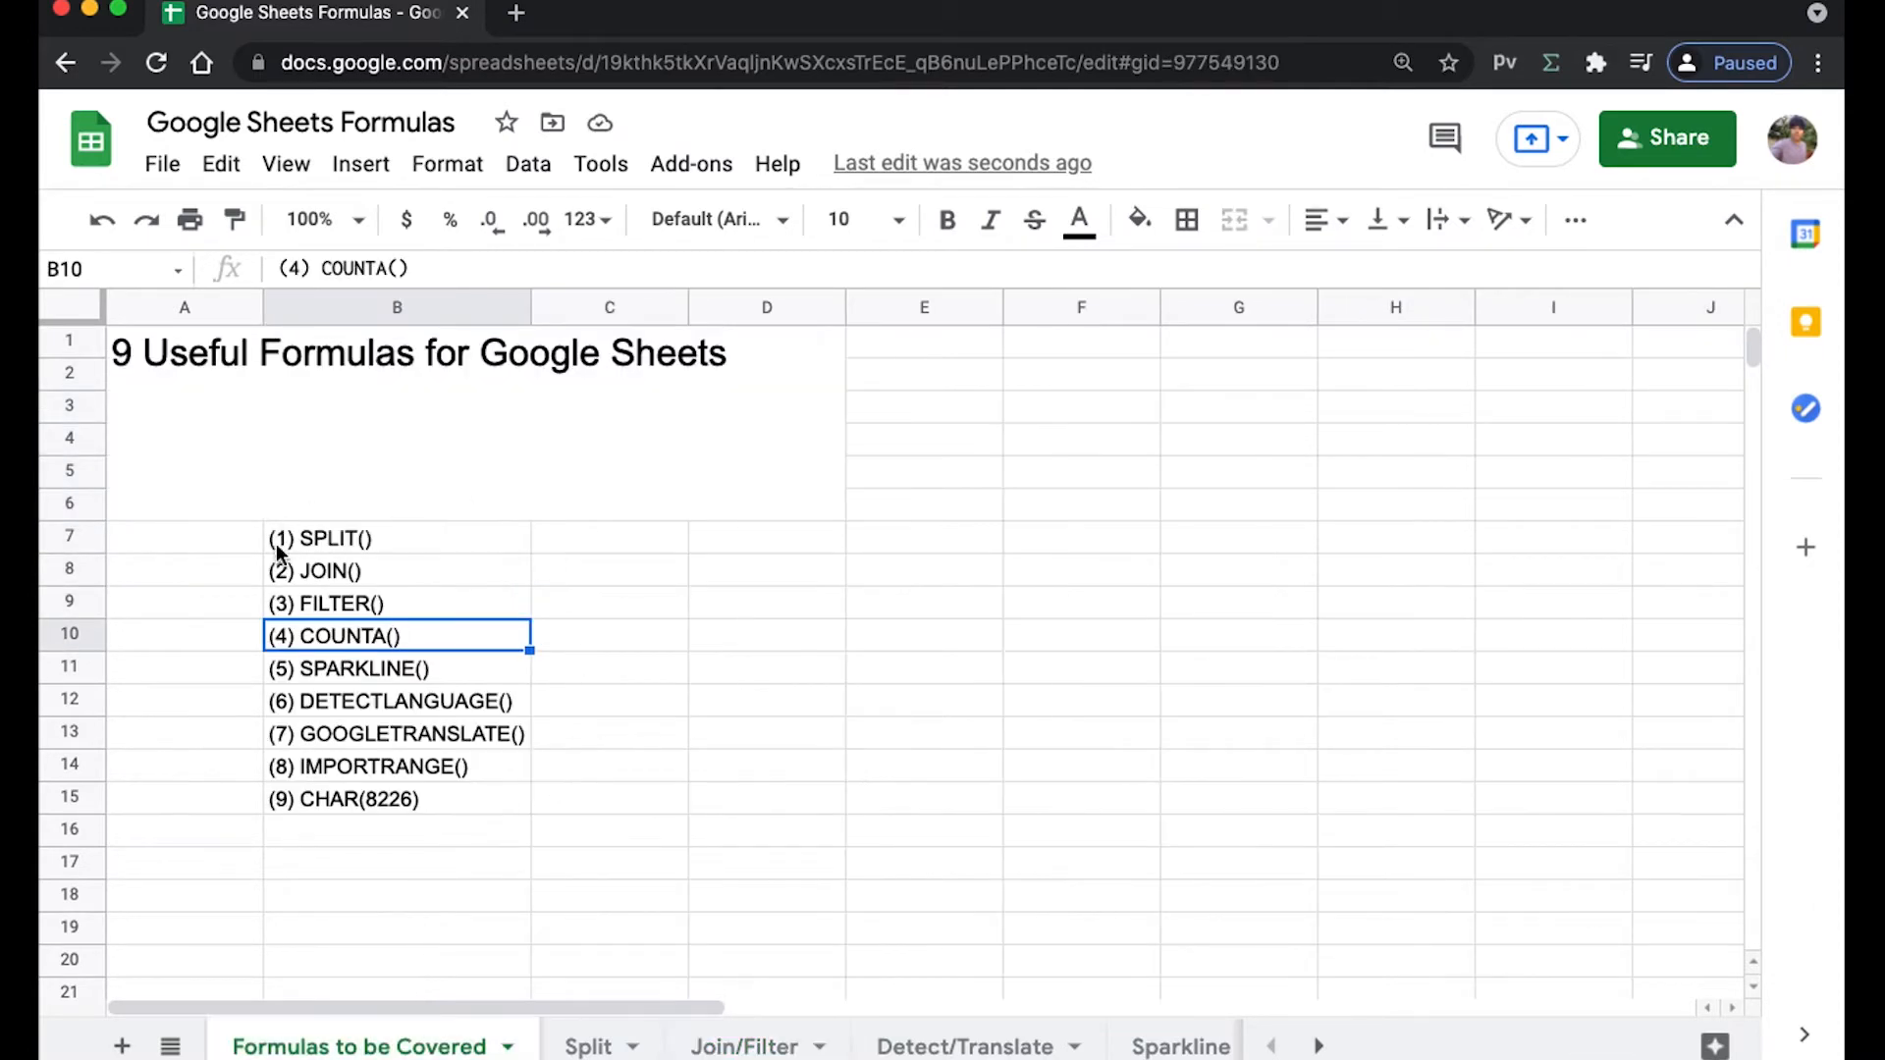
click(322, 678)
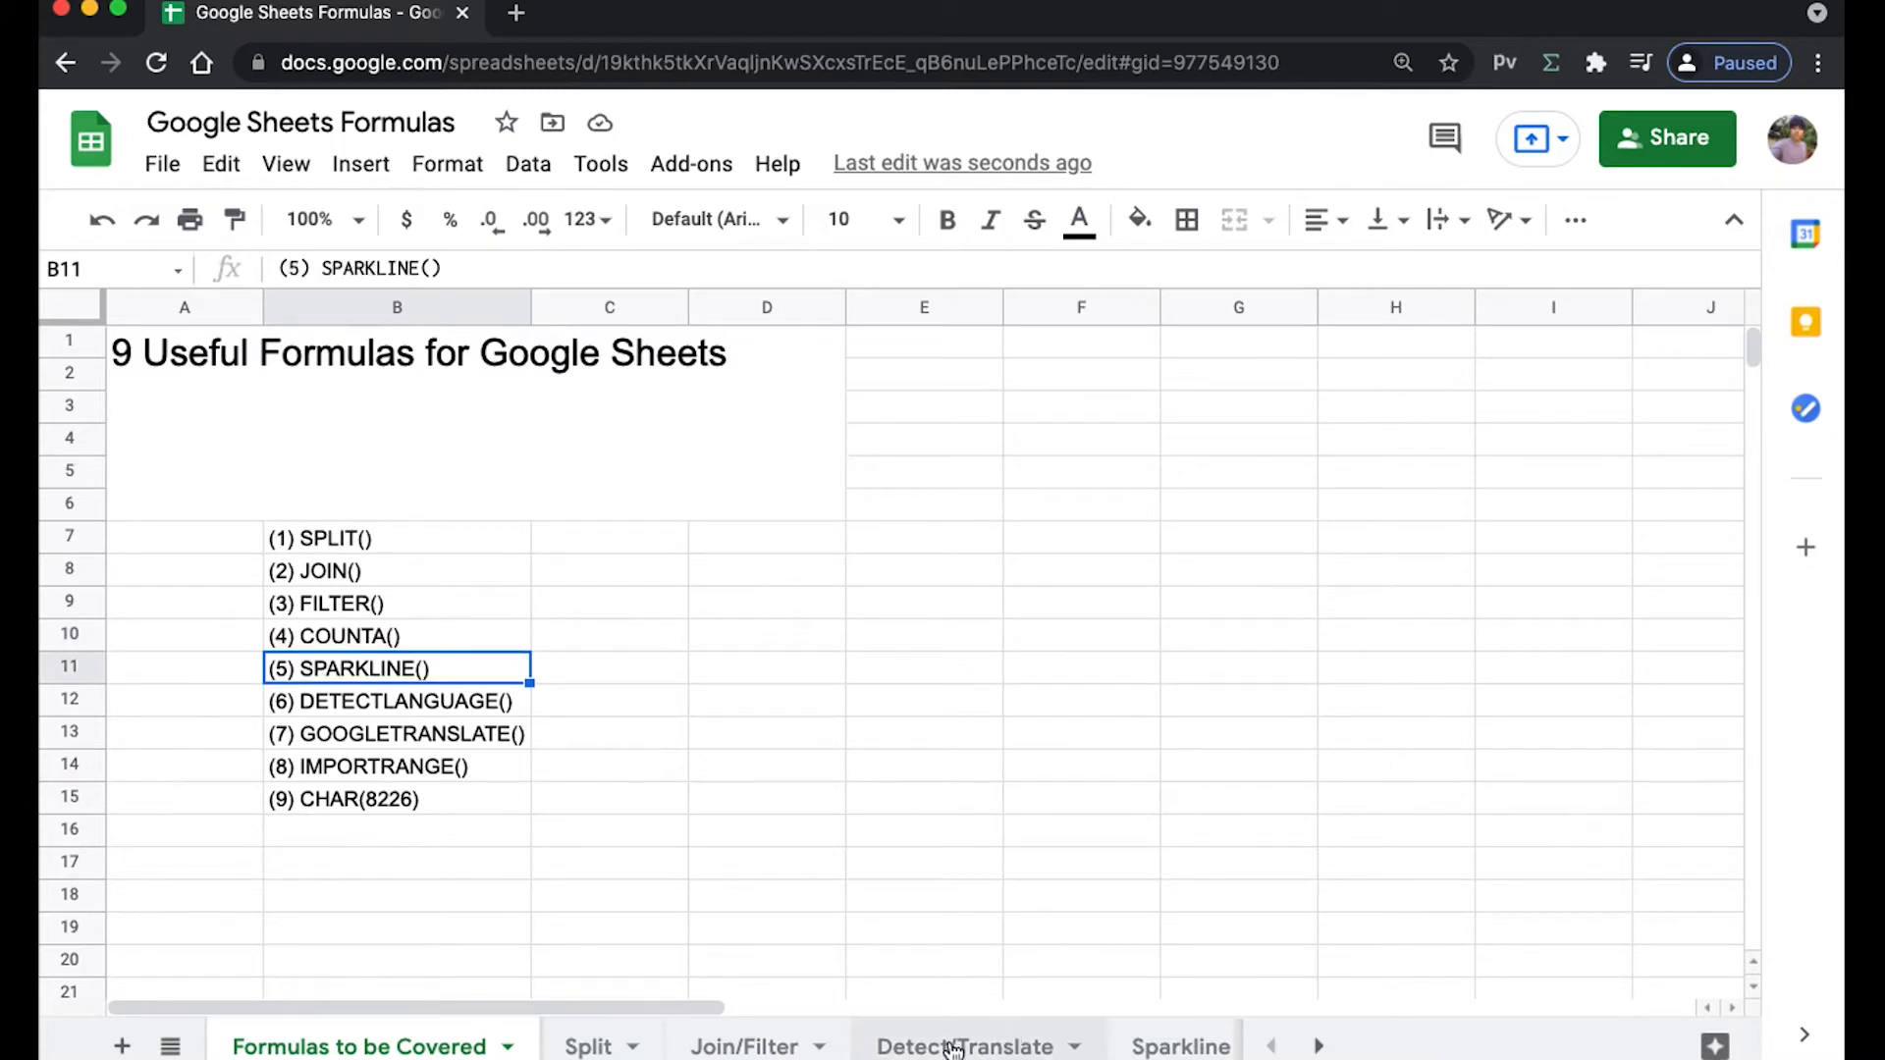
click(1180, 1047)
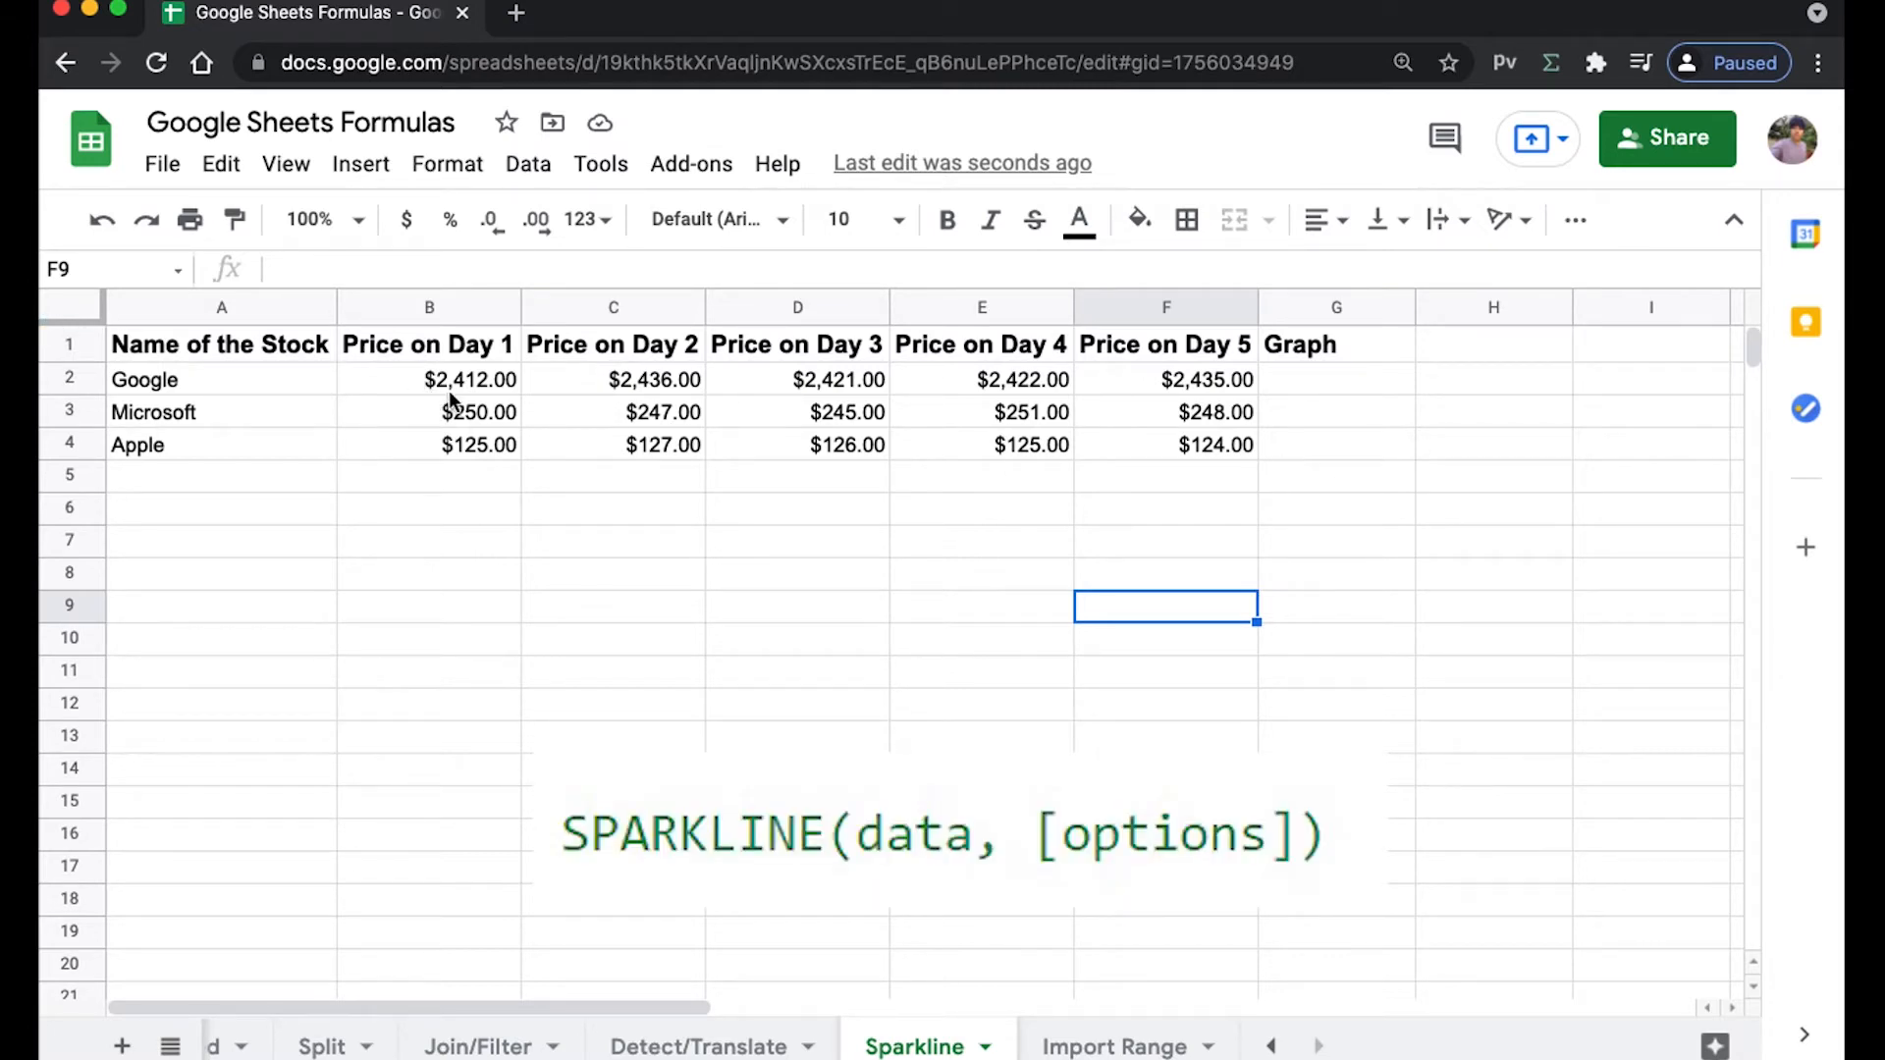
drag(437, 385, 1188, 380)
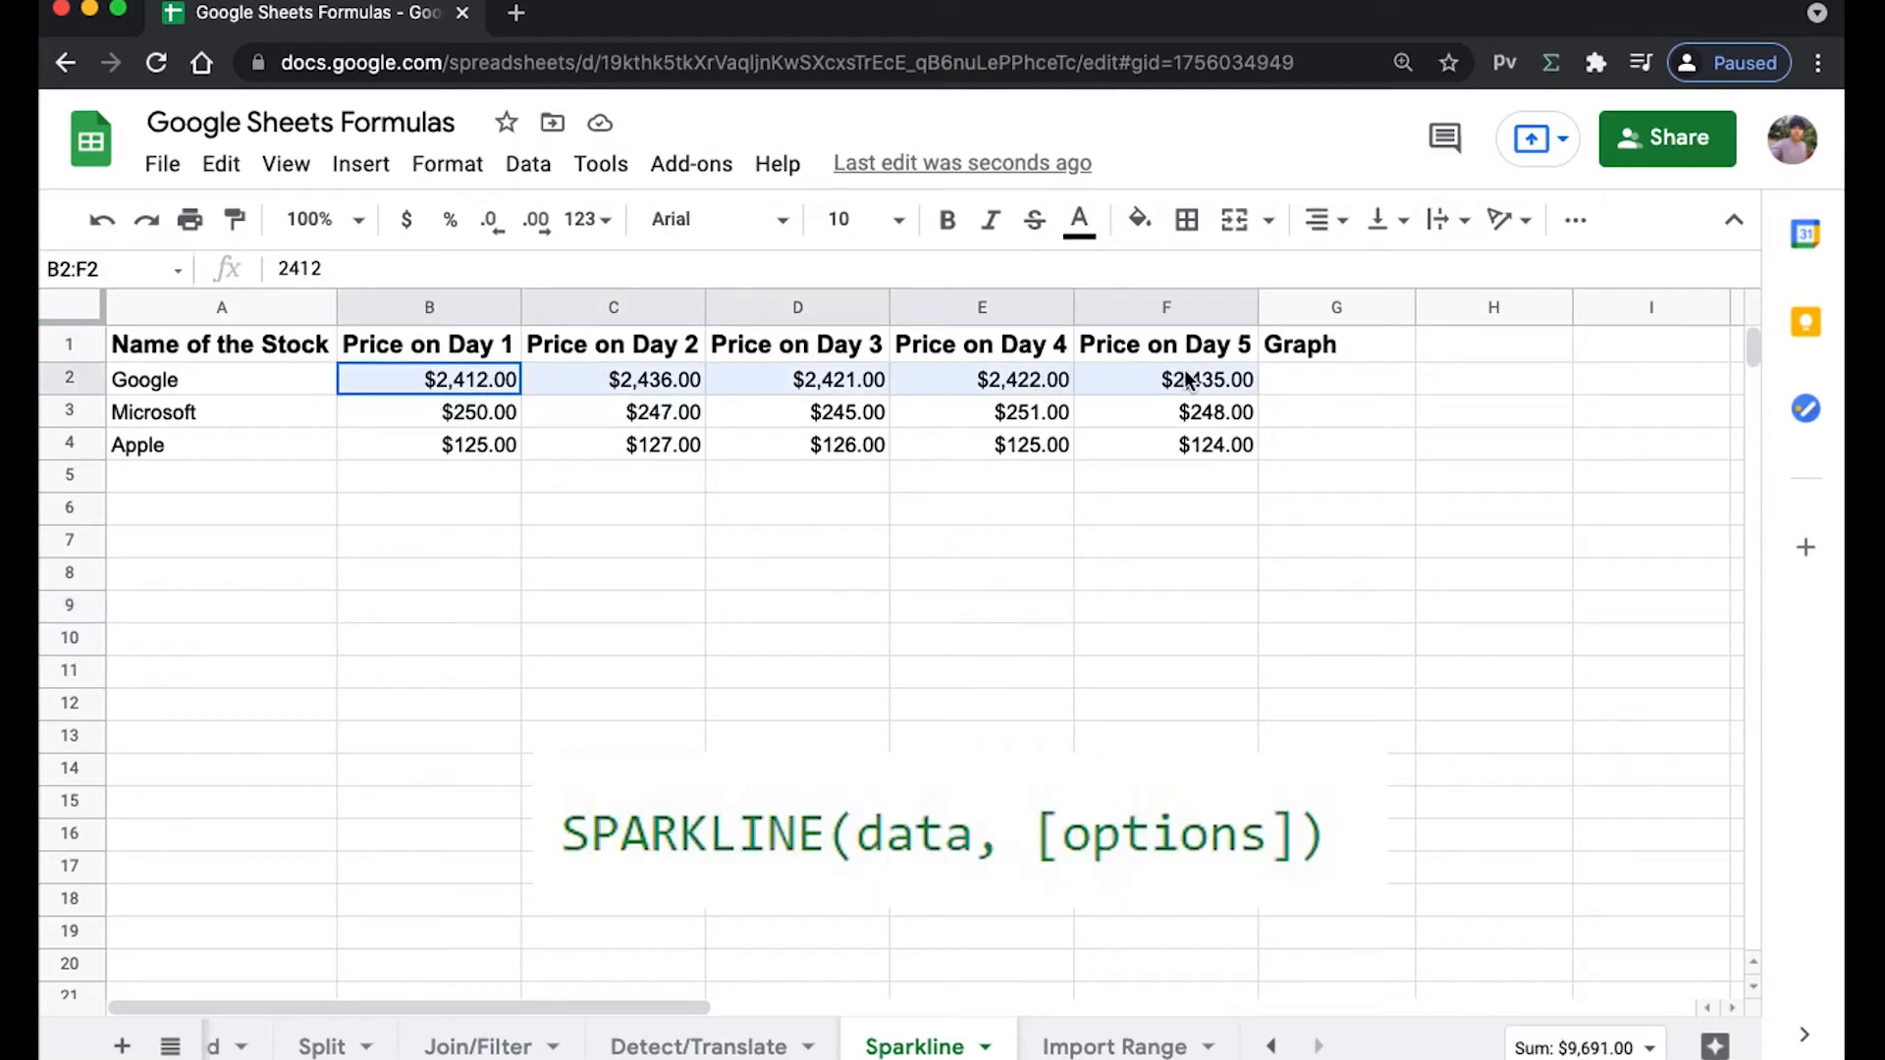
Enter =SPARKLINE(B2:F2) in cell G2 to chart Google's five daily prices in the Graph column.
click(1322, 380)
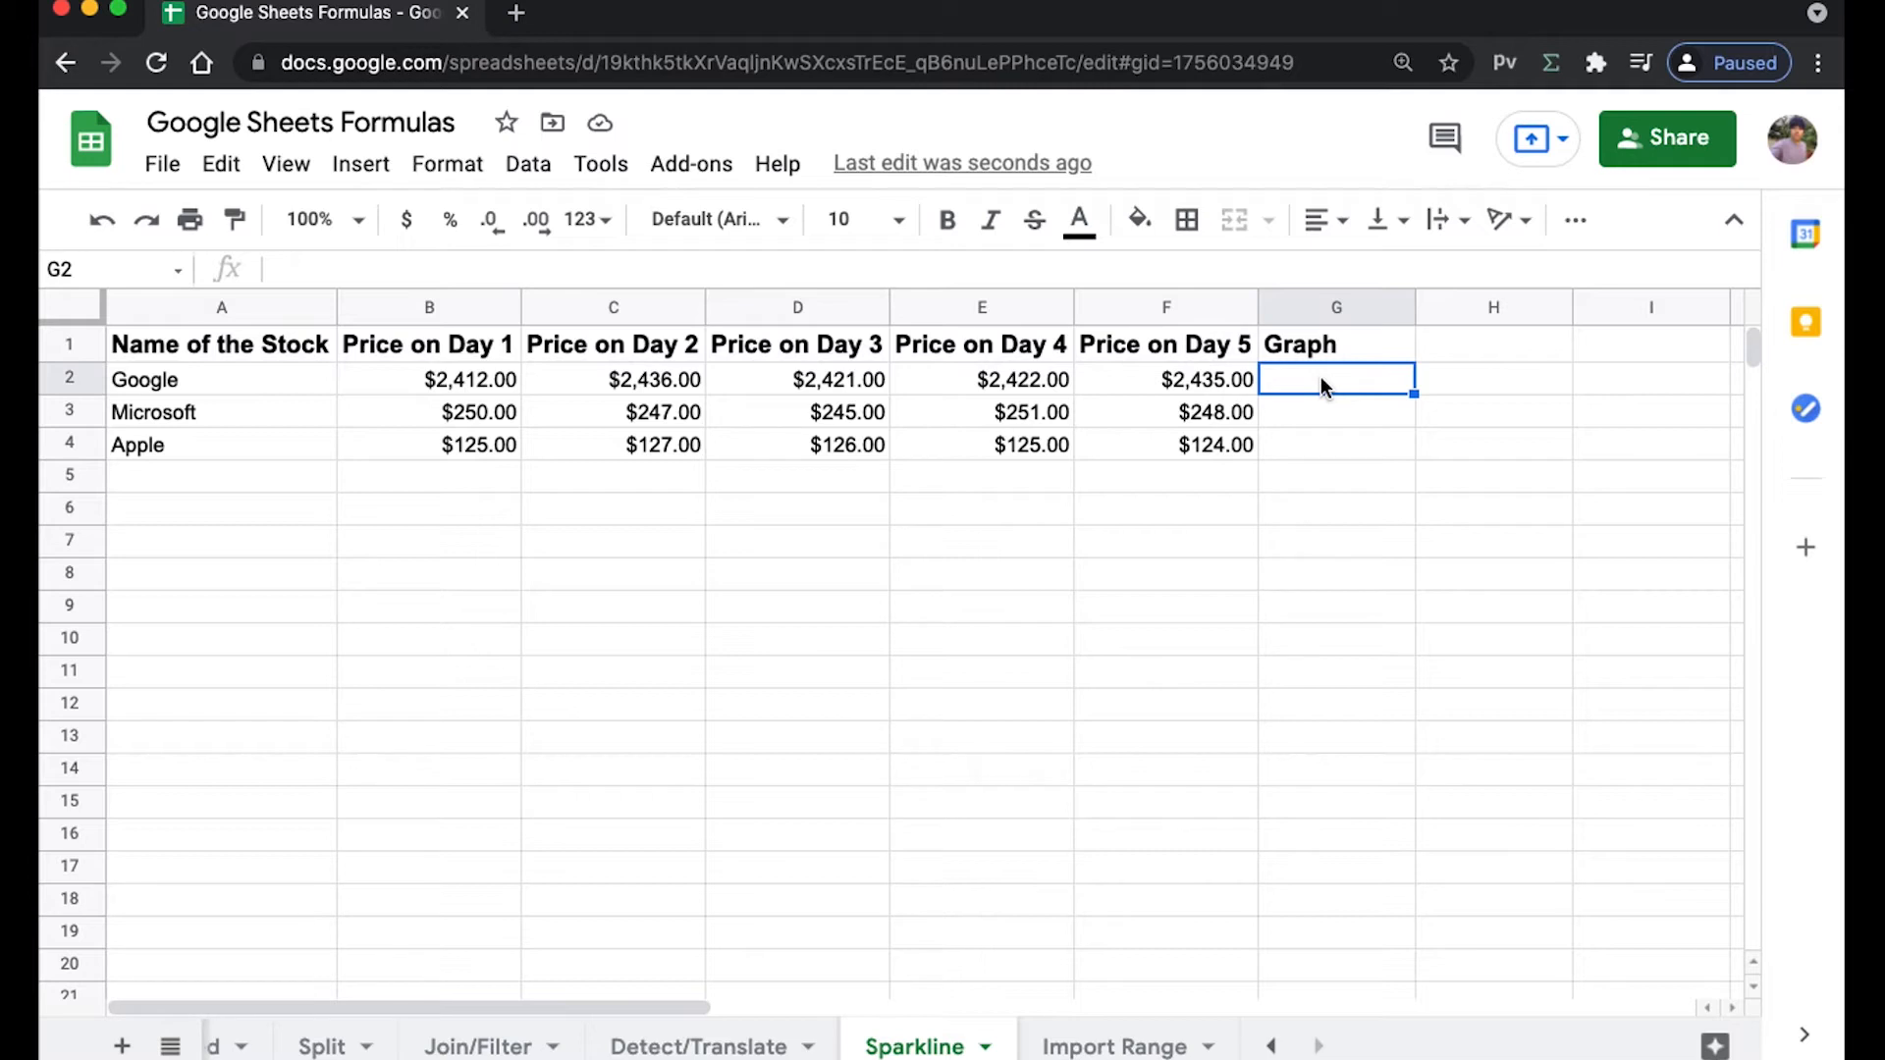
text(=)
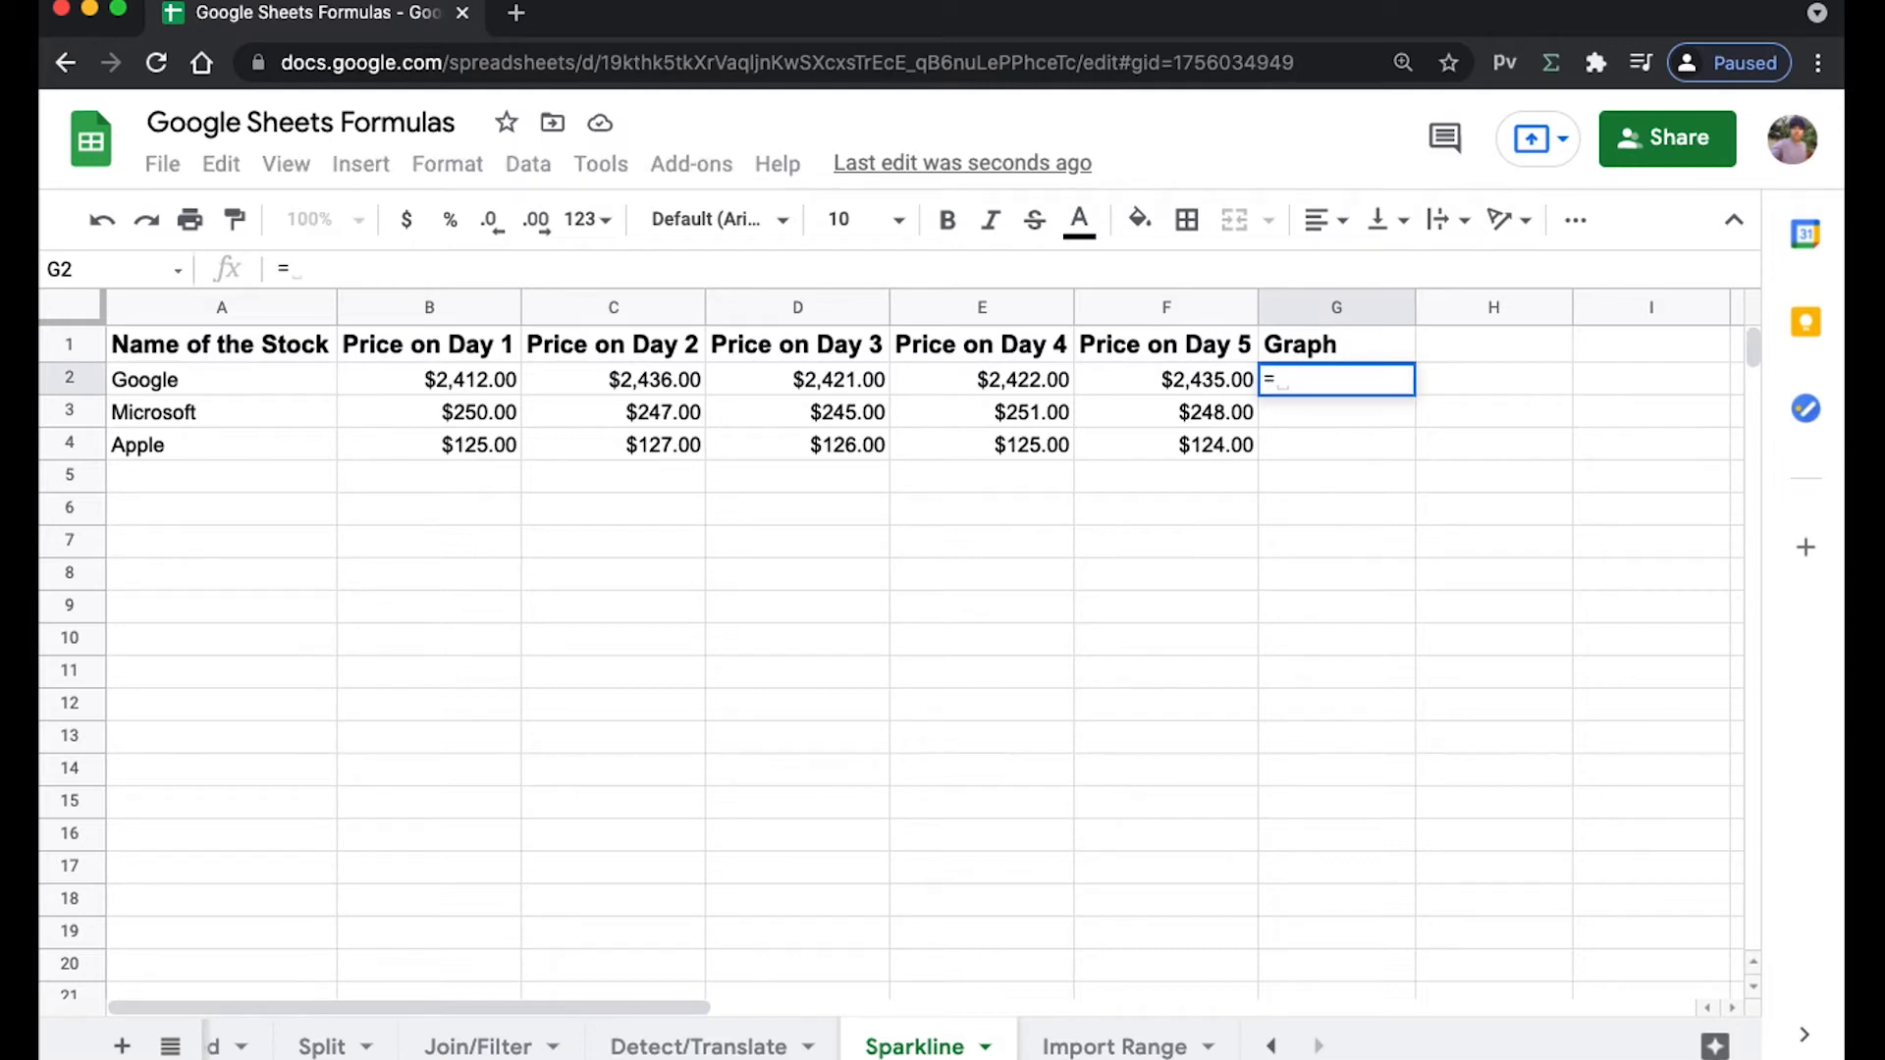
text(sp)
key(Down)
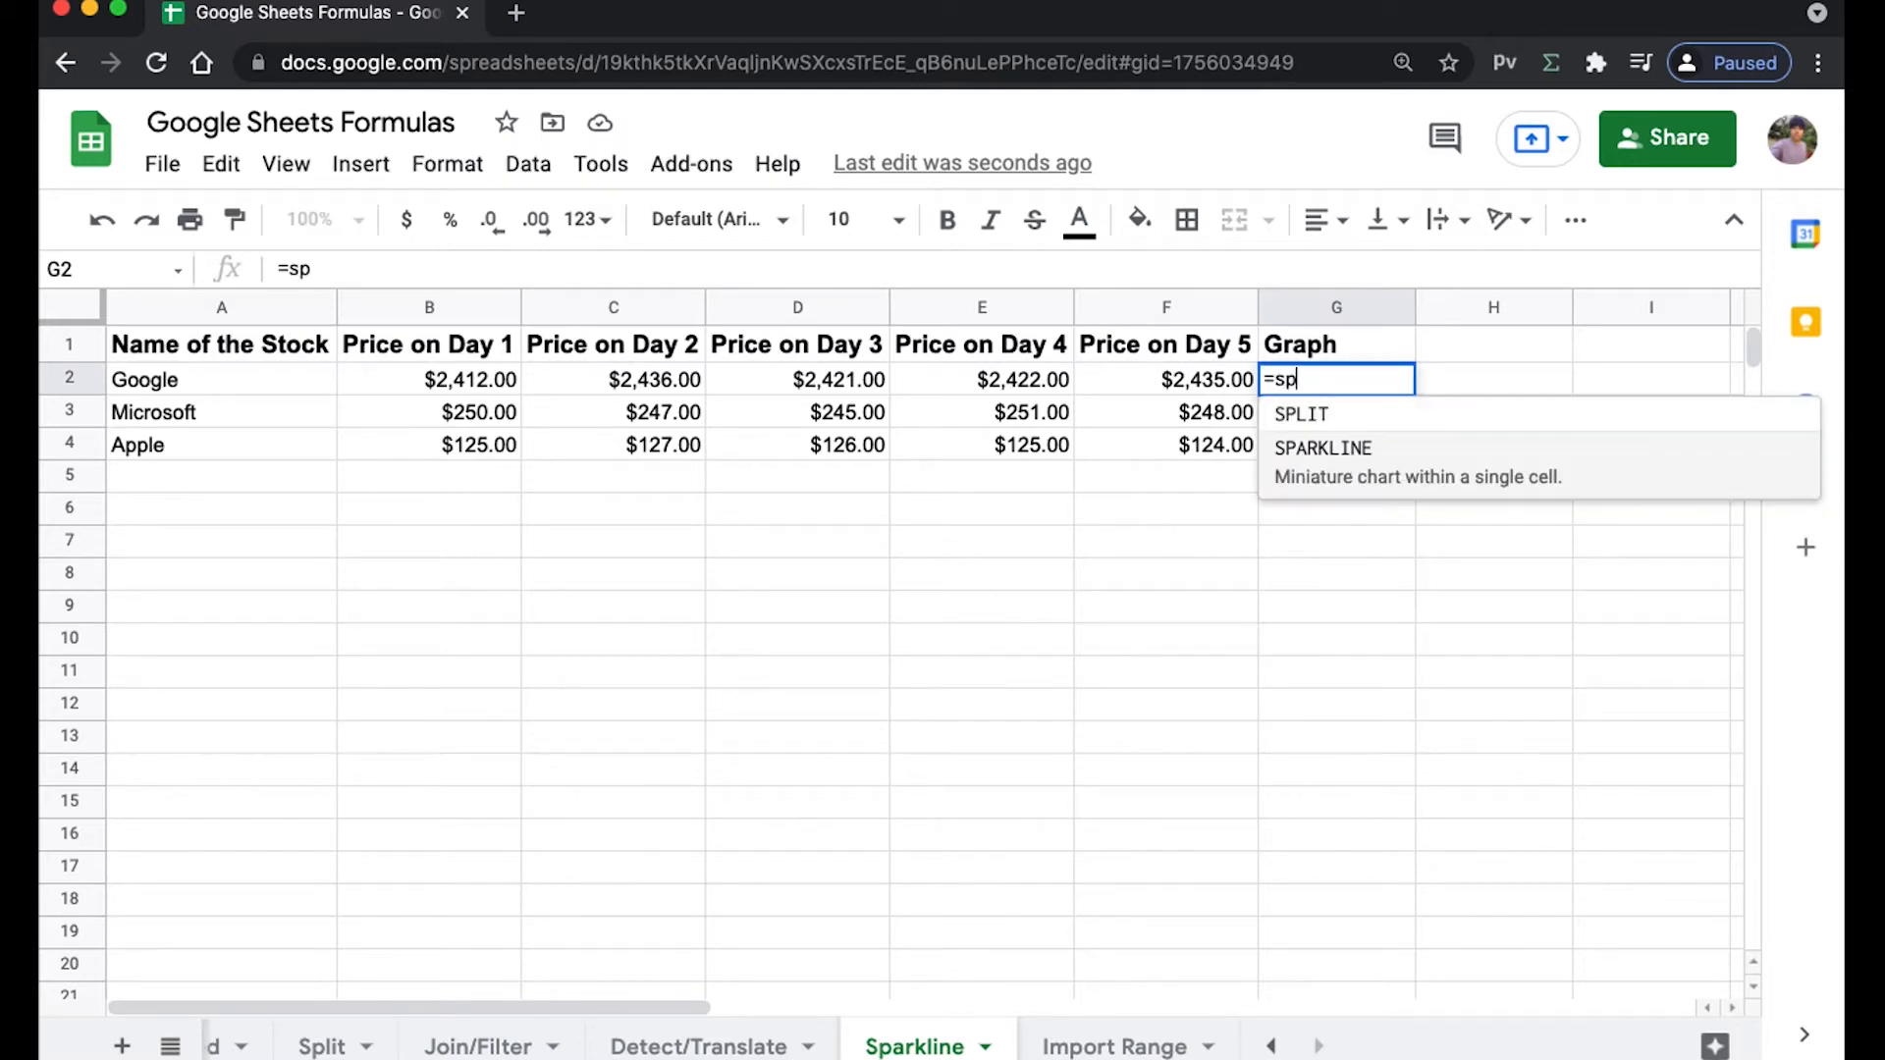
key(Tab)
drag(432, 387, 1202, 379)
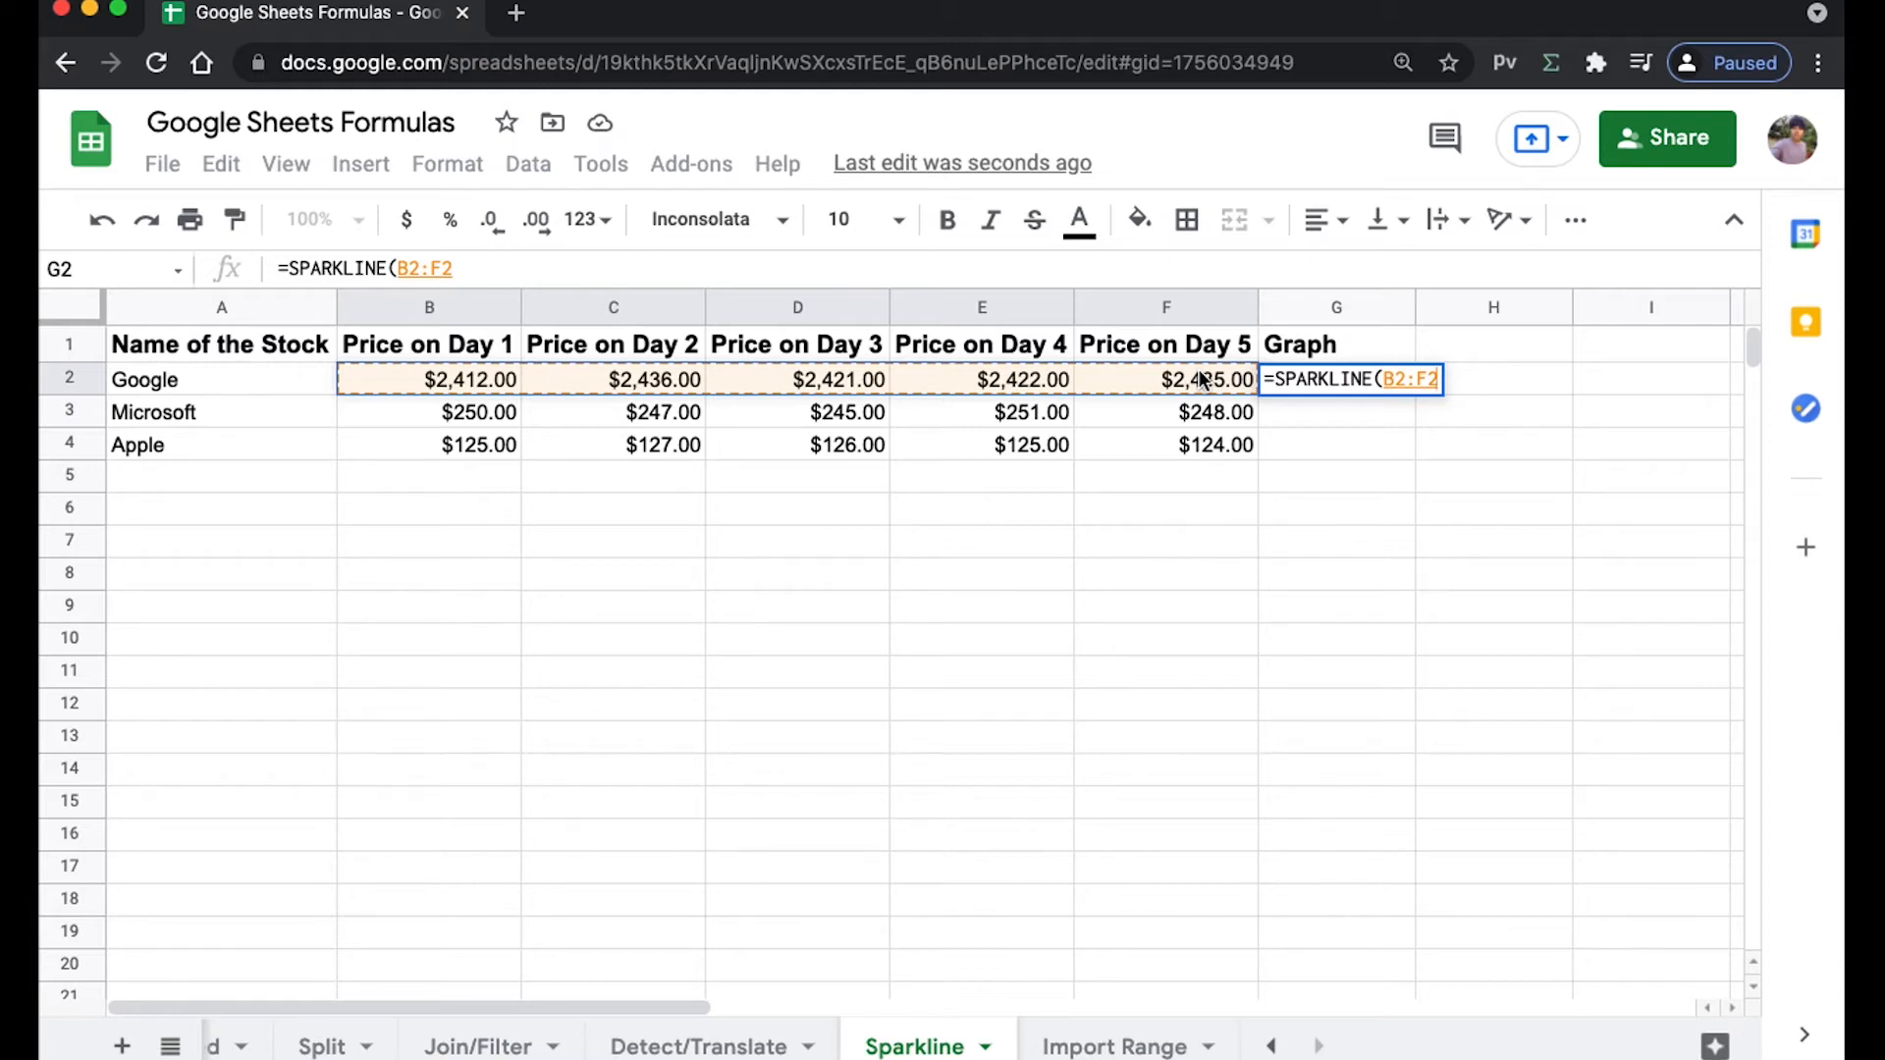
text())
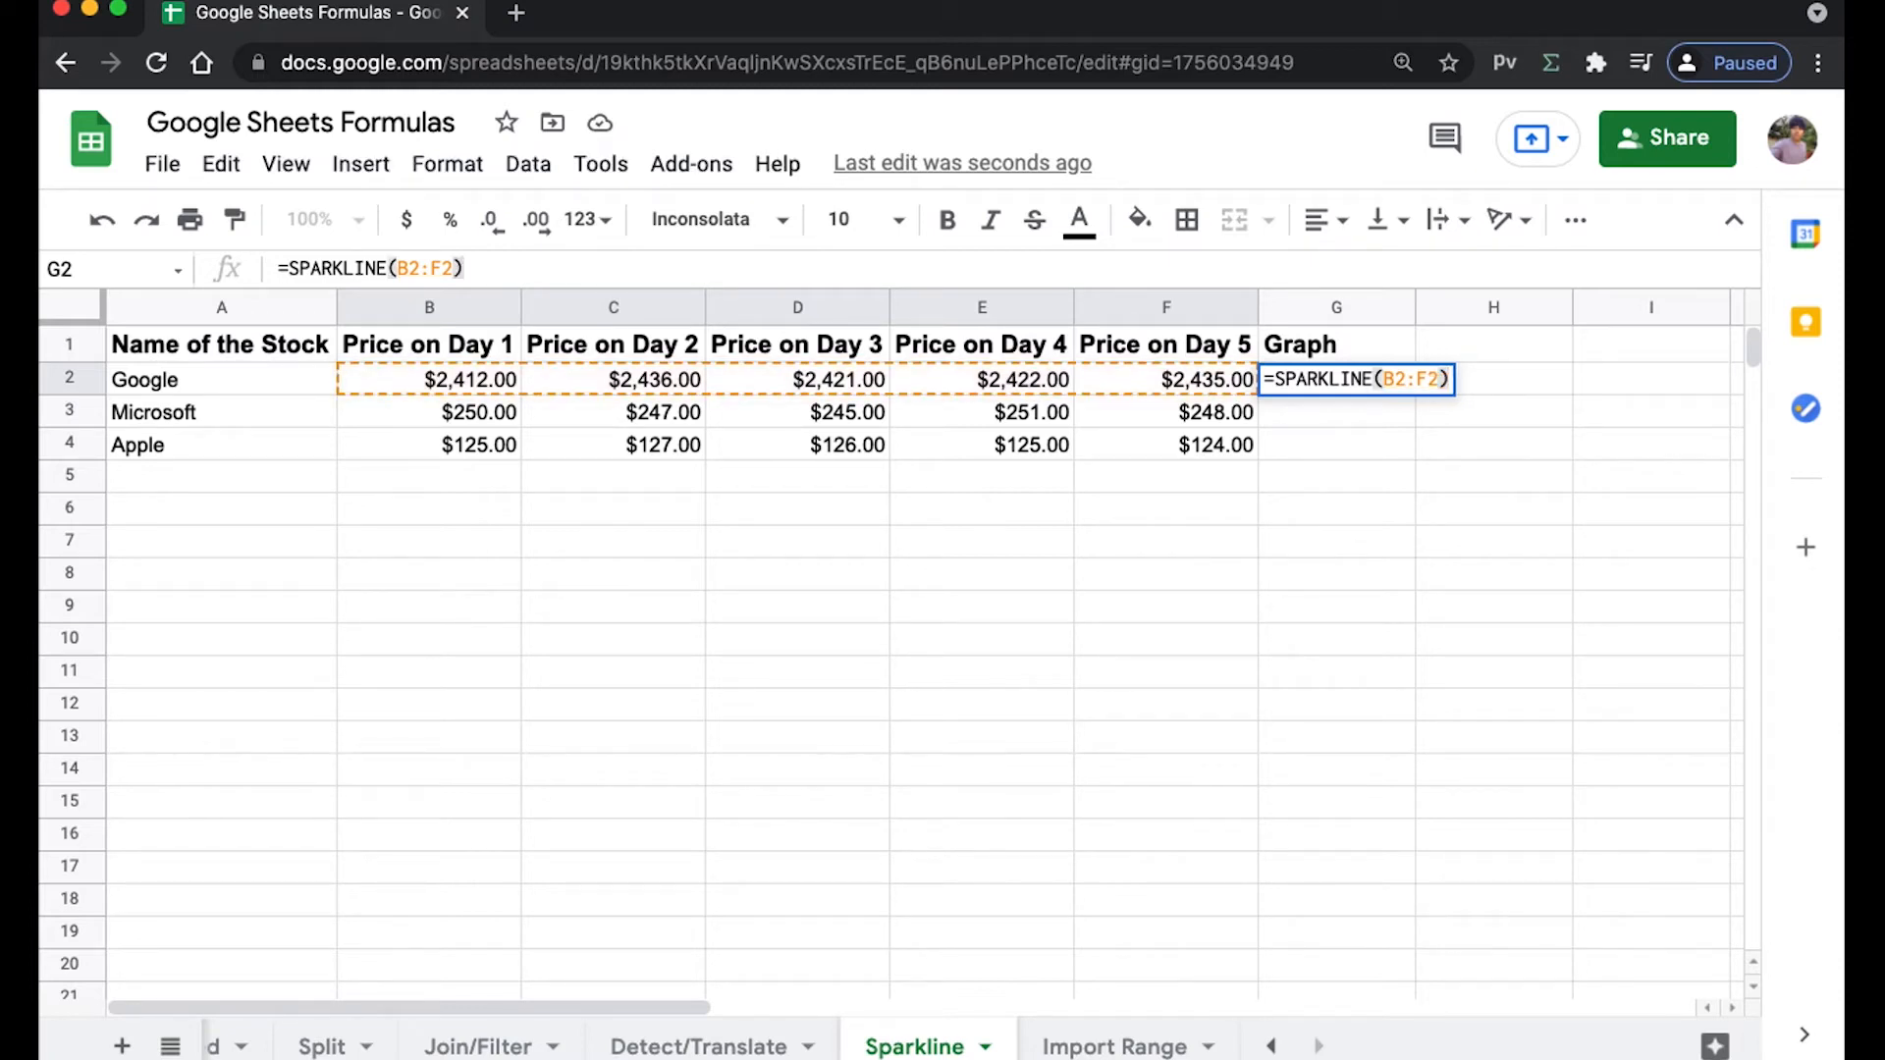
key(Return)
click(1293, 386)
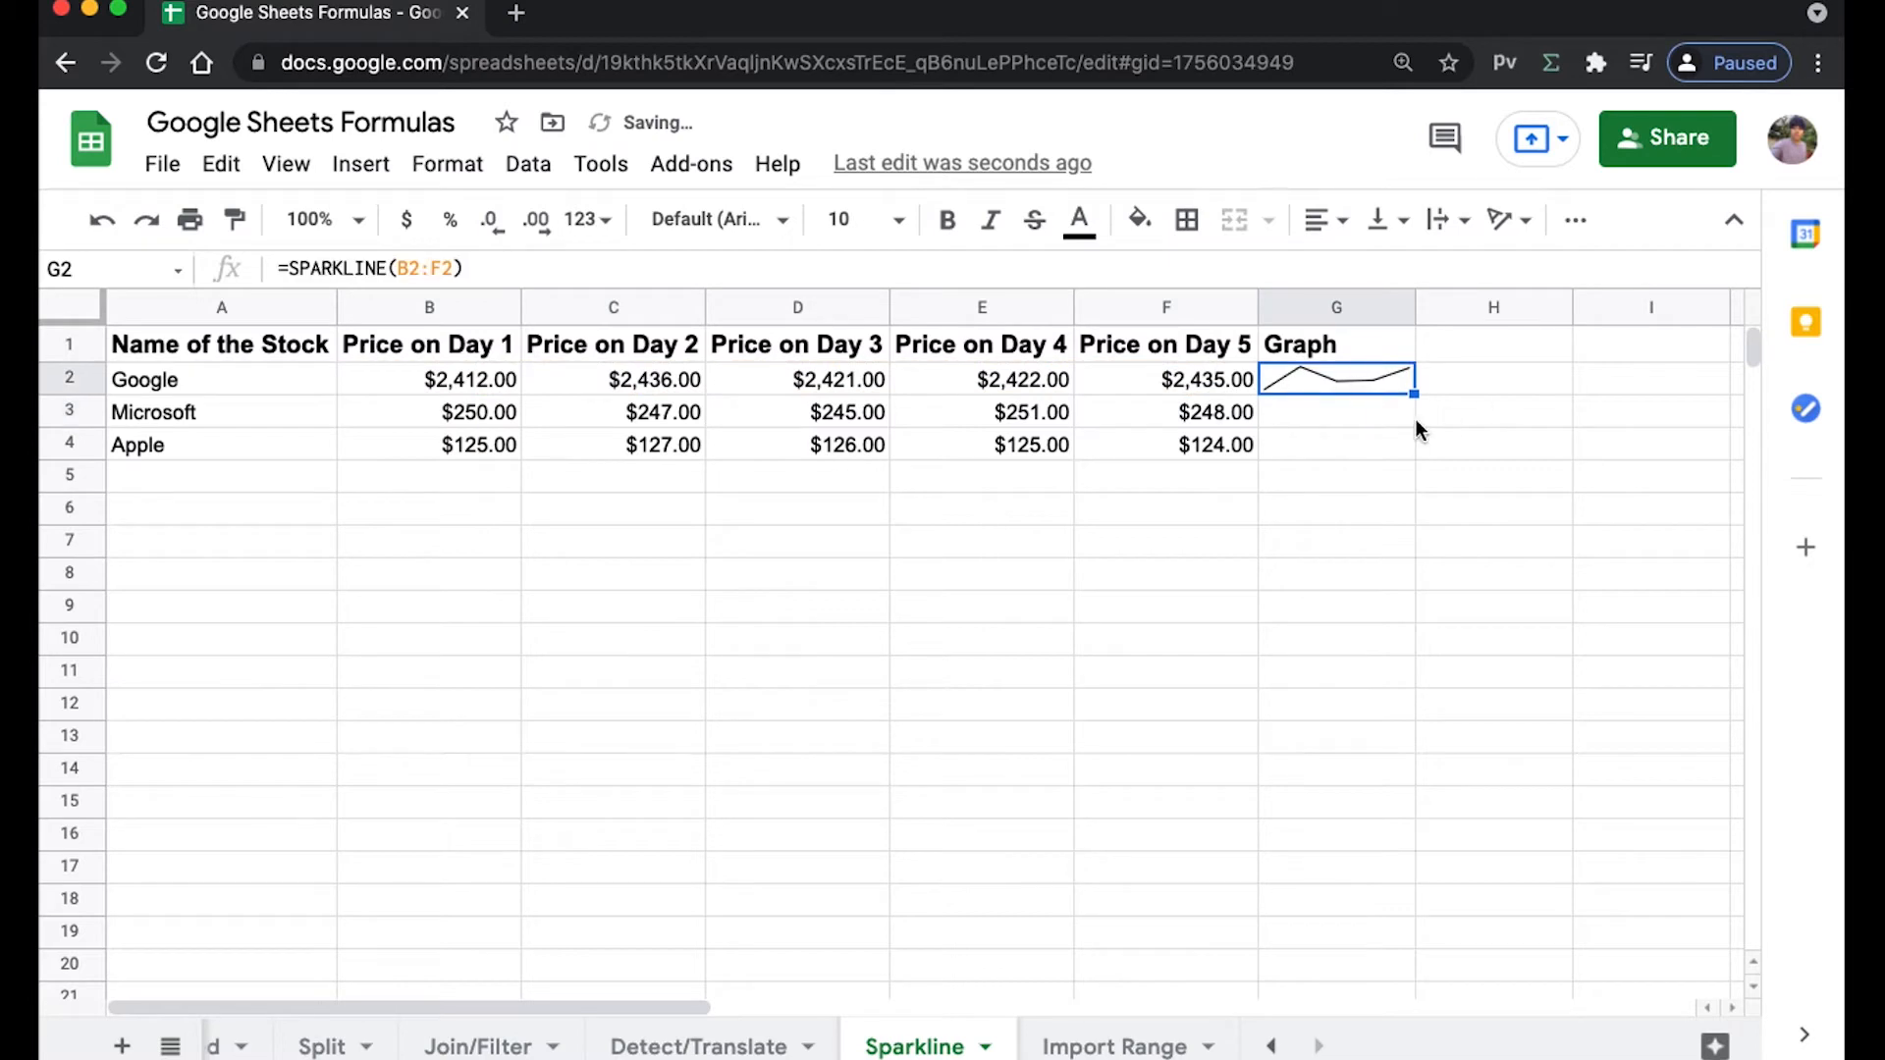
Compare Google's prices with its graph and fill the SPARKLINE formula from G2 down to G4 for Microsoft and Apple.
click(1376, 499)
drag(469, 387, 1217, 384)
click(1355, 444)
click(1398, 391)
drag(1412, 395, 1415, 447)
click(1367, 568)
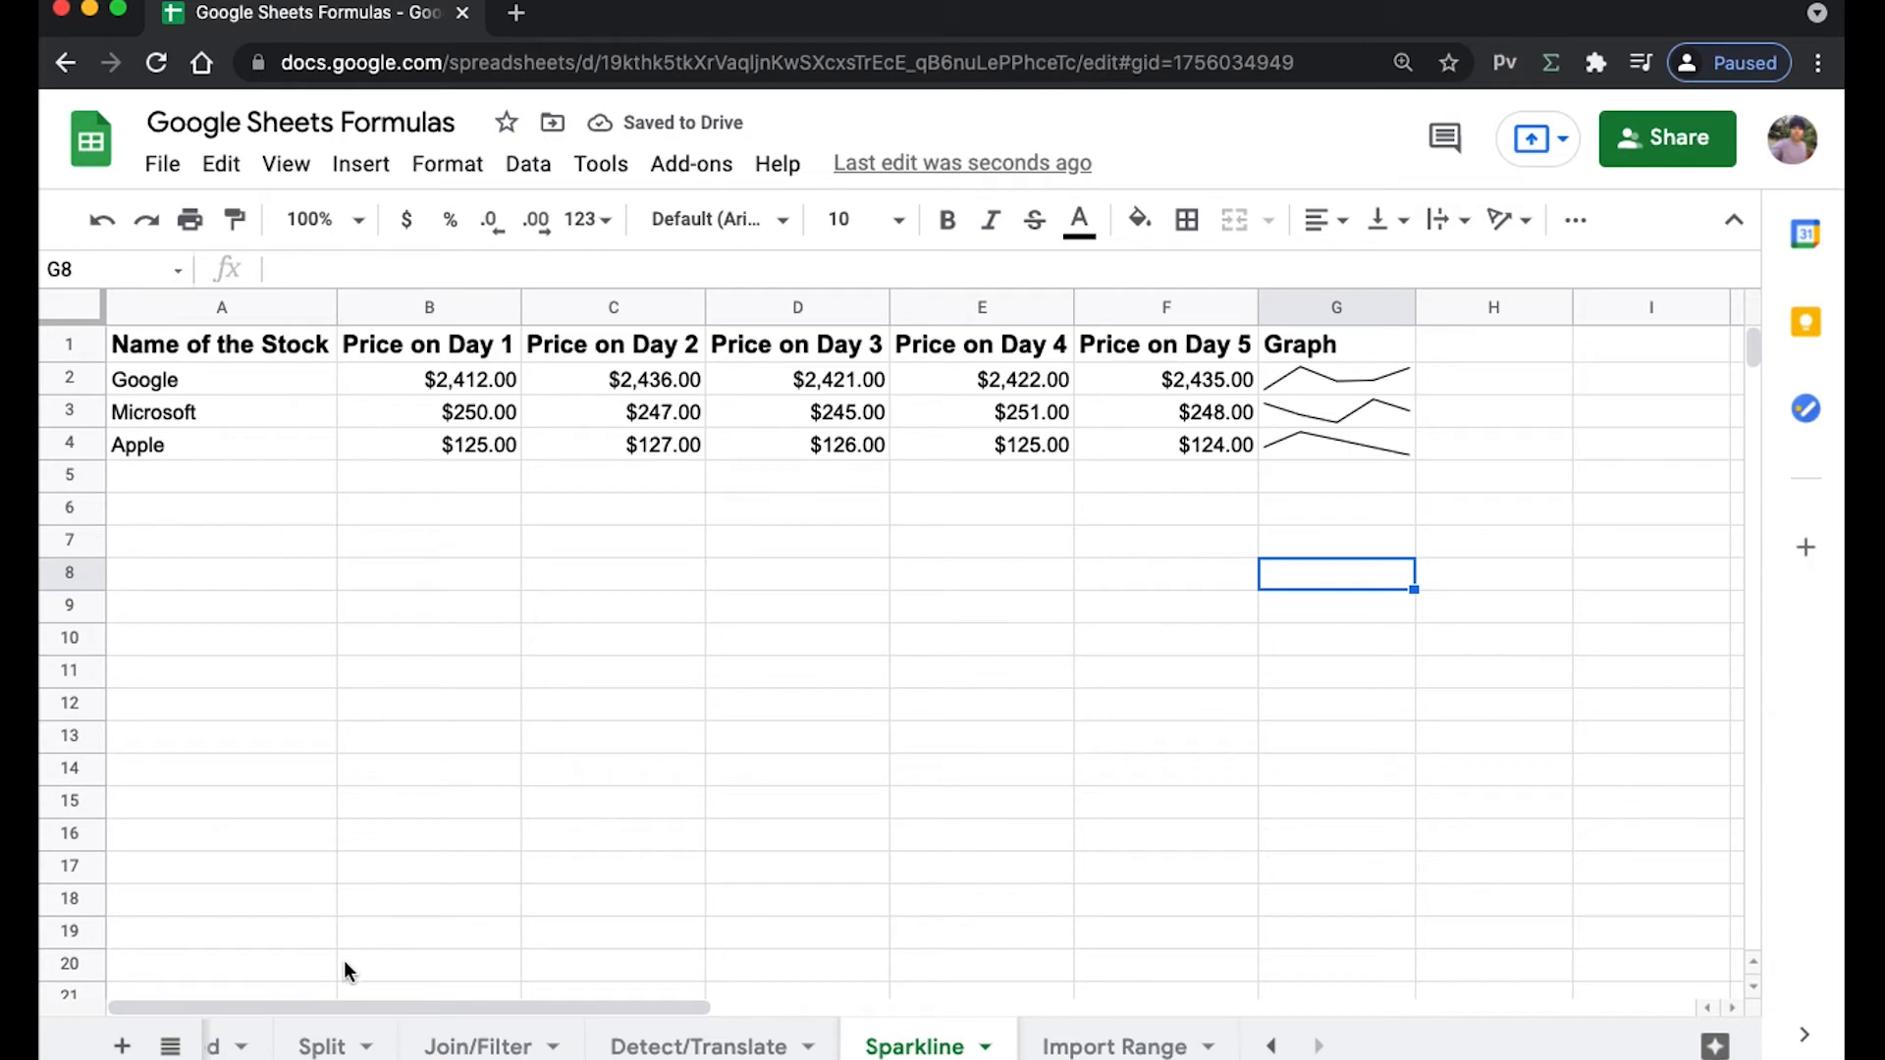
Look up DETECTLANGUAGE() in the Formulas to be Covered list and examine the Words and Language columns on the Detect/Translate sheet.
click(1270, 1047)
click(286, 1039)
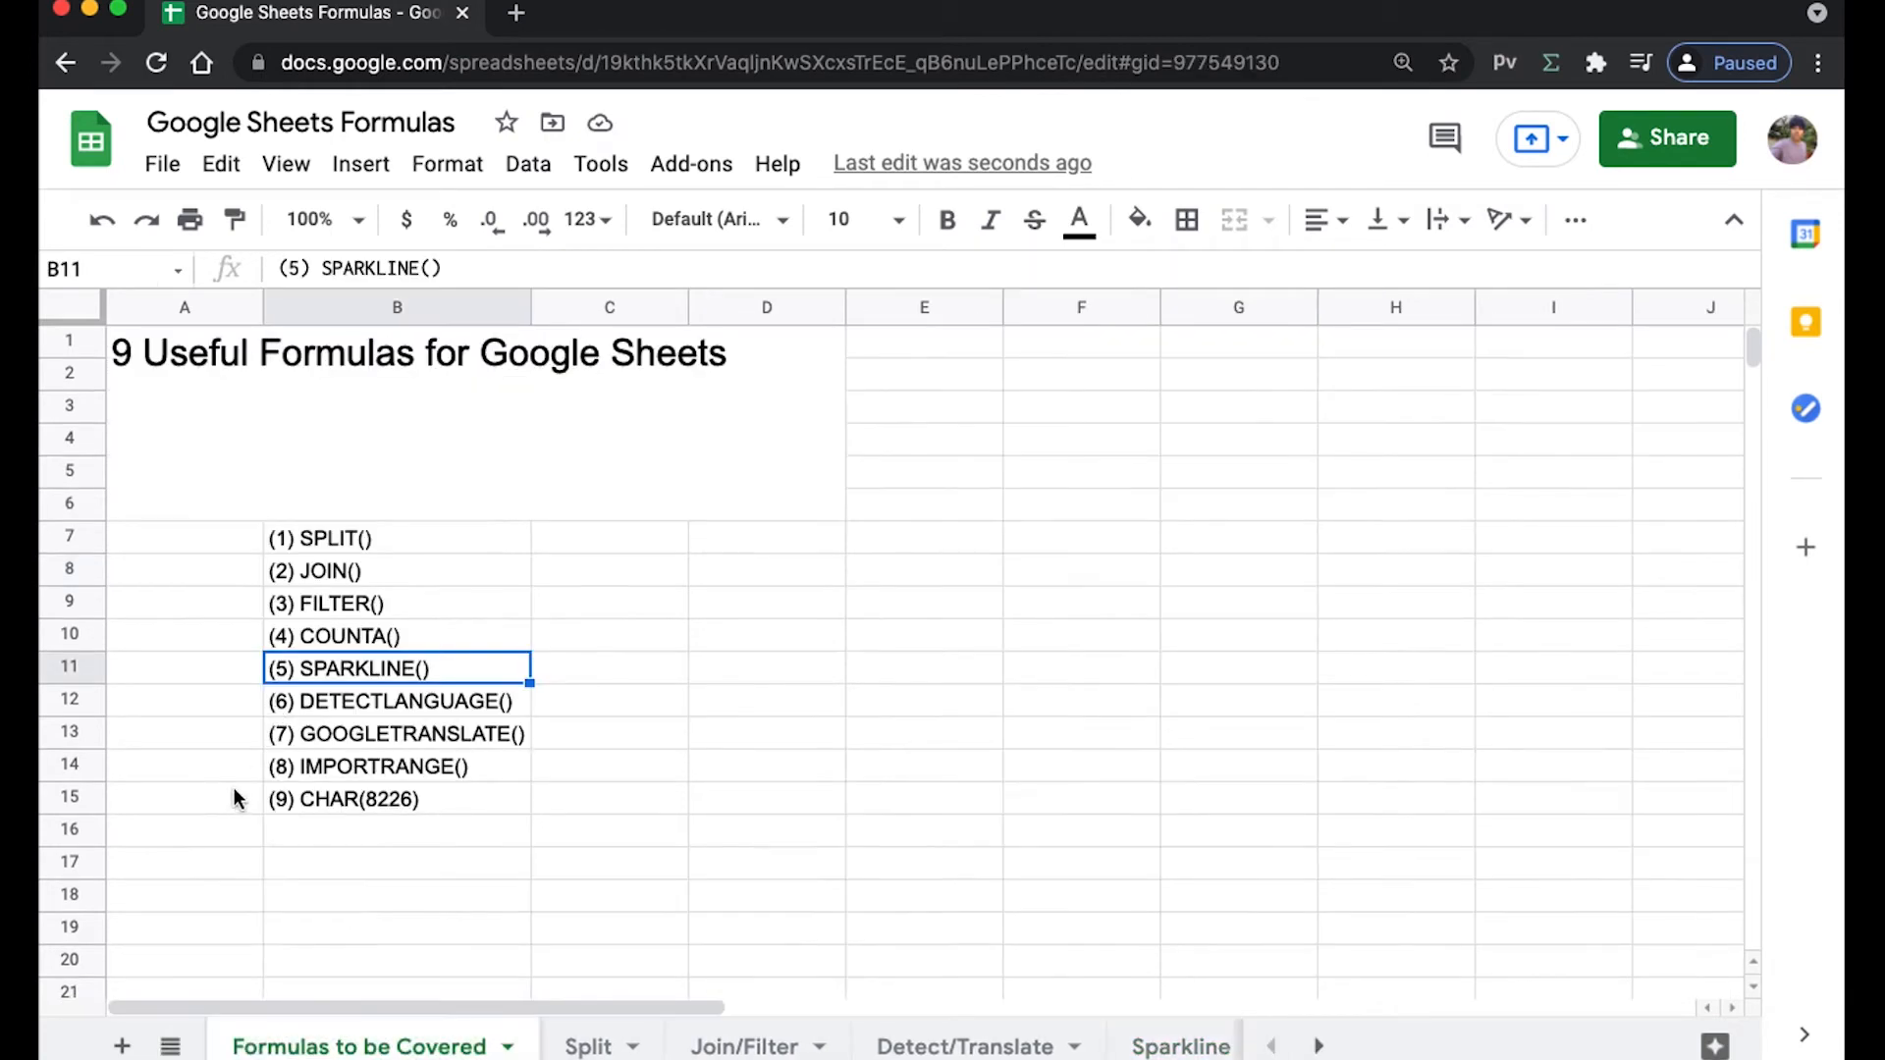
click(389, 707)
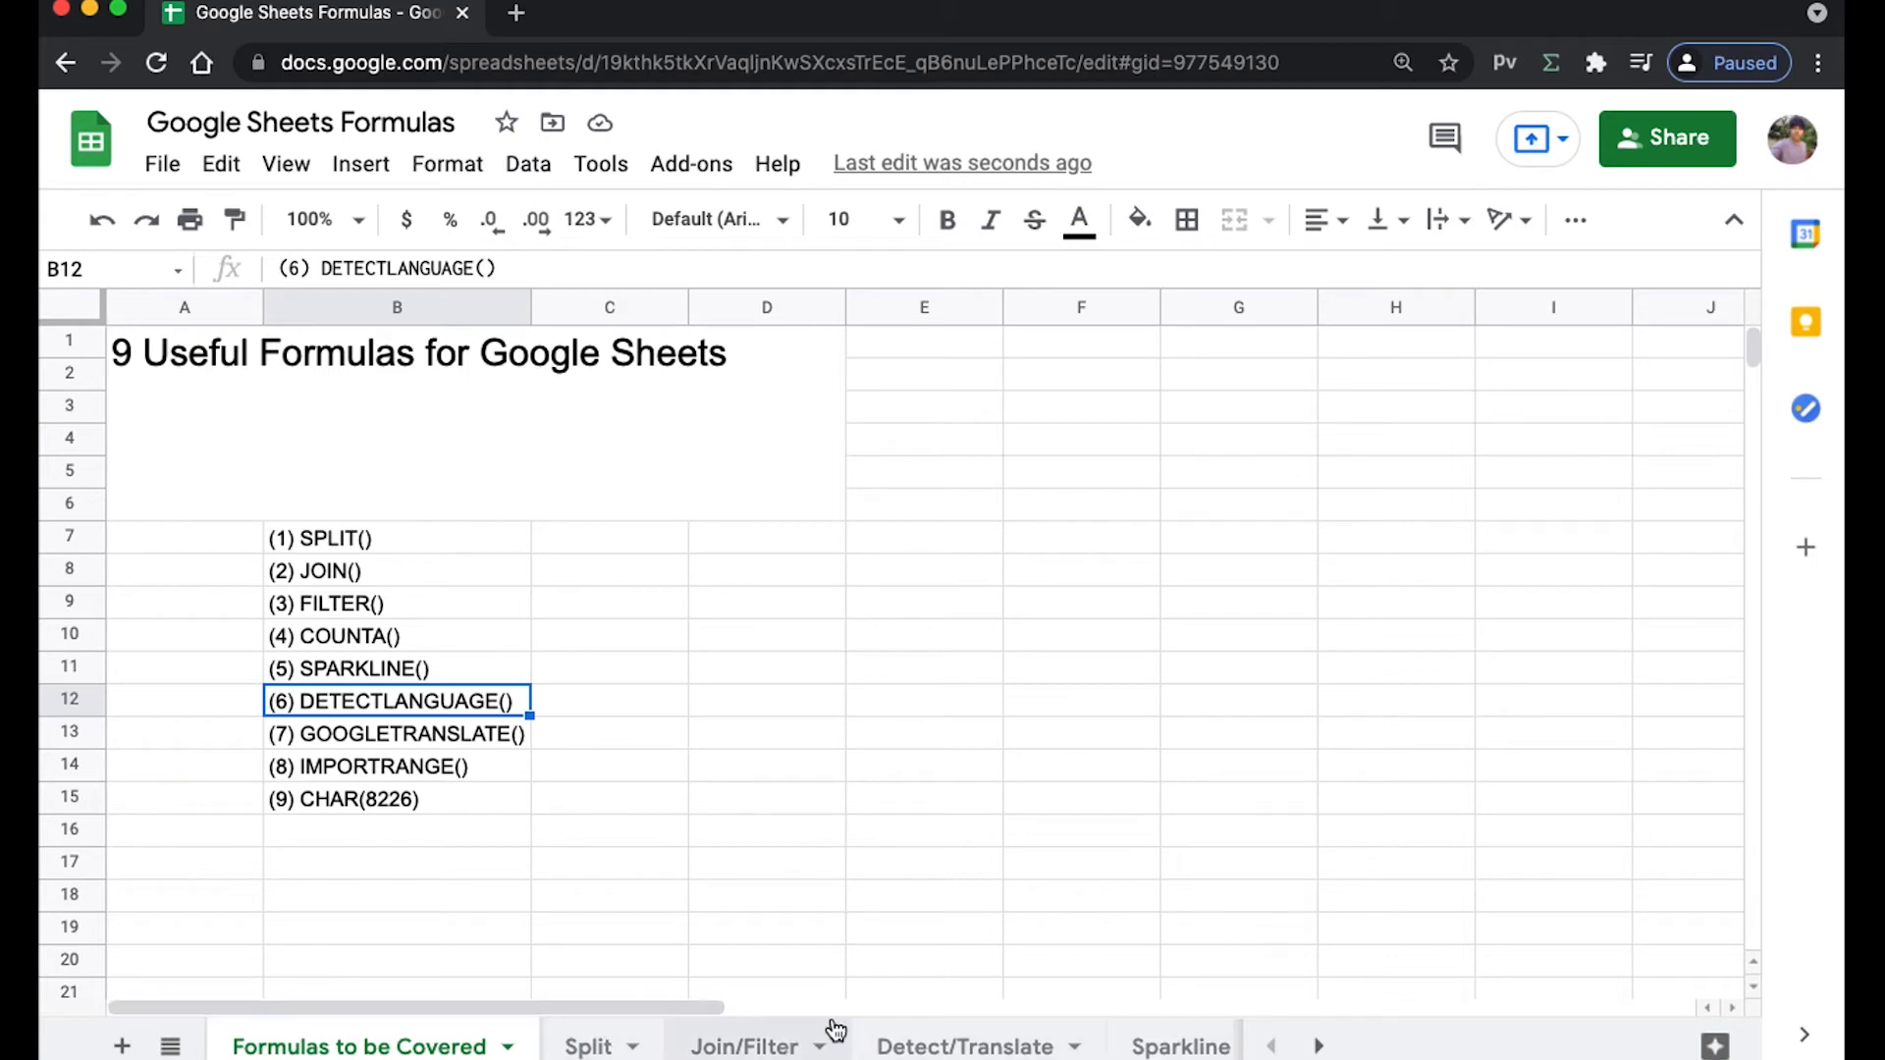
click(1318, 1047)
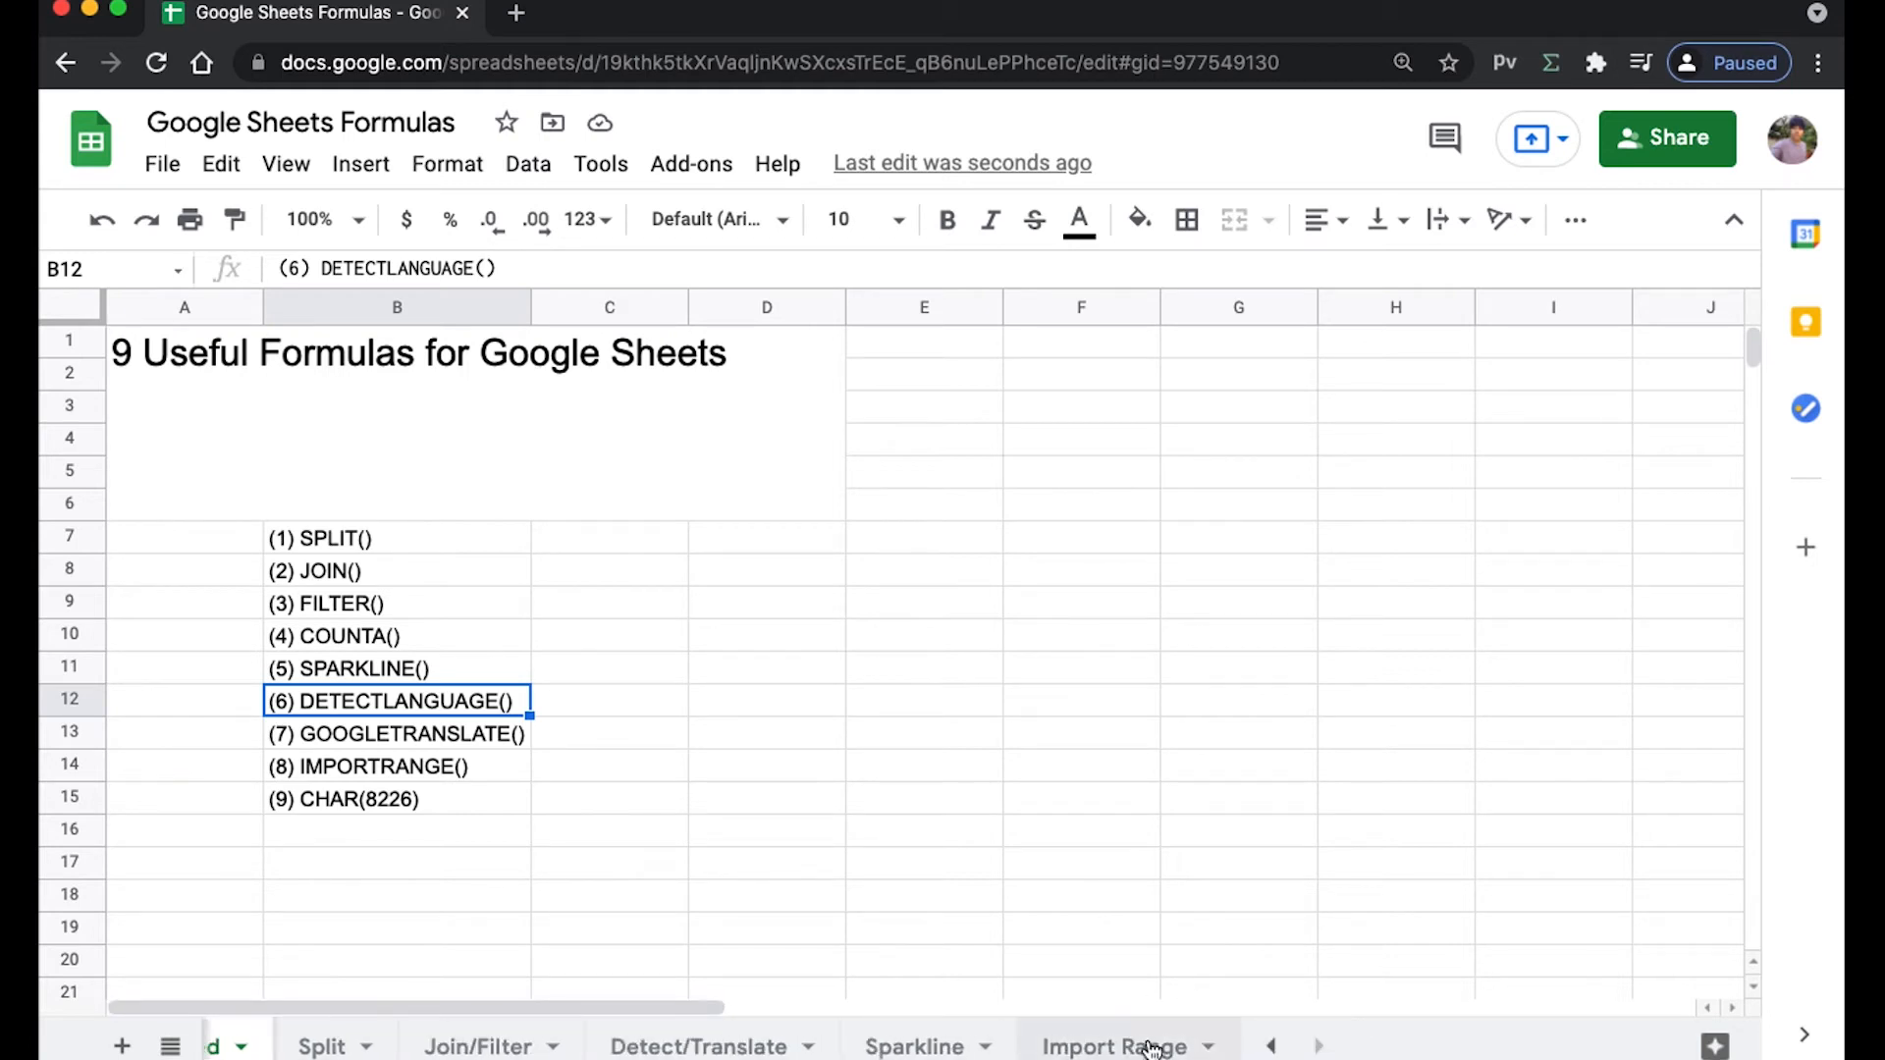
click(727, 1048)
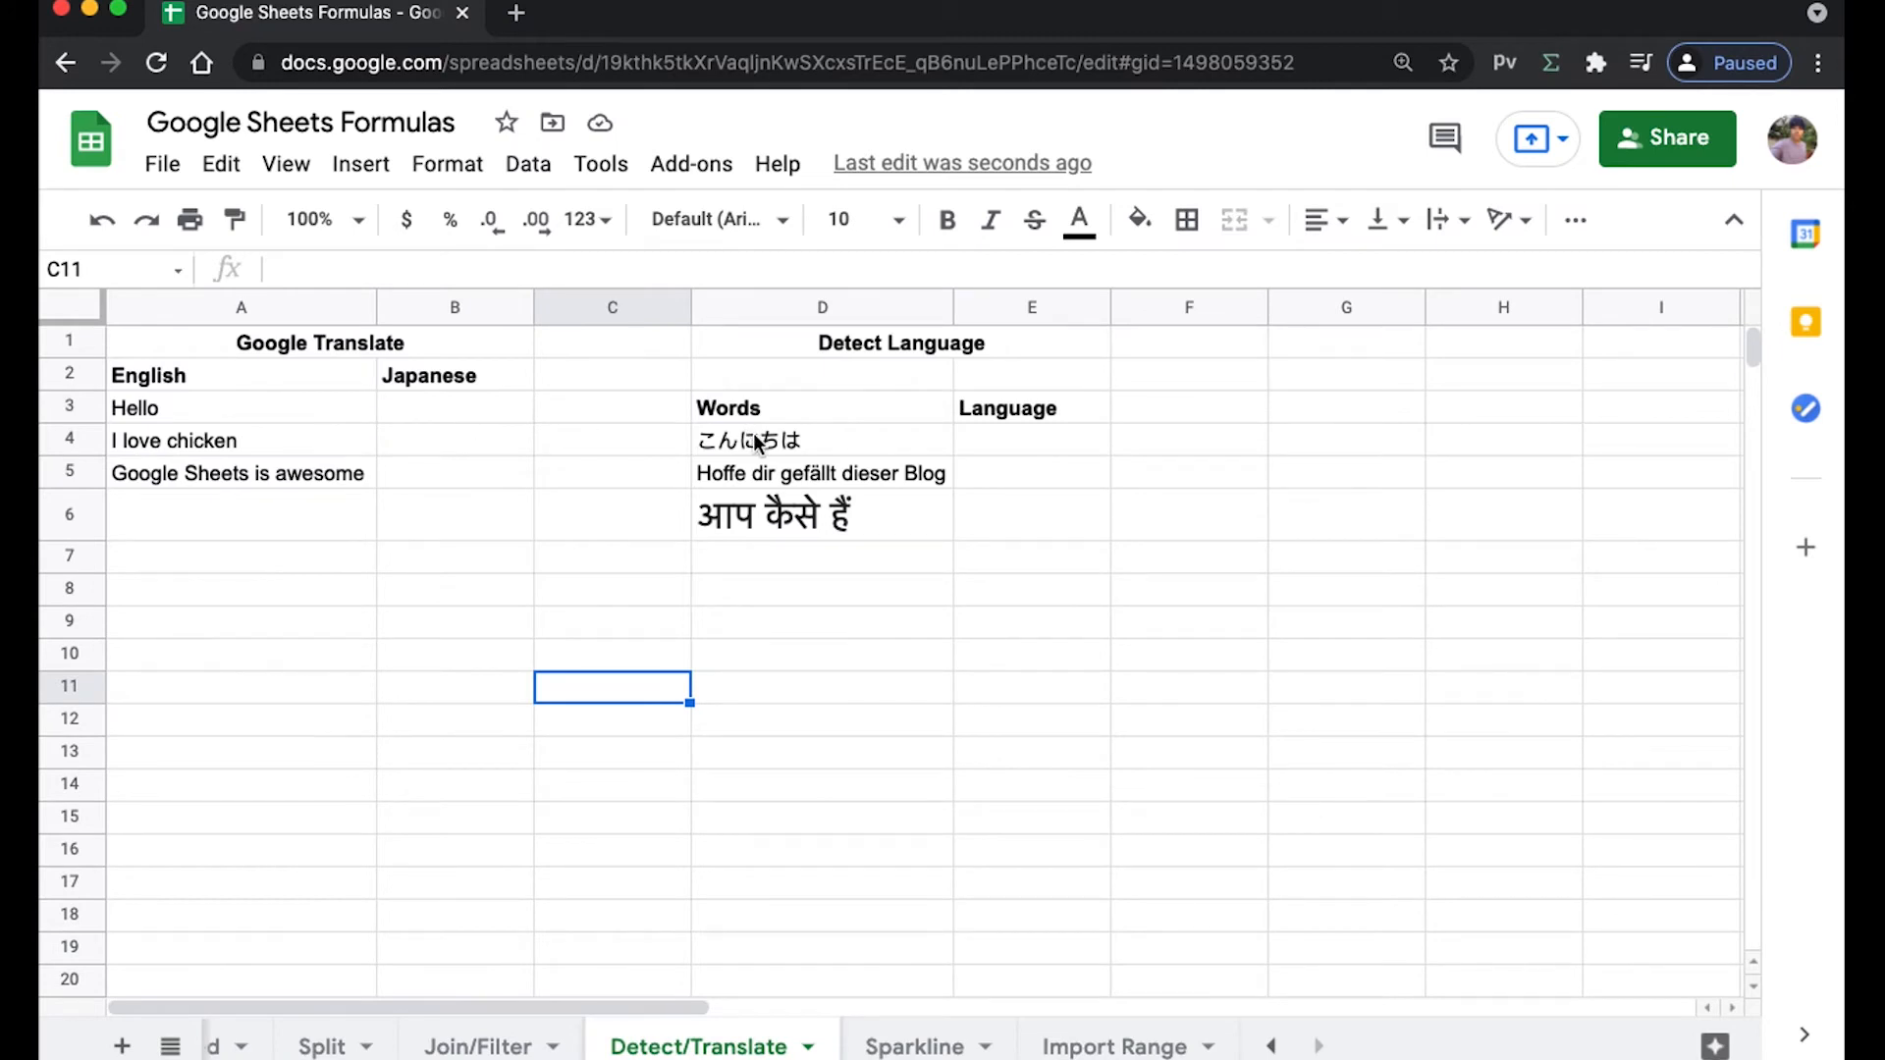
drag(756, 439, 769, 514)
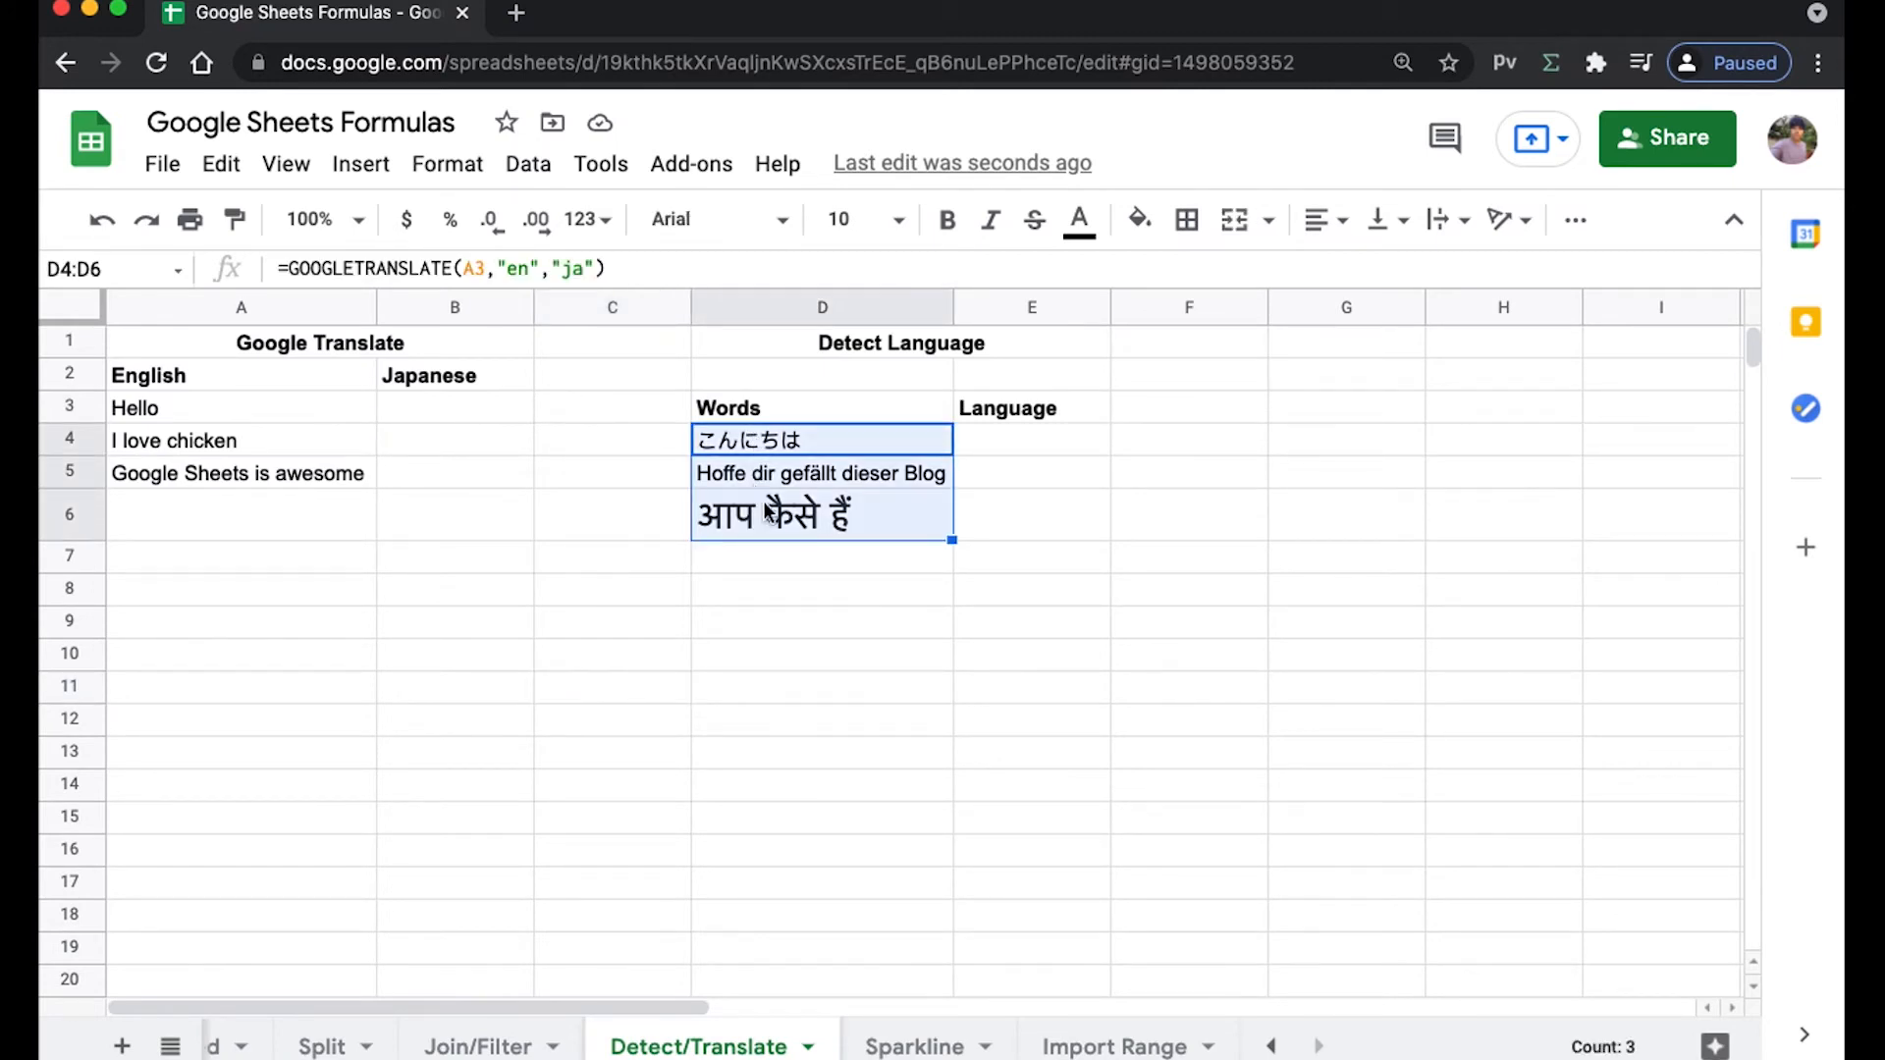
drag(1017, 434, 1027, 519)
Enter =DETECTLANGUAGE(D4) in cell E4 to identify the language of the first word and check its result.
click(1029, 452)
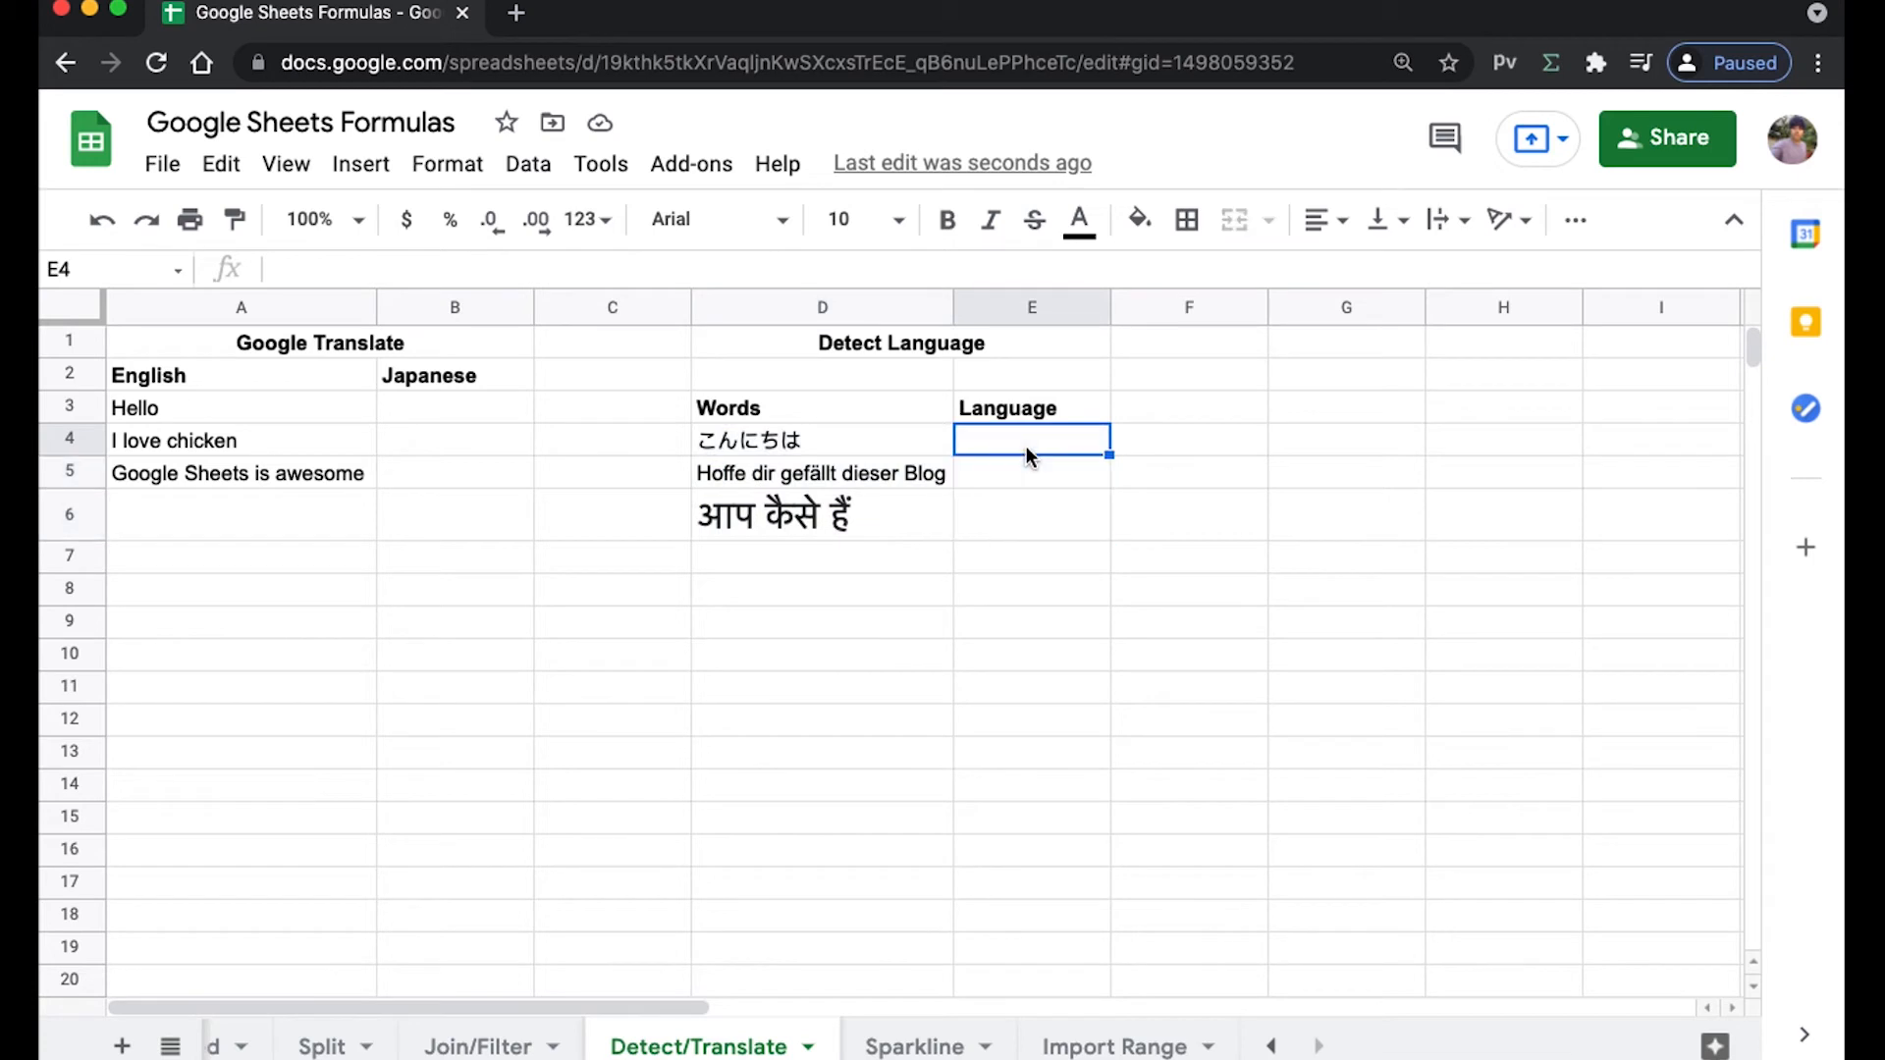
text(=dde)
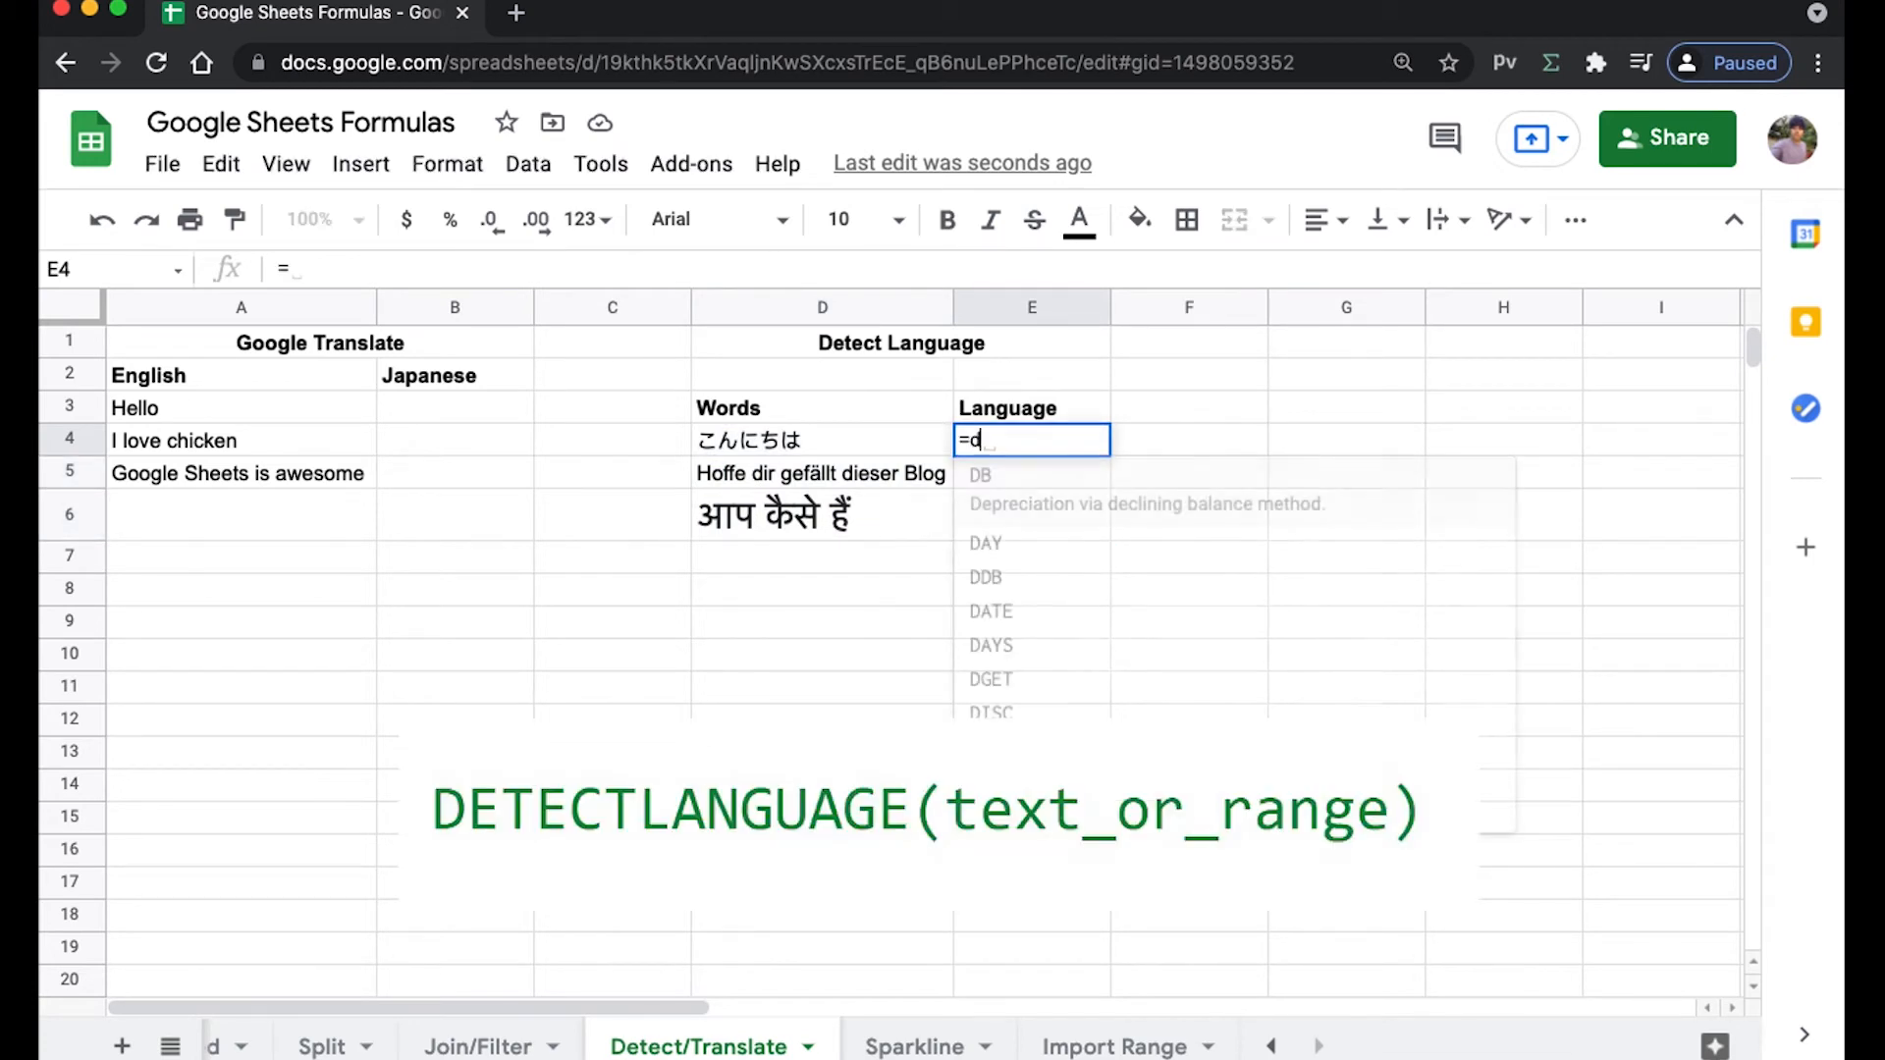
key(BackSpace)
key(BackSpace)
text(ete)
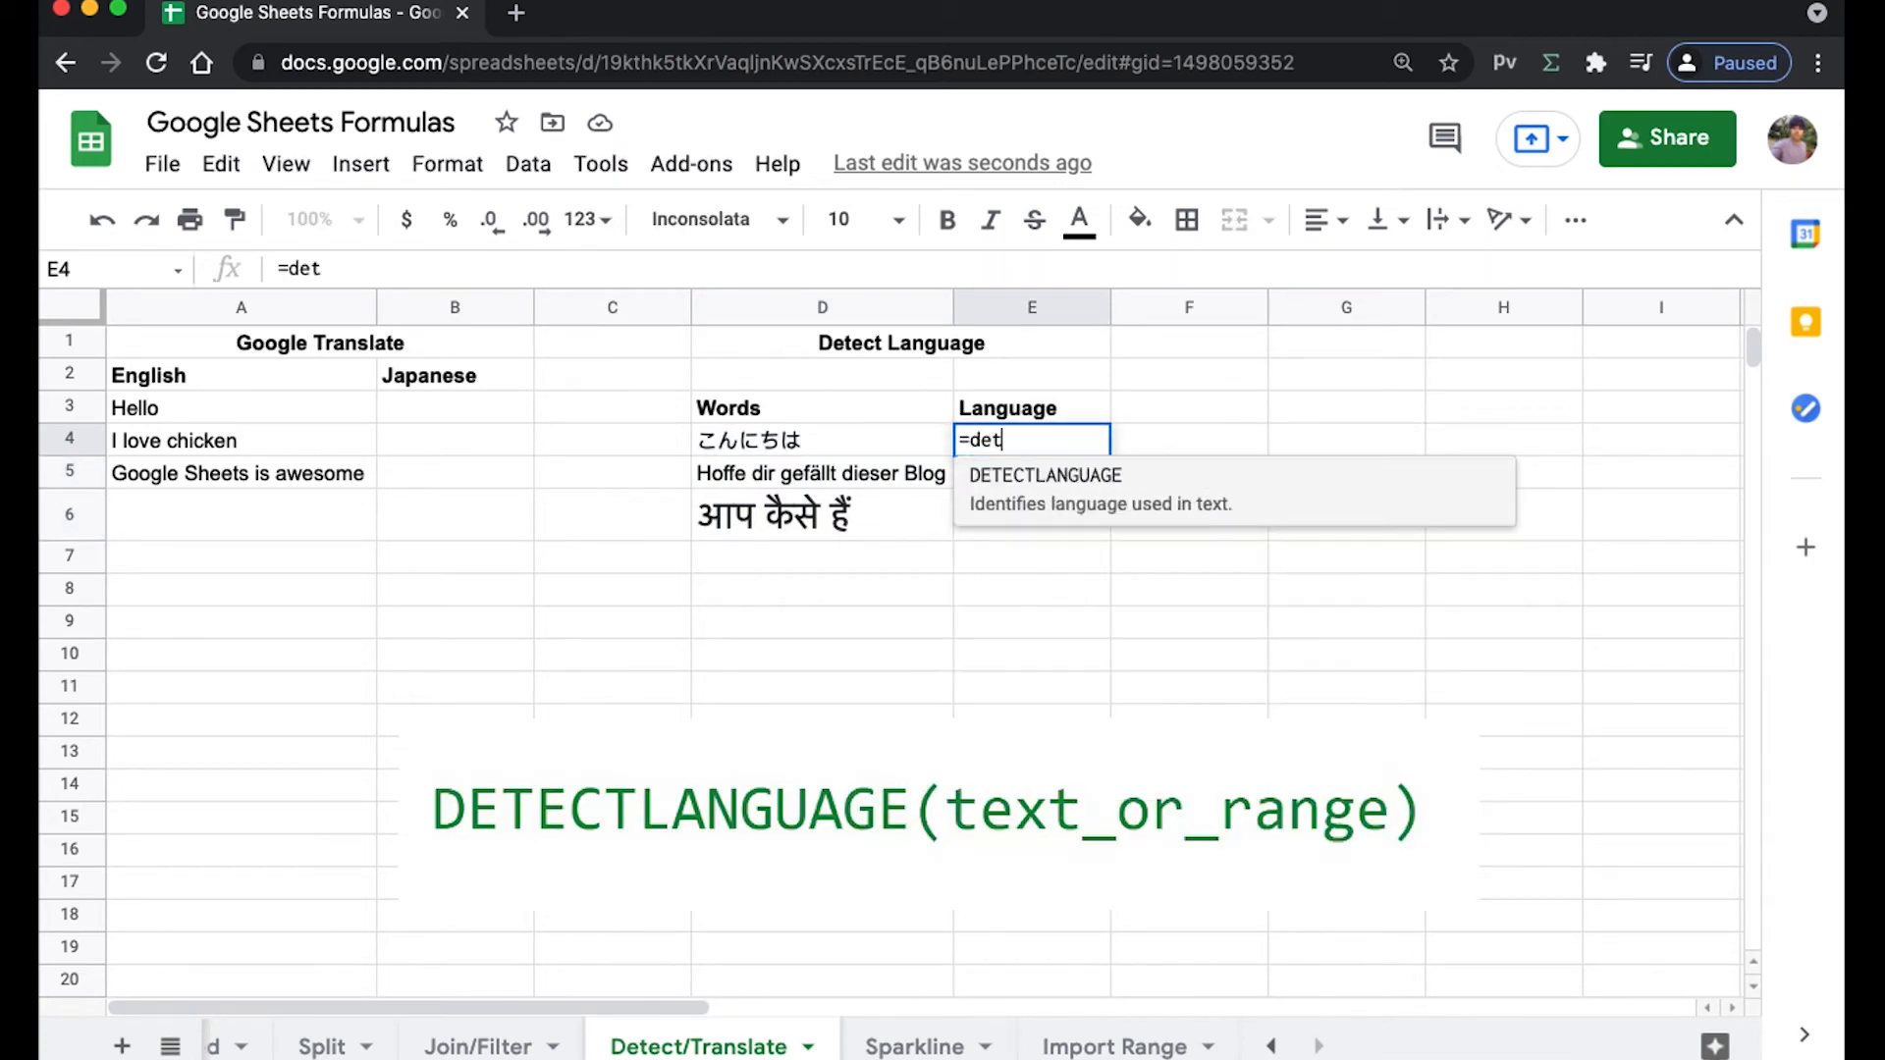
key(Tab)
click(848, 444)
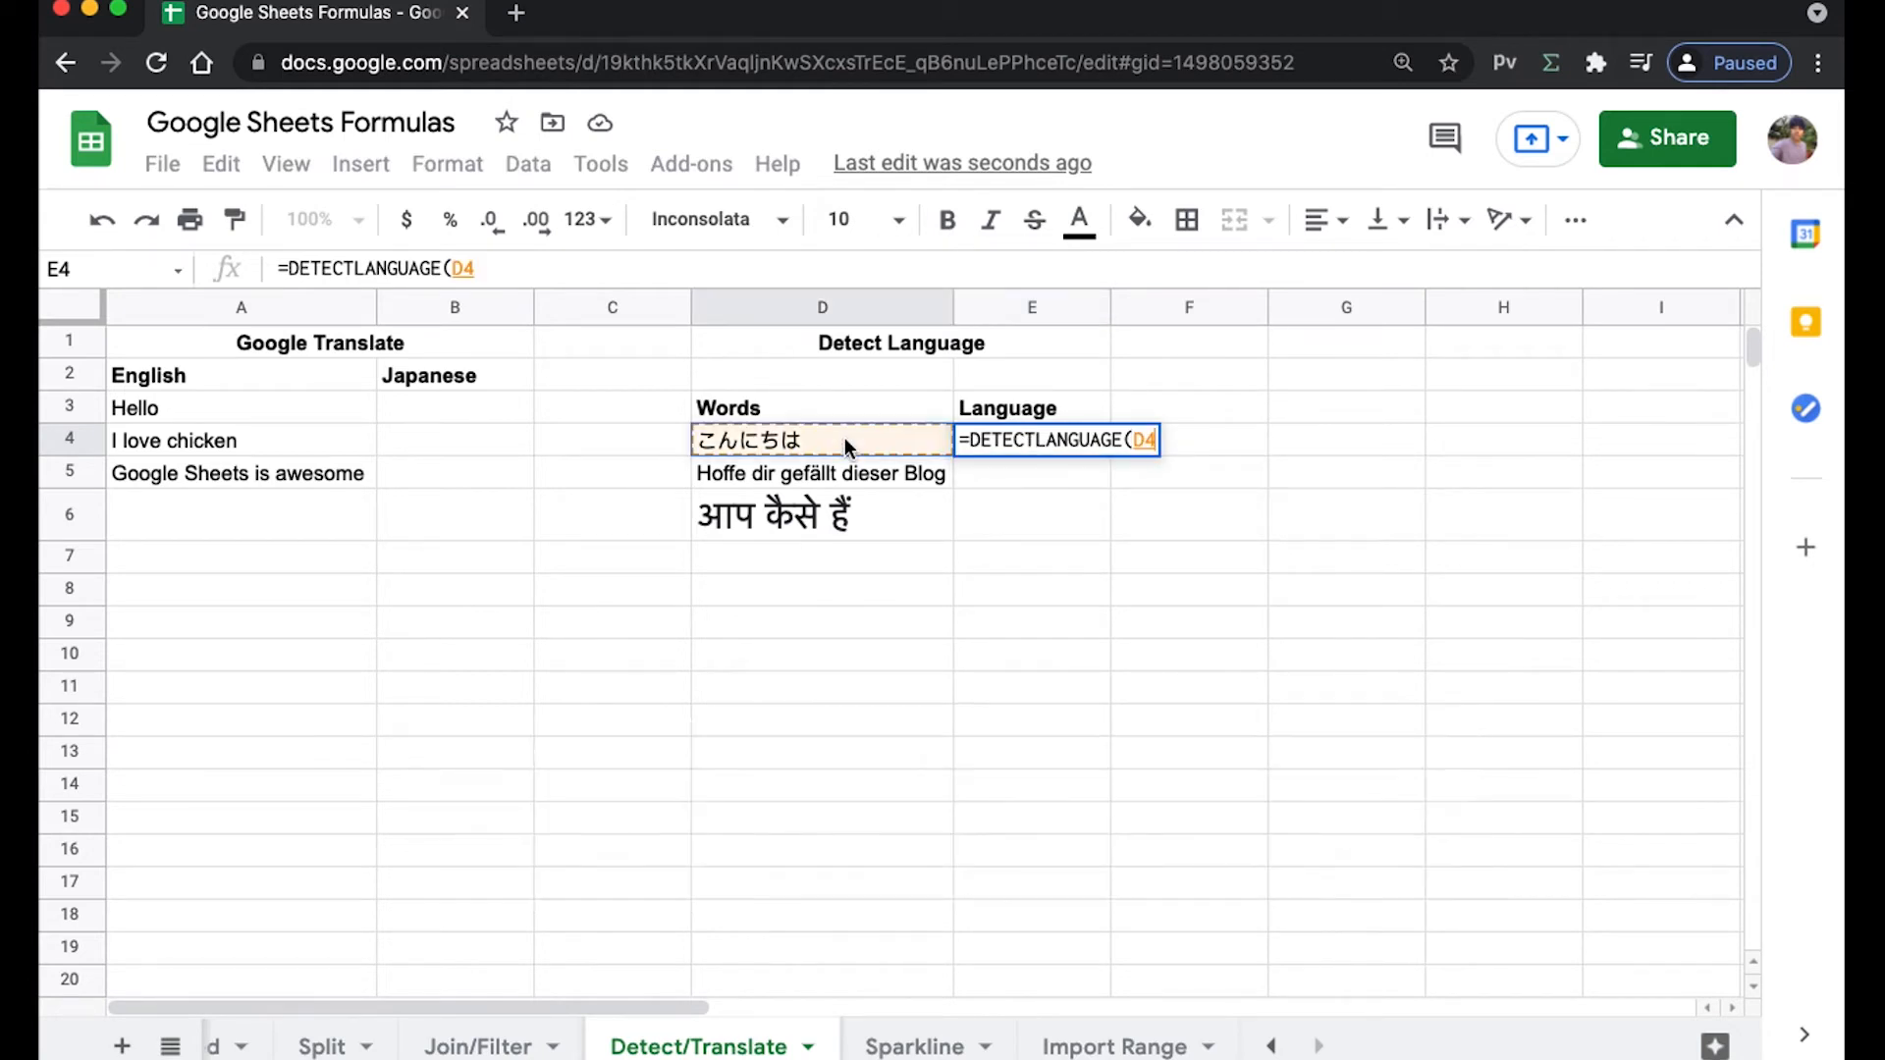
text())
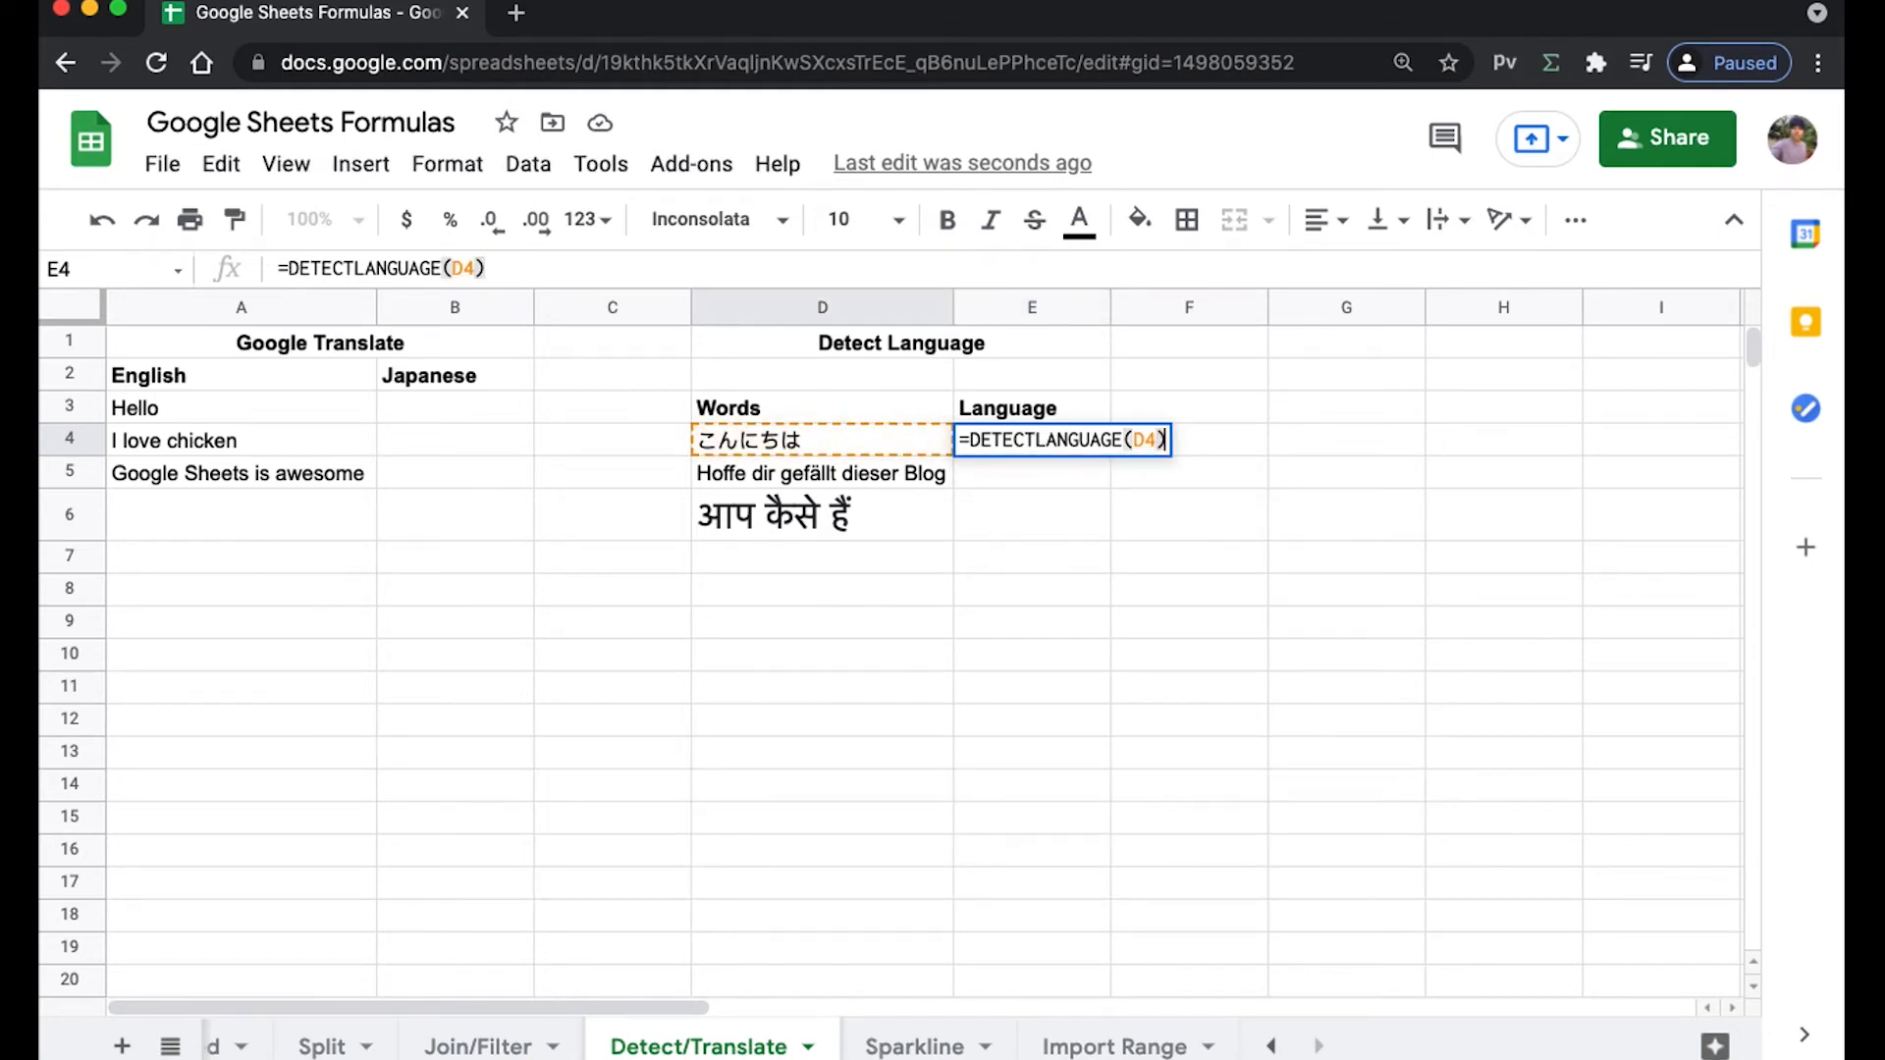
key(Return)
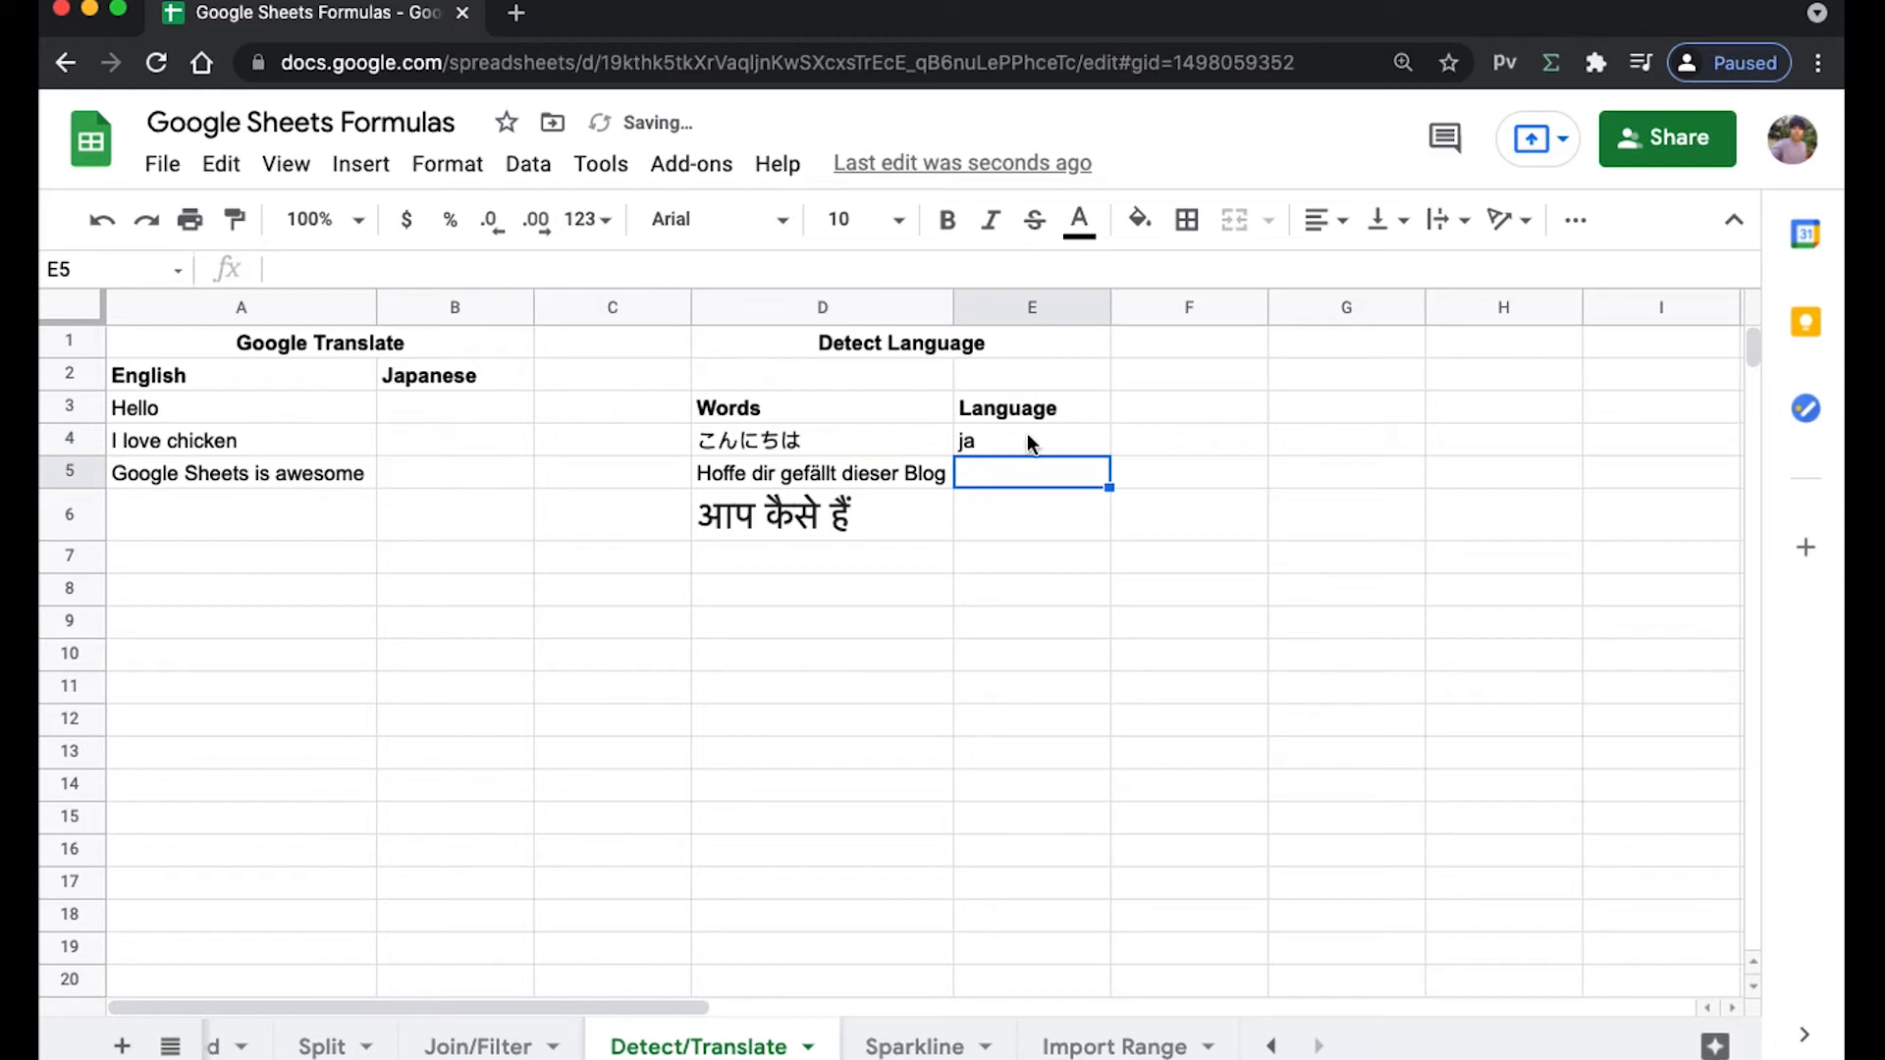
click(1051, 443)
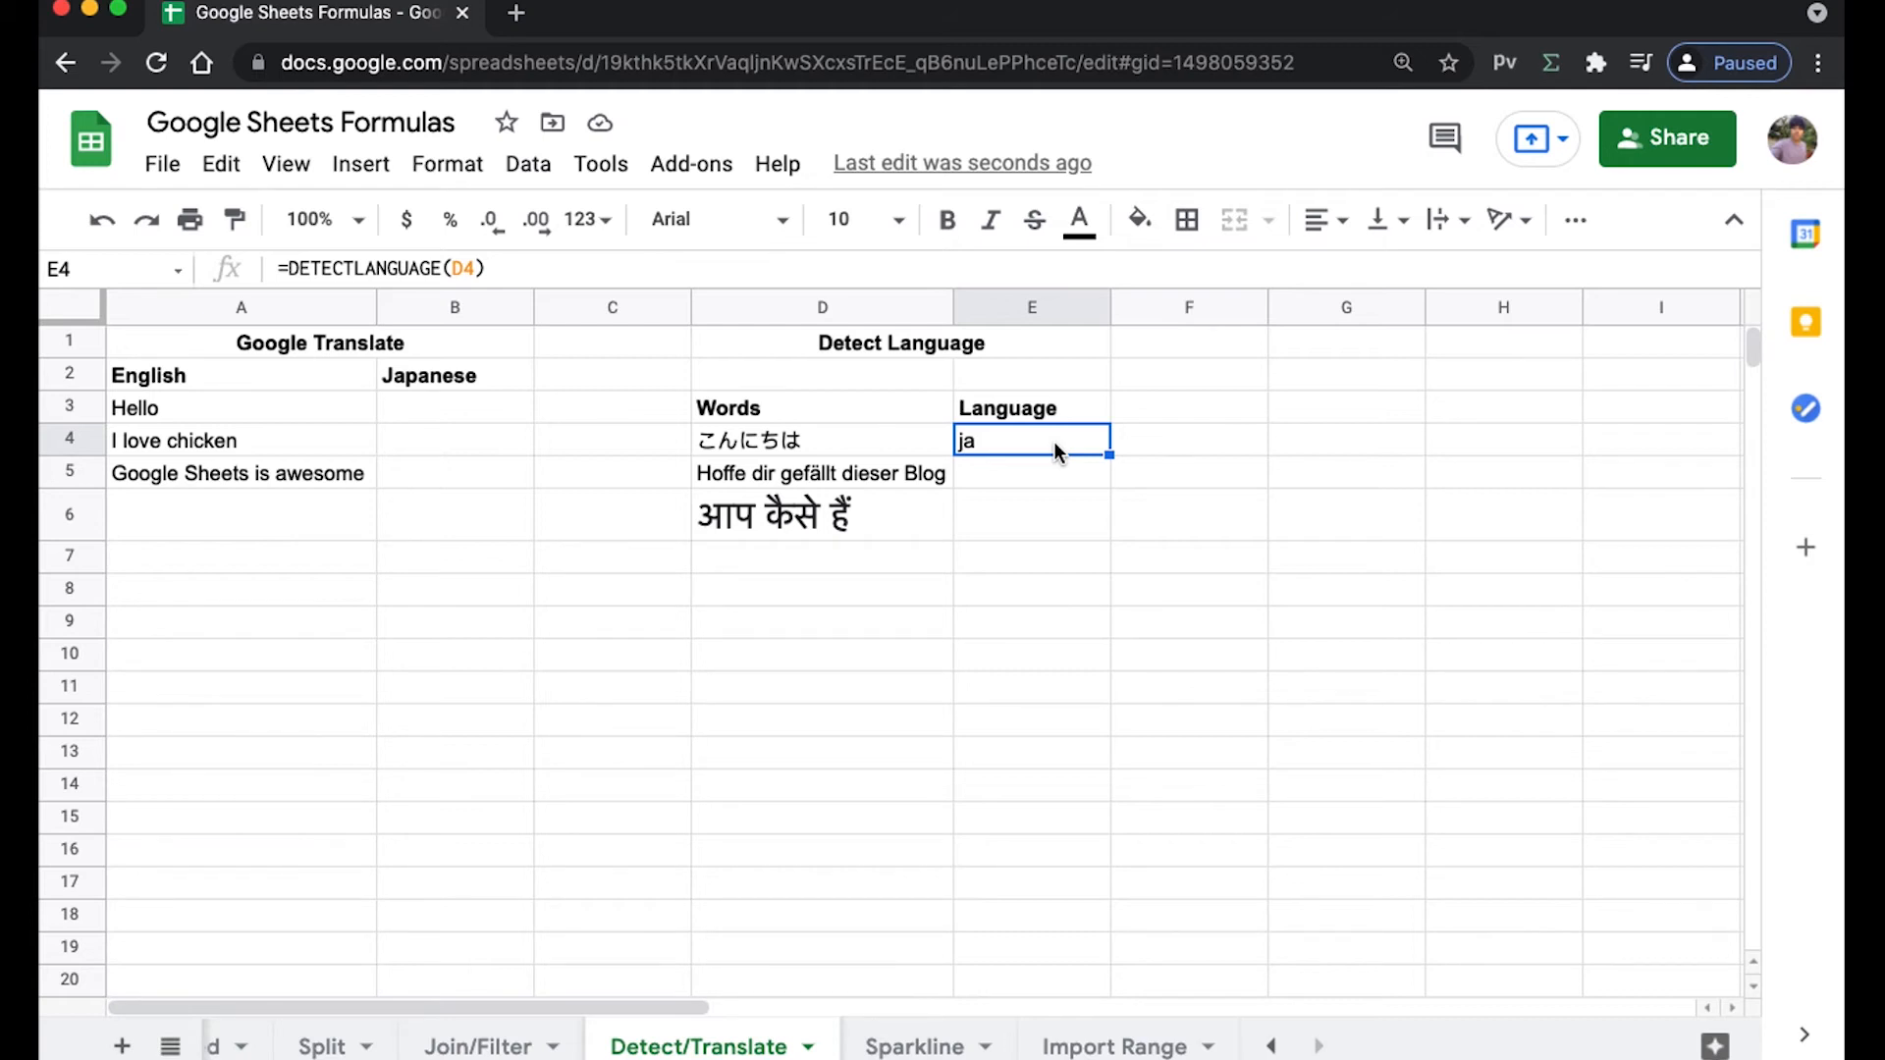
Enter =DETECTLANGUAGE(D6) in cell E6 to identify the language of the third phrase and check its result.
key(Down)
key(Down)
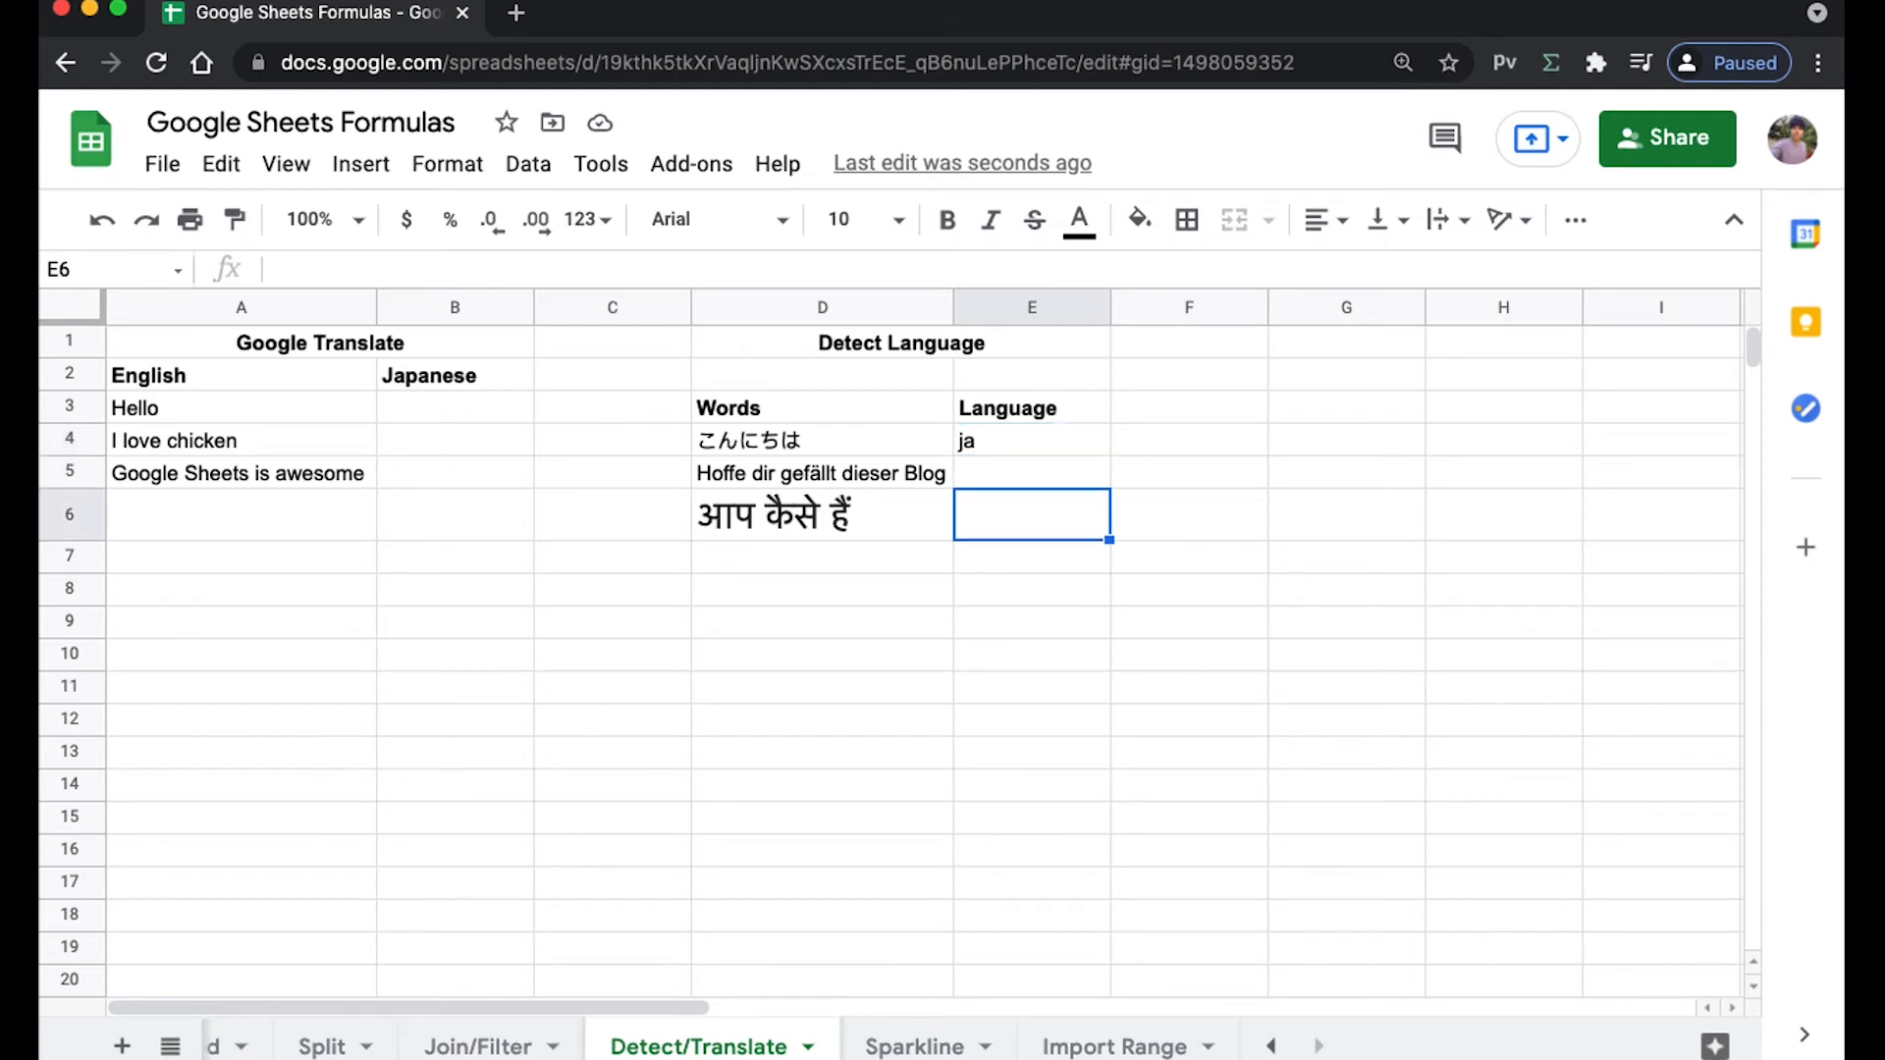
text(=det)
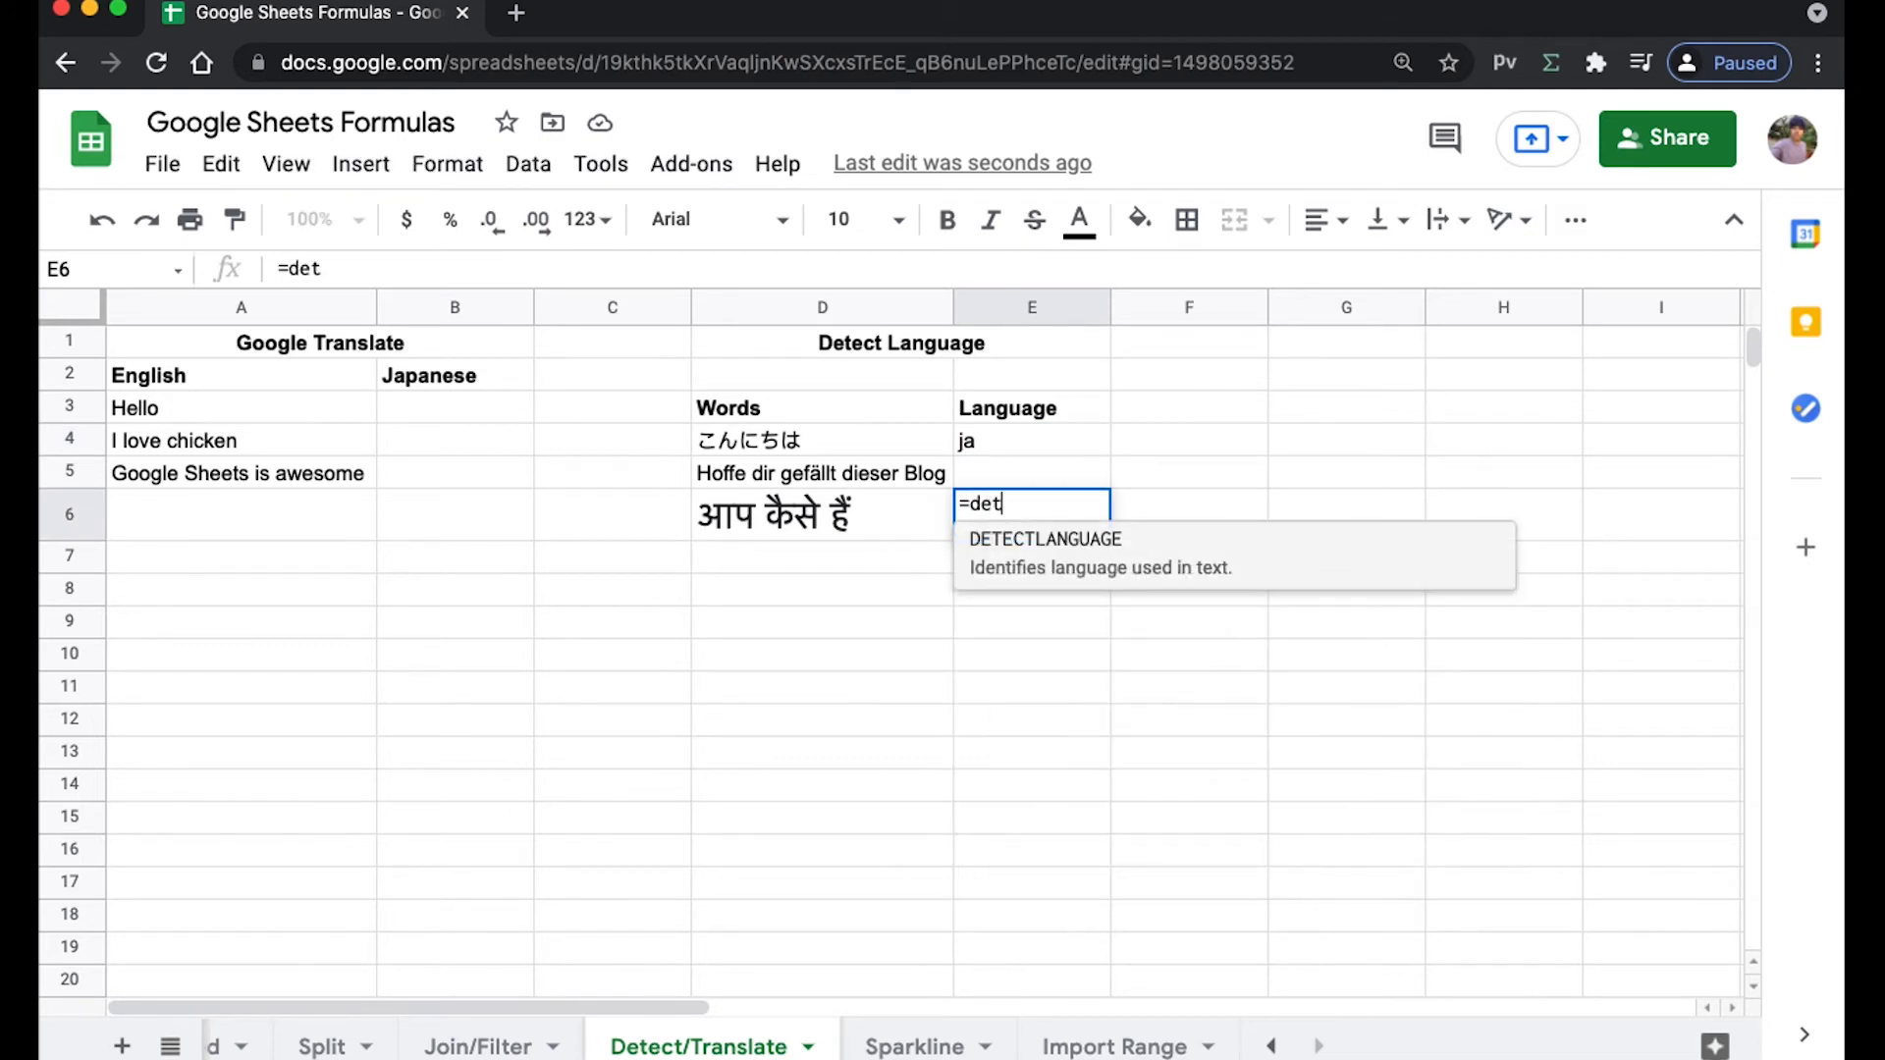
key(Tab)
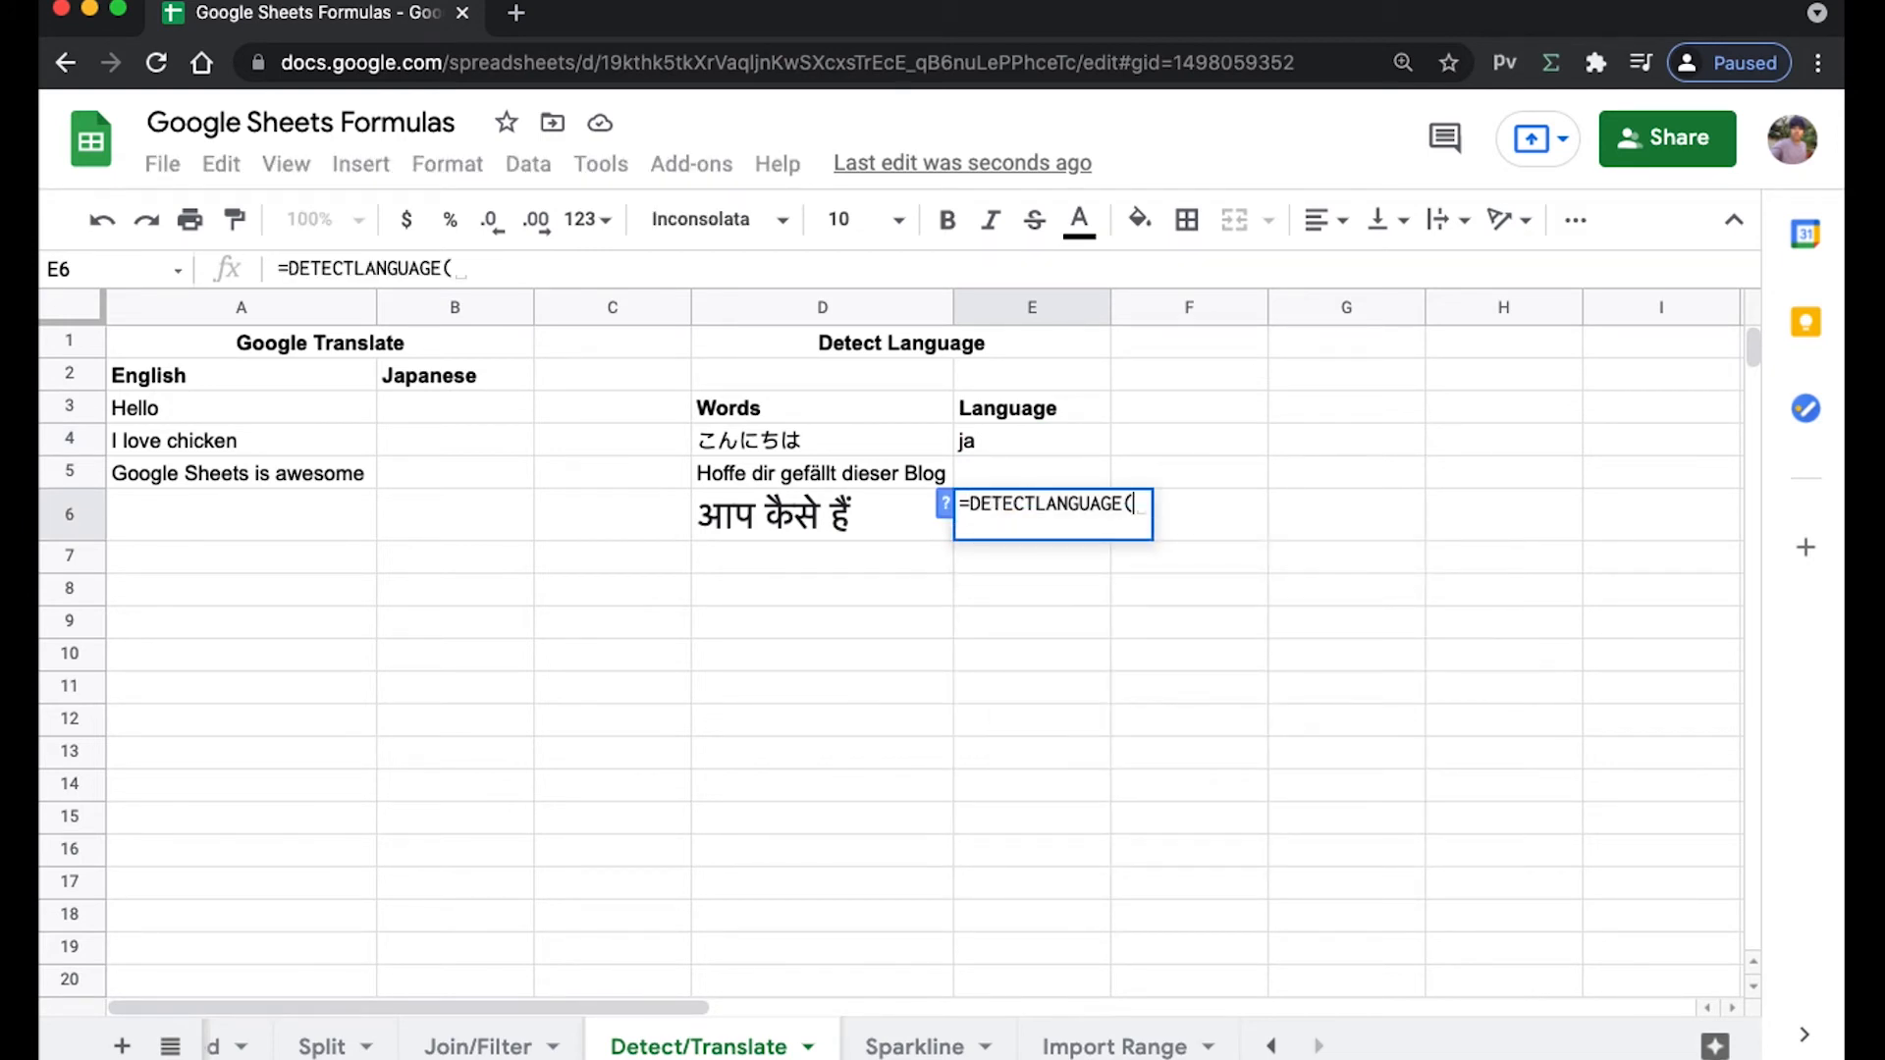
click(776, 518)
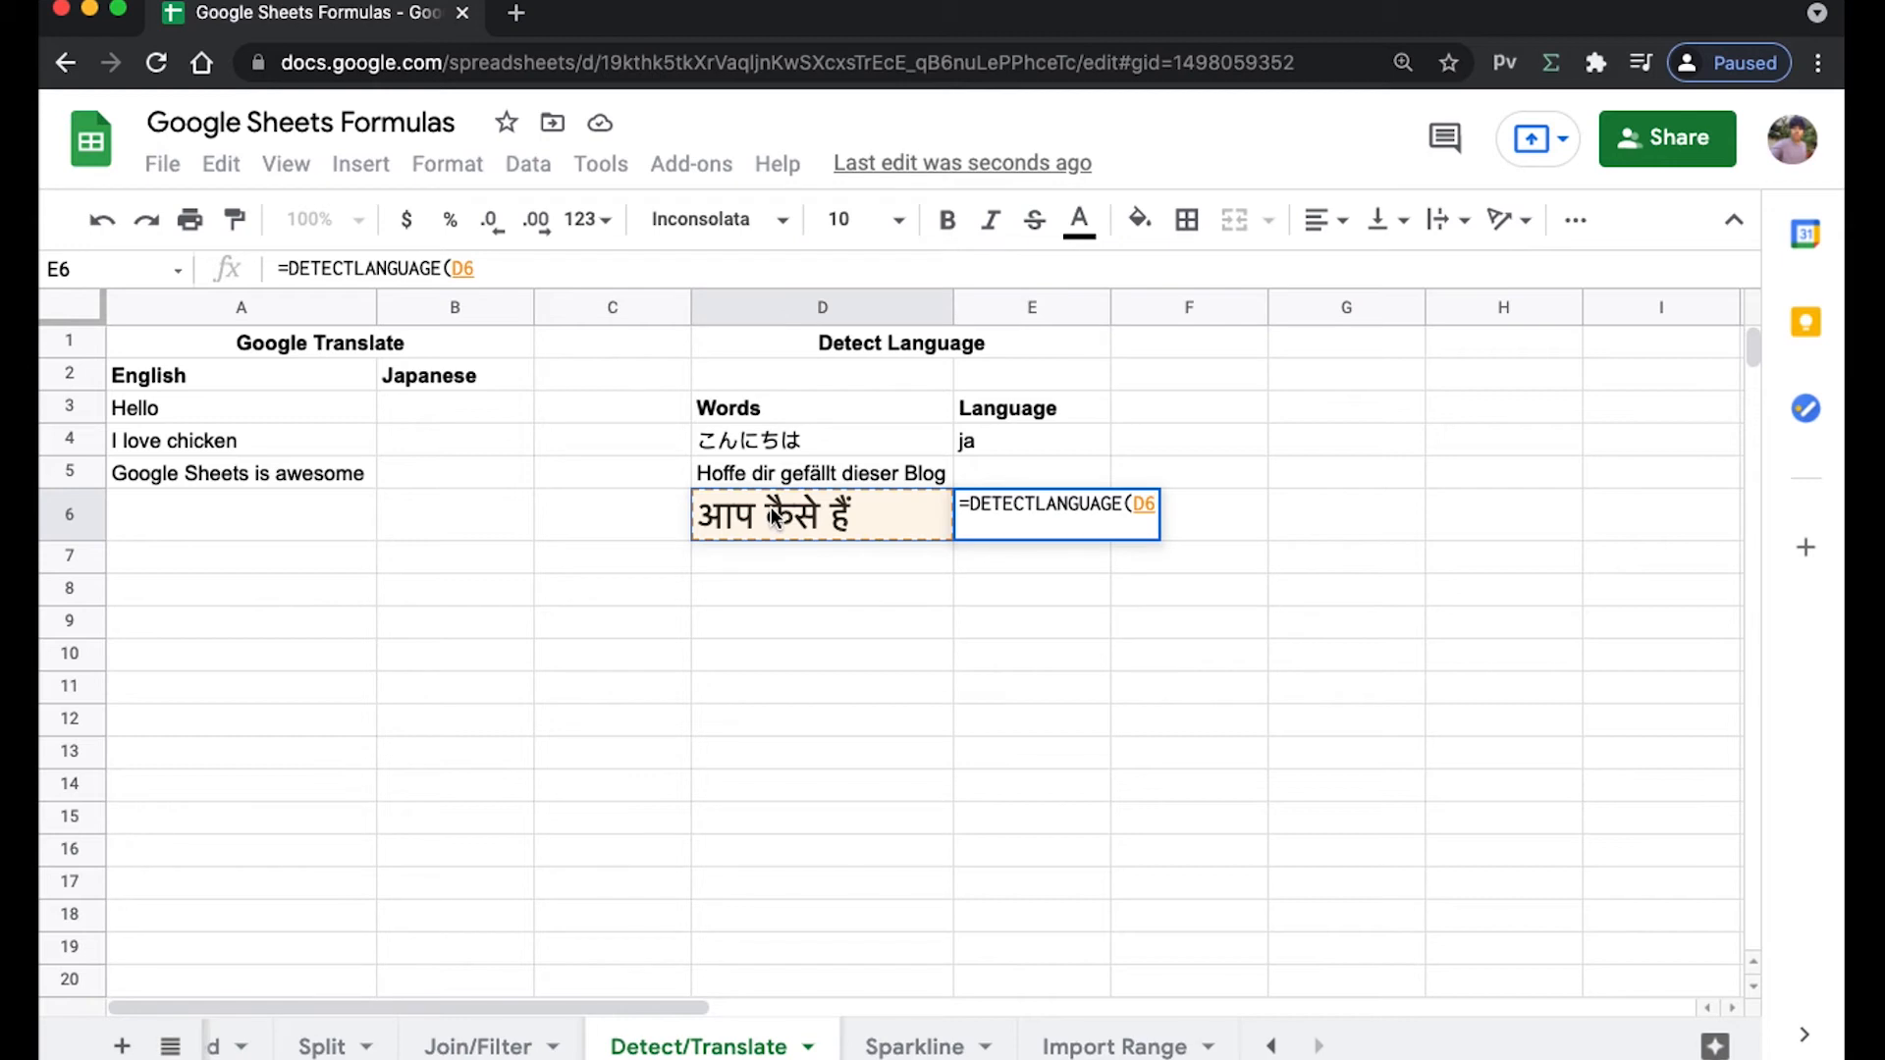
text())
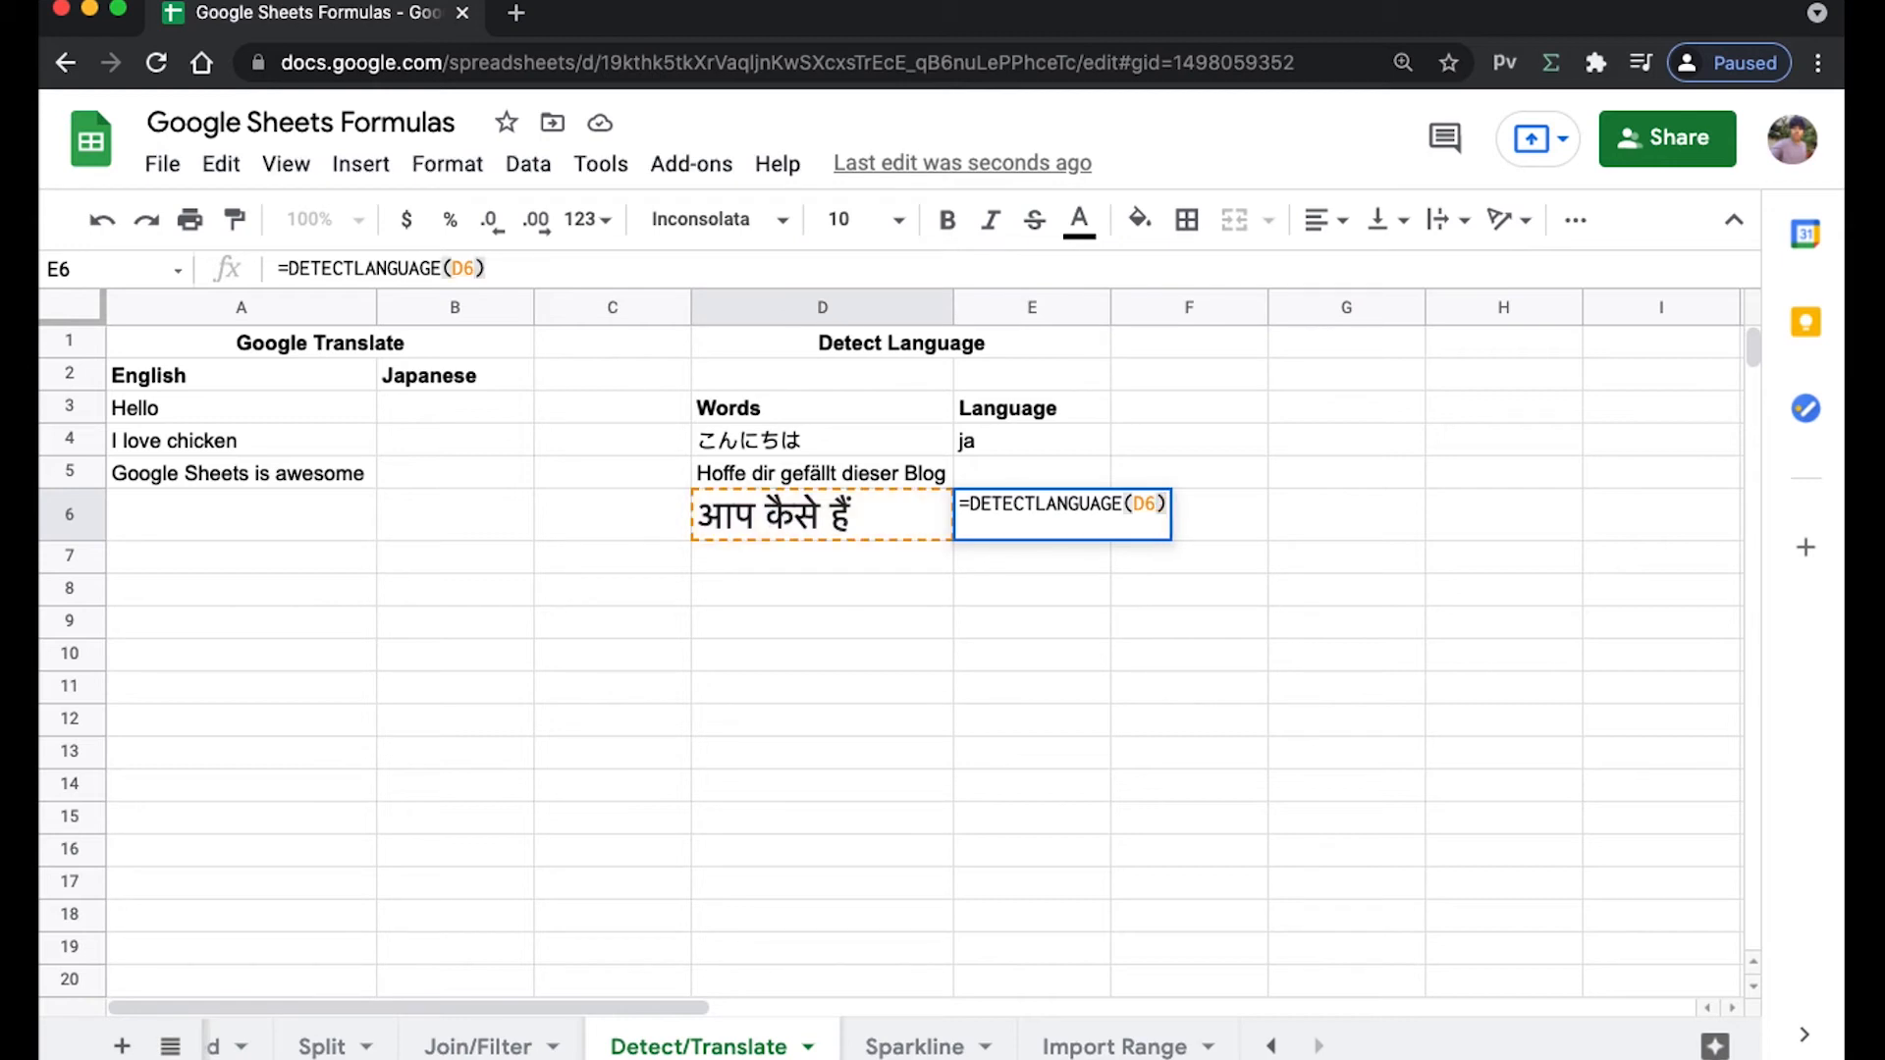
key(Return)
click(1051, 518)
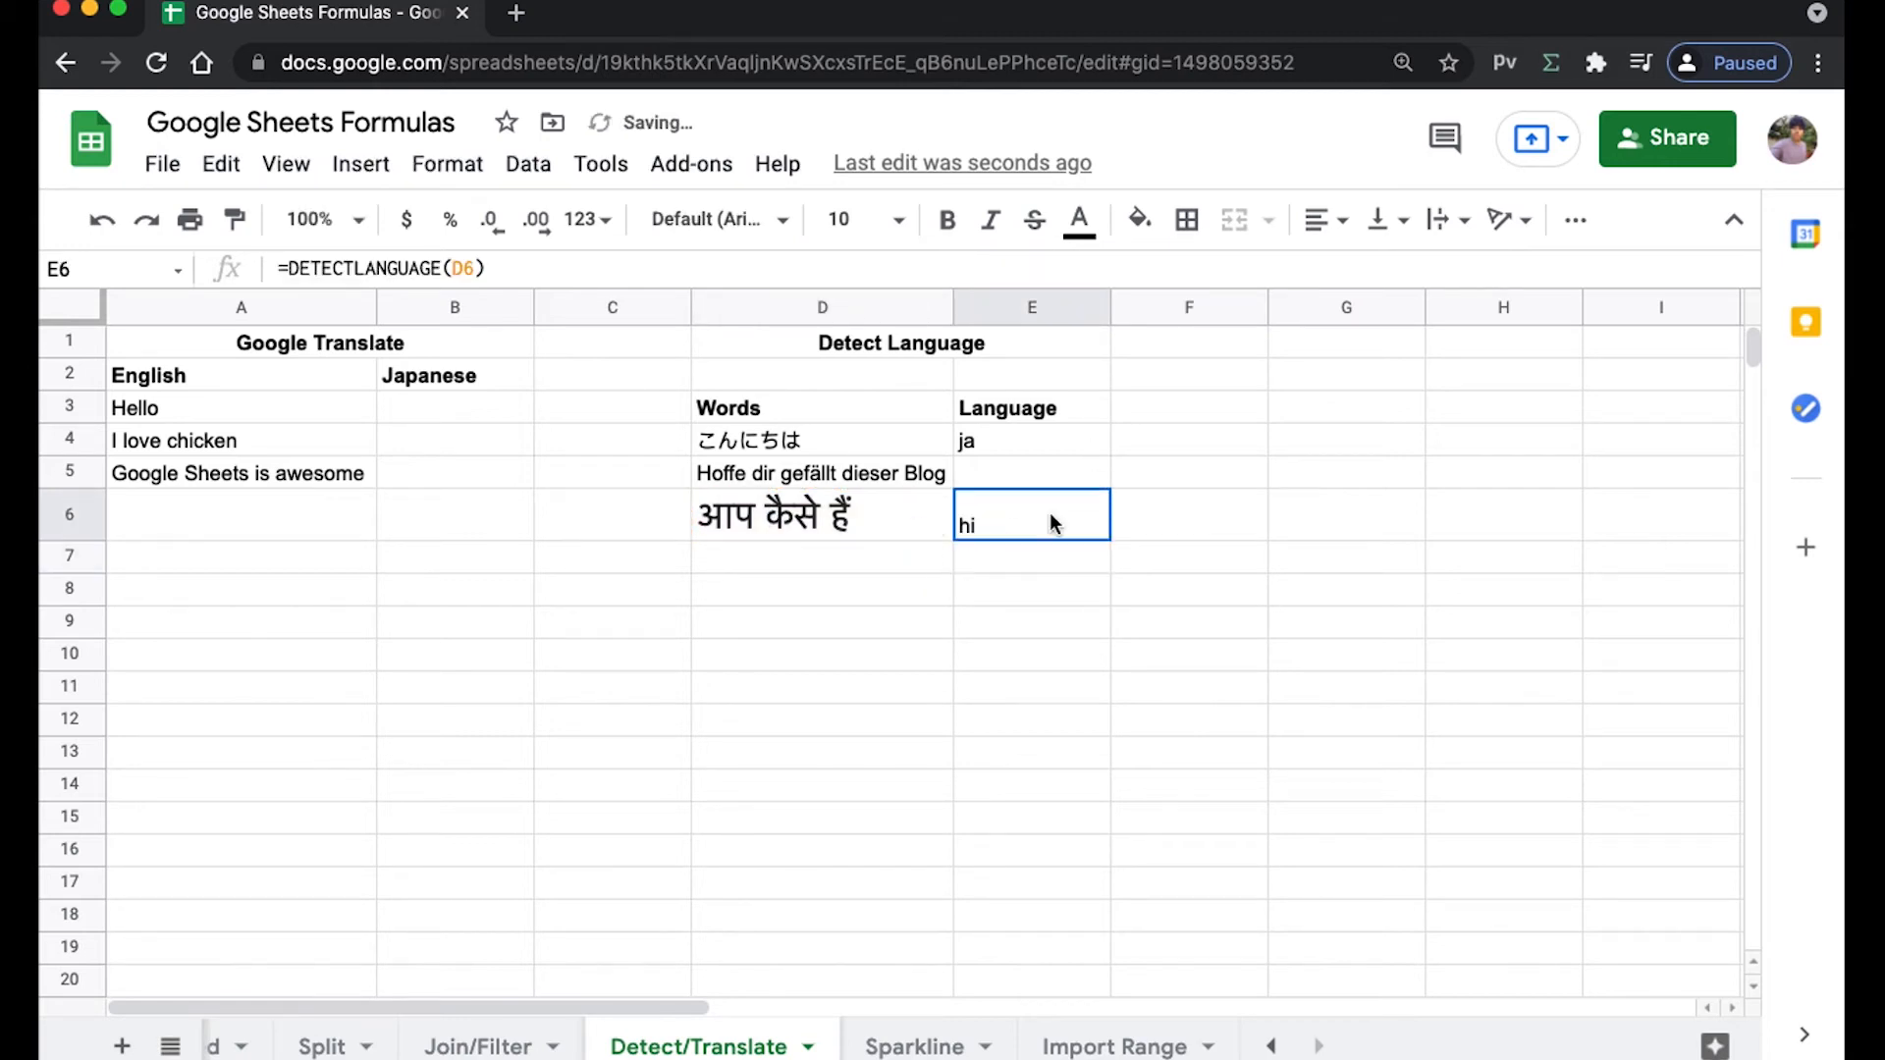
Look up GOOGLETRANSLATE() in the Formulas to be Covered list and review the language code in E4 on the Detect/Translate sheet.
click(595, 705)
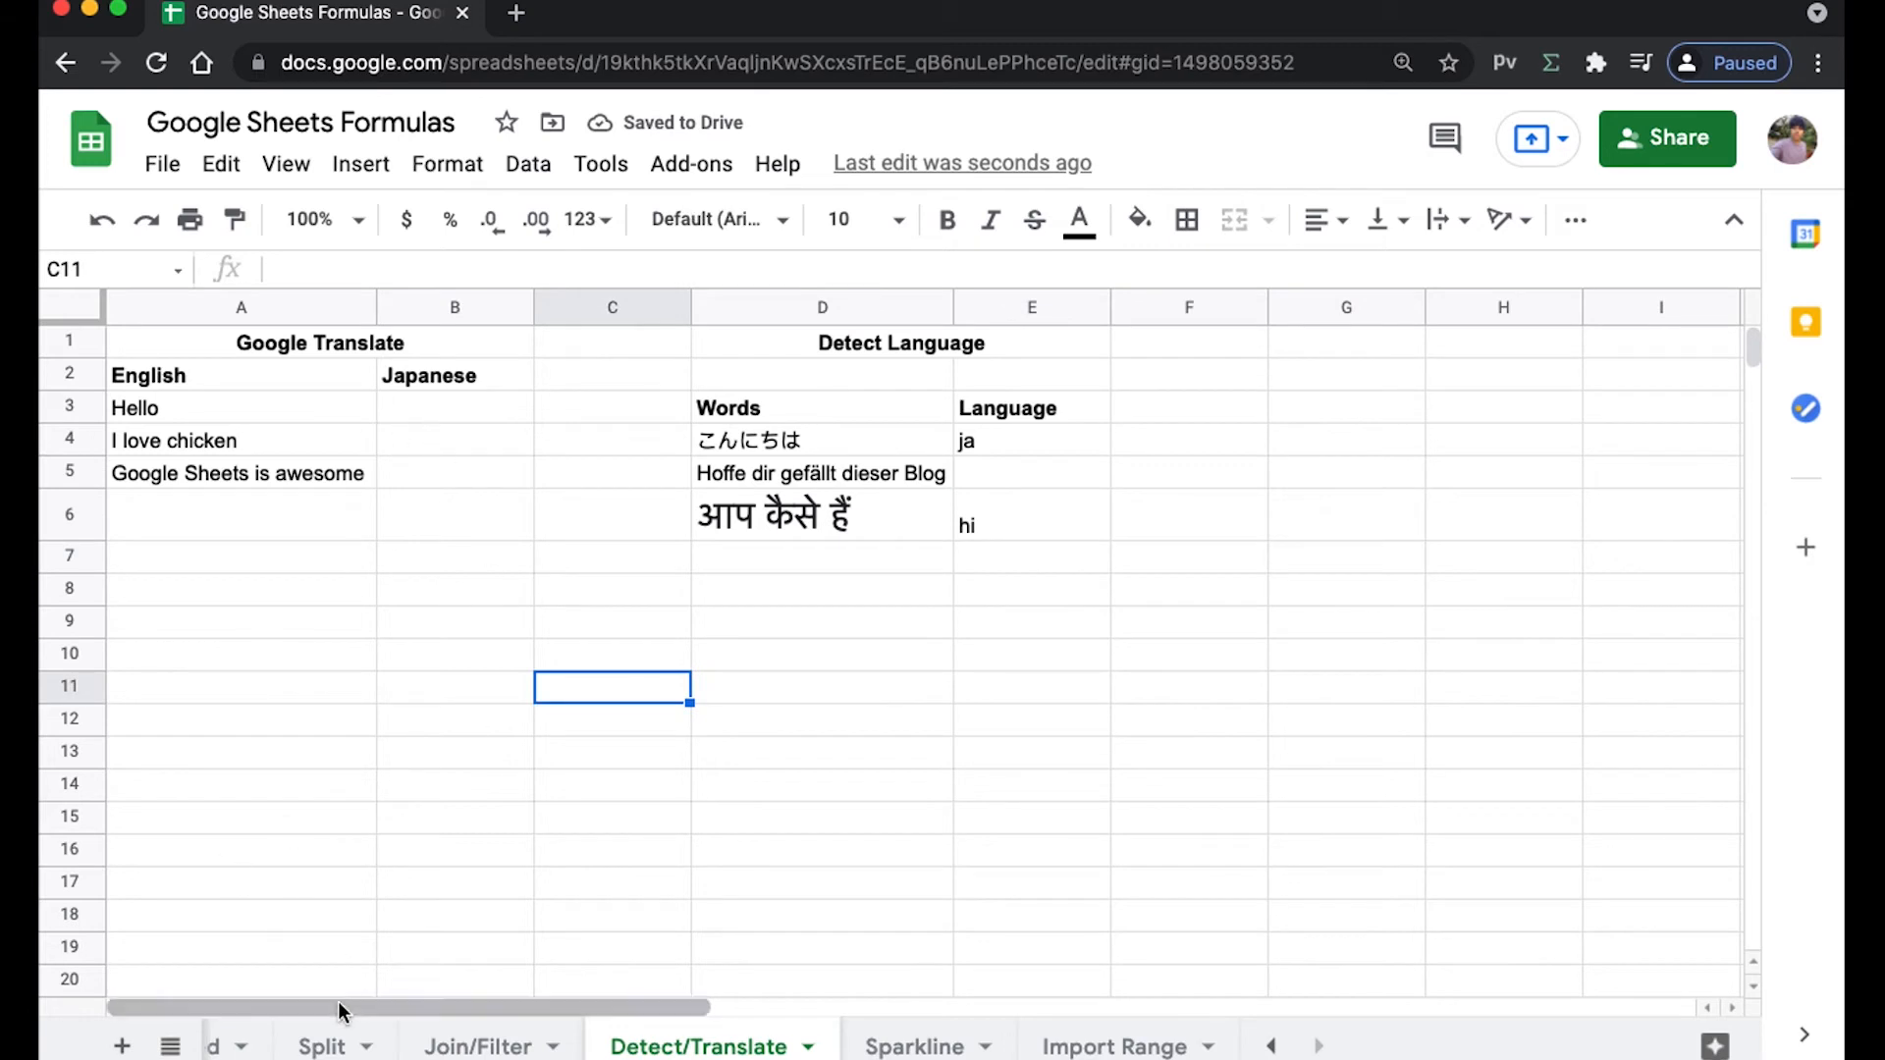
scroll(392, 1043, left, 5)
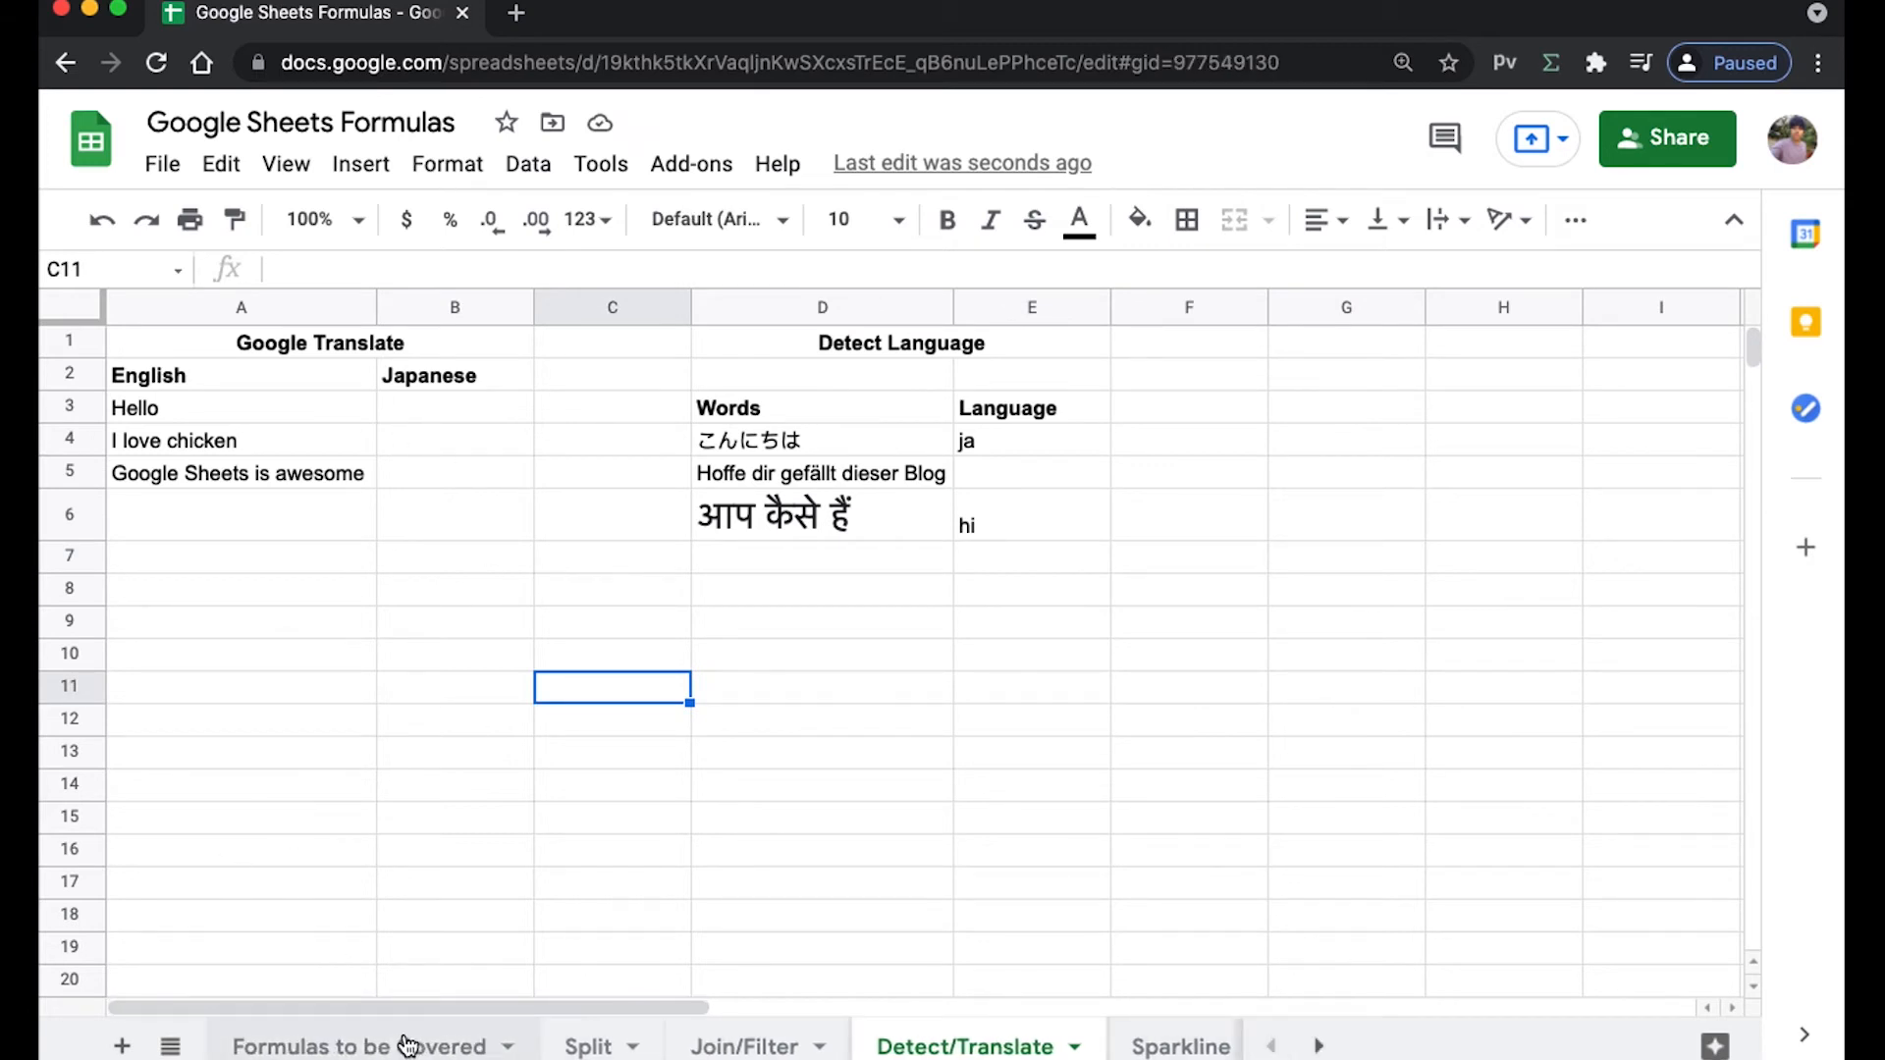
click(407, 1044)
click(439, 743)
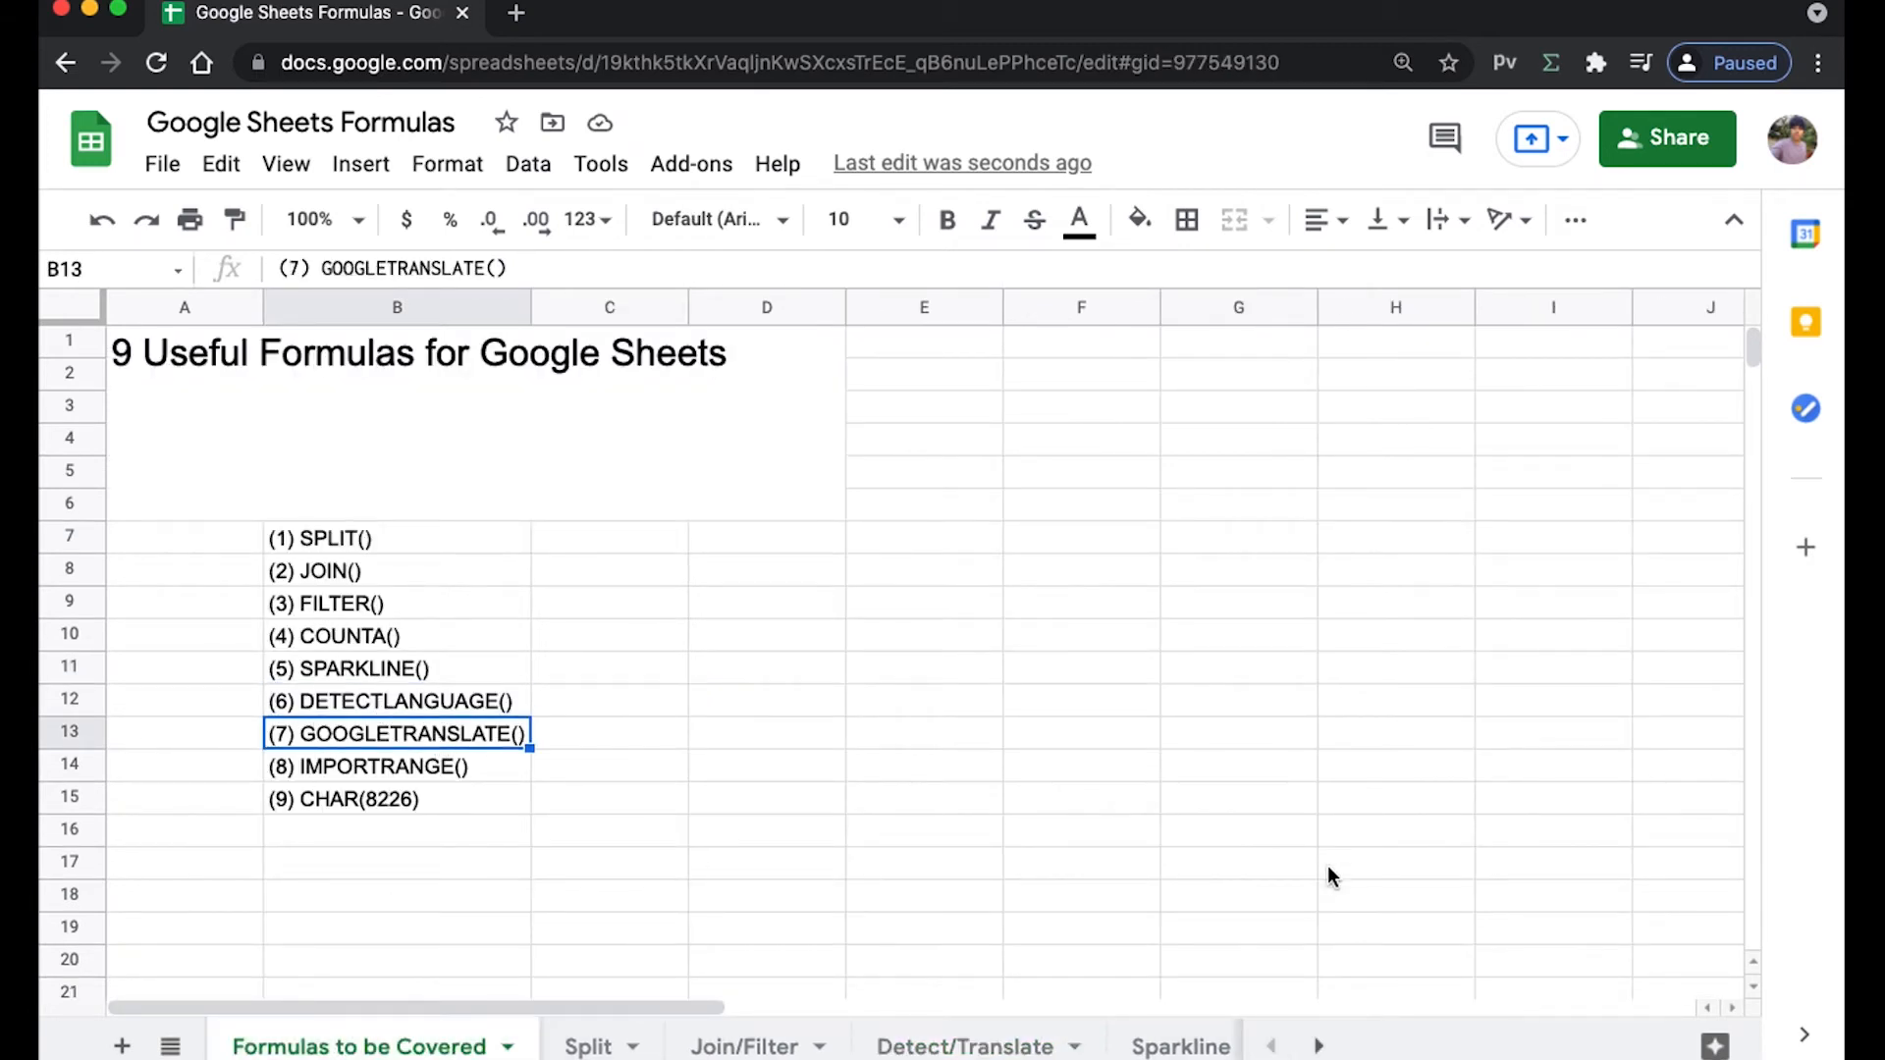
click(1318, 1046)
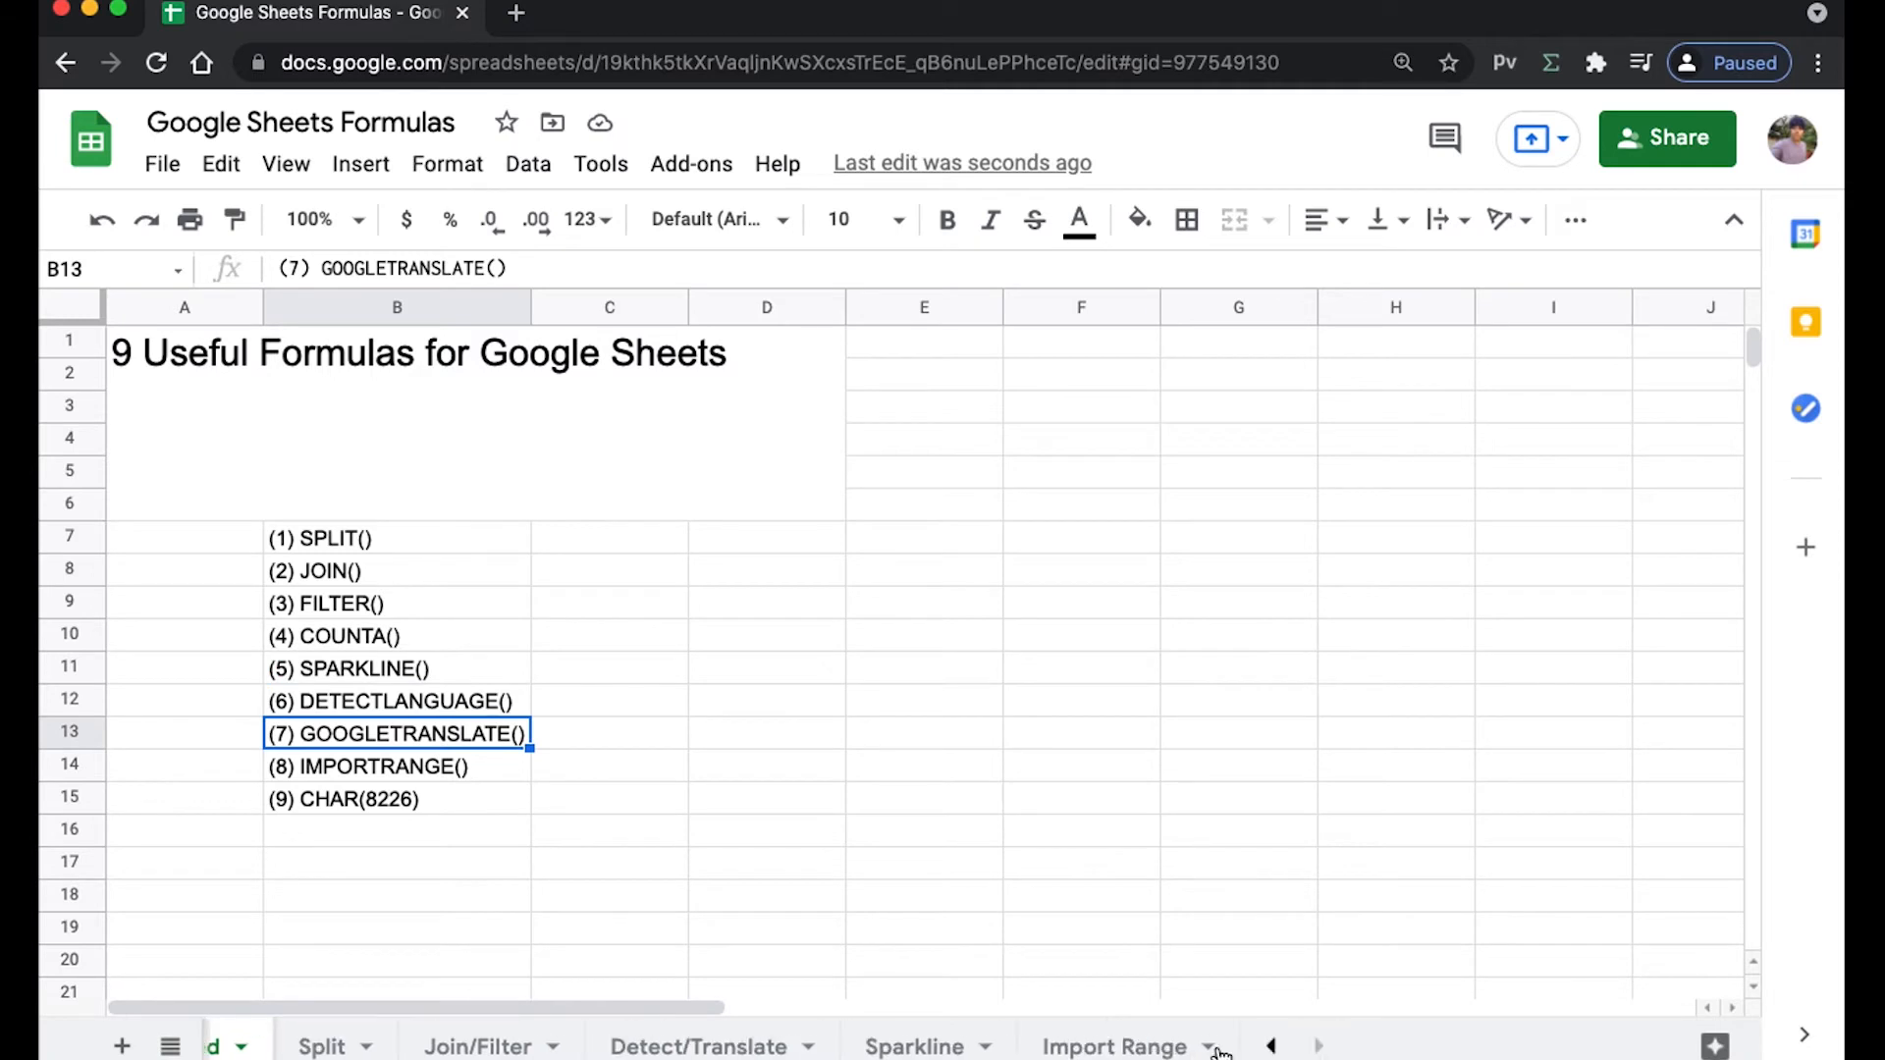
click(700, 1046)
click(1011, 447)
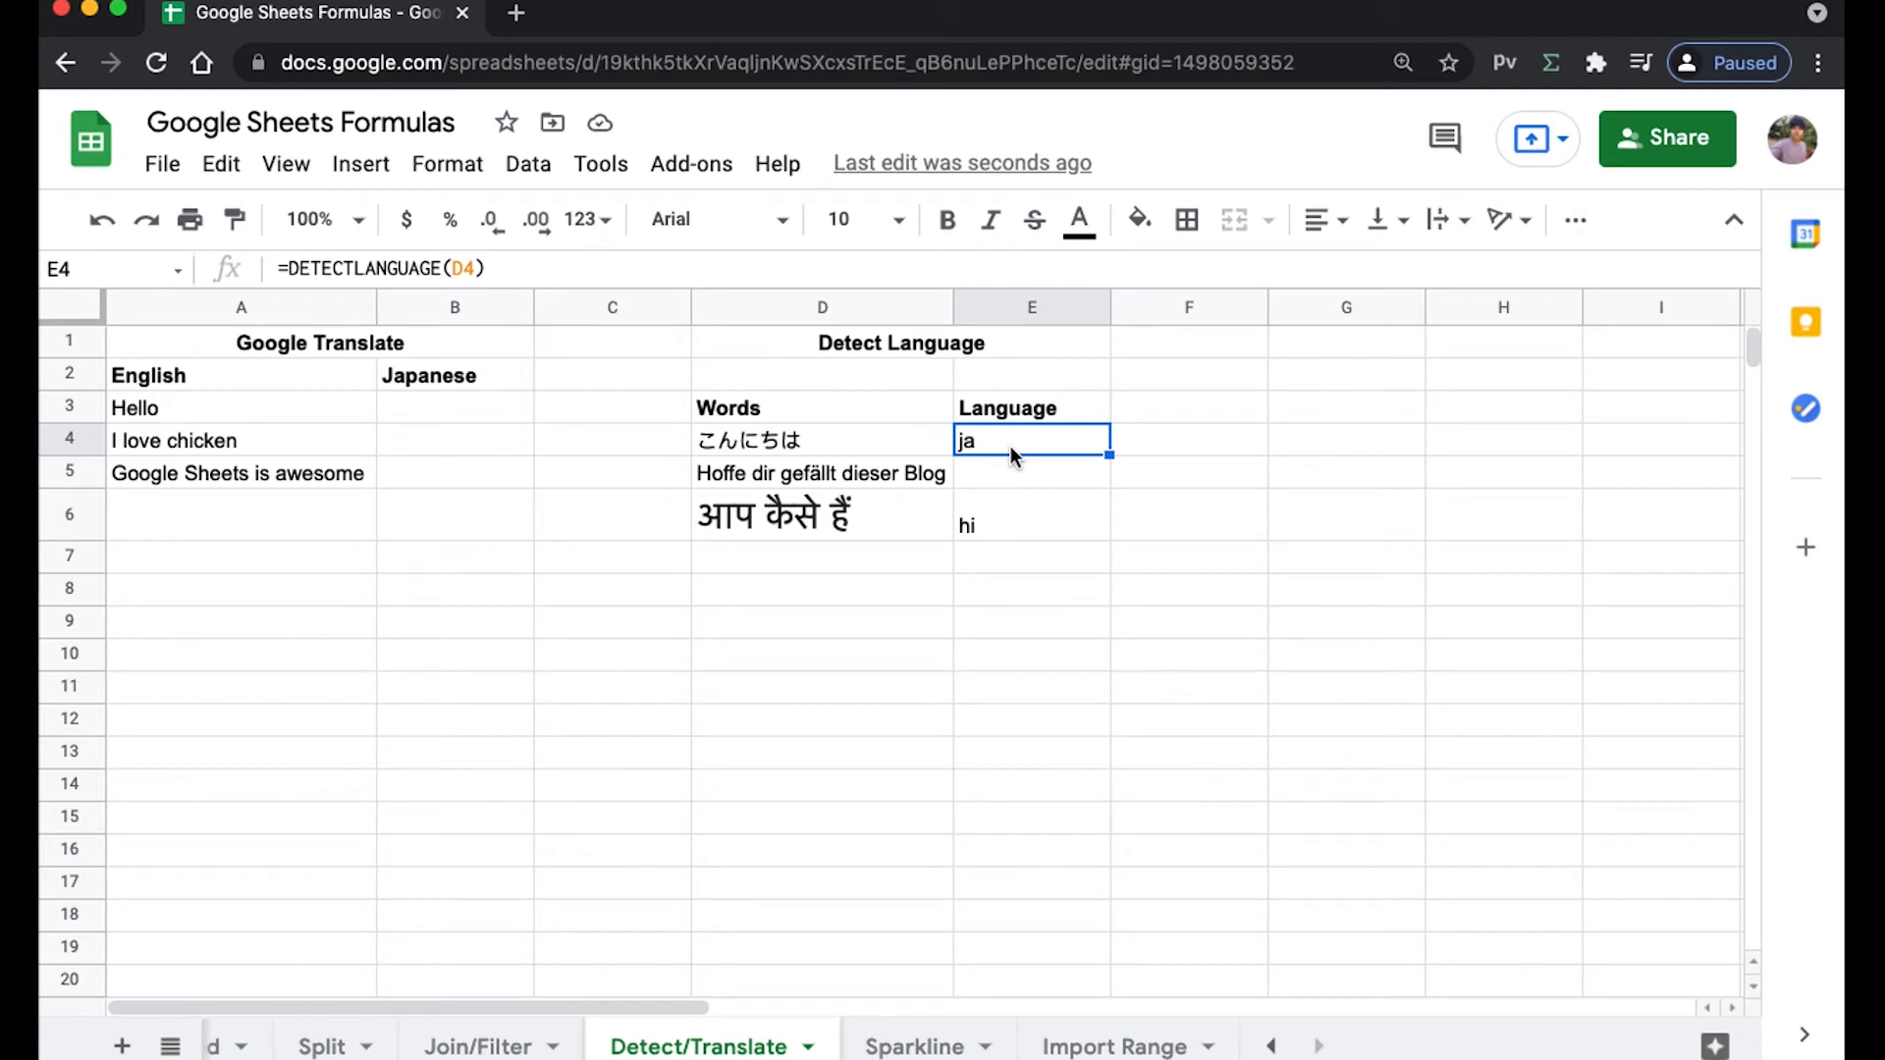
Enter =GOOGLETRANSLATE(A3,"en","ja") in cell B3 to translate the first English word into Japanese and check its result.
click(503, 421)
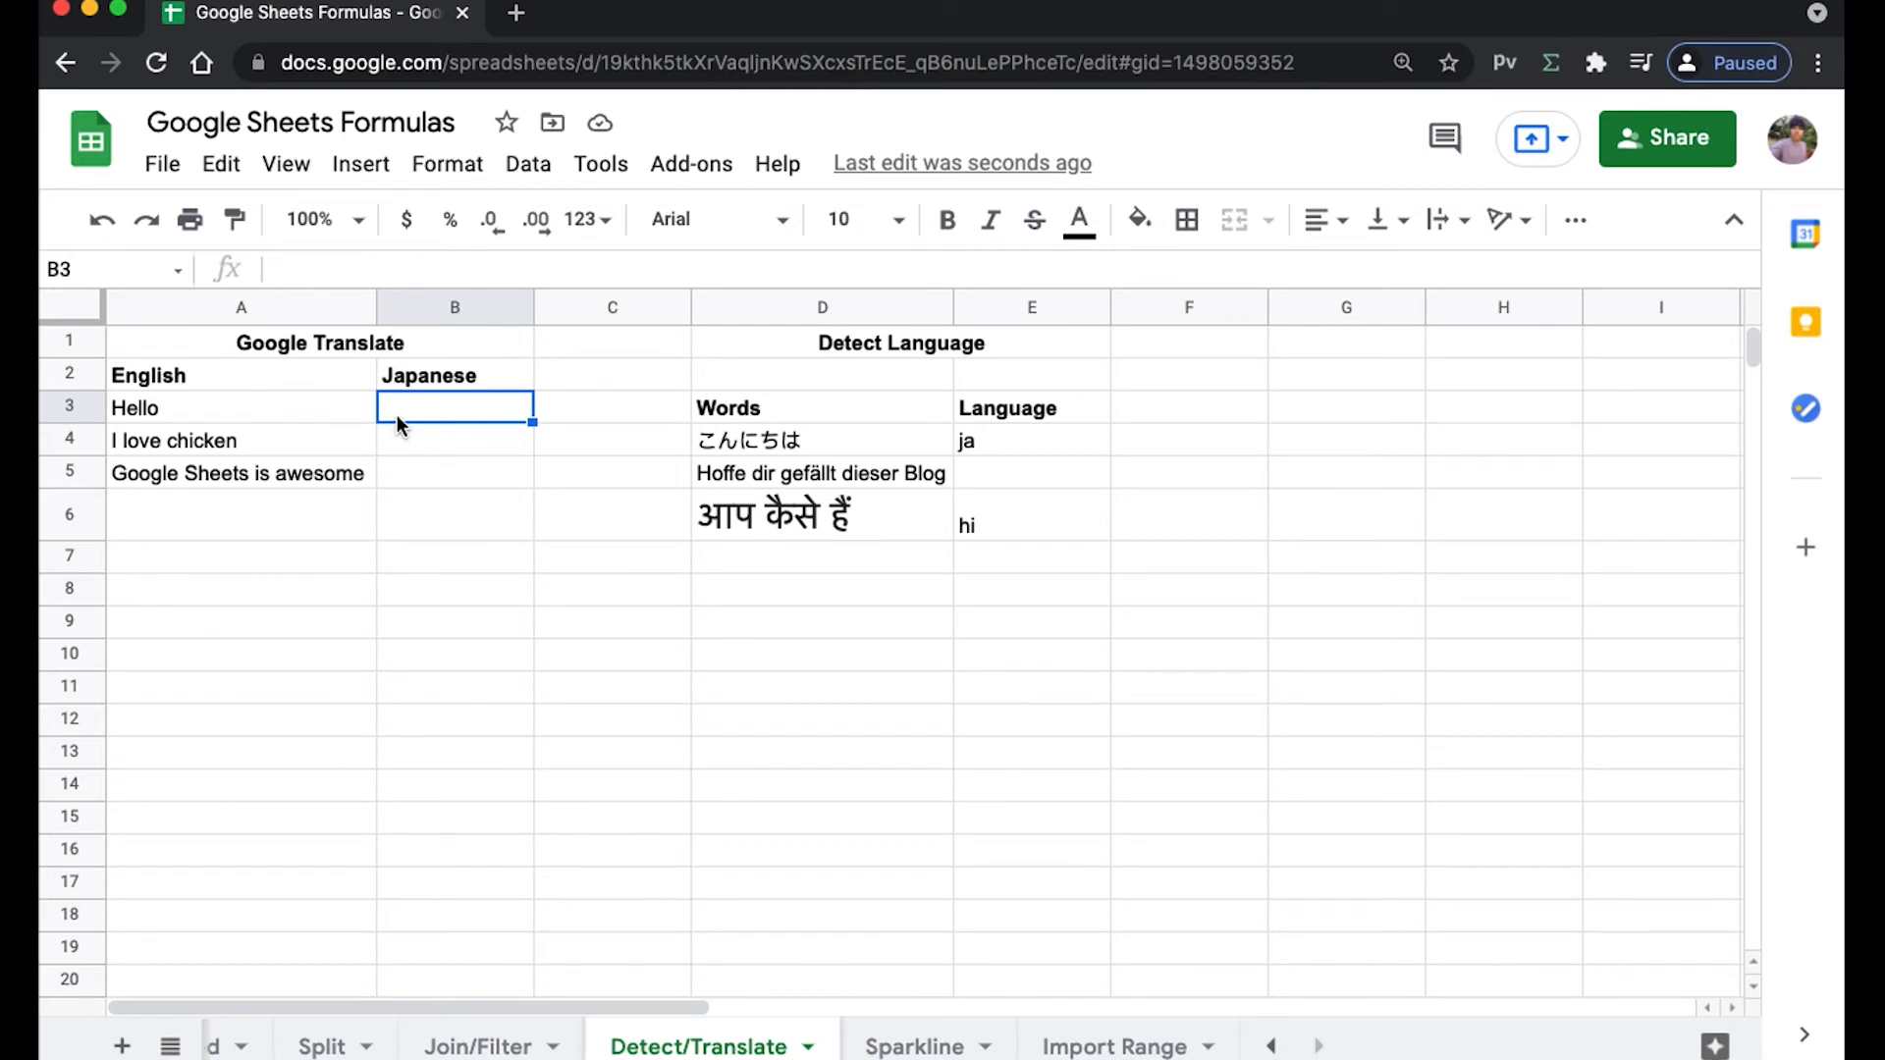
text(=goole)
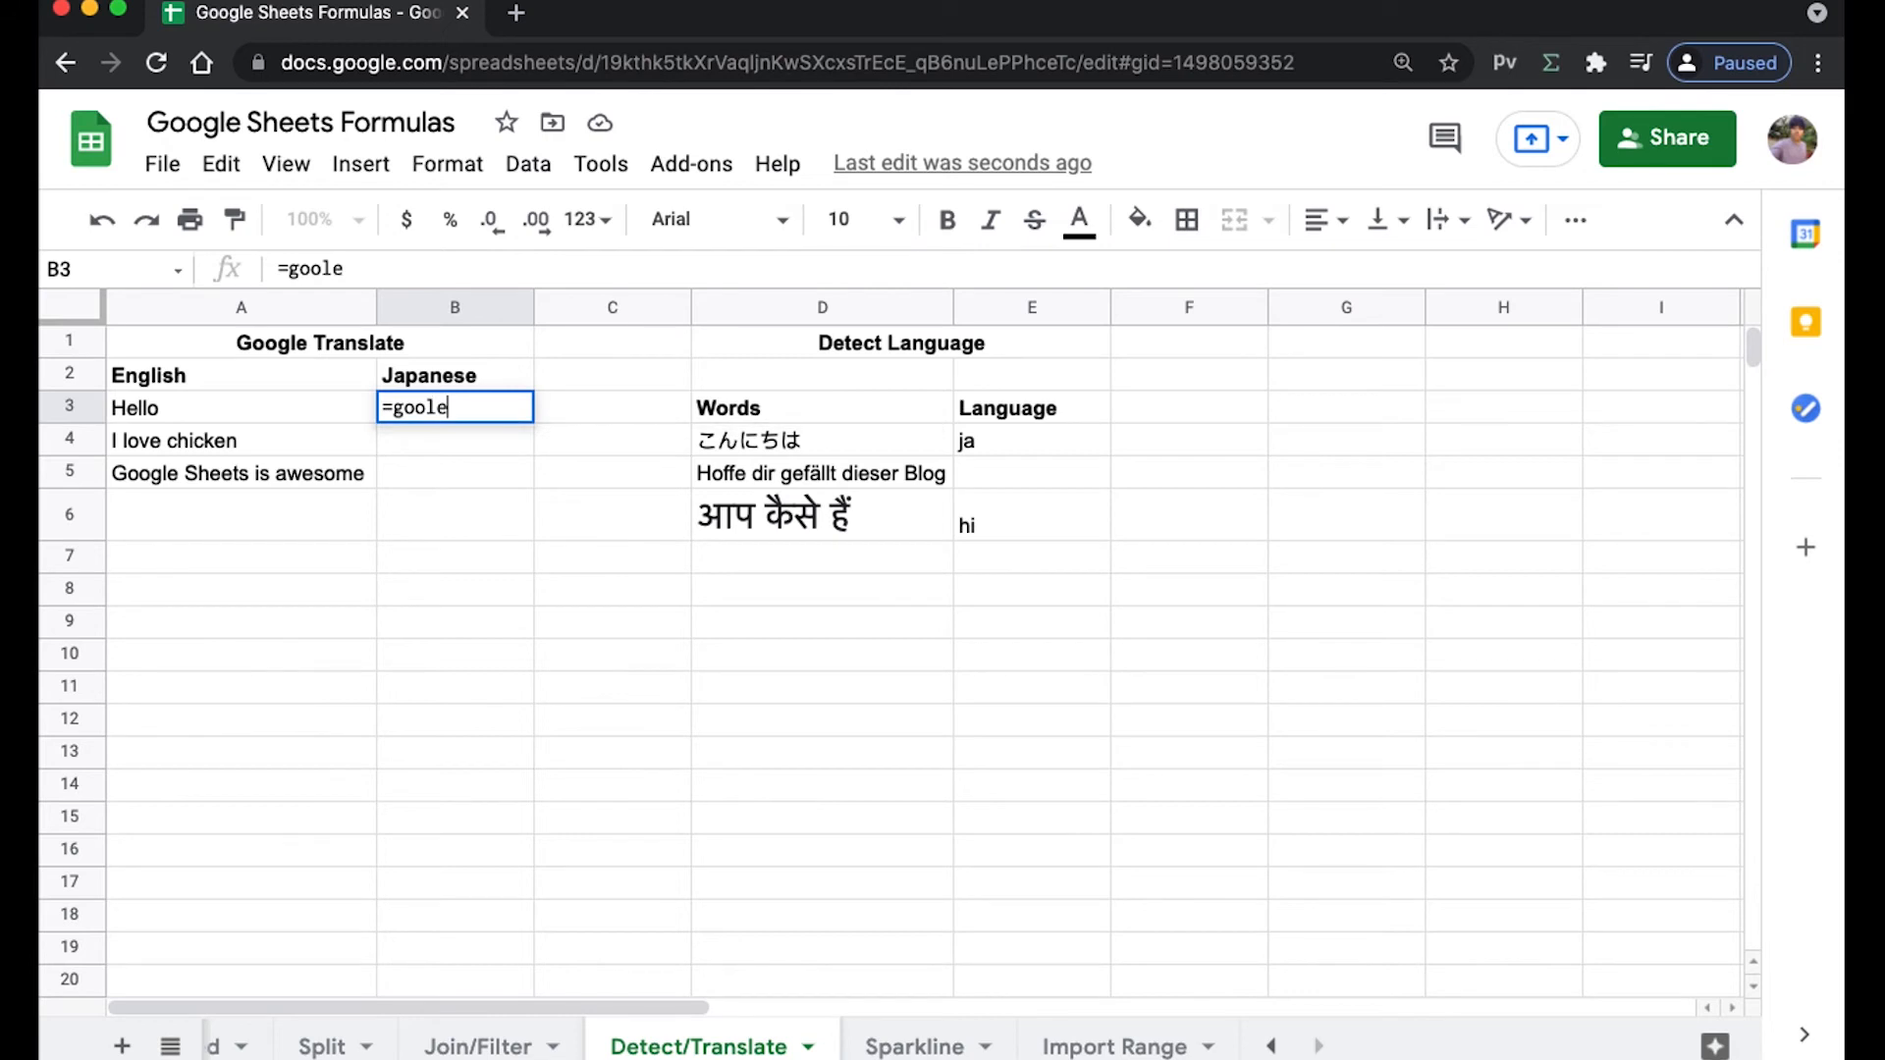
key(BackSpace)
key(BackSpace)
key(BackSpace)
key(BackSpace)
text(oog)
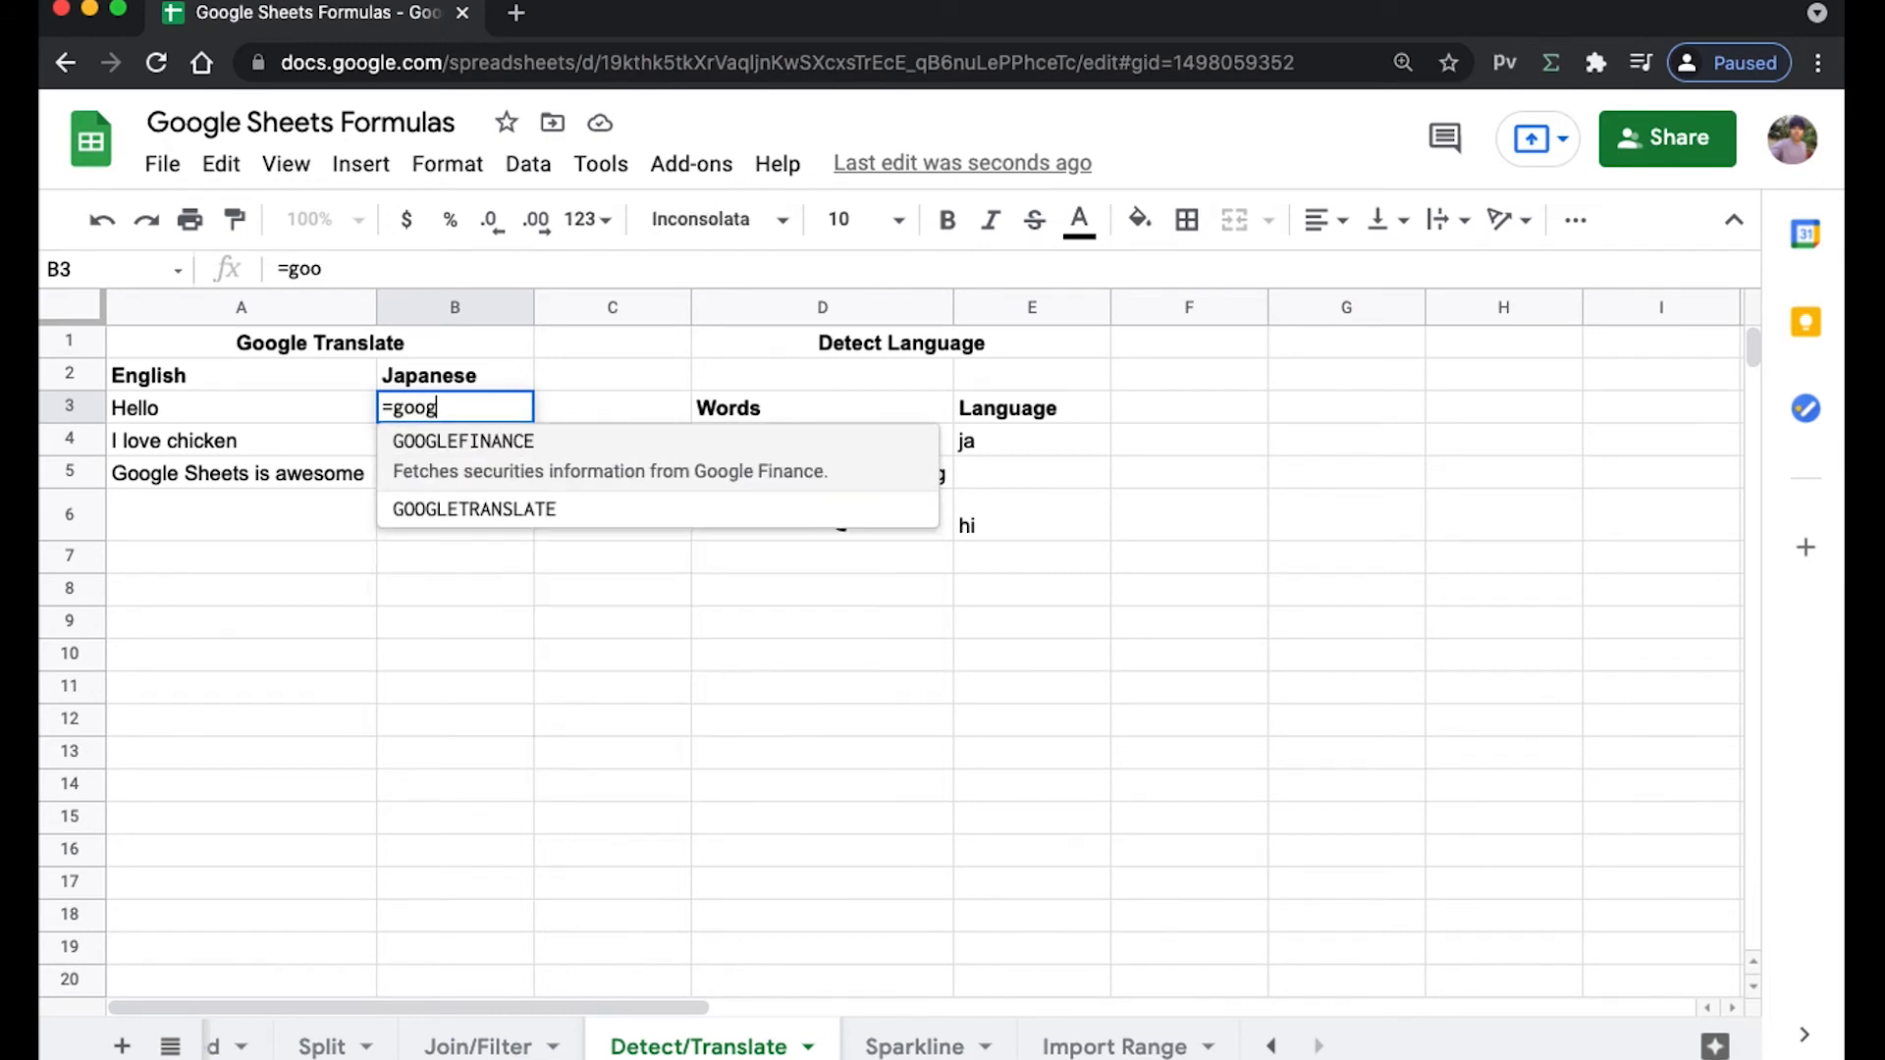
key(Down)
key(Tab)
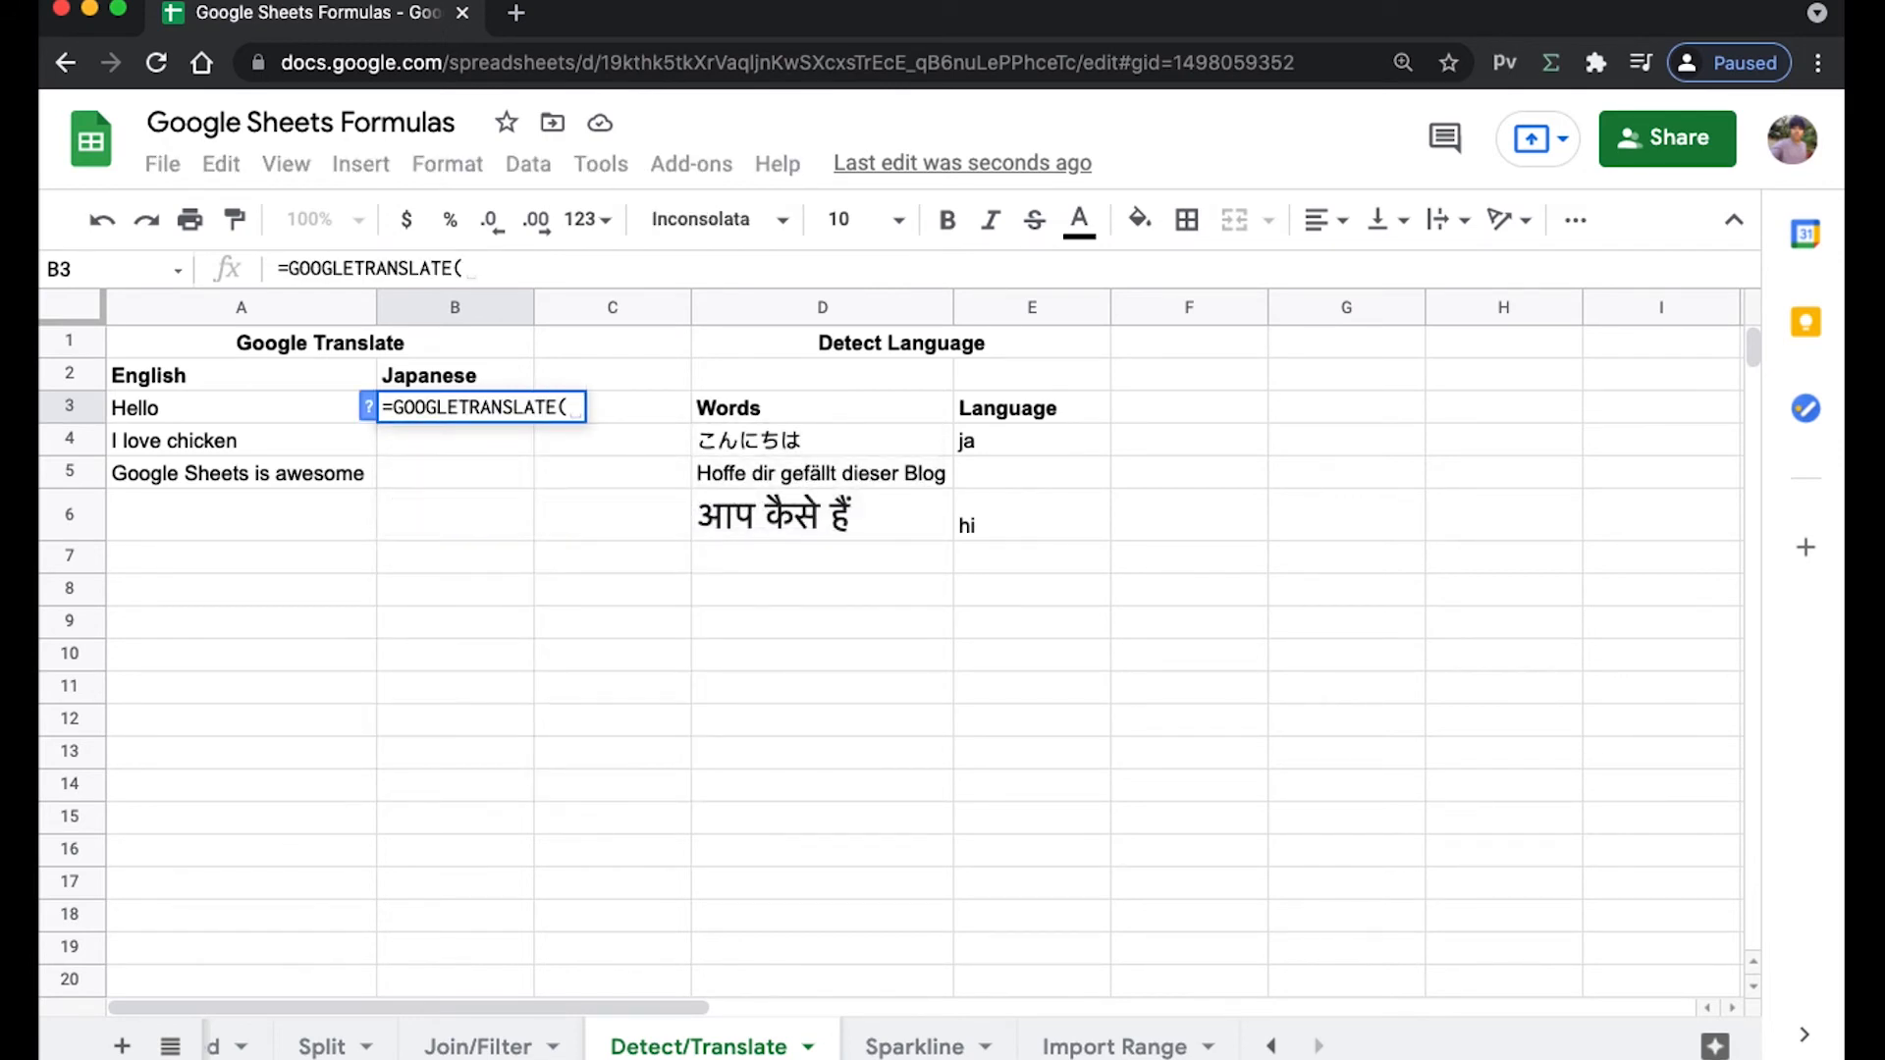
click(193, 414)
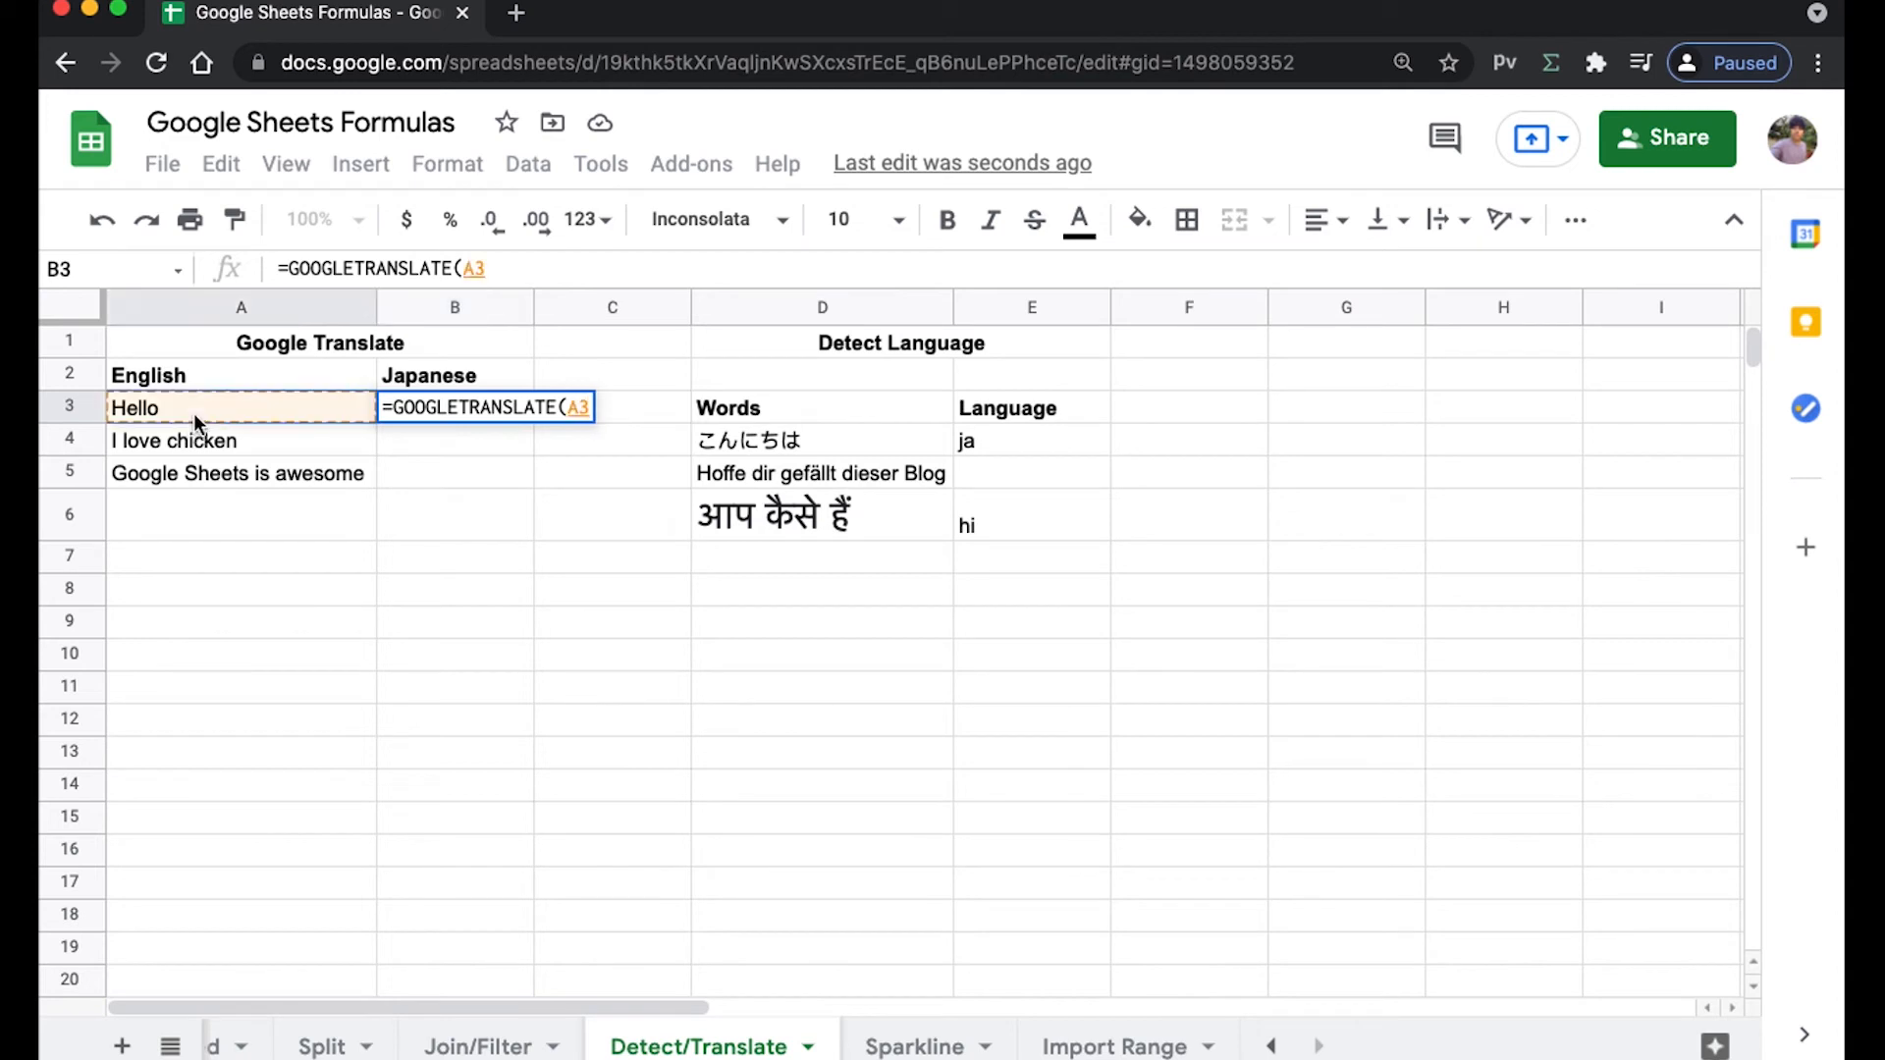
text(, )
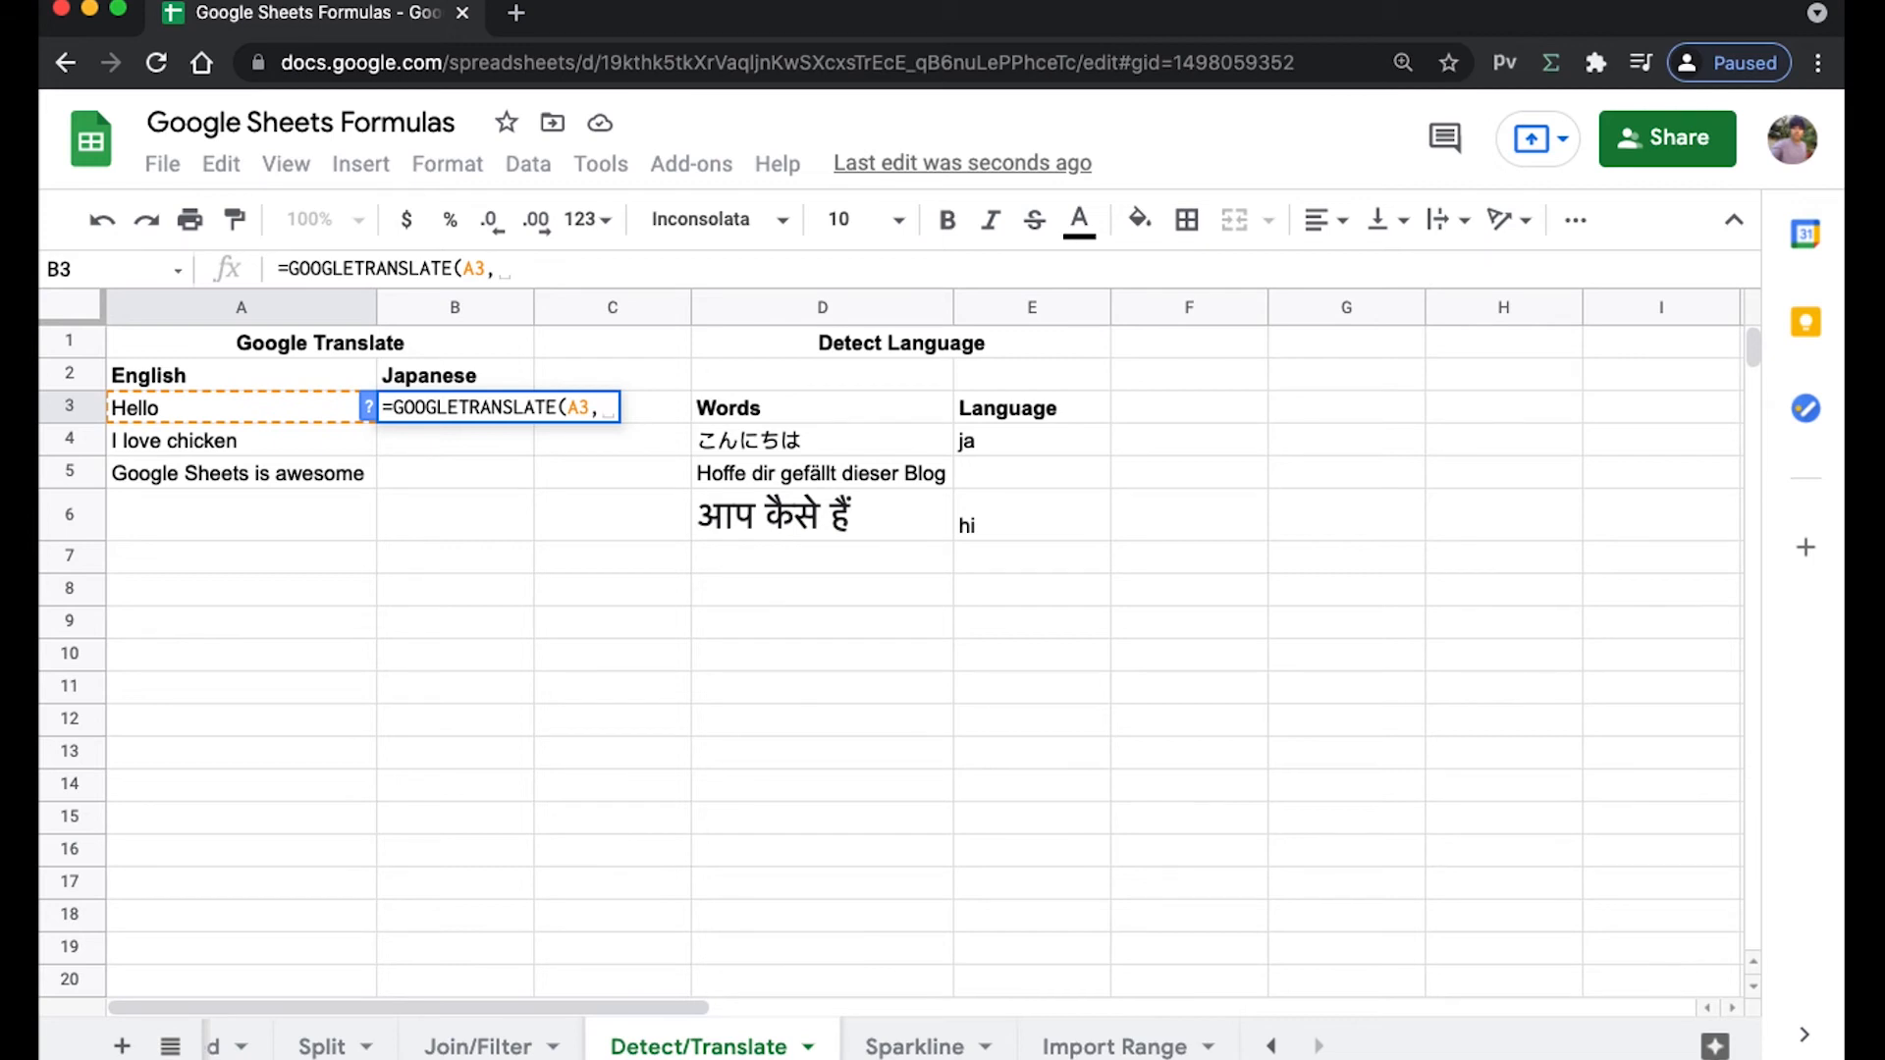
text("en)
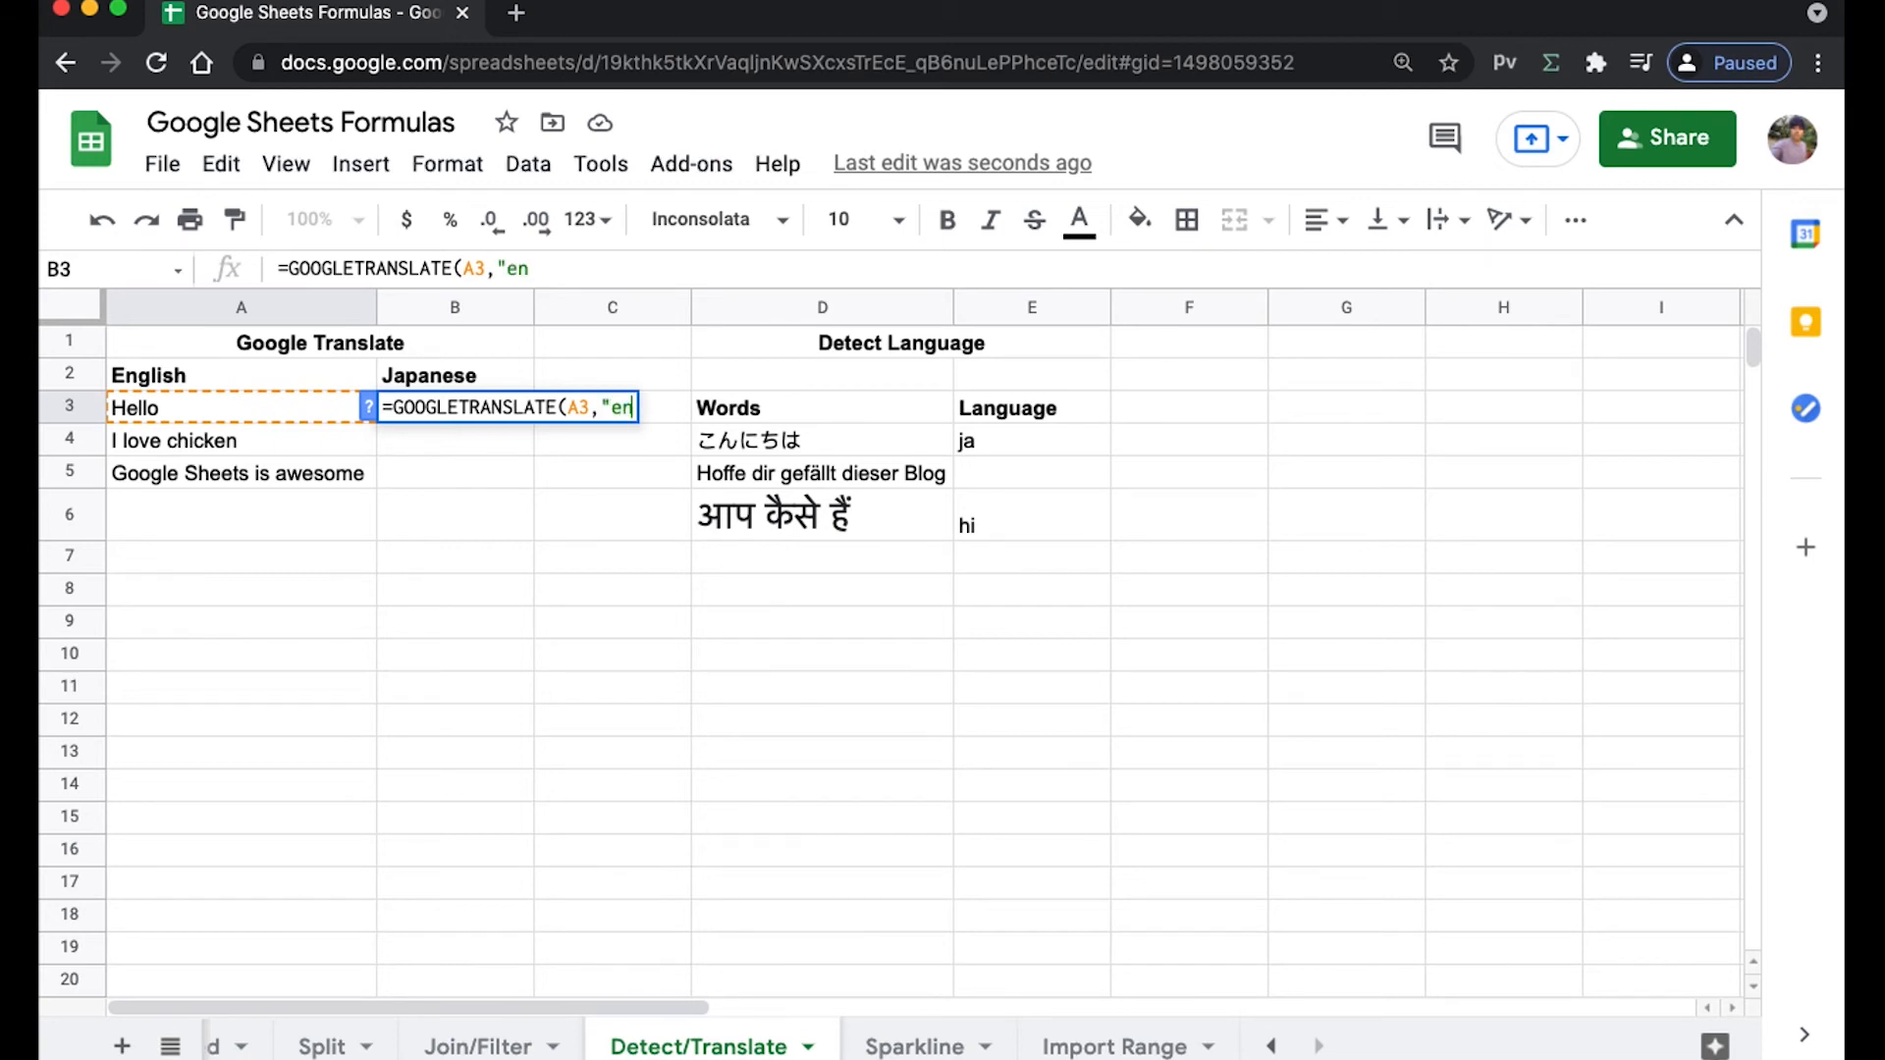
text(",)
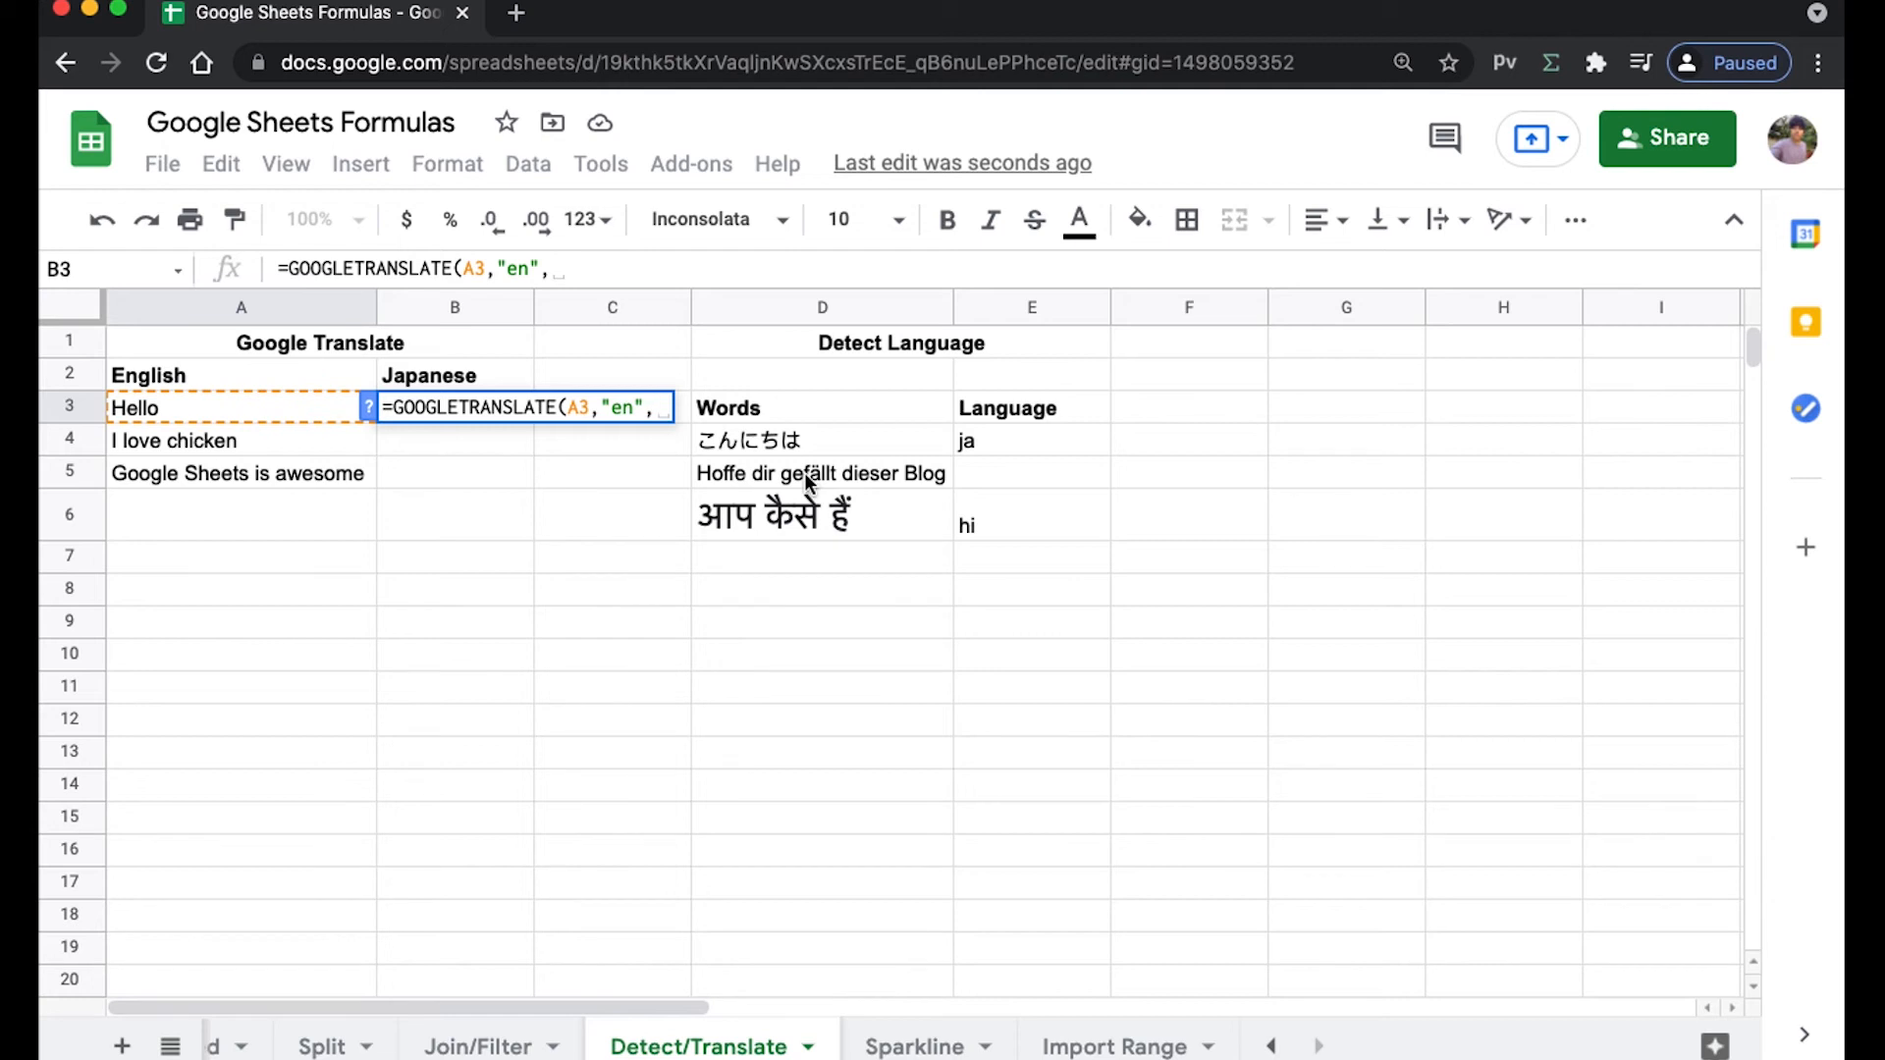
text("ja)
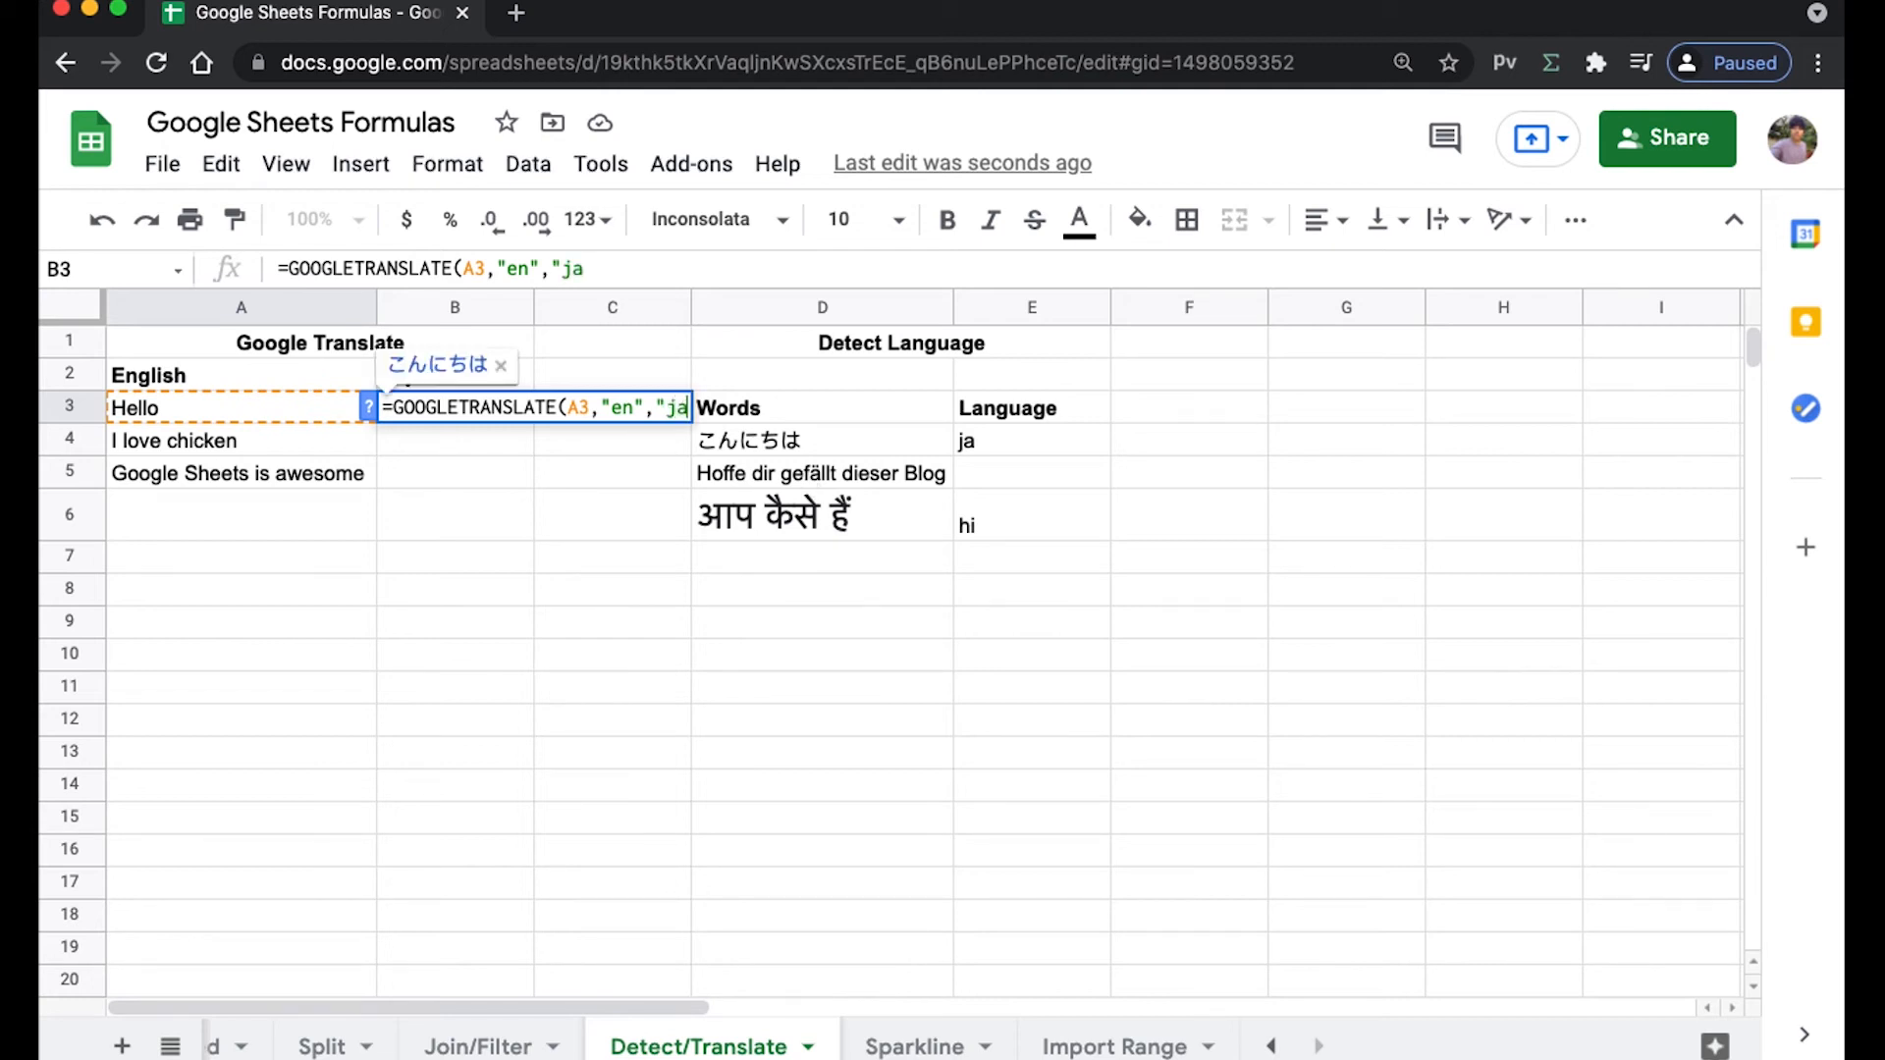
text("))
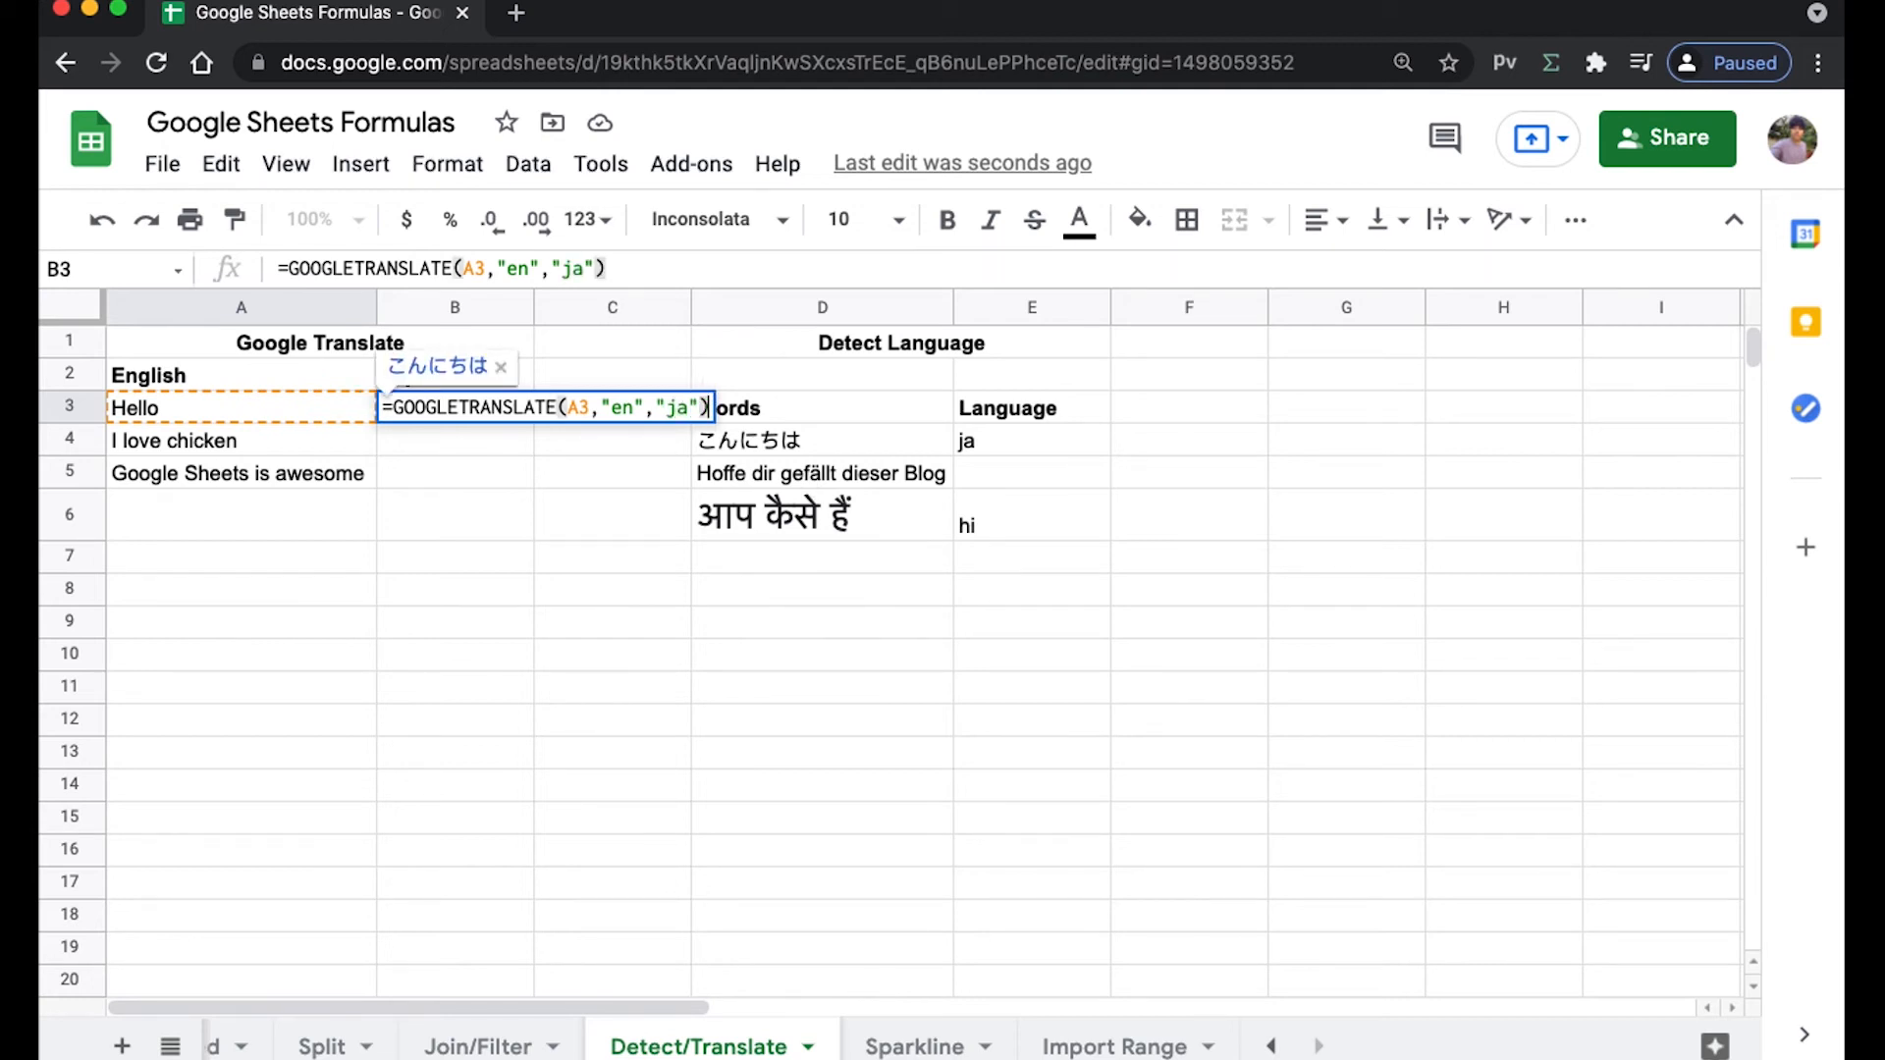
key(Return)
click(467, 411)
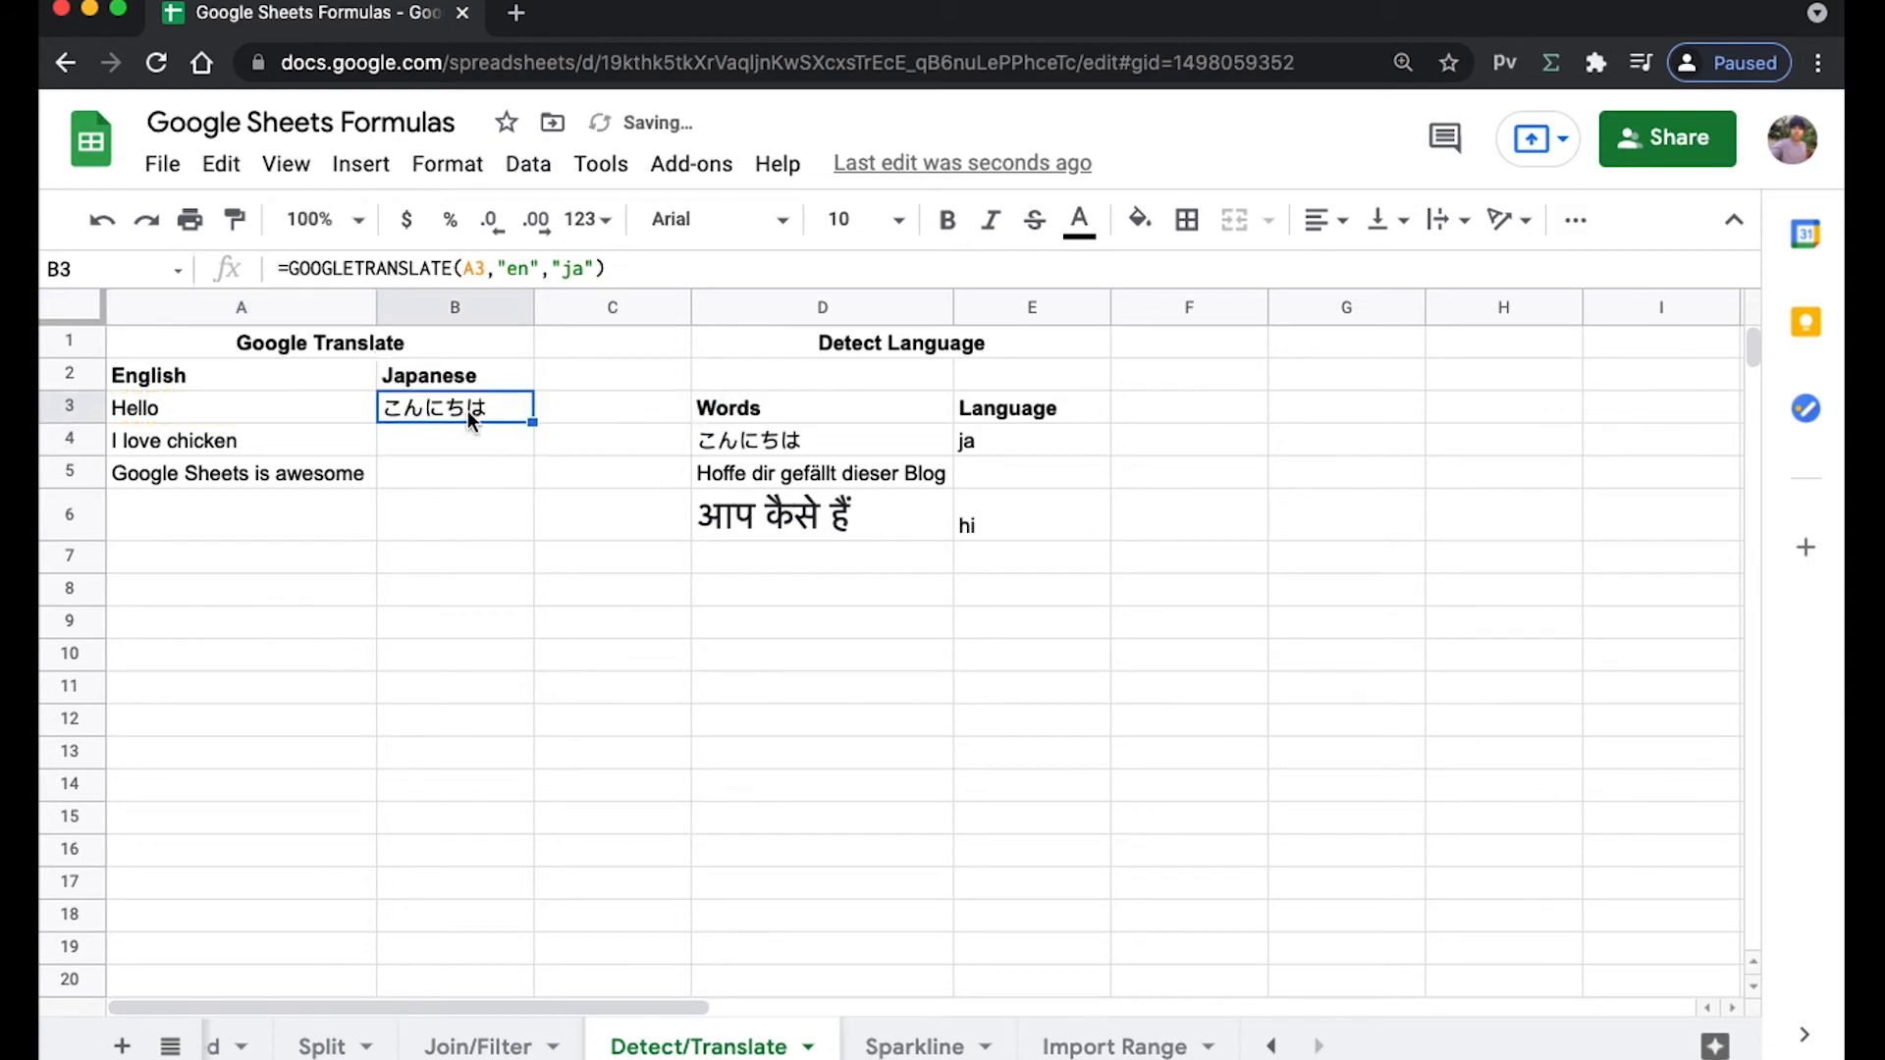
Fill the B3 translation formula down through B5 and auto-fit column B to its contents.
click(446, 450)
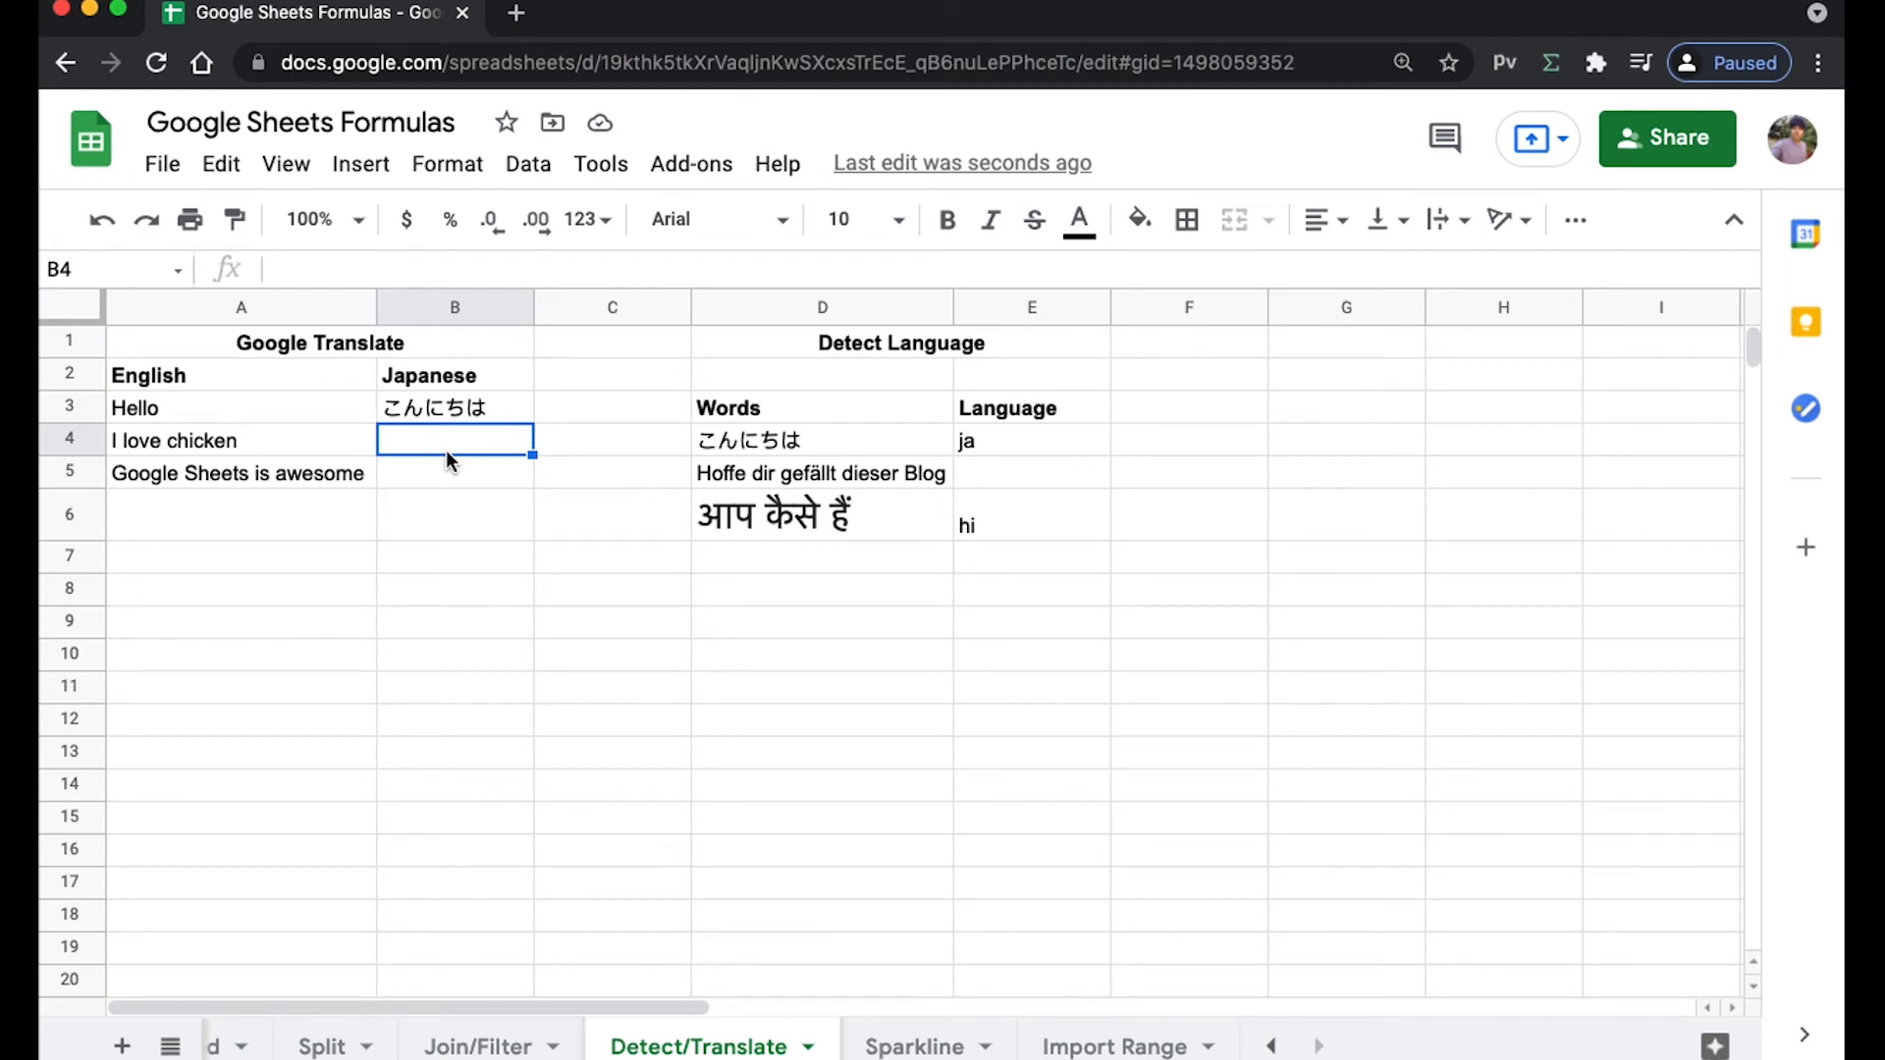
key(super+c)
click(494, 411)
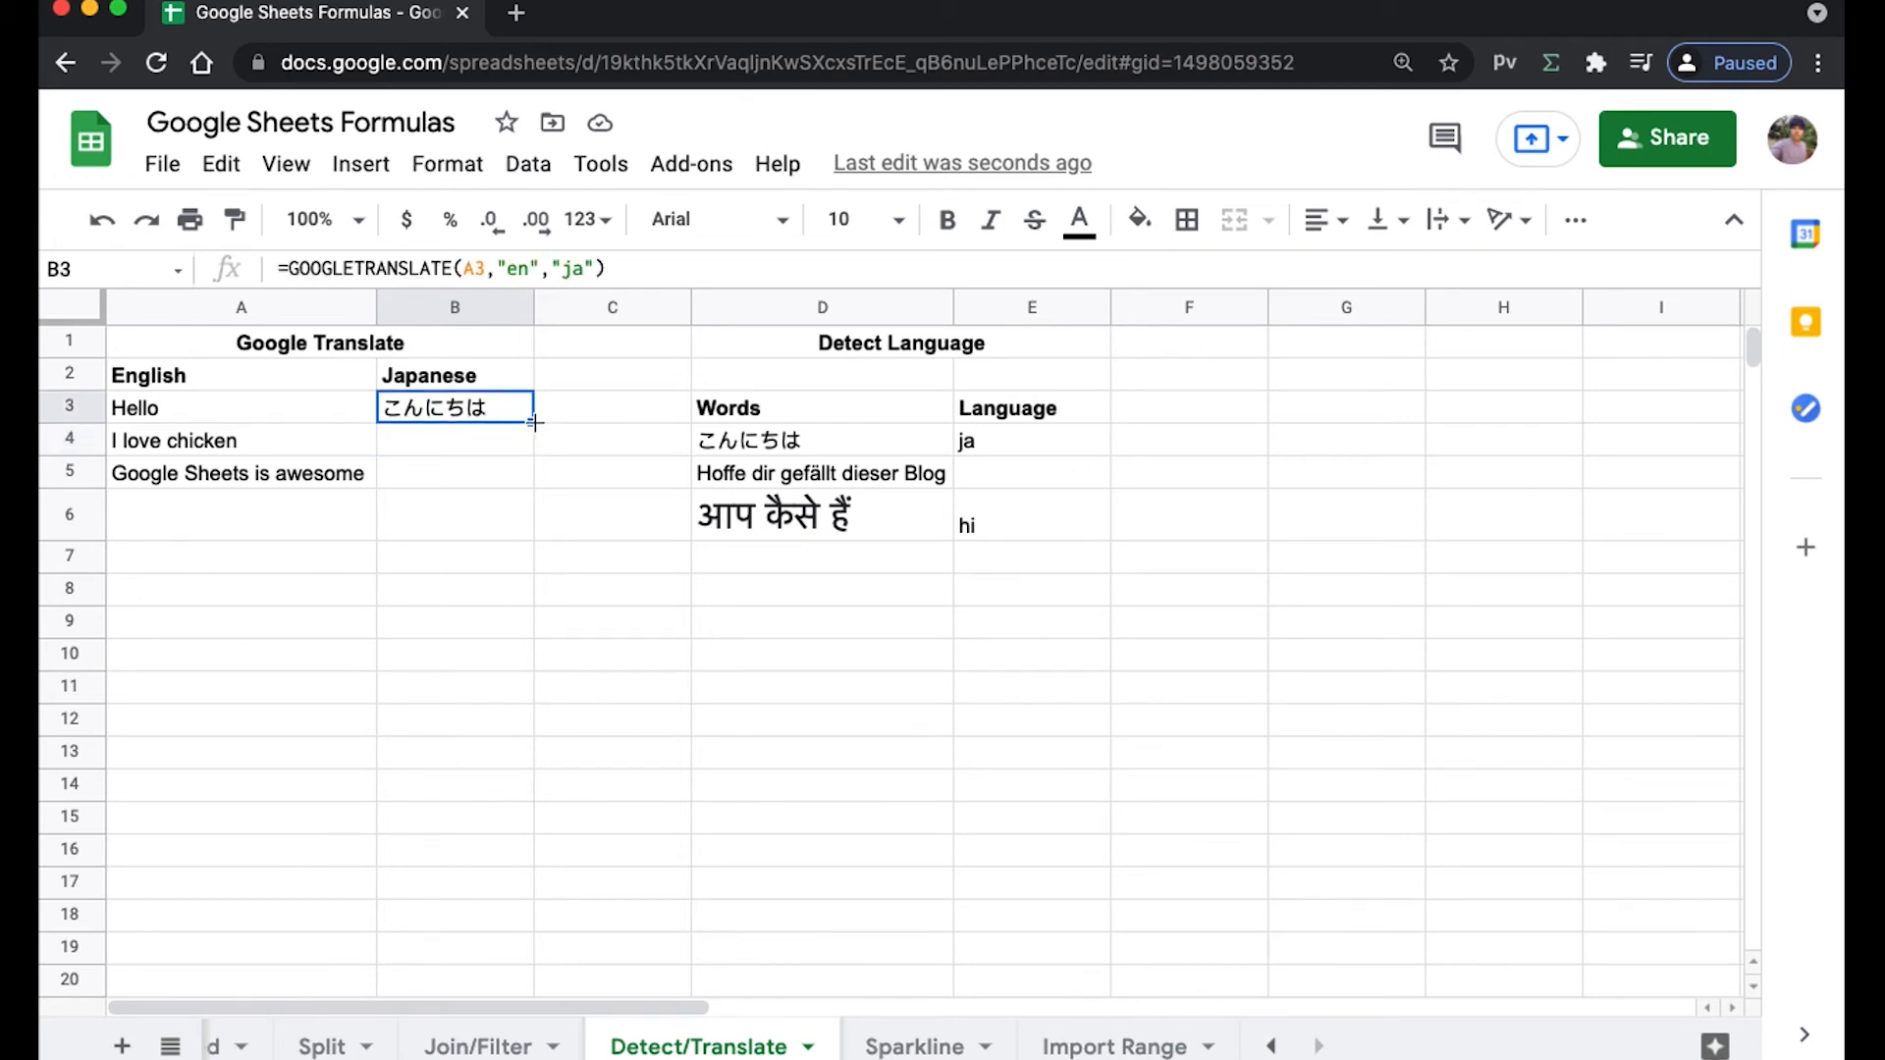
drag(534, 422, 527, 471)
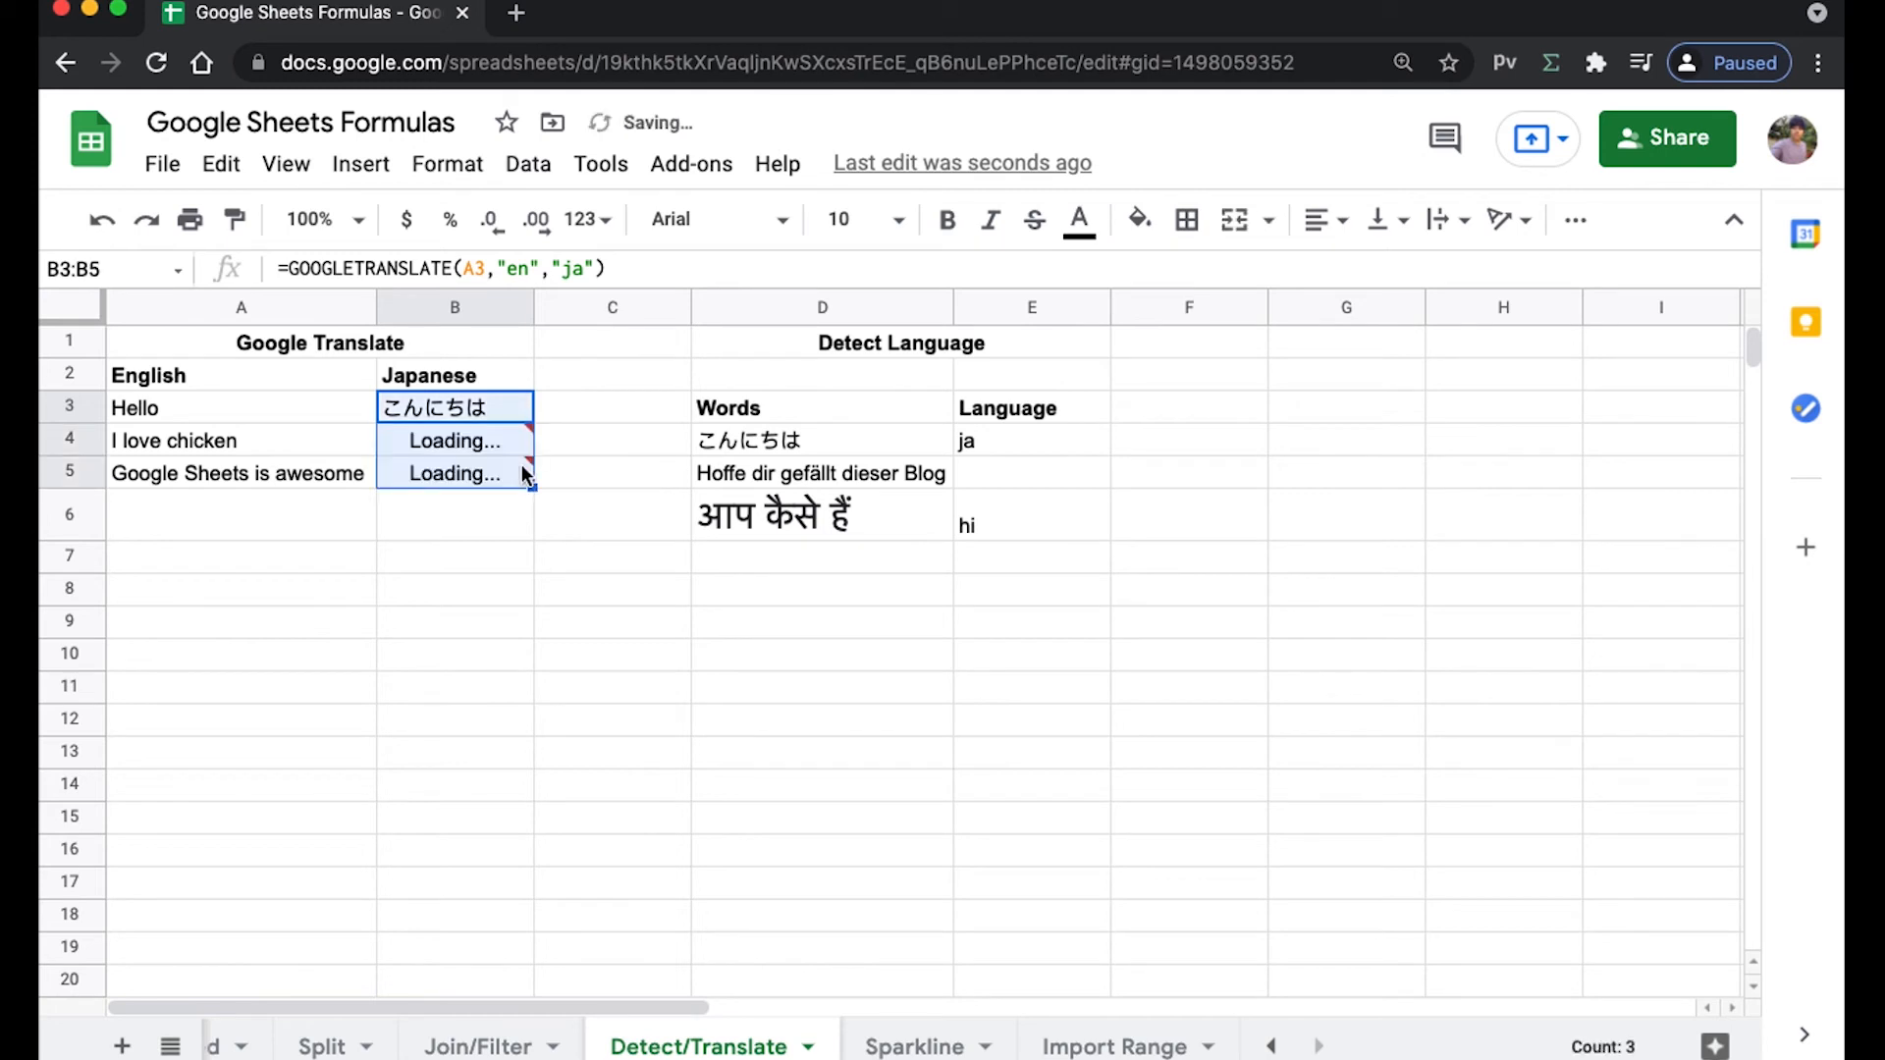
click(444, 590)
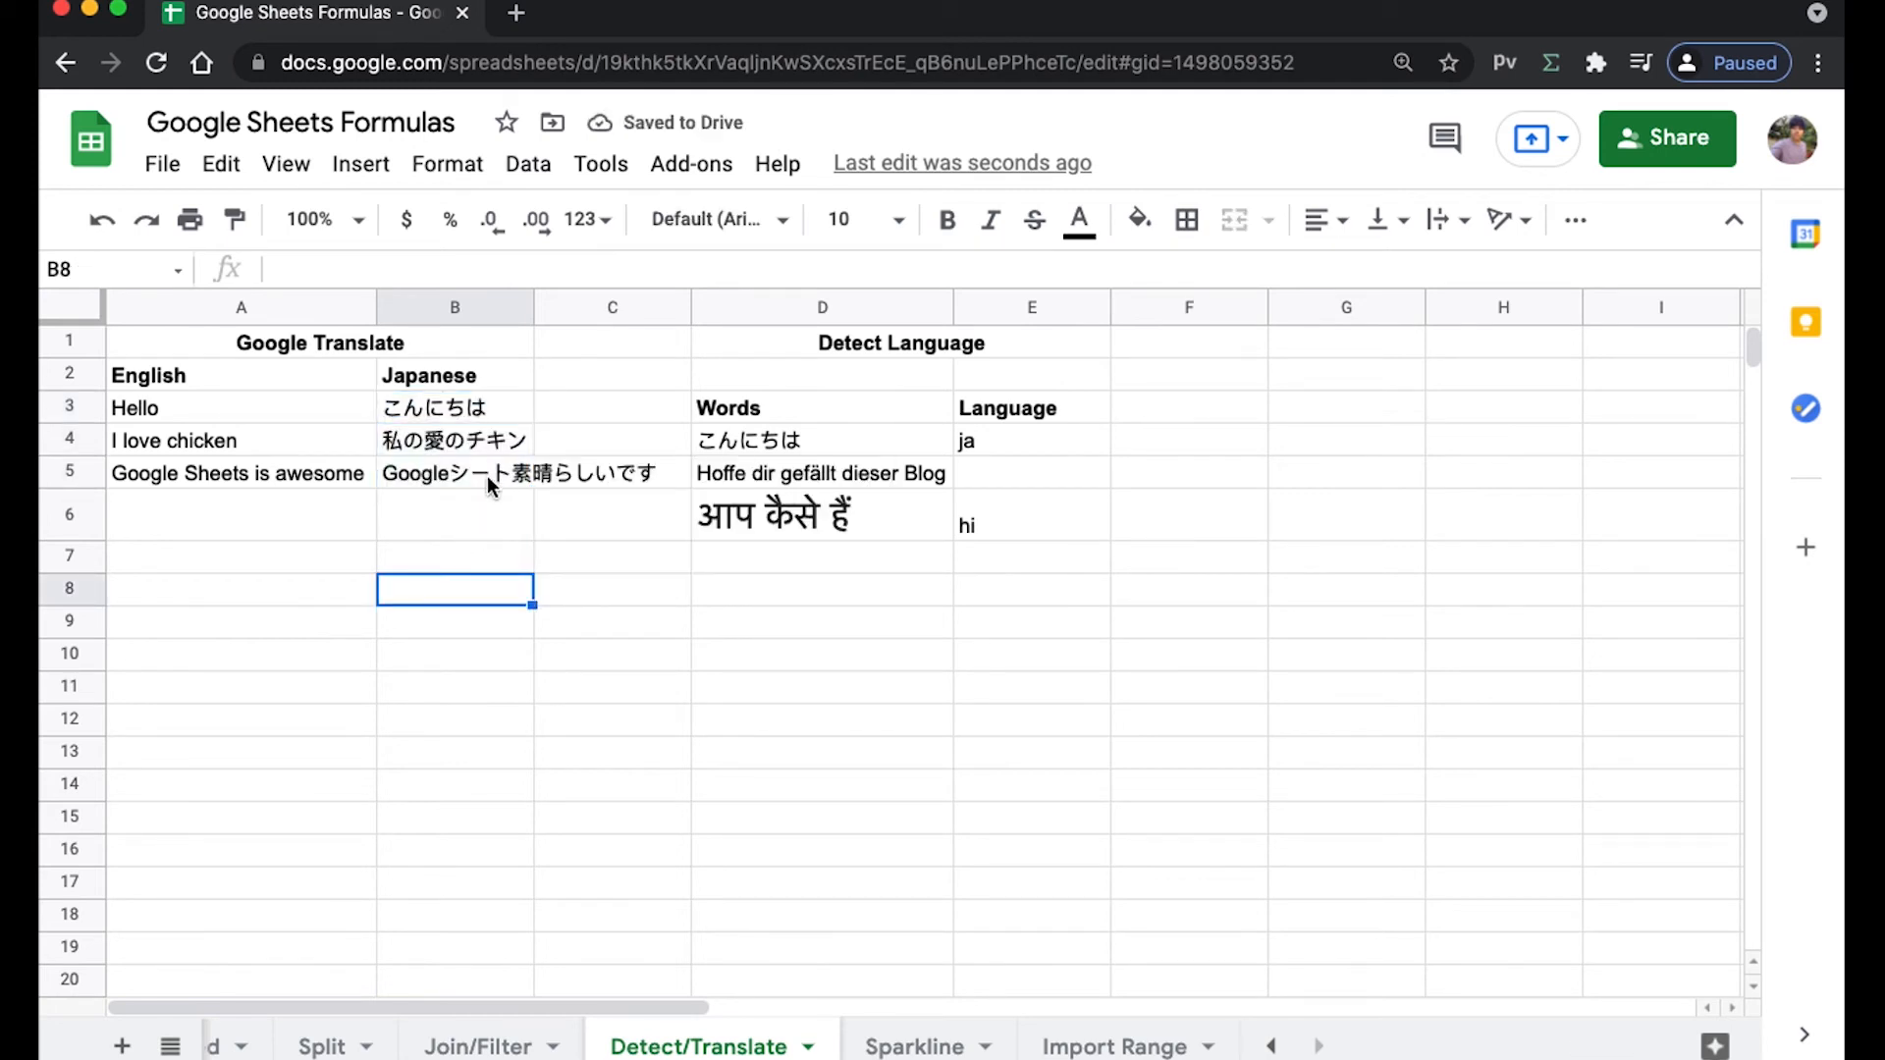
double_click(532, 307)
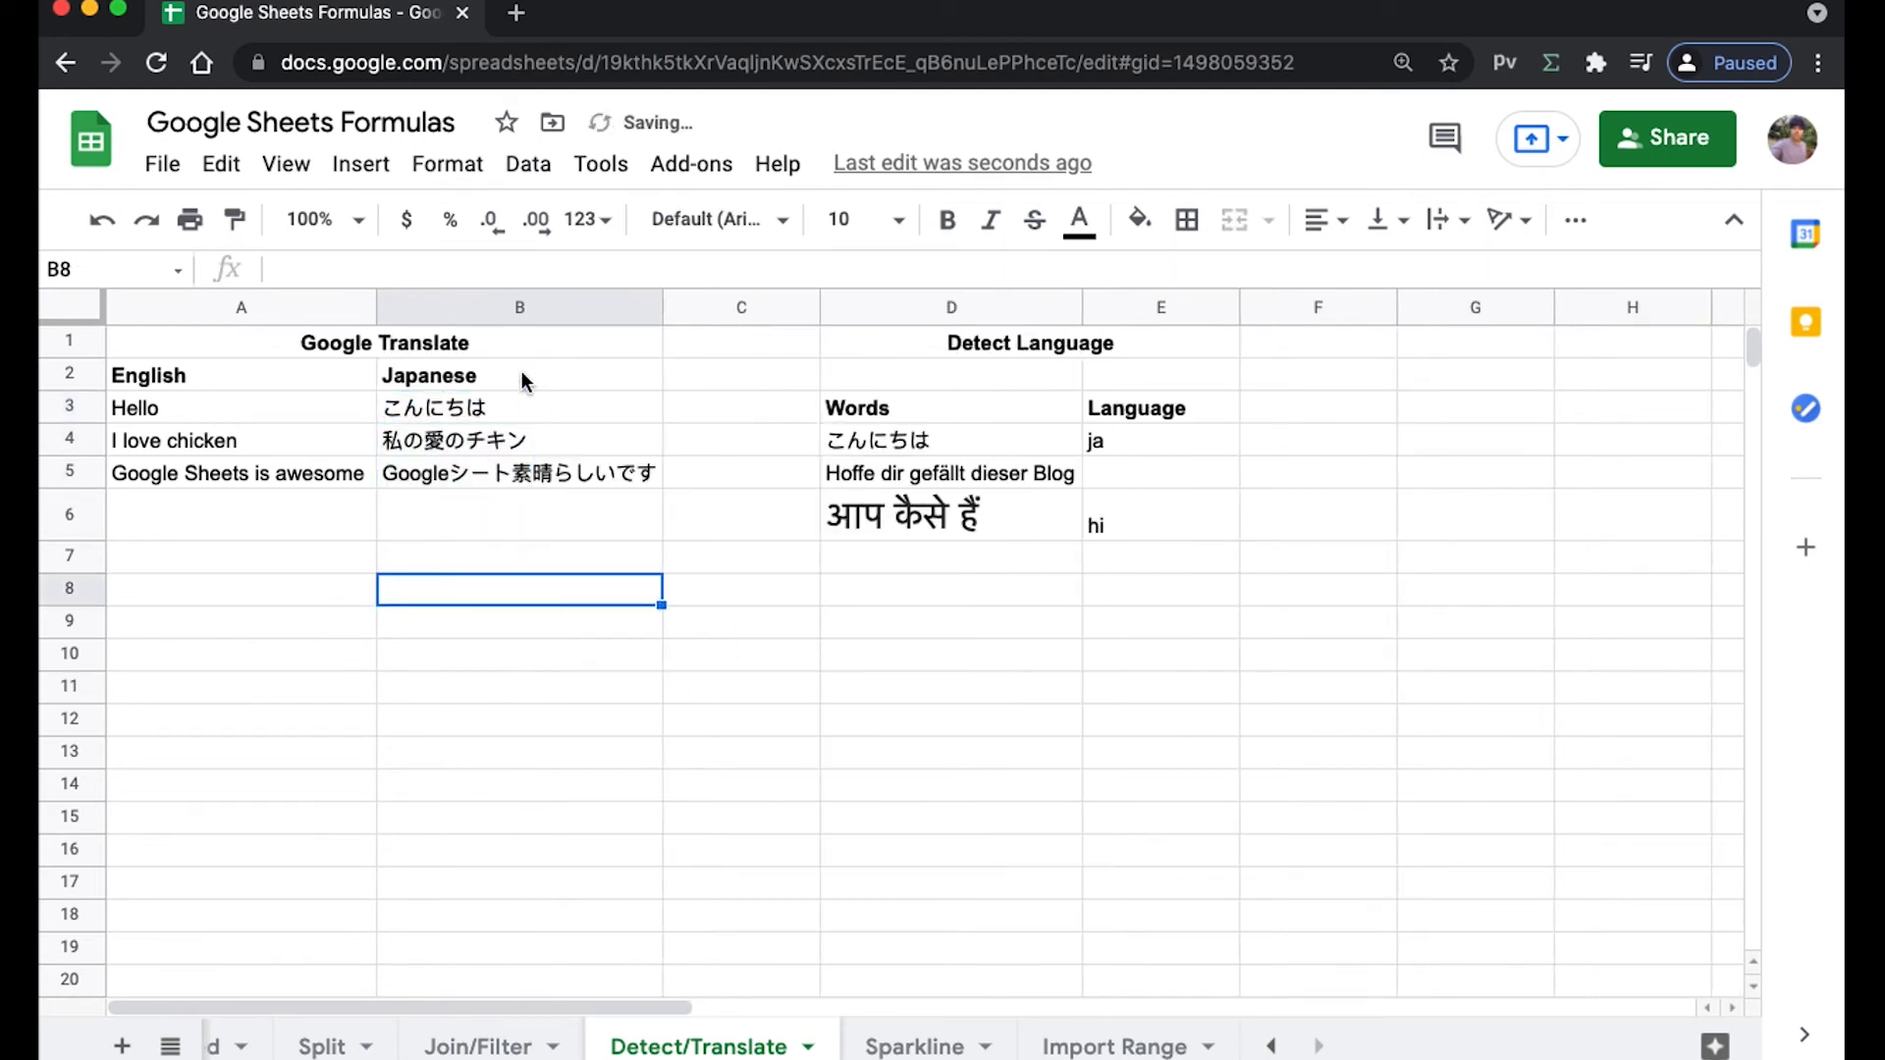
click(512, 475)
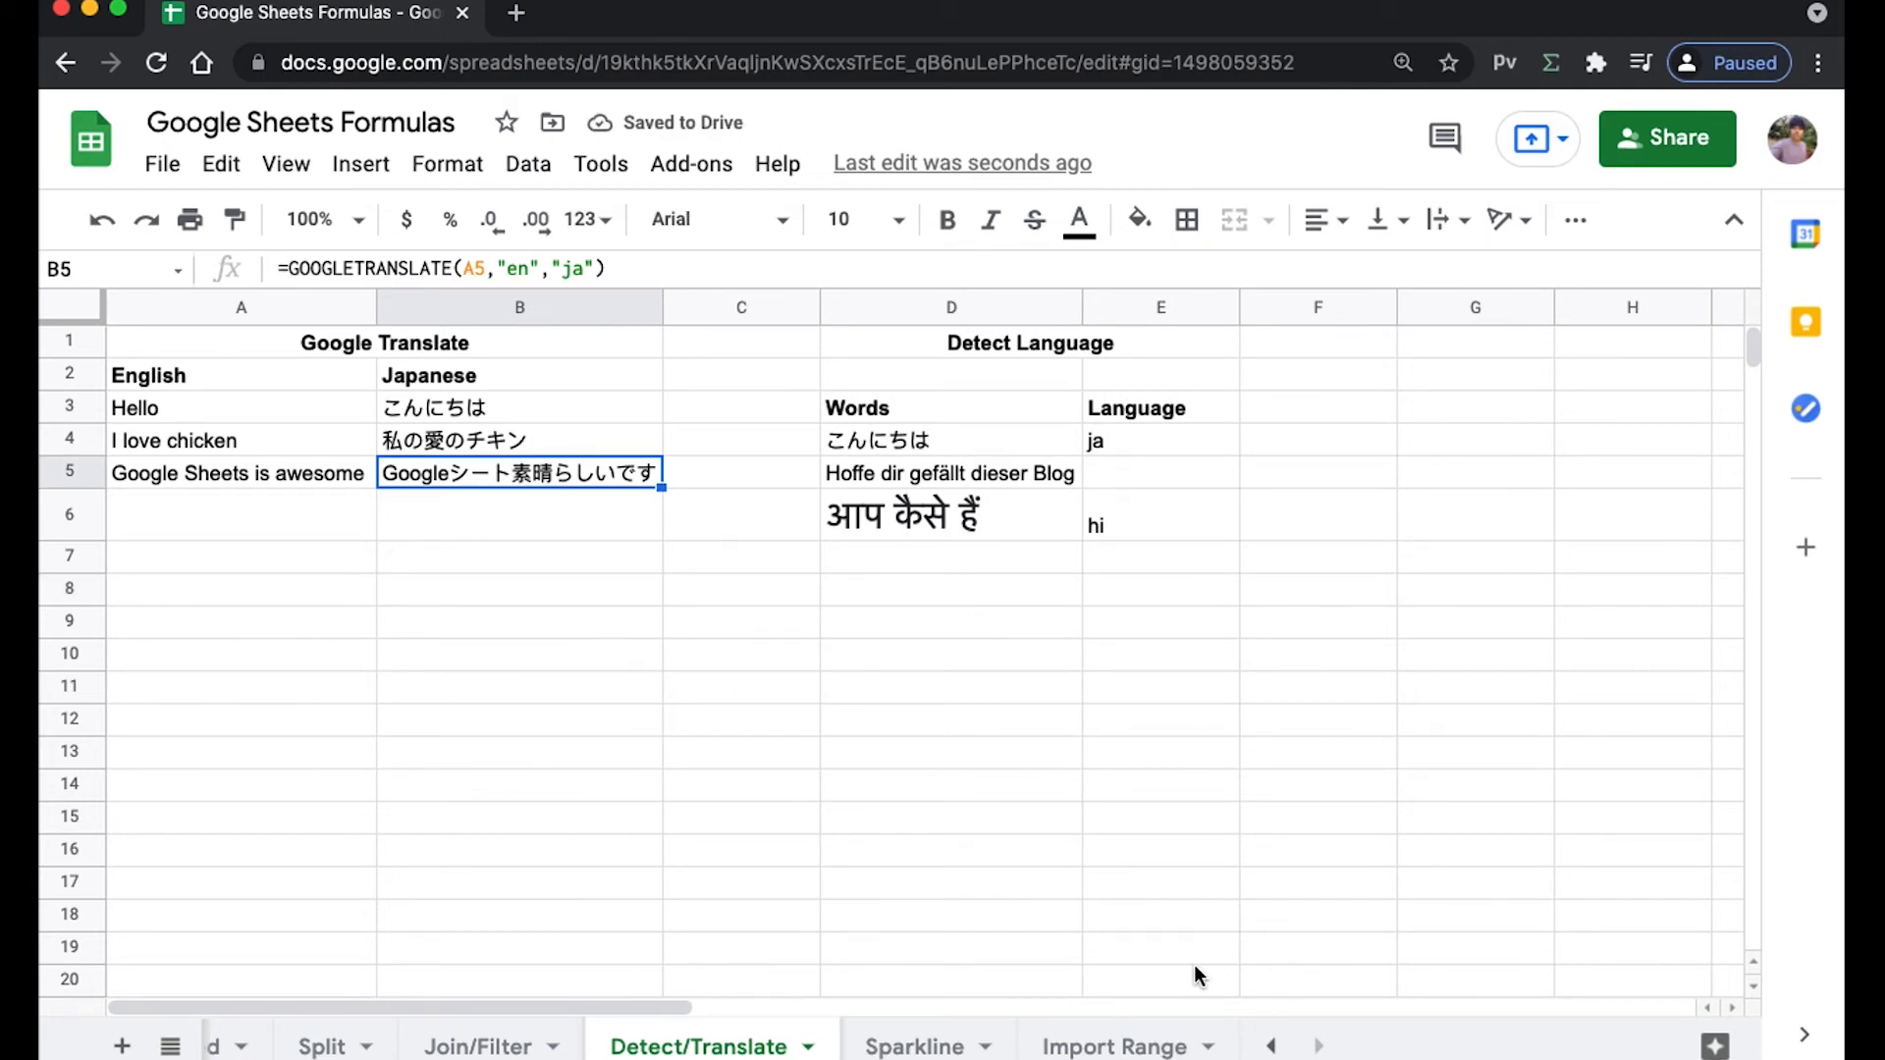
Look up IMPORTRANGE() in the Formulas to be Covered list.
click(1273, 1044)
click(359, 1047)
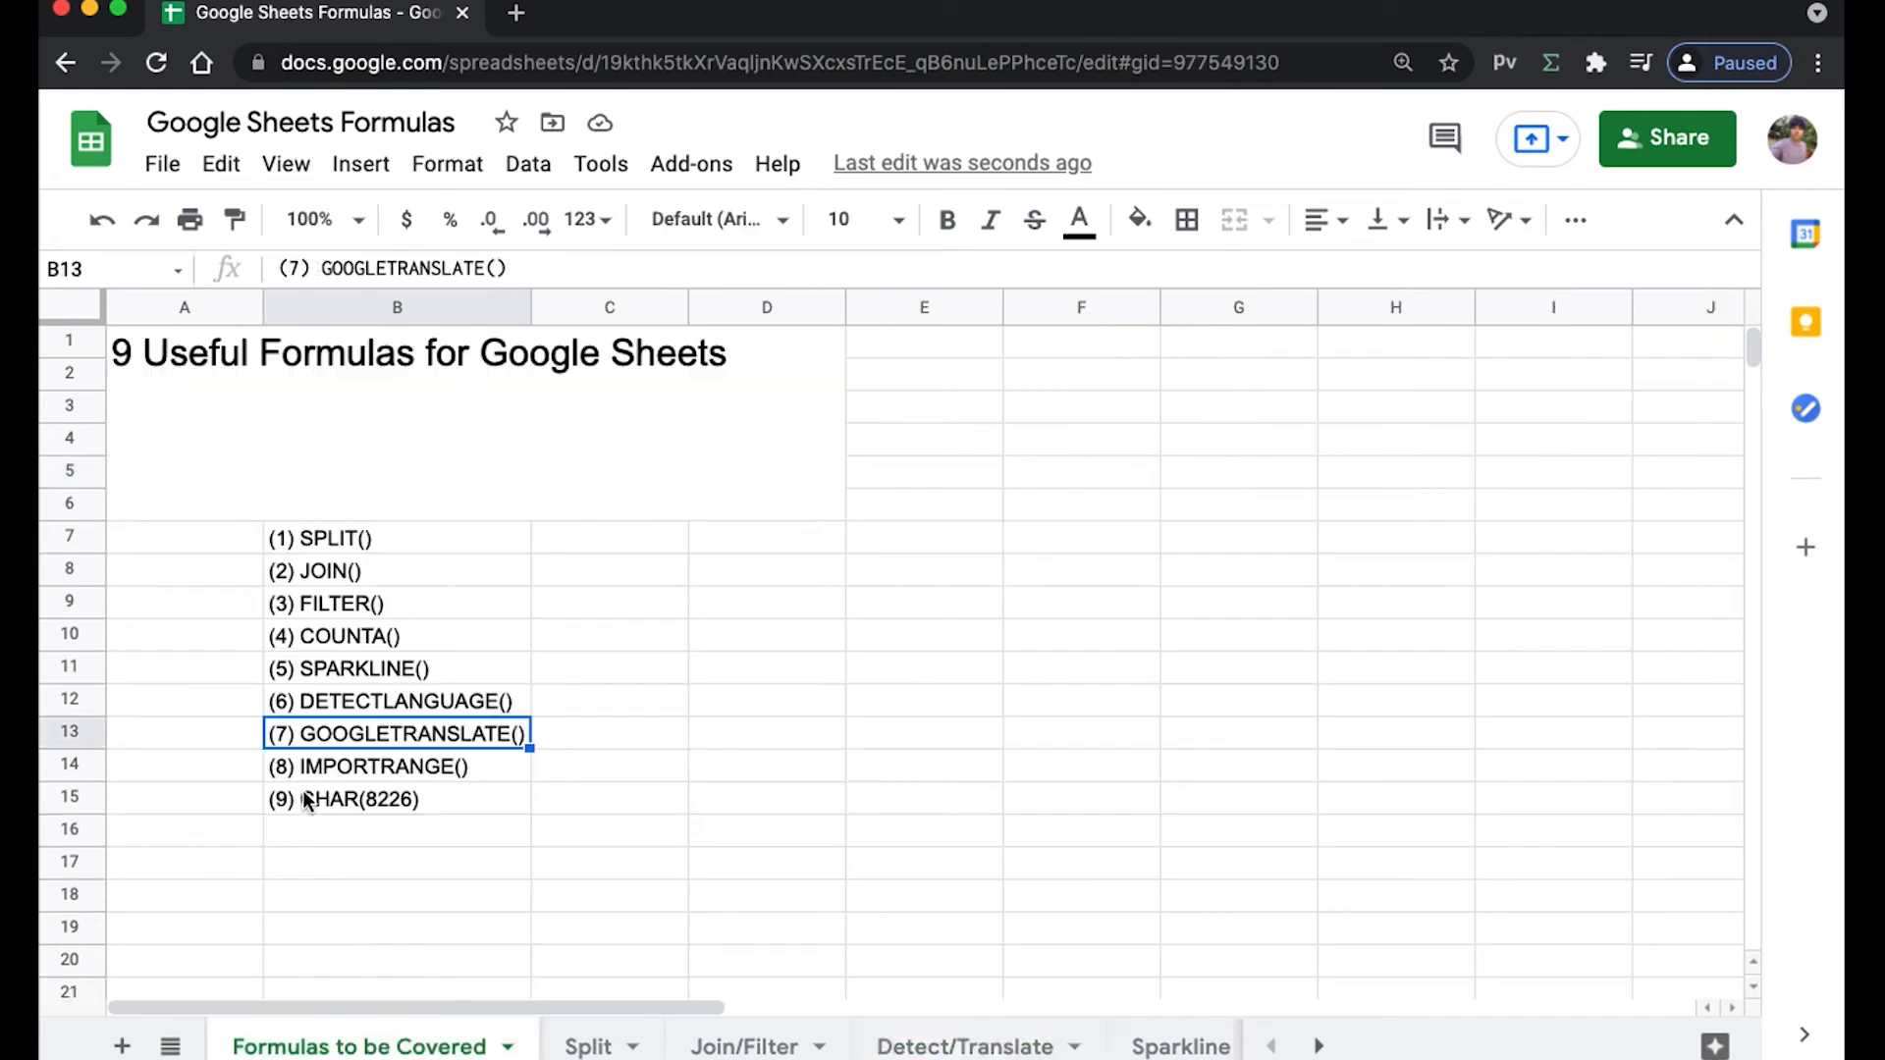
click(369, 765)
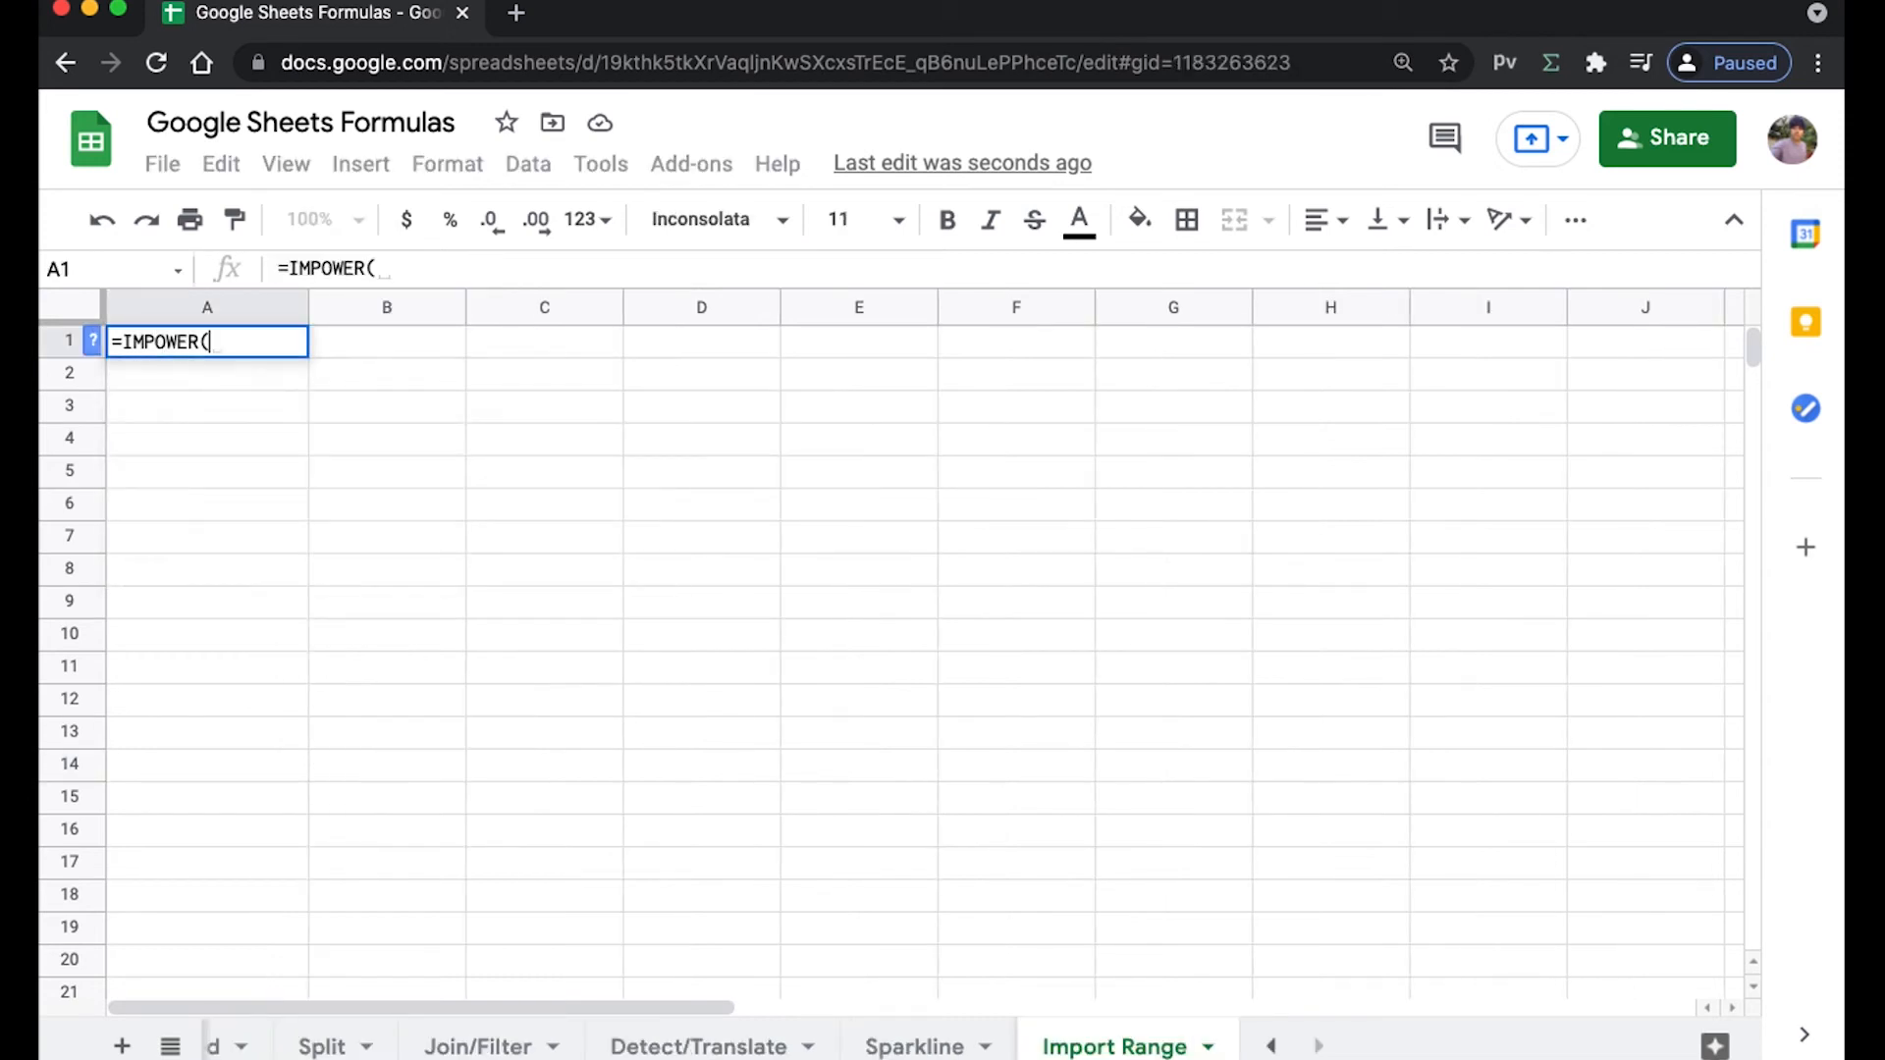
Replace the IMPOWER function in cell A1 of the Import Range sheet with IMPORTRANGE and begin its quoted URL argument.
key(BackSpace)
key(BackSpace)
key(BackSpace)
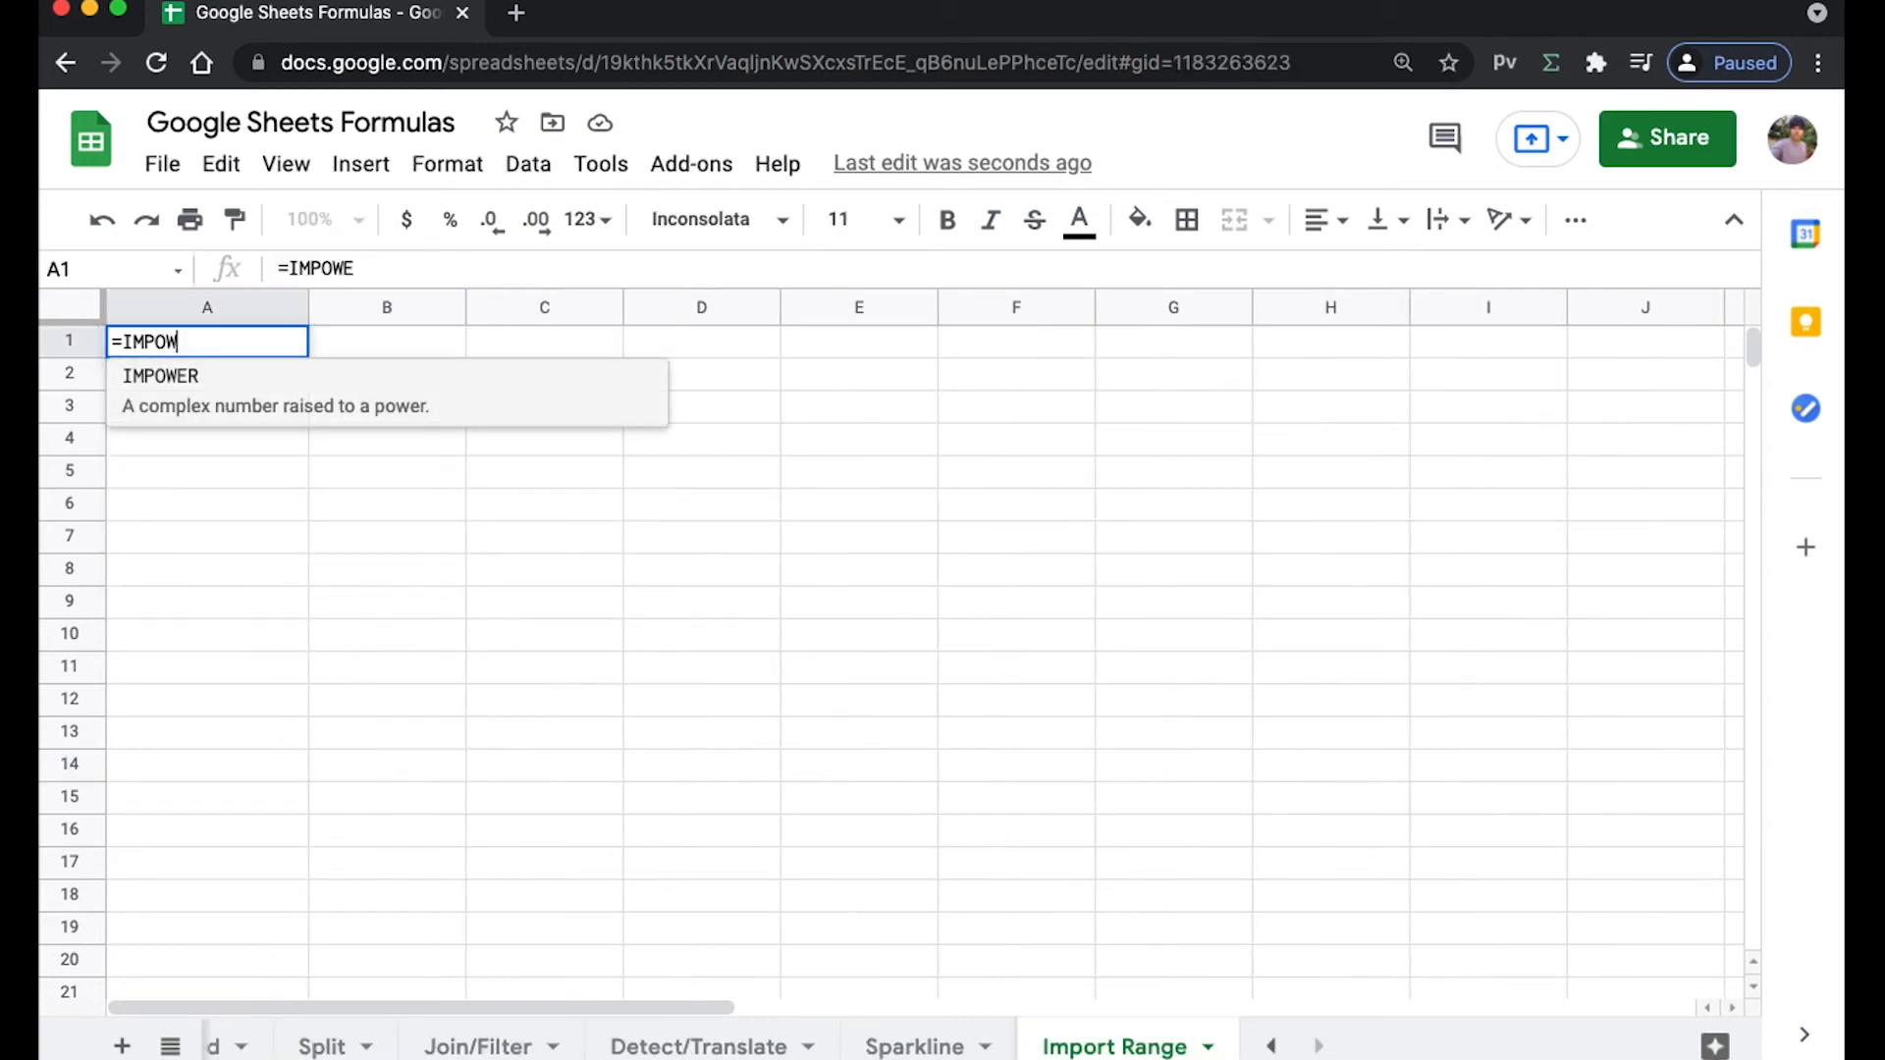
key(BackSpace)
key(Down)
key(Down)
key(Down)
key(Down)
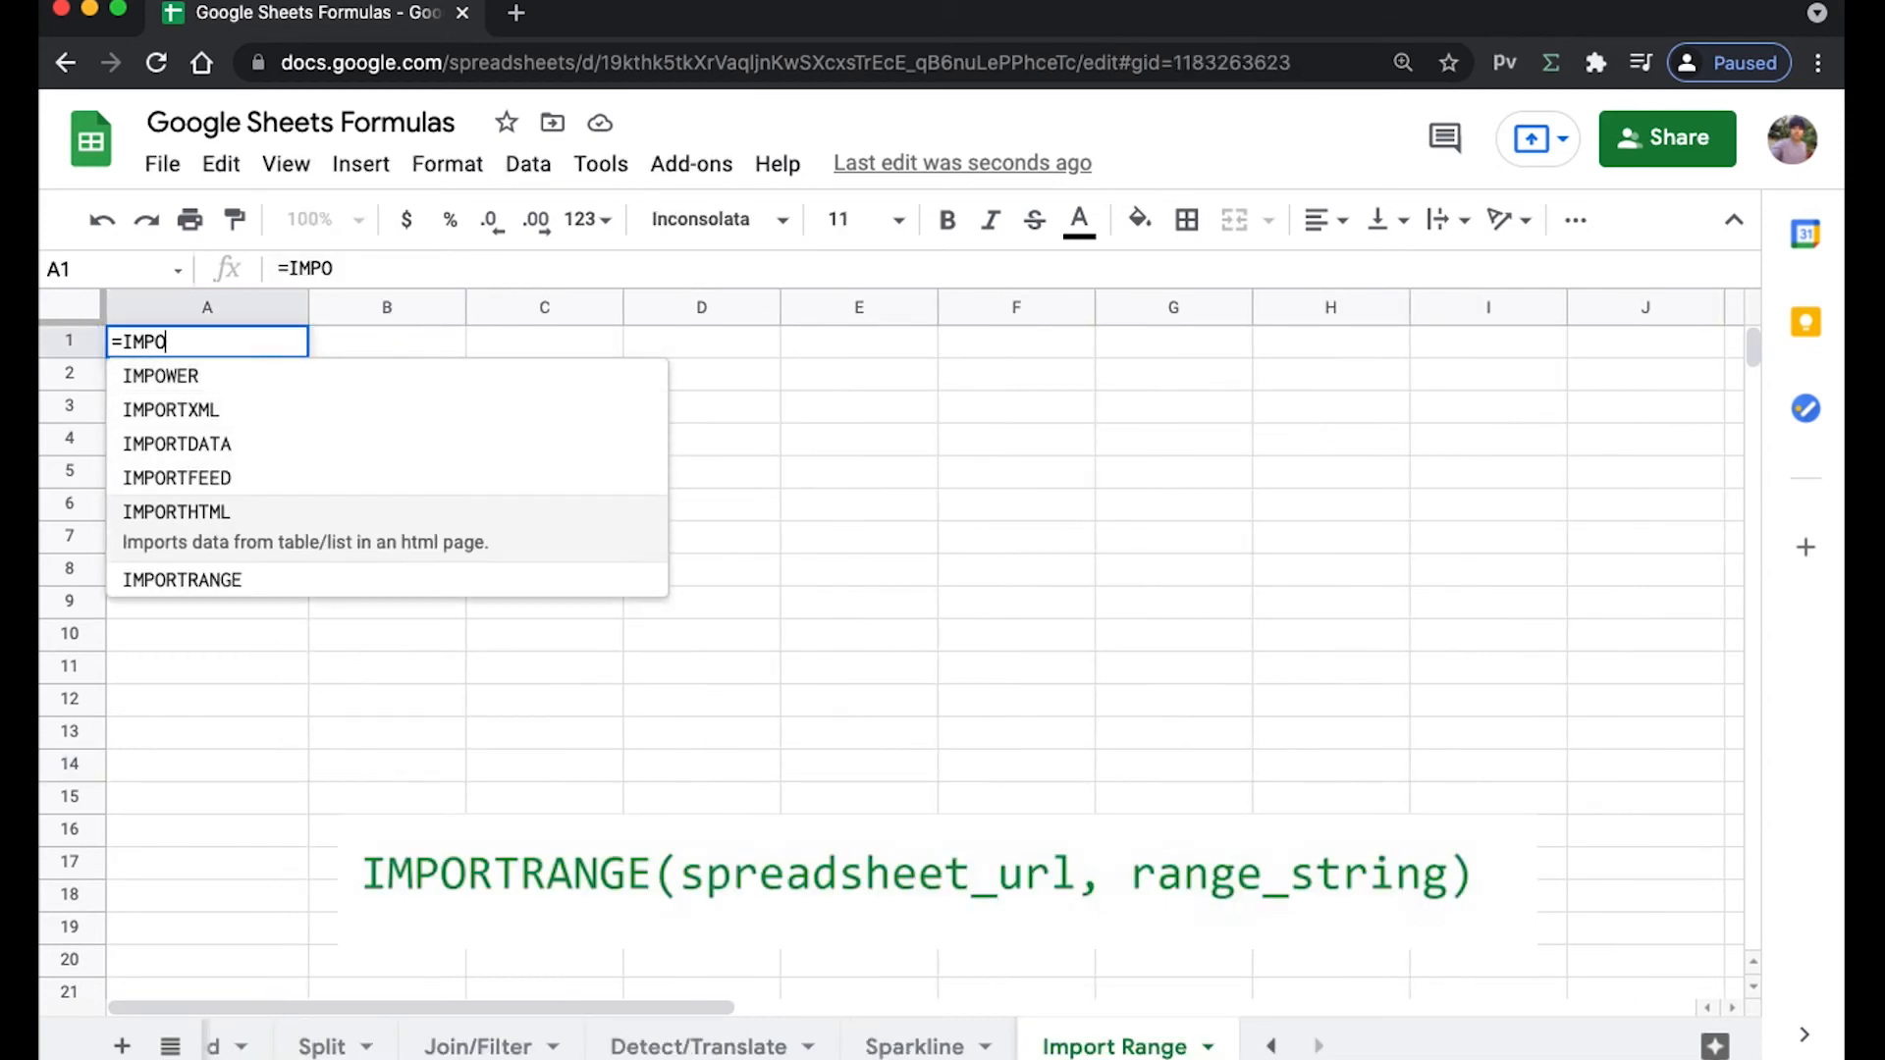
key(Down)
key(Tab)
text(")
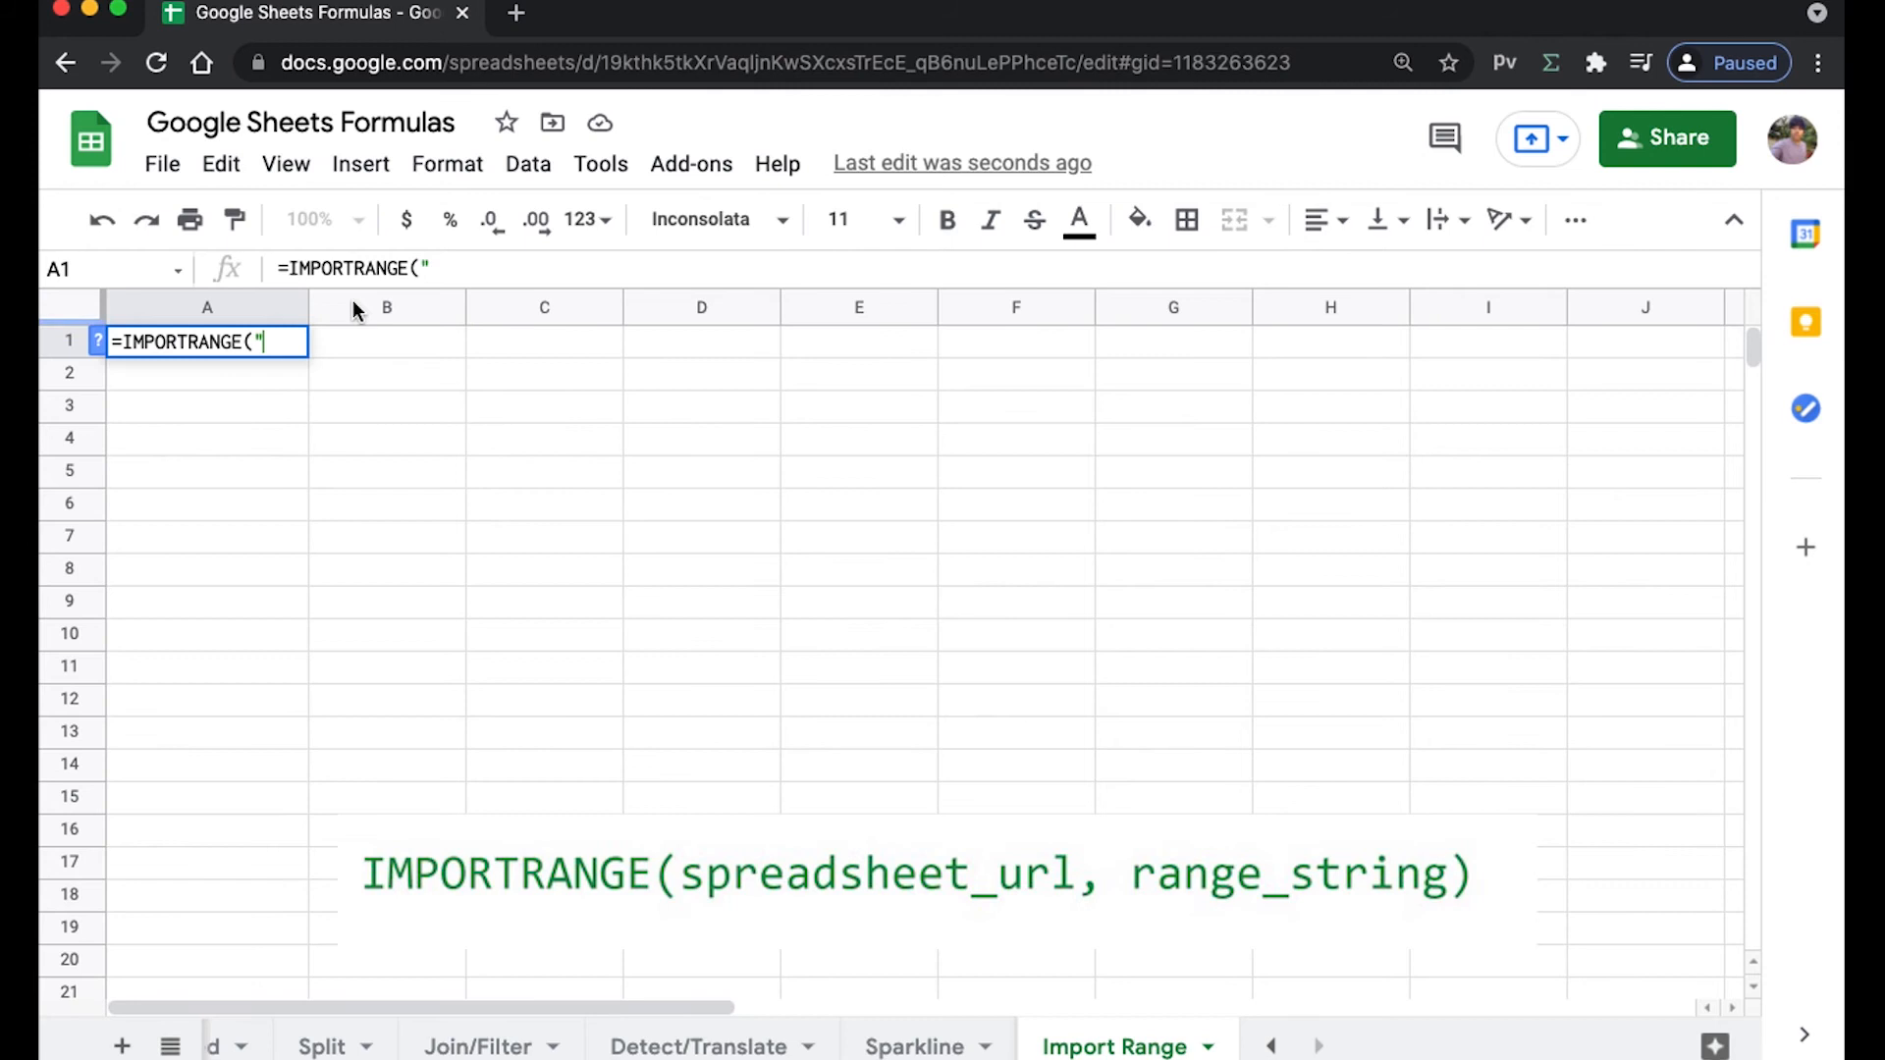
Supply this spreadsheet's own URL as the first argument of the IMPORTRANGE formula and close its quotation.
double_click(734, 62)
click(285, 350)
key(super+v)
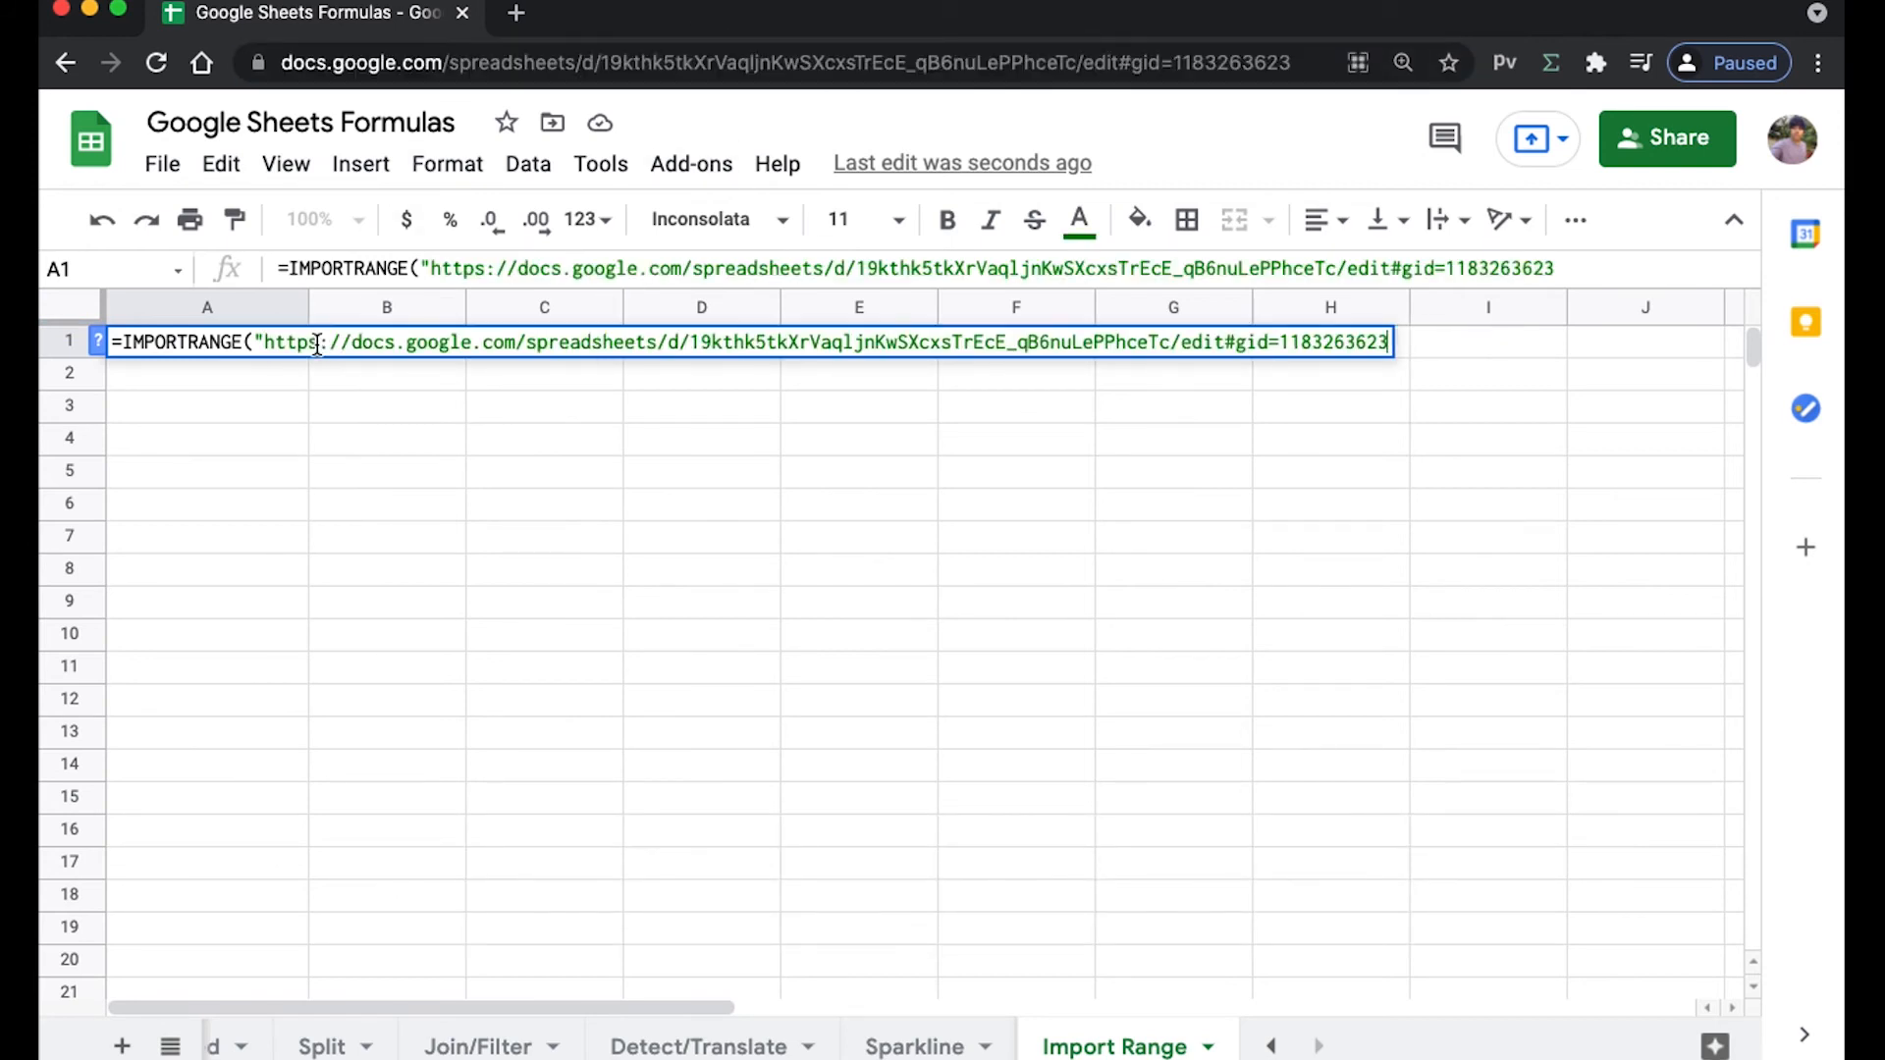
text(",)
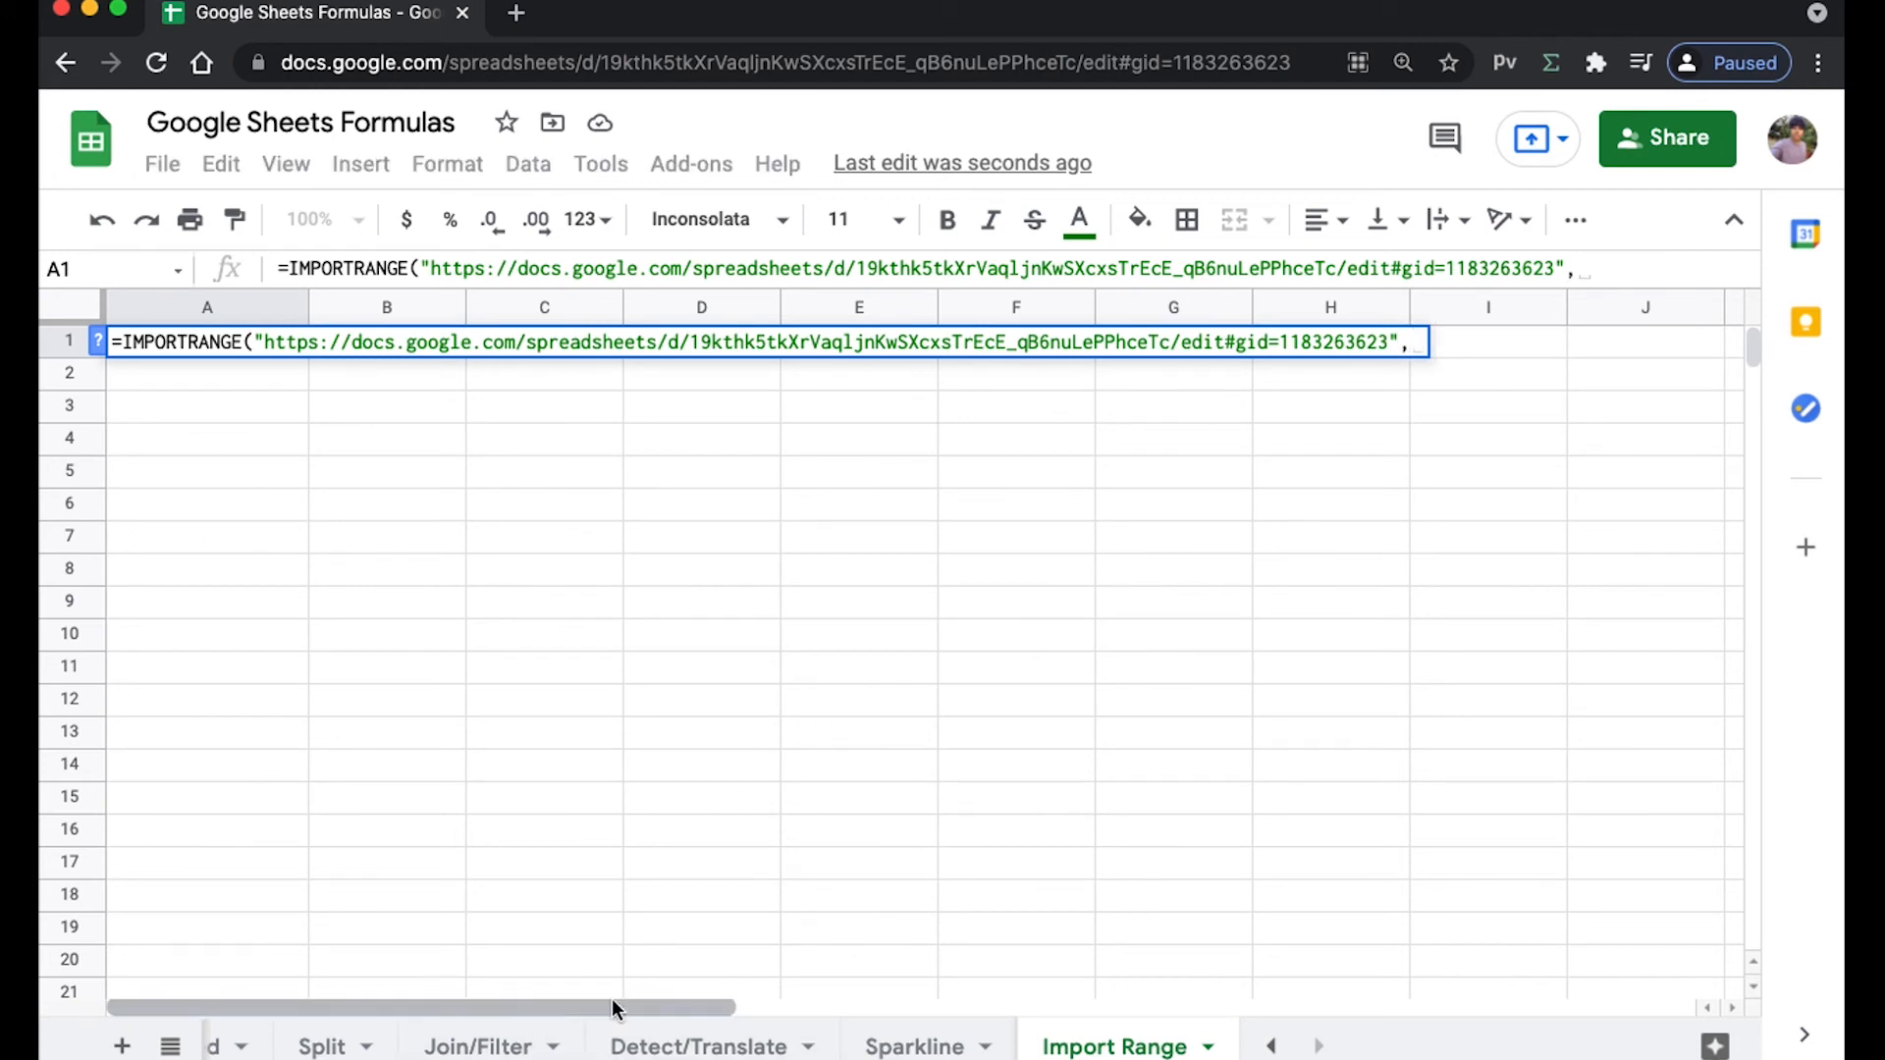
Complete the IMPORTRANGE formula with the range string "Join/Filter A2:E9", then reopen it for editing.
click(494, 1048)
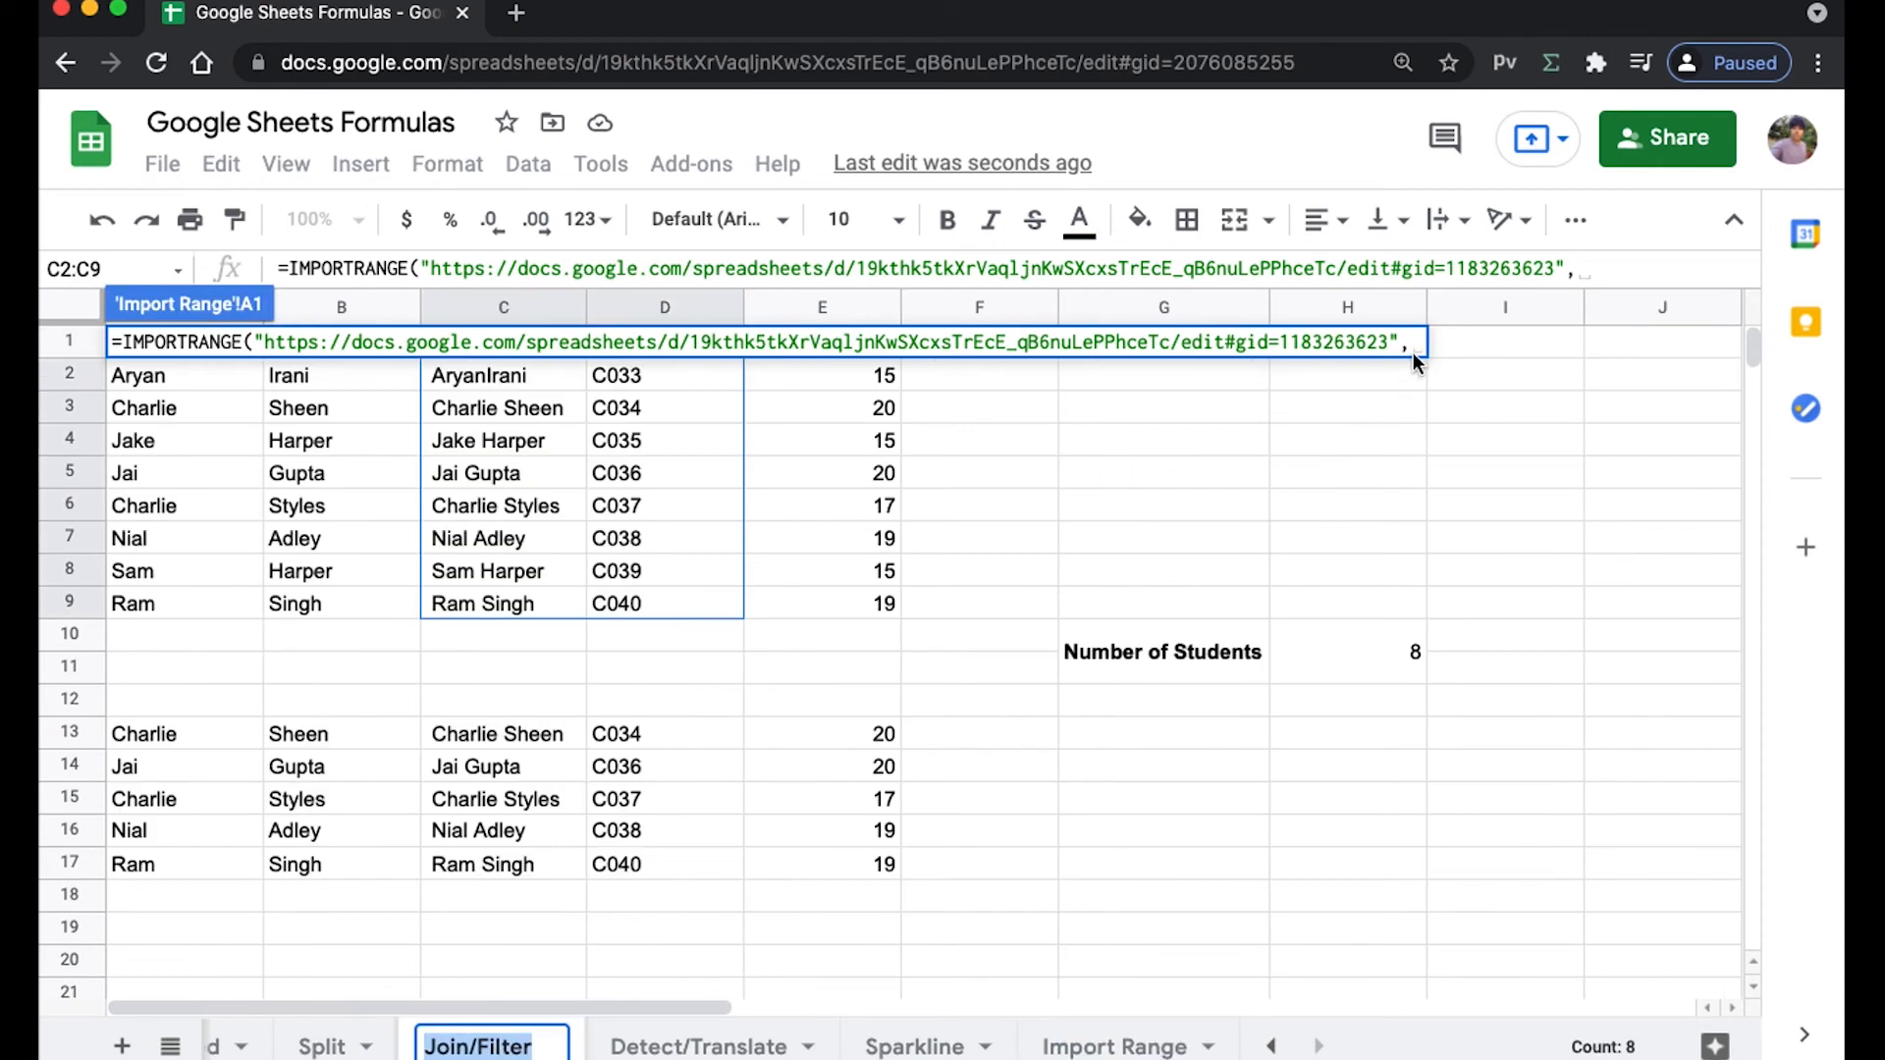
text("Join/Filter)
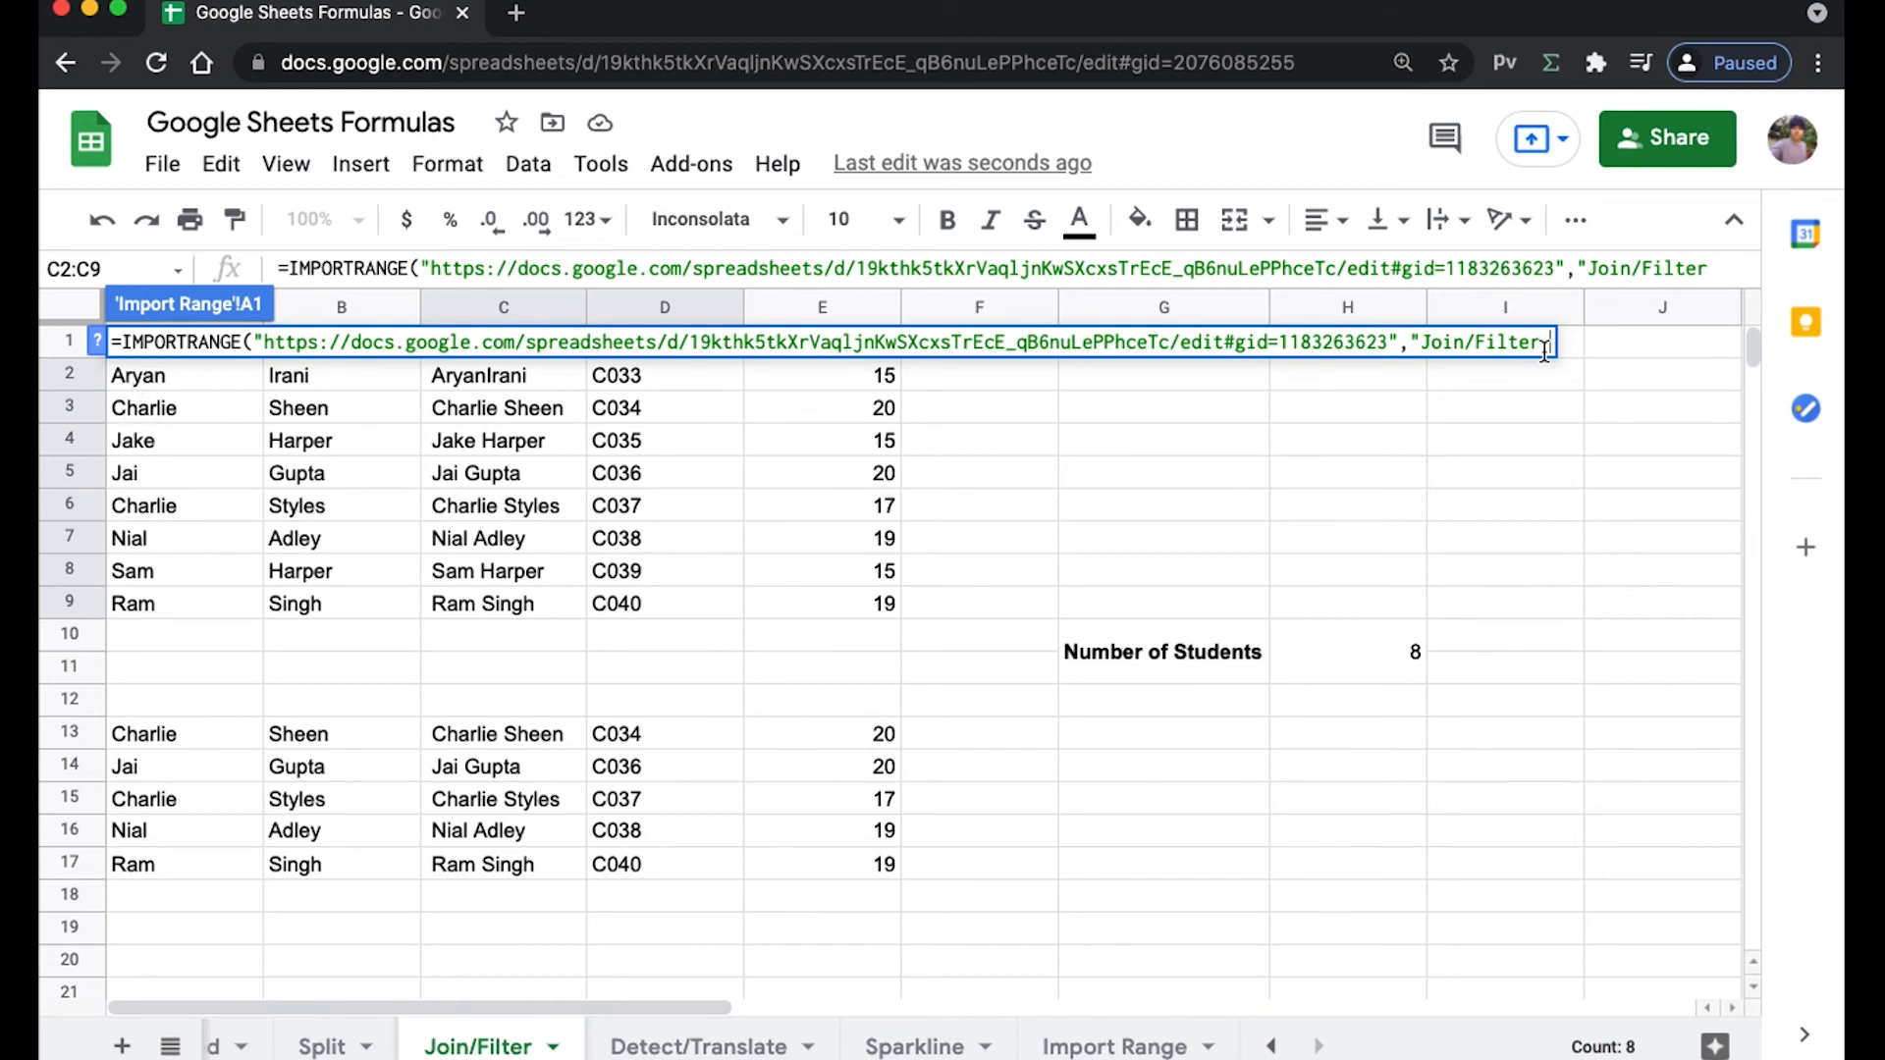
text(A2:)
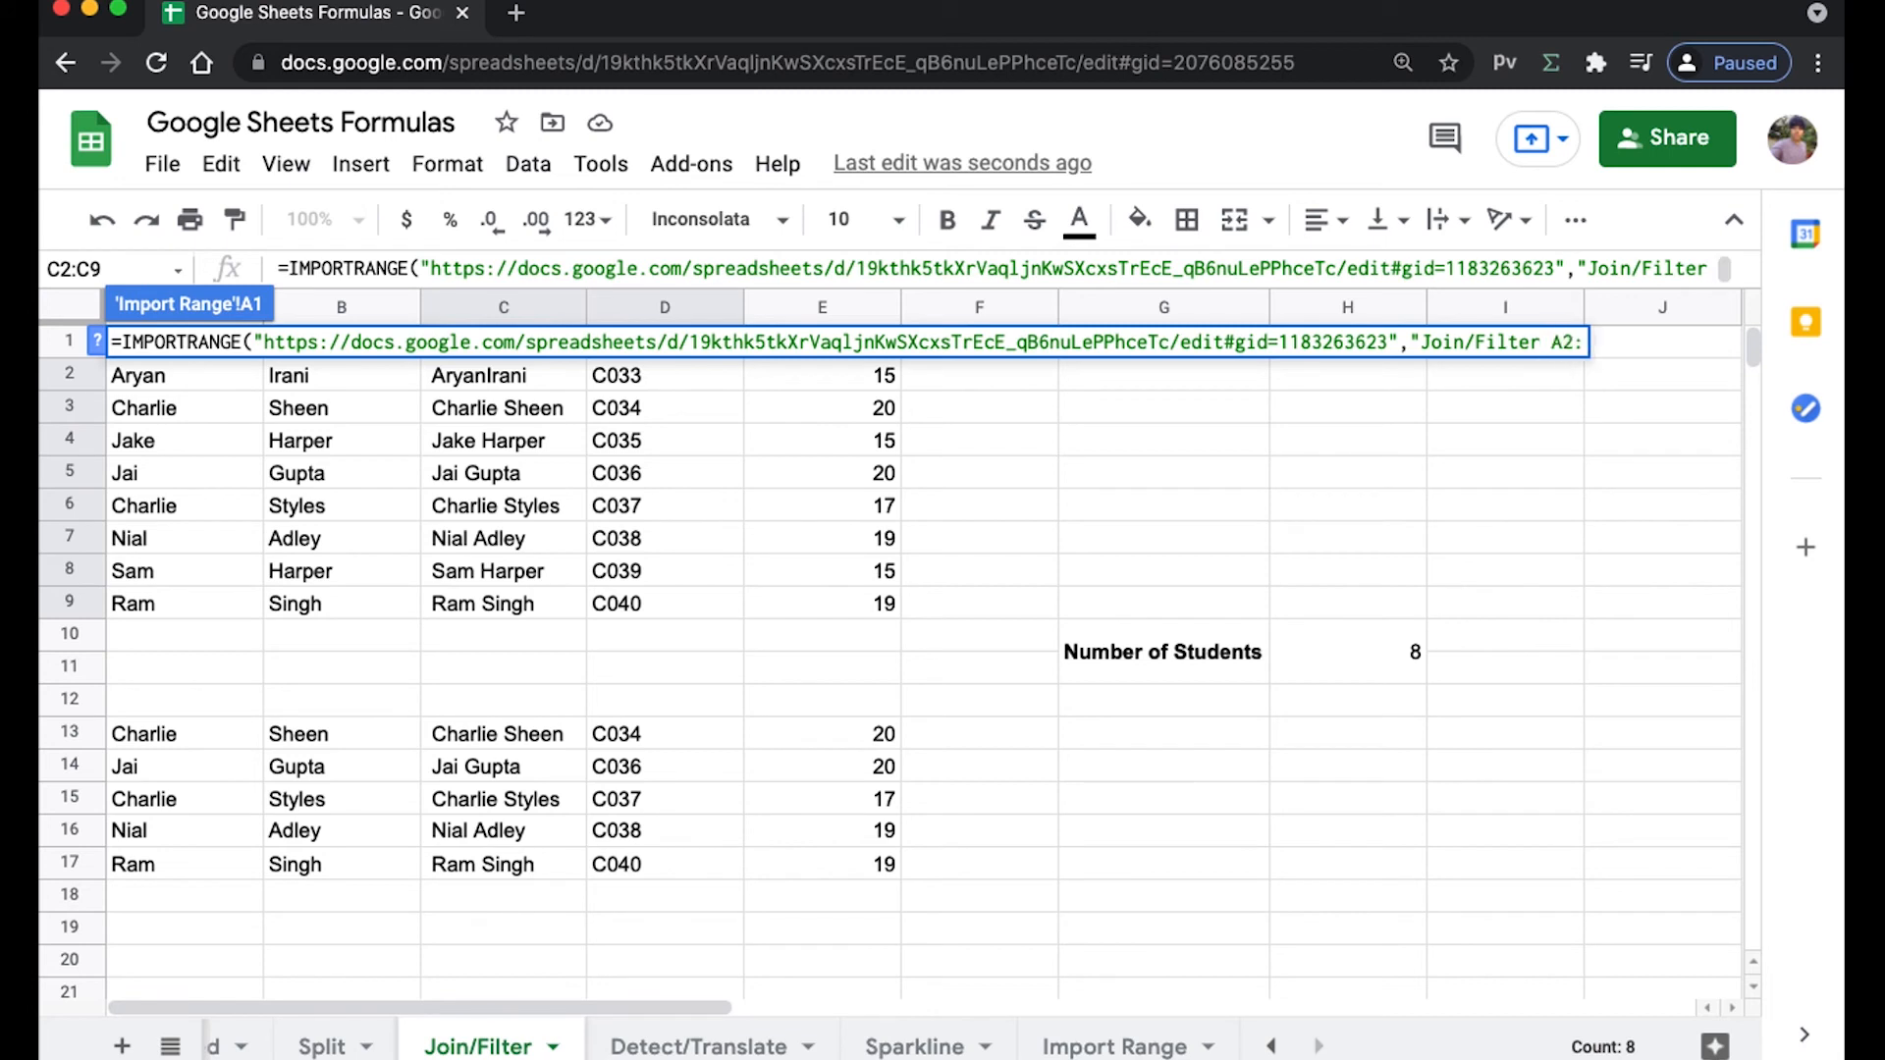
text(E9"))
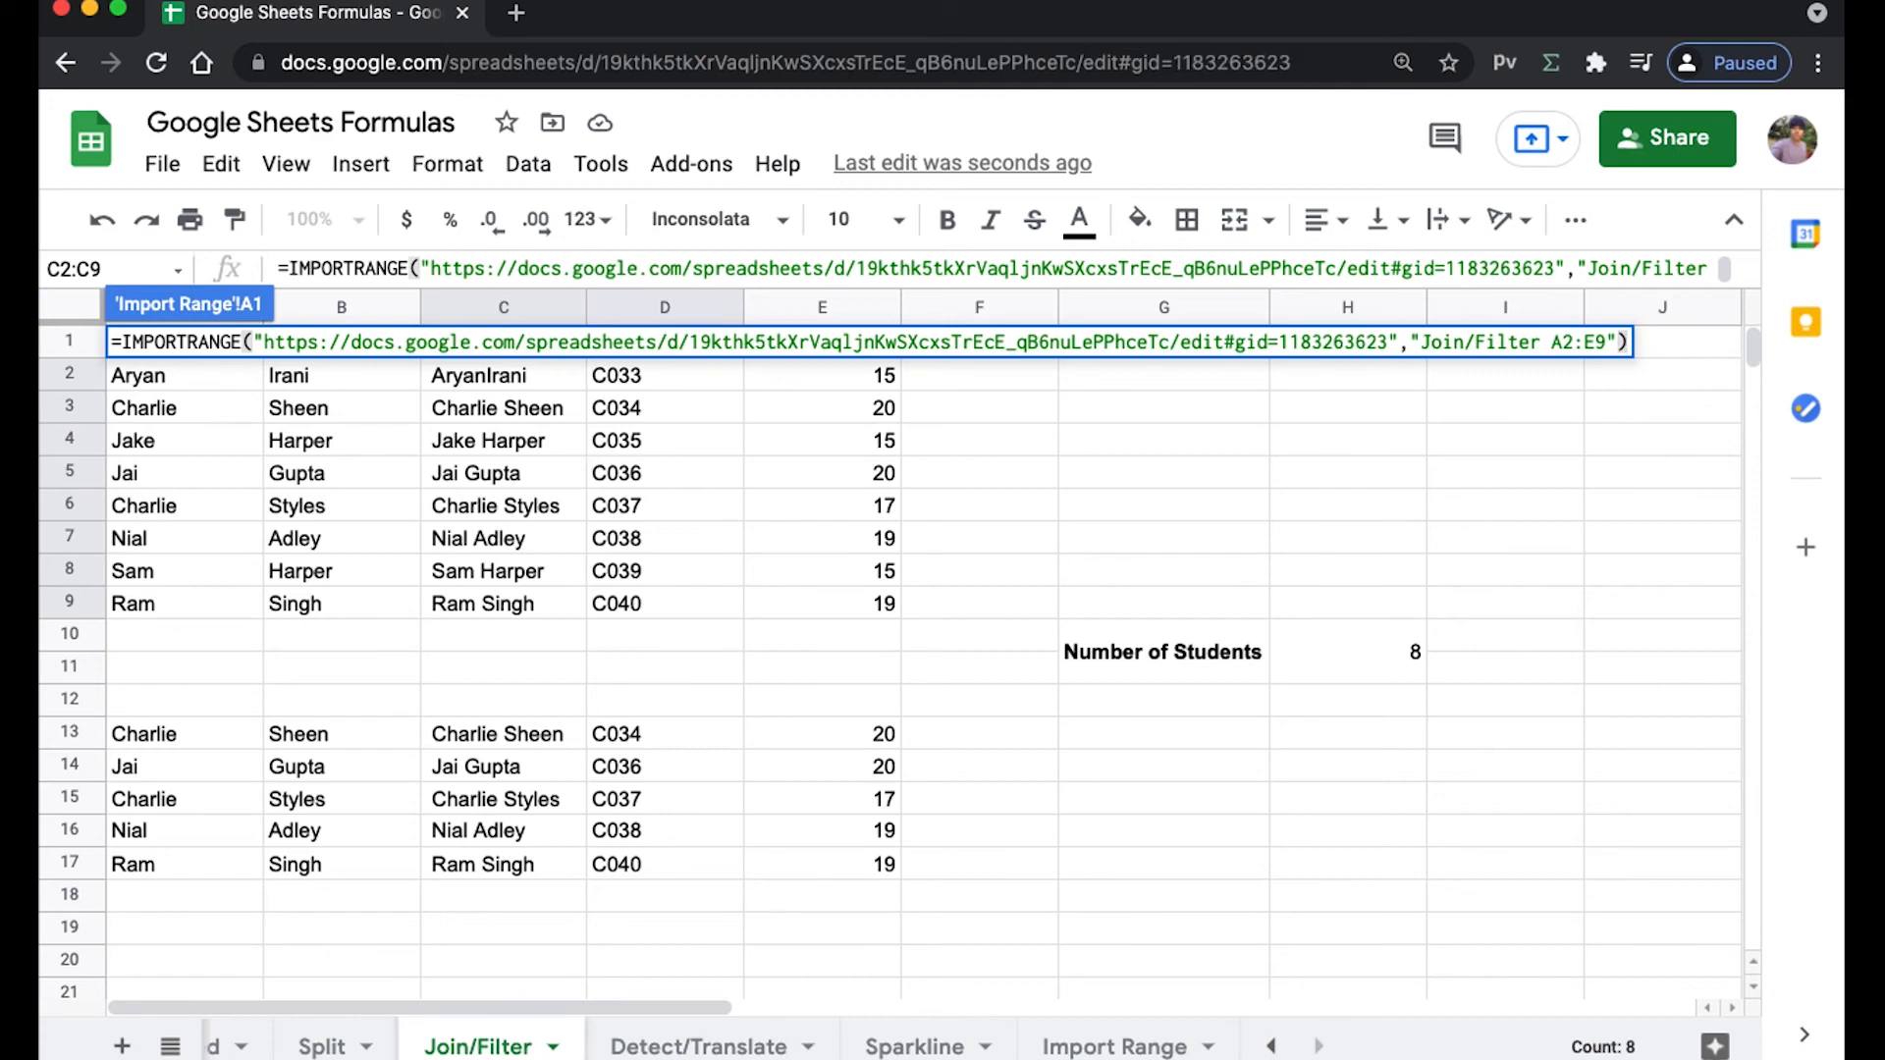
key(Return)
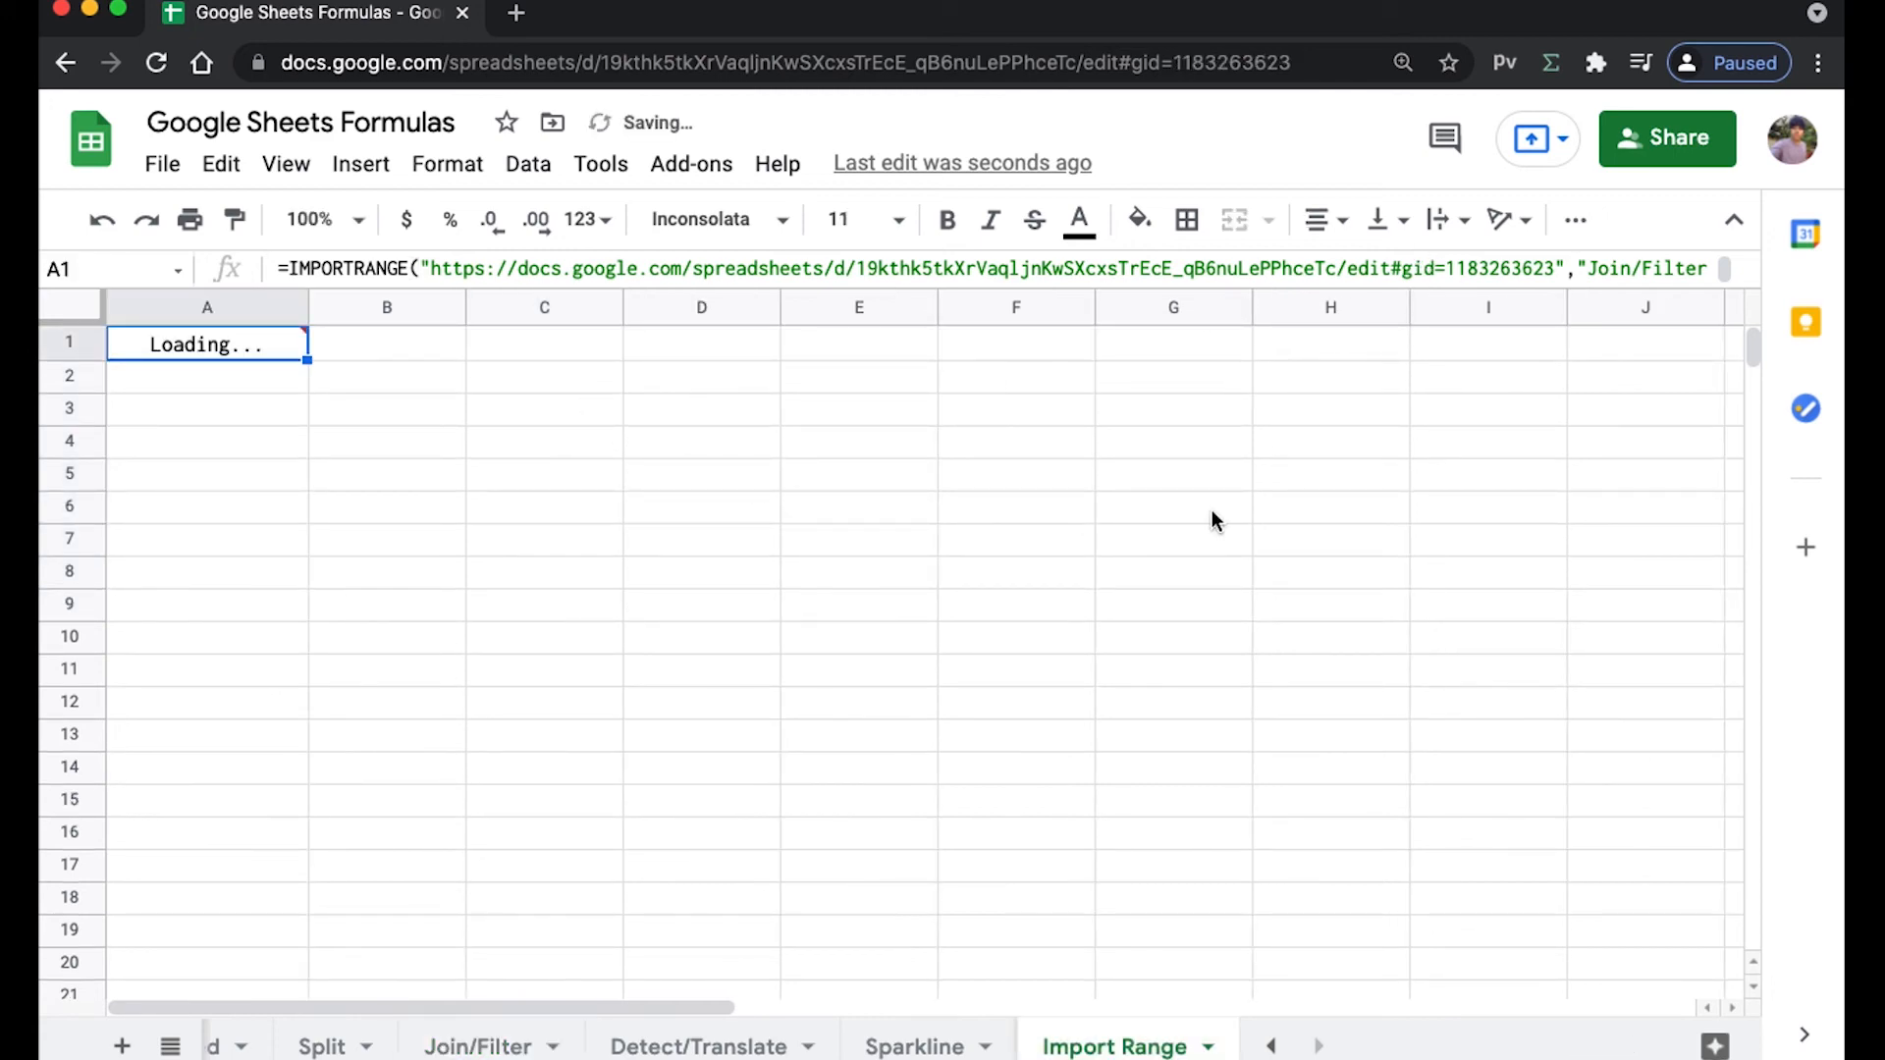
click(1453, 269)
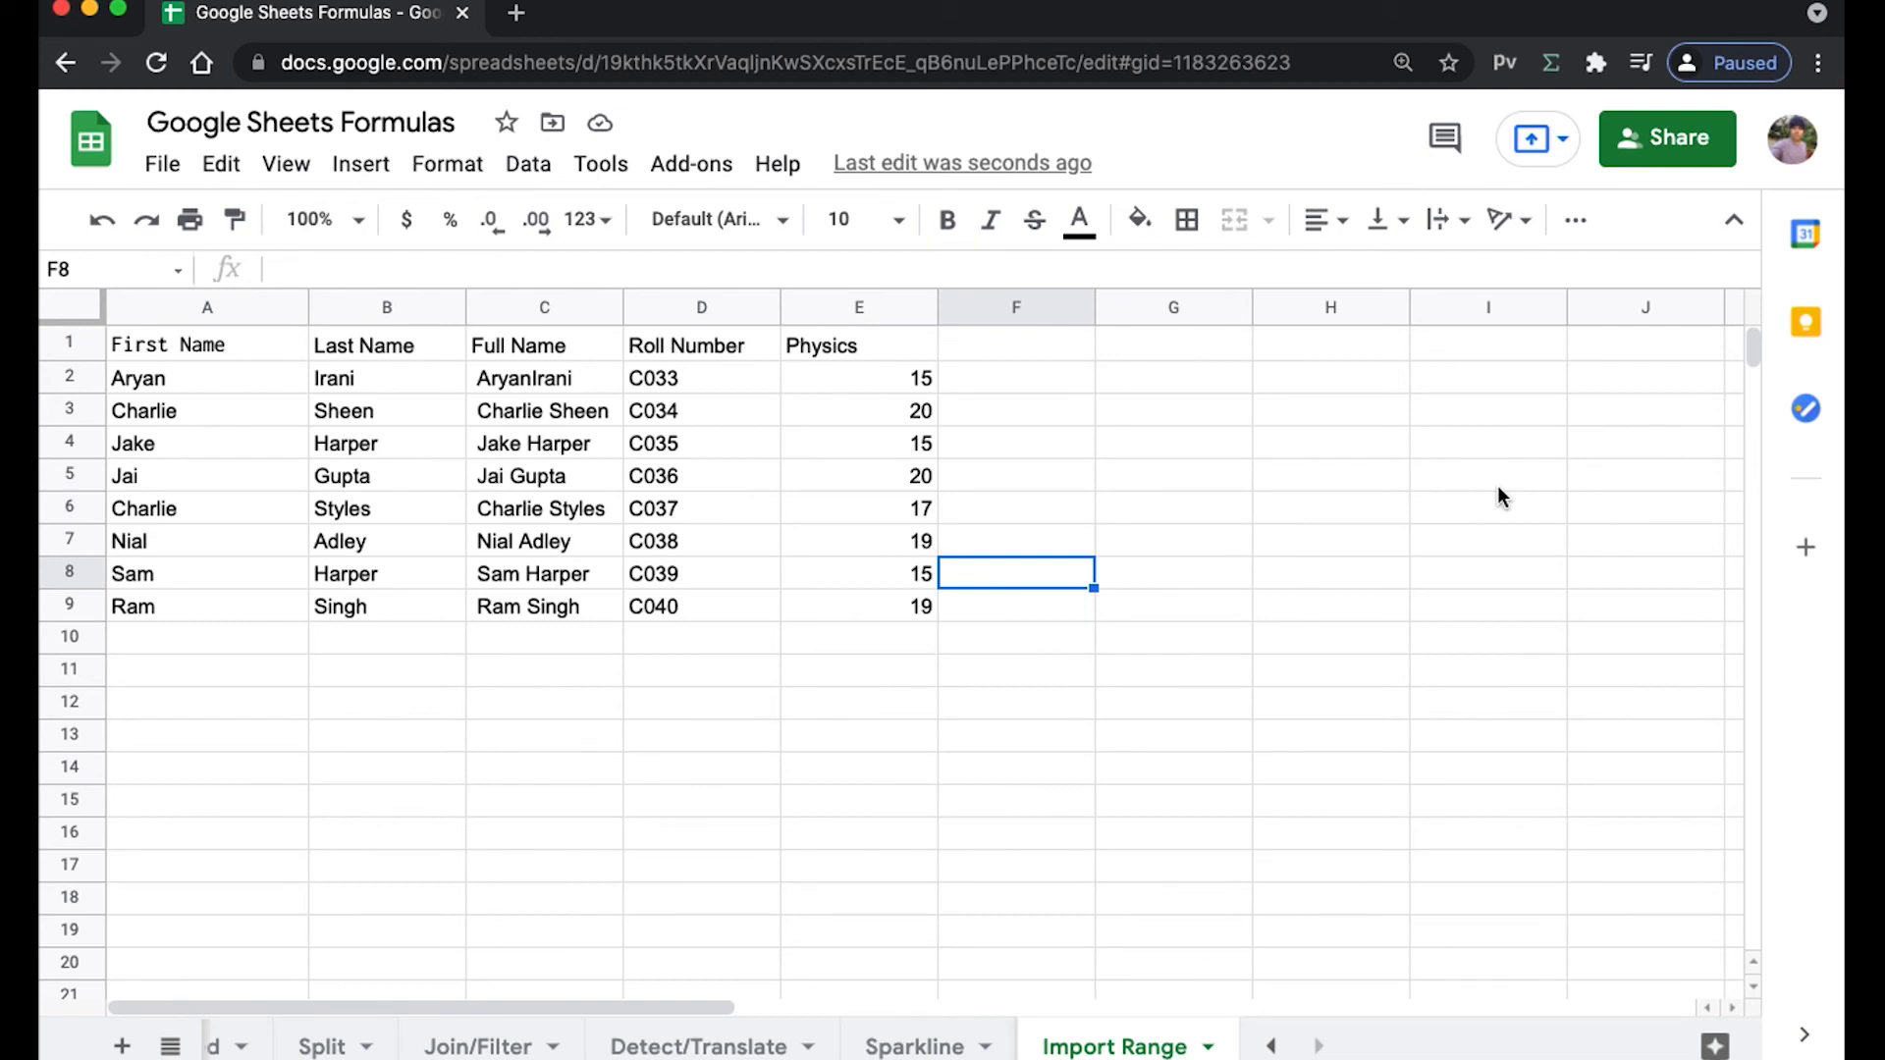
Look up CHAR(8226) in the Formulas to be Covered list and select the empty cell G8.
click(1271, 1045)
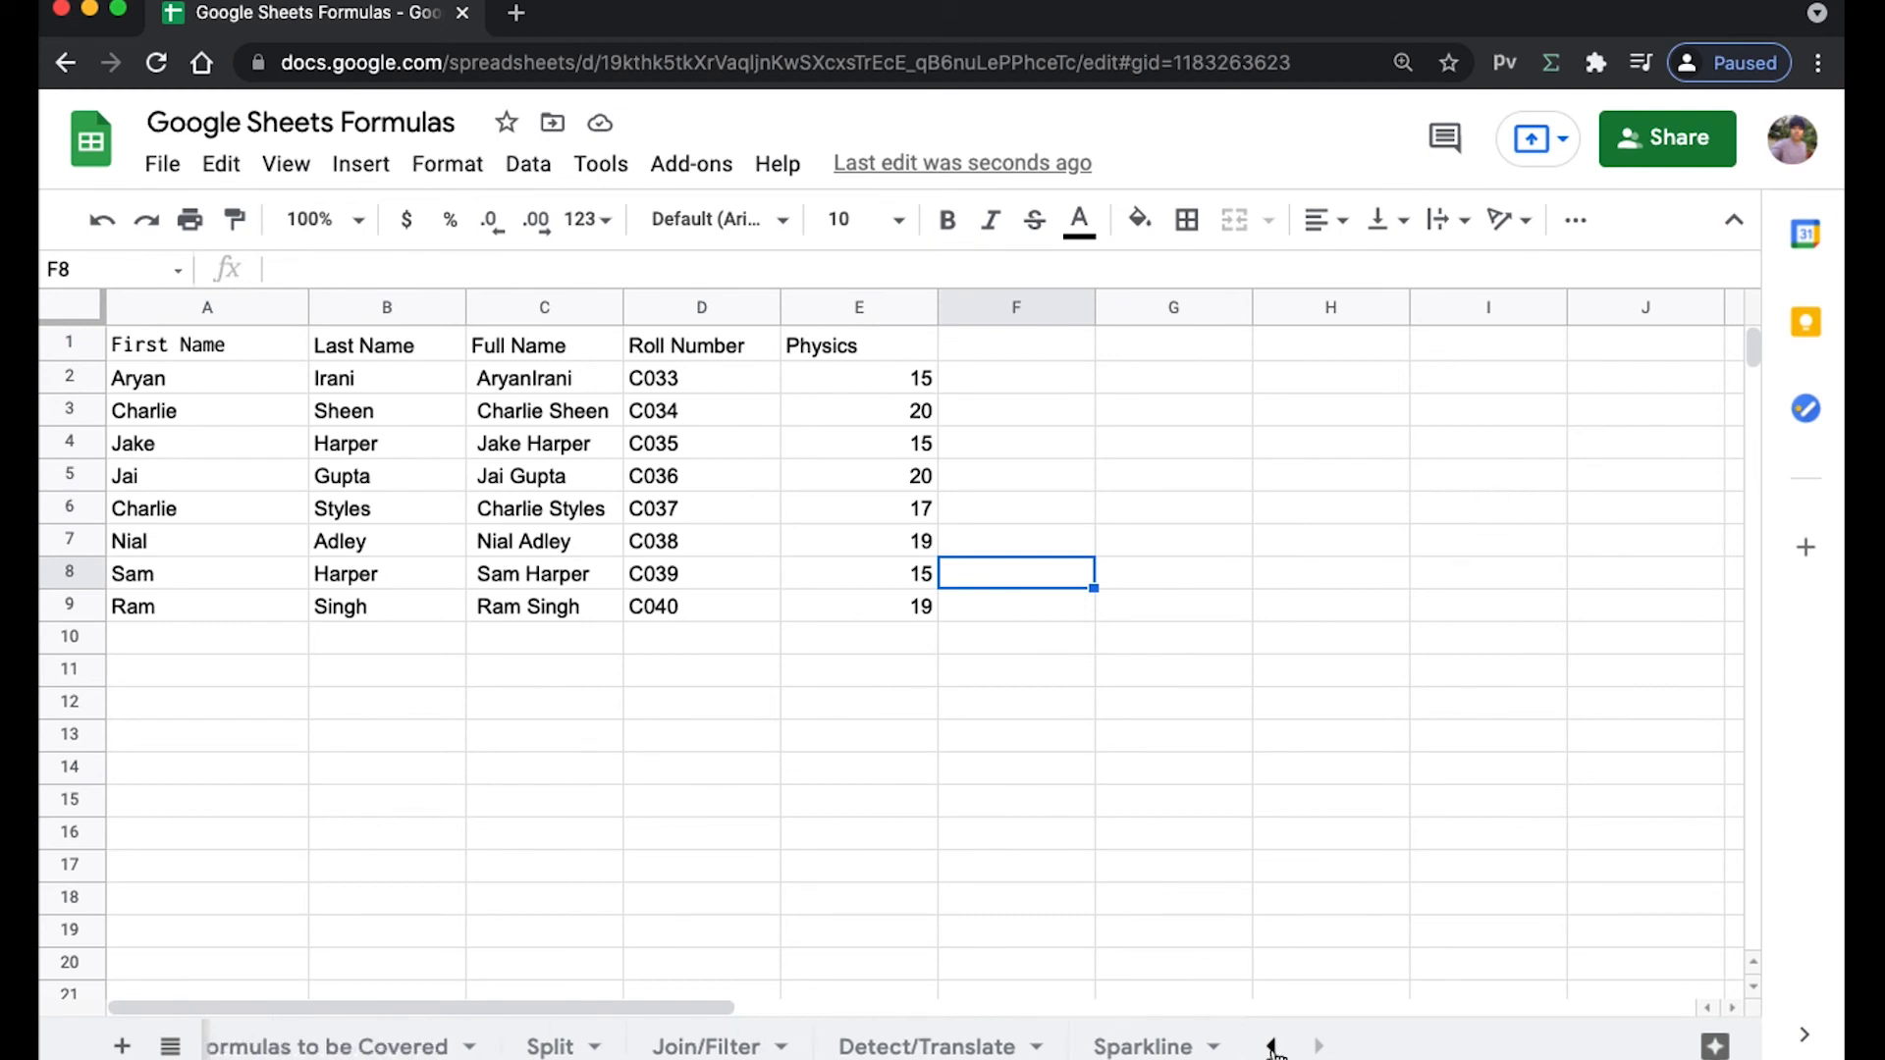
click(346, 1048)
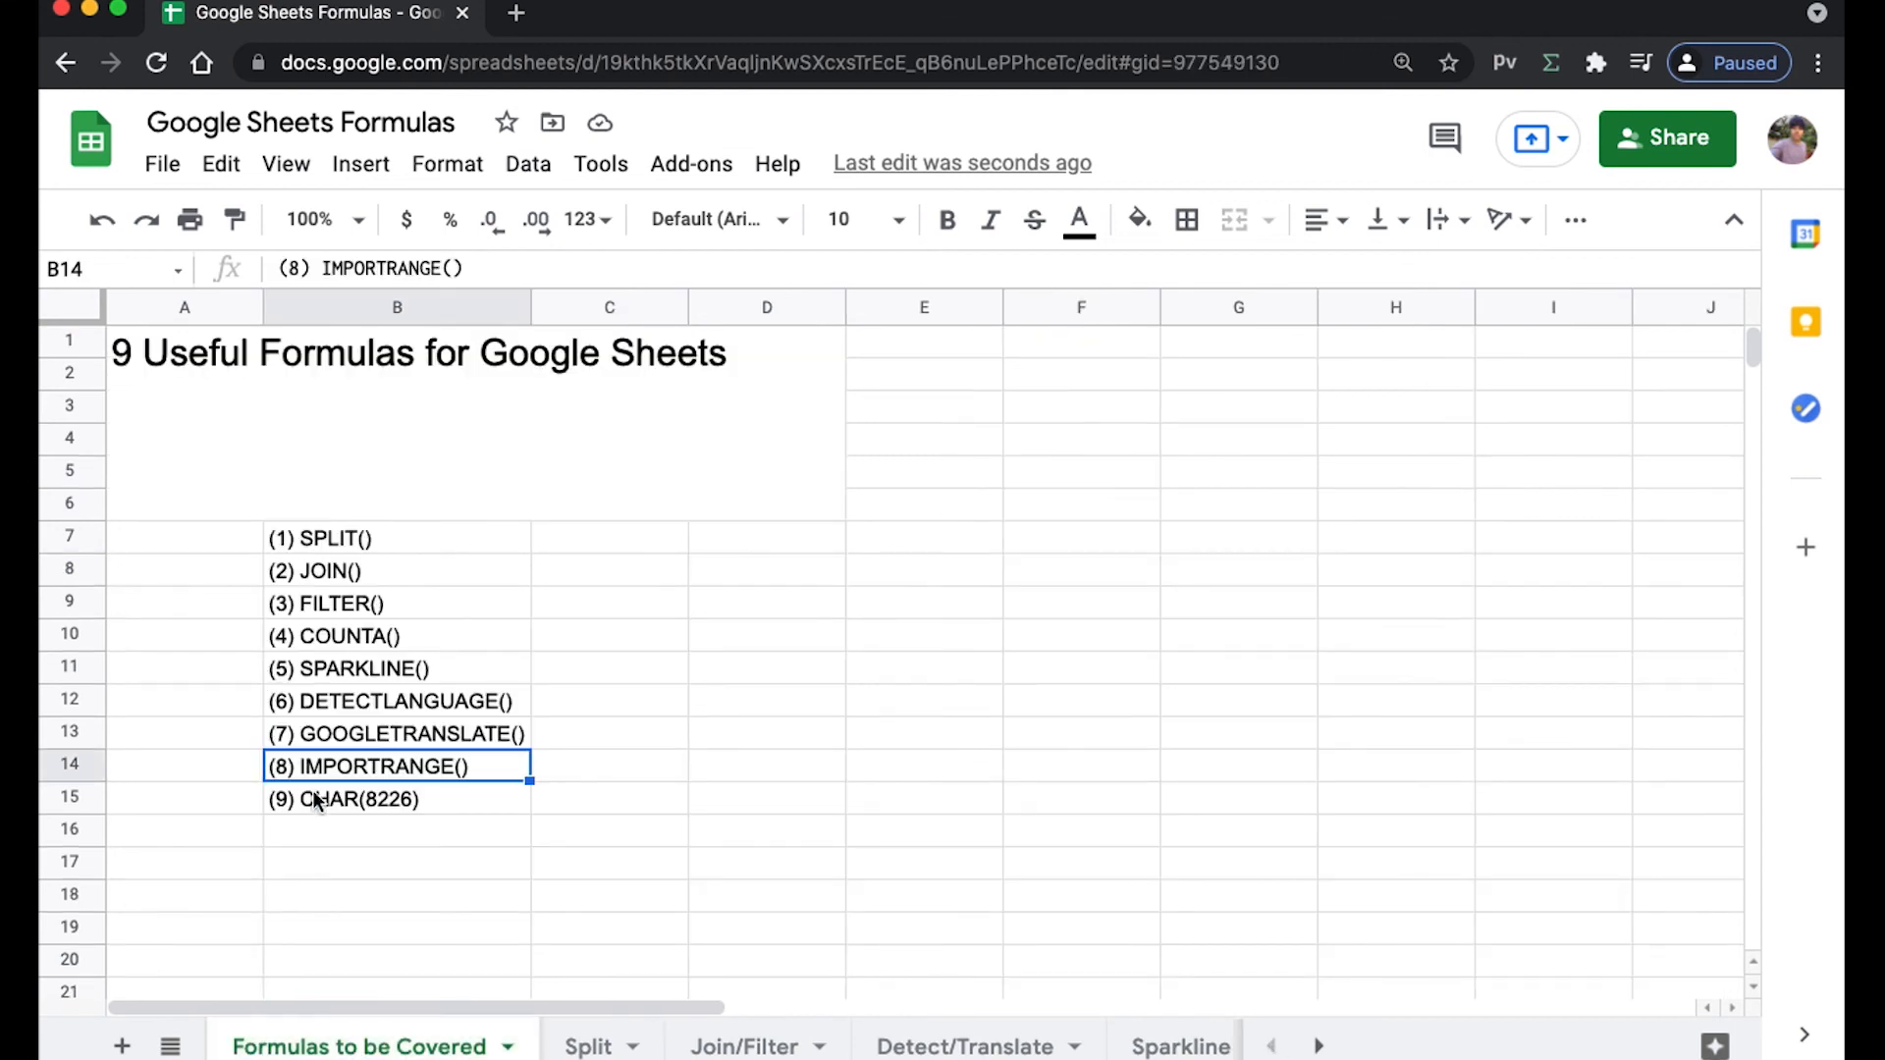
click(315, 796)
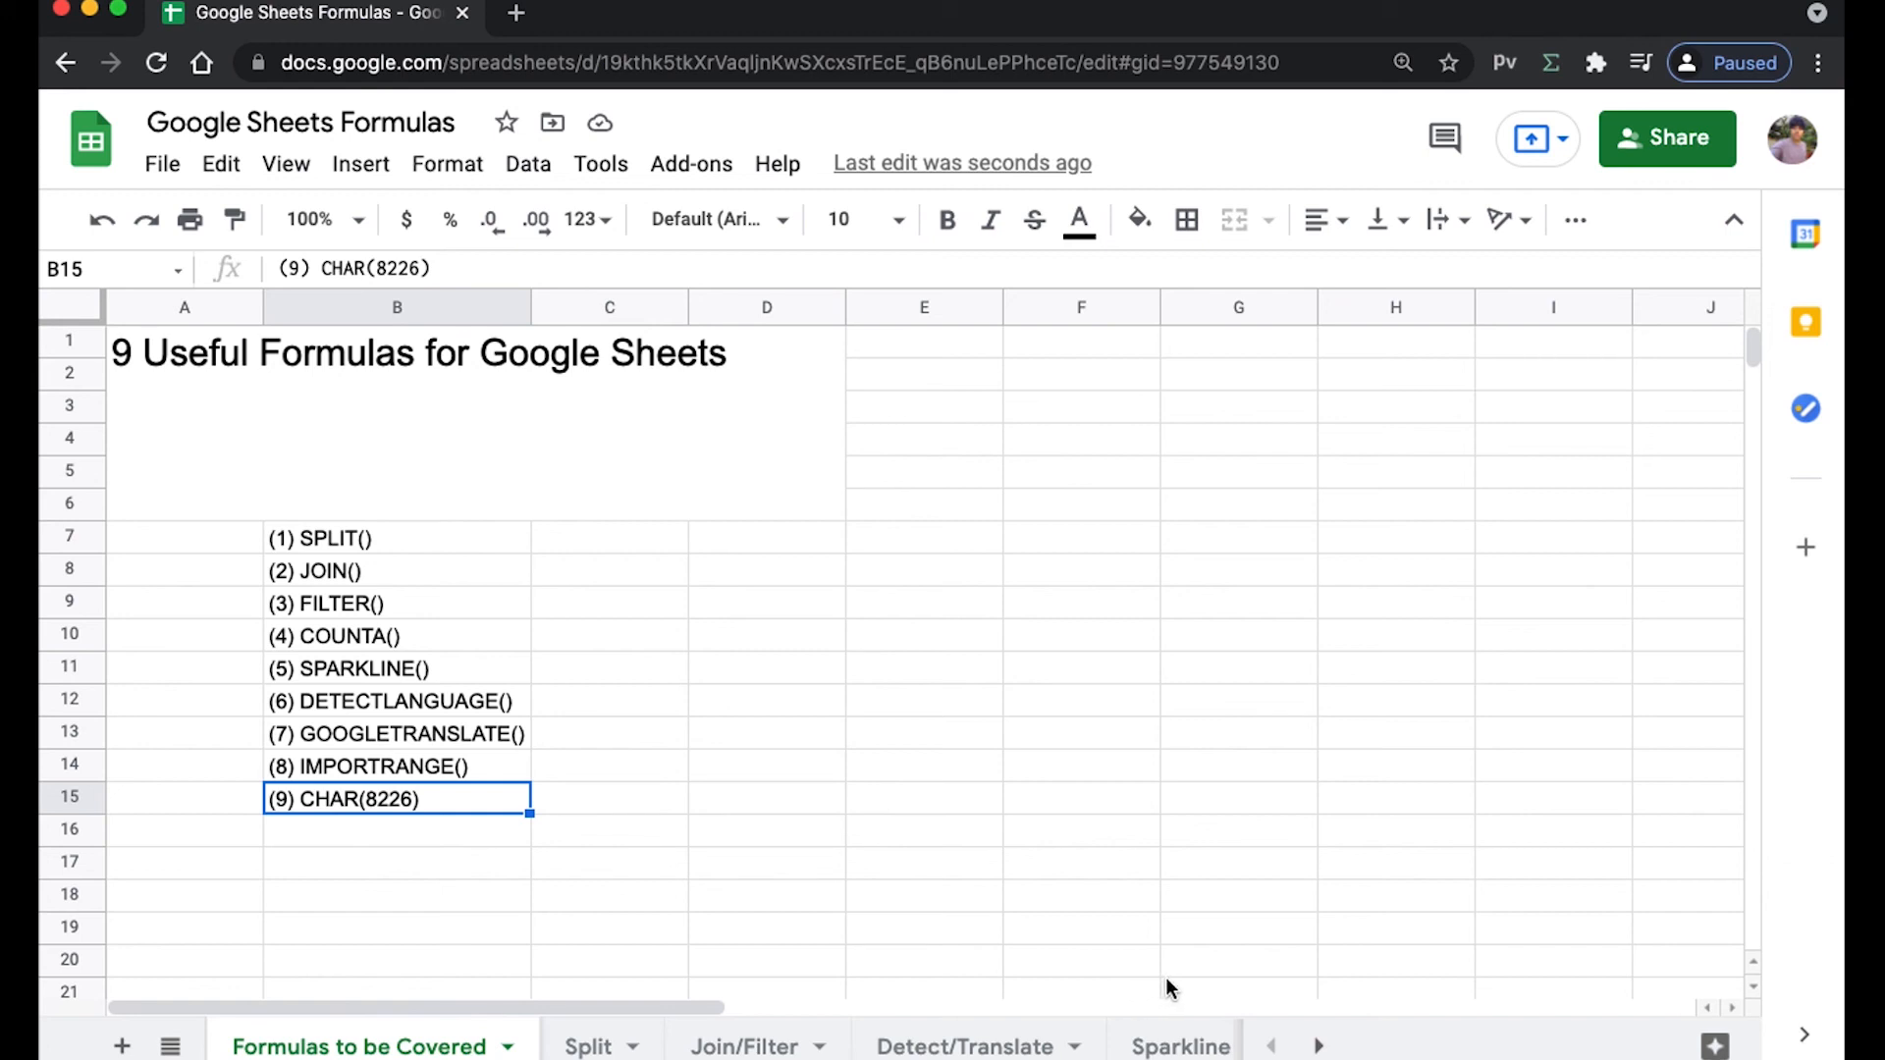
click(1317, 1046)
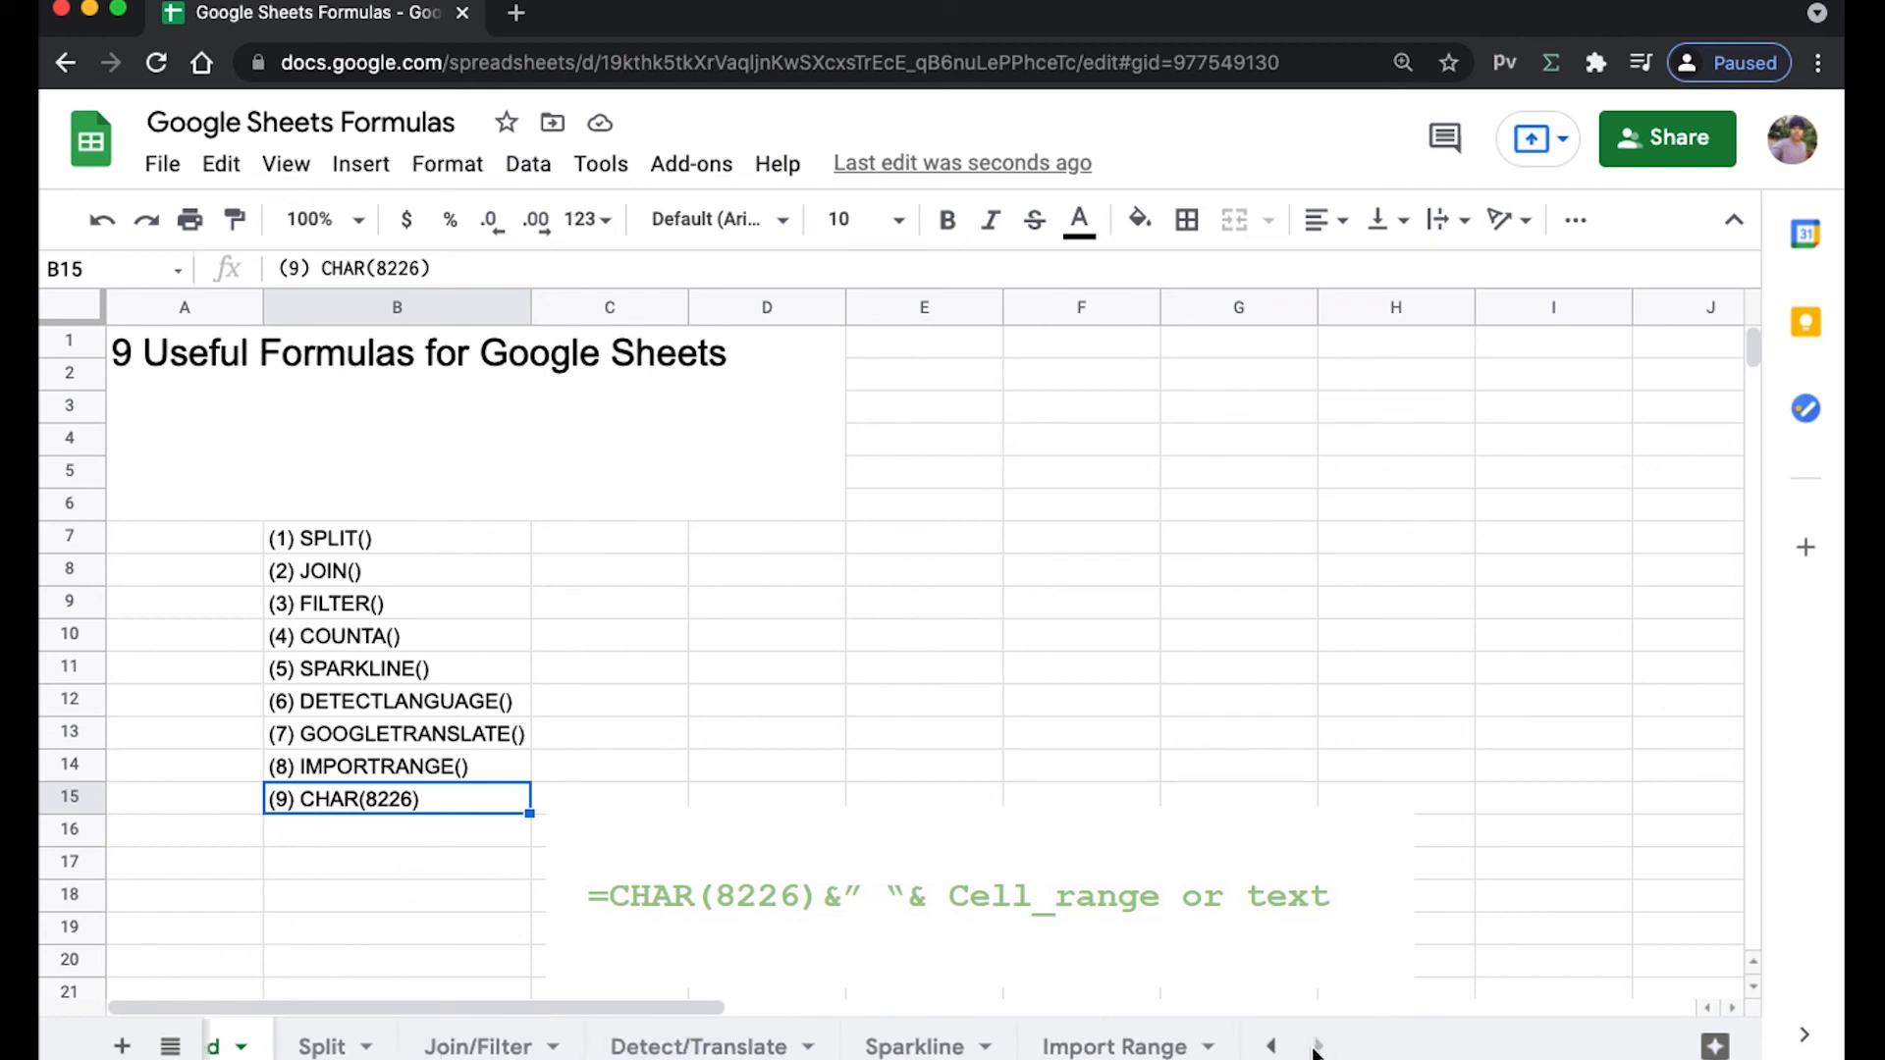
click(1150, 570)
click(1234, 580)
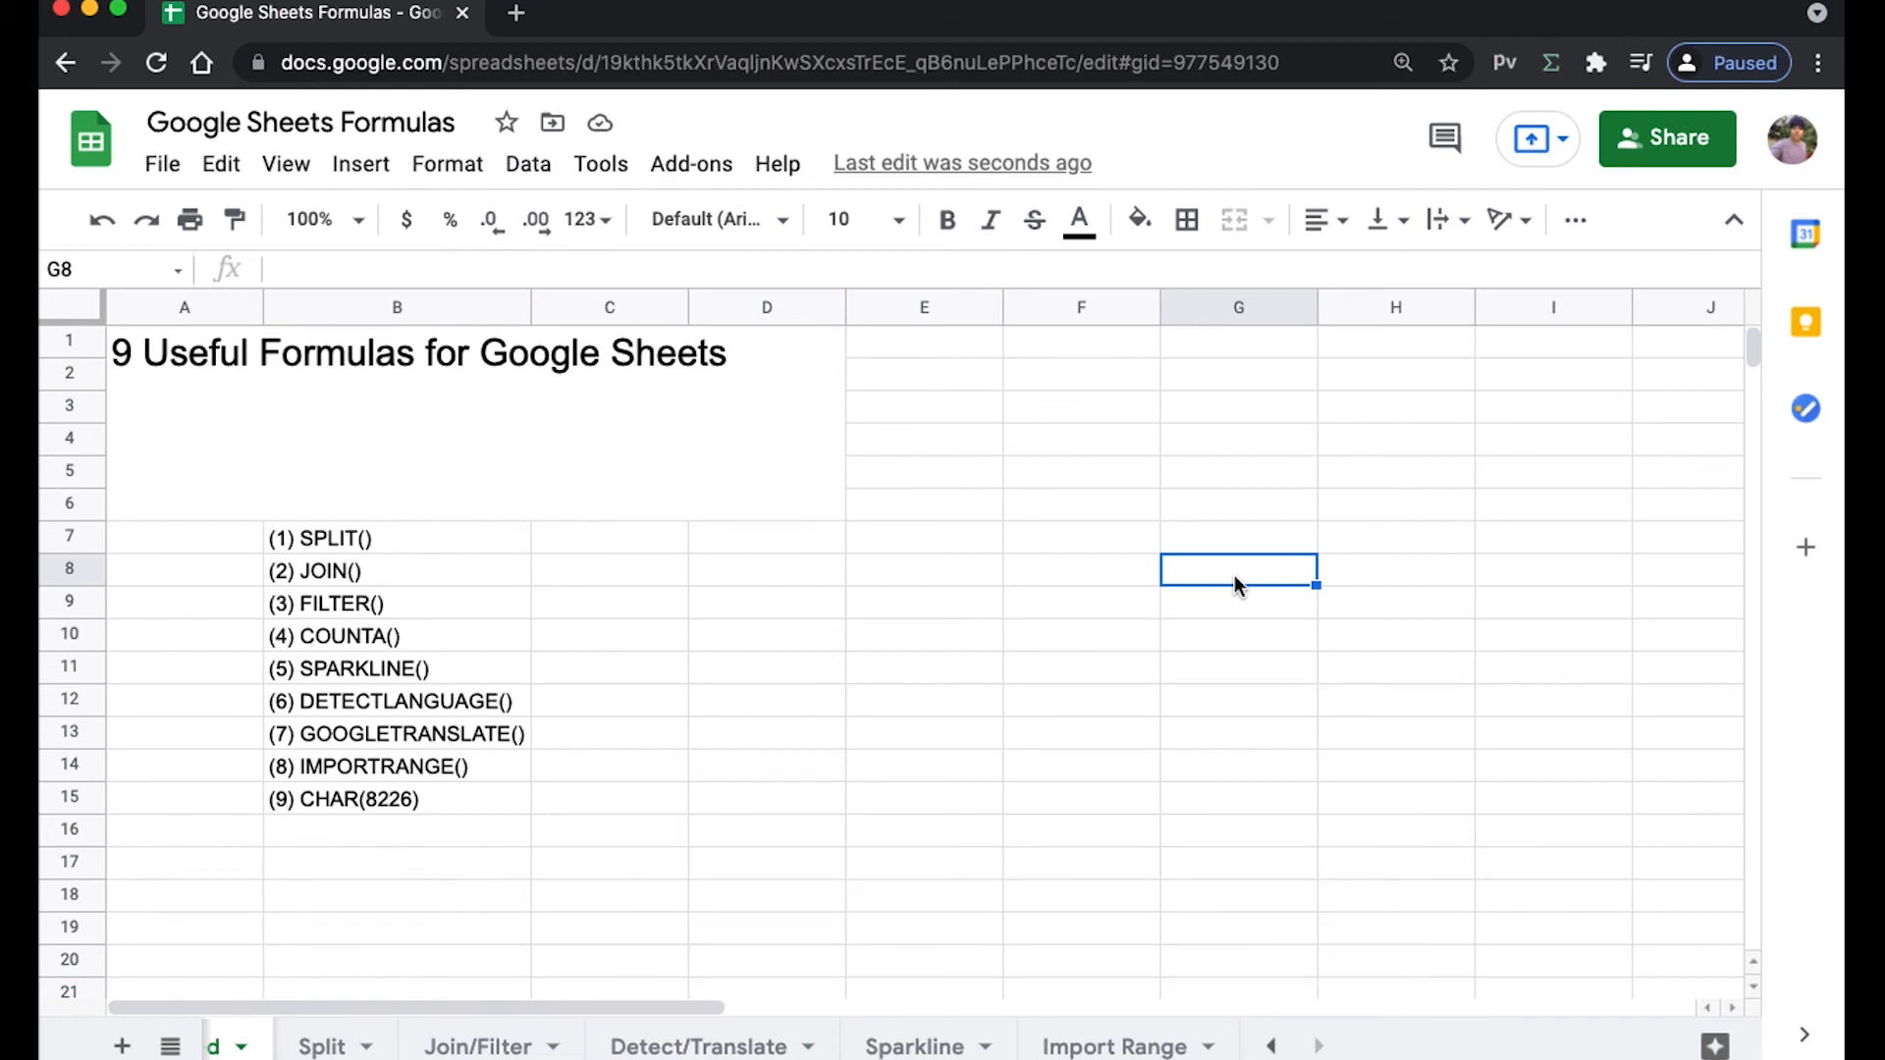
Begin a formula in cell G8 with =CHAR(8226) to produce a bullet character.
text(=char)
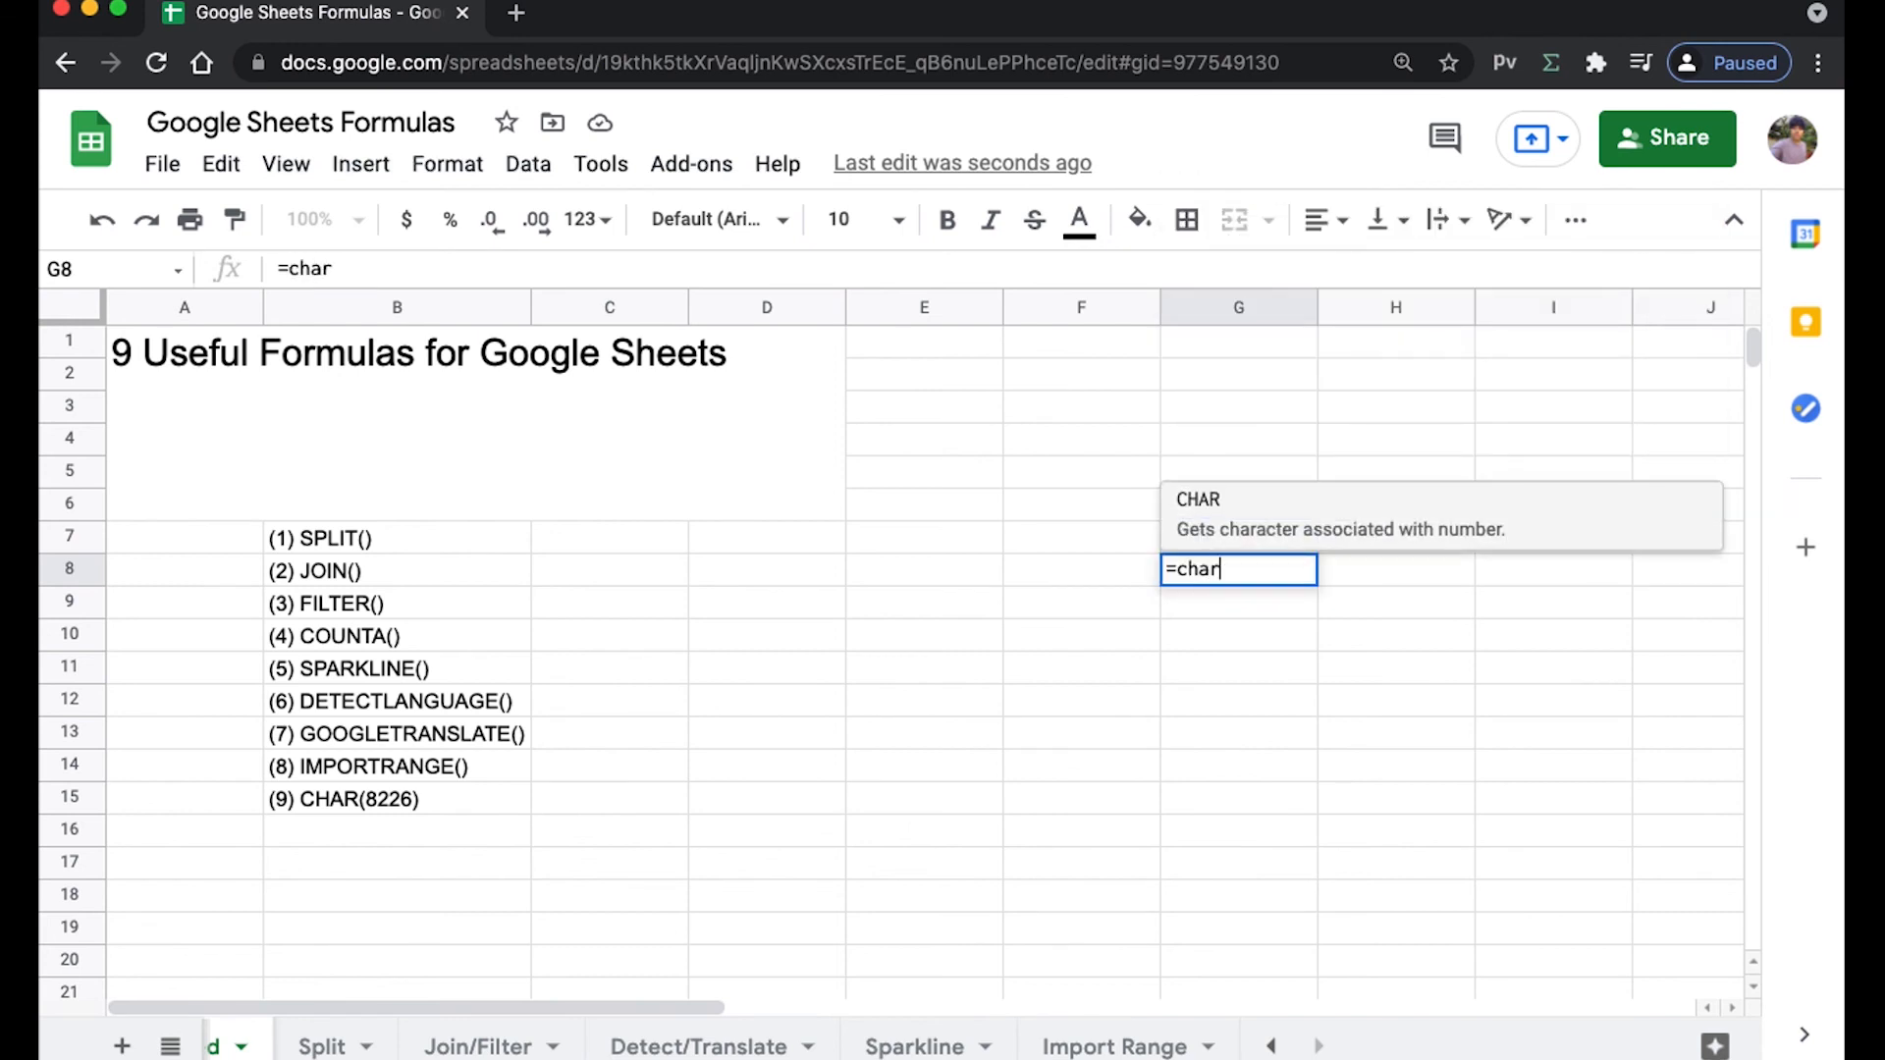
key(Tab)
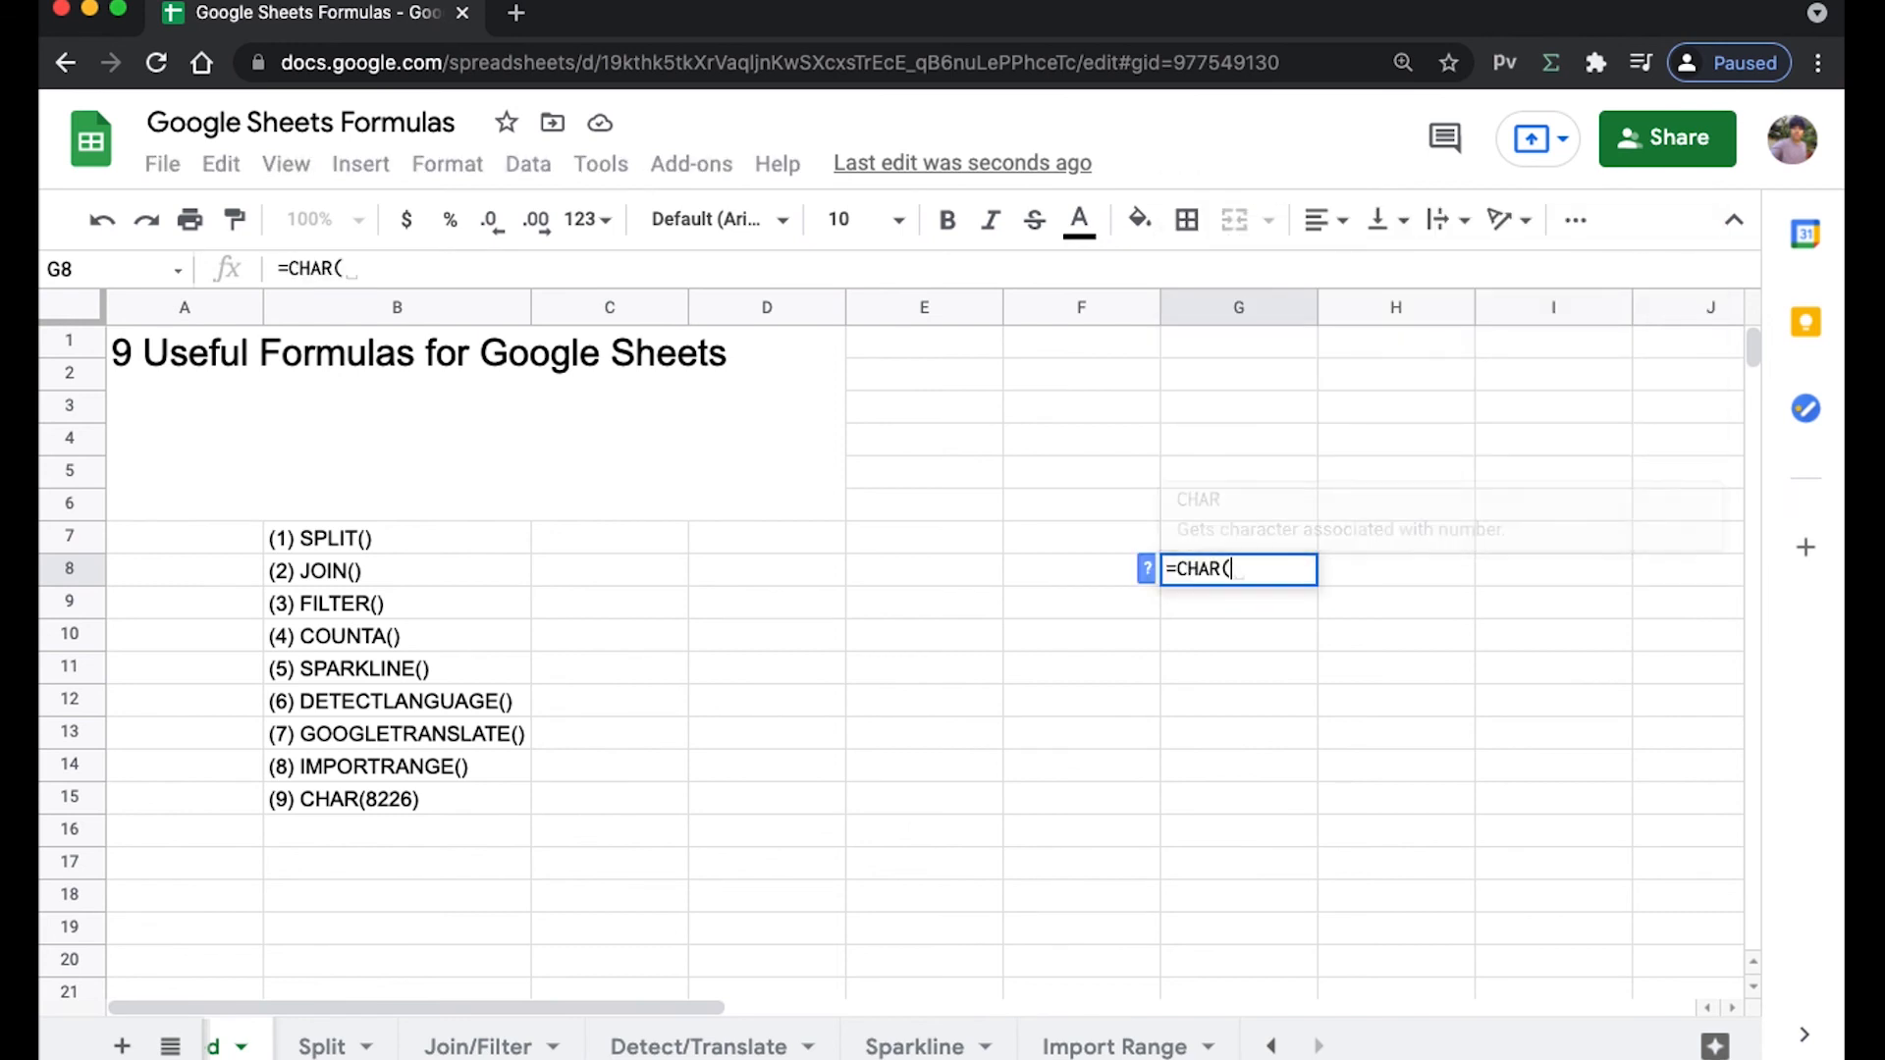
text(8224)
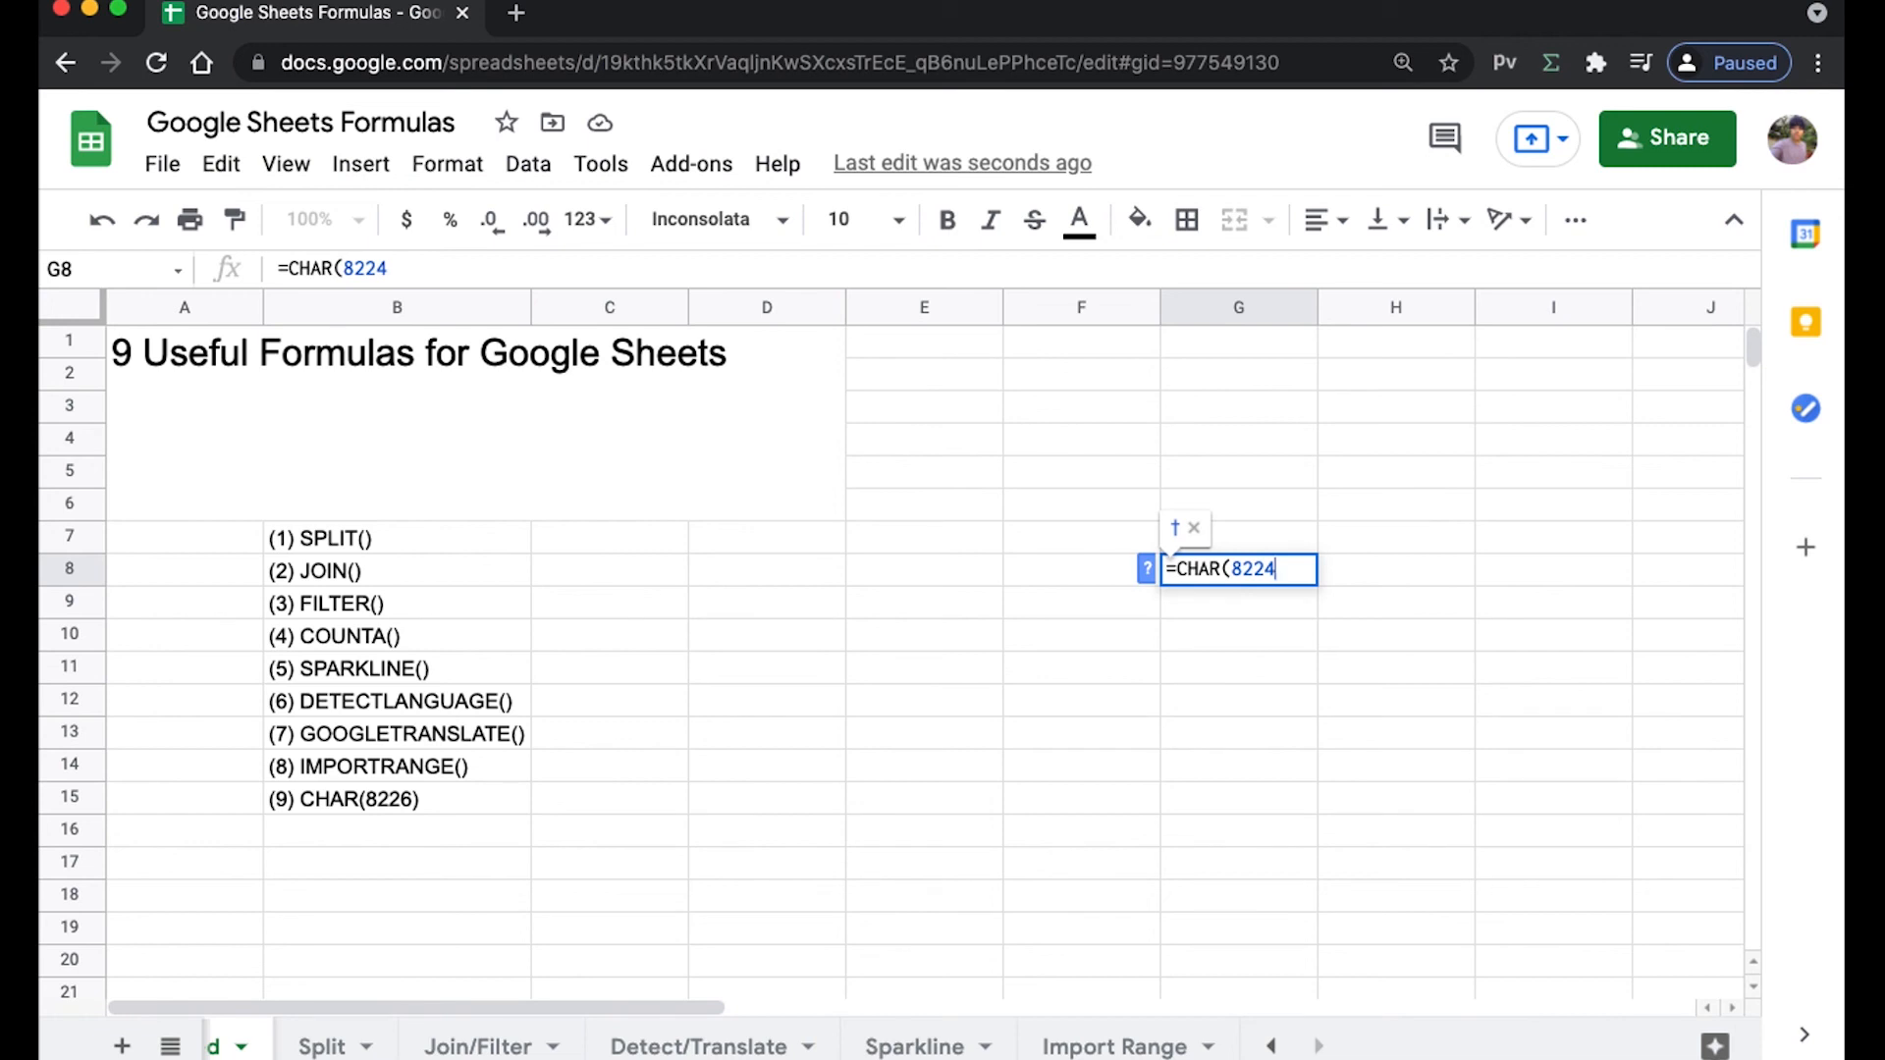
key(BackSpace)
text(6))
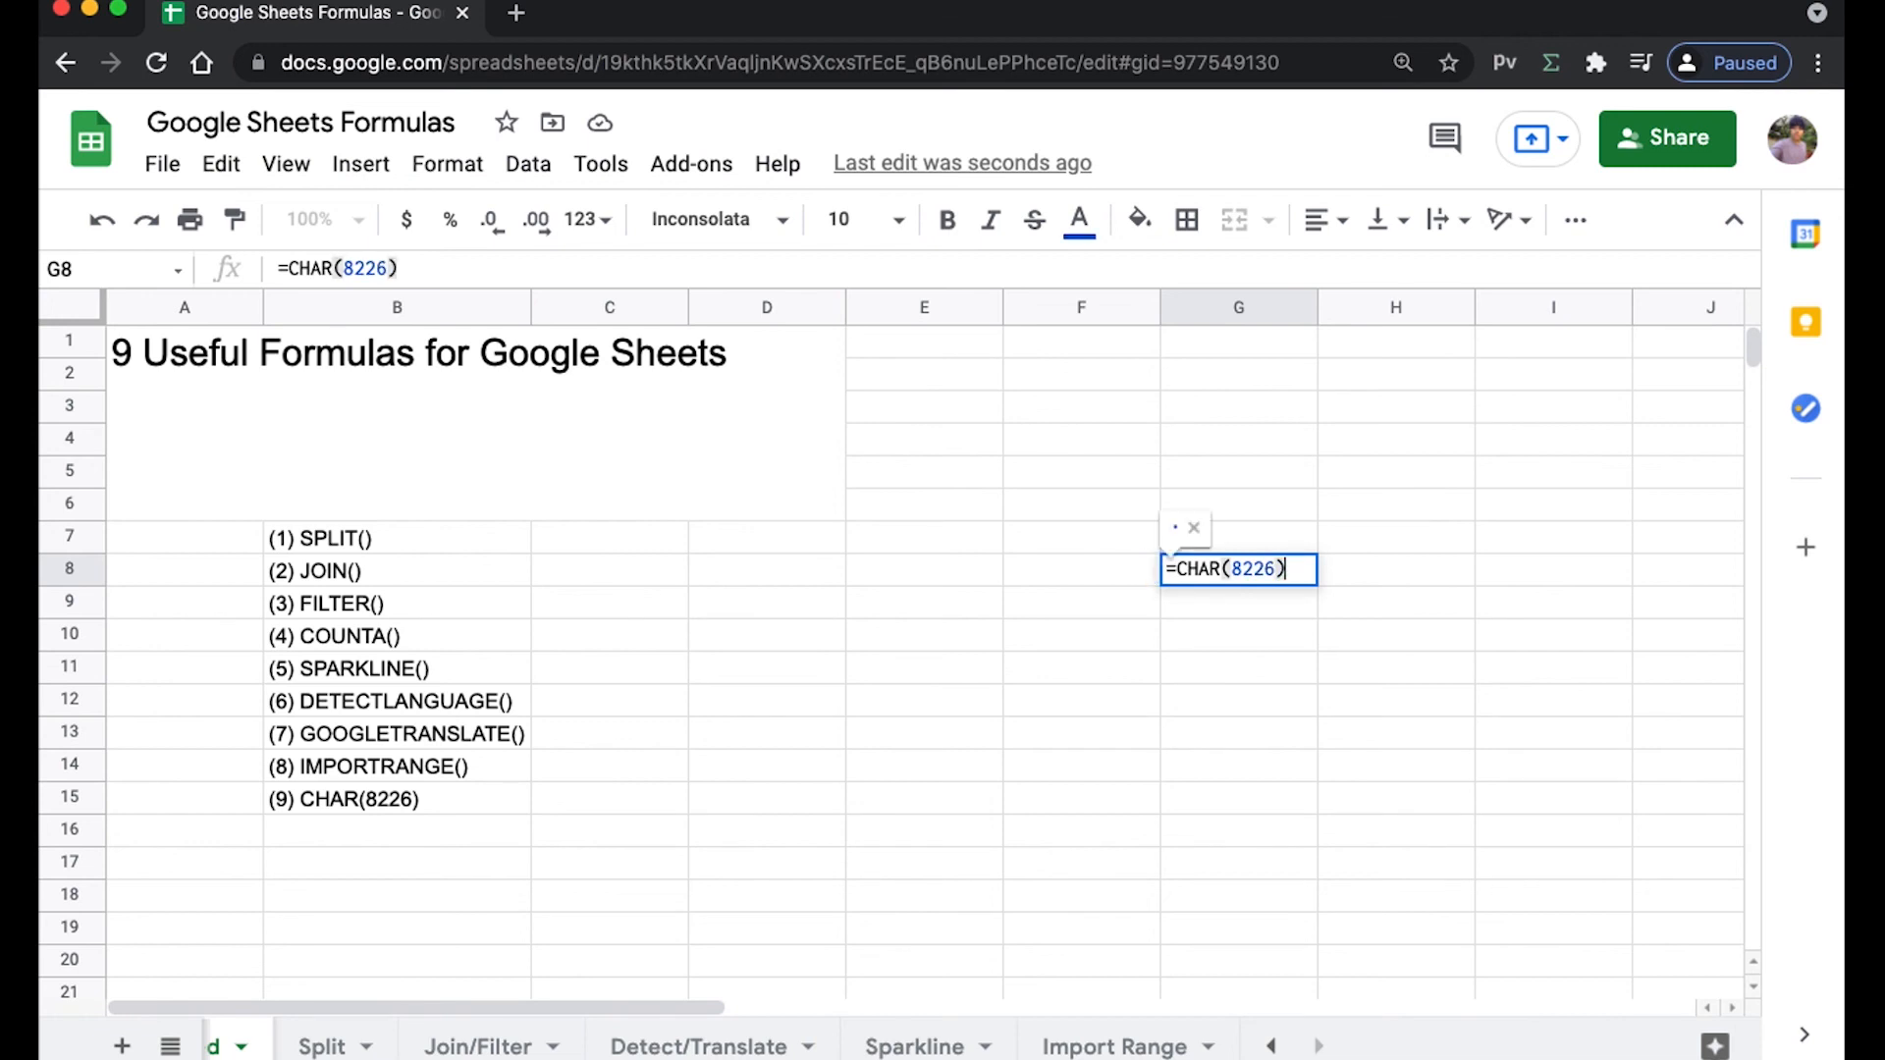
Append a quoted space and a quoted lowercase first name to G8's CHAR formula with & operators, commit it and reselect the cell.
text(&)
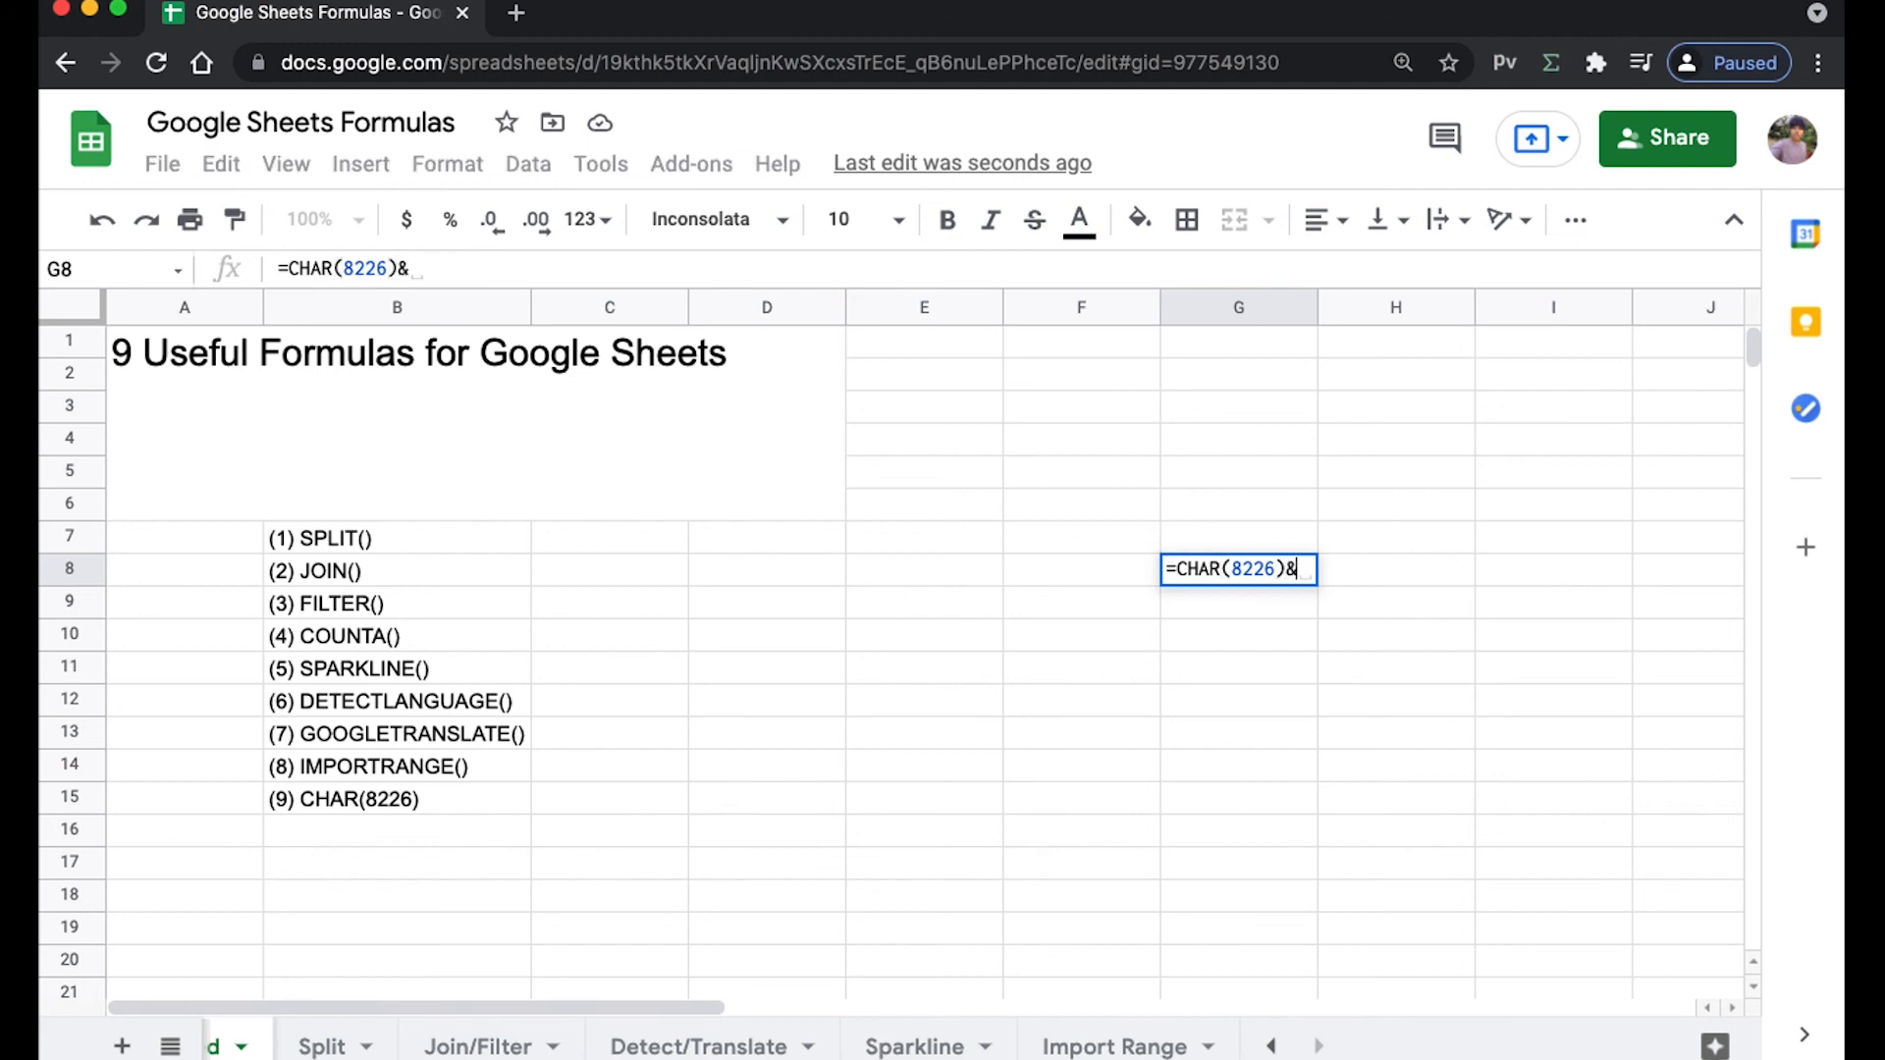
text(" ")
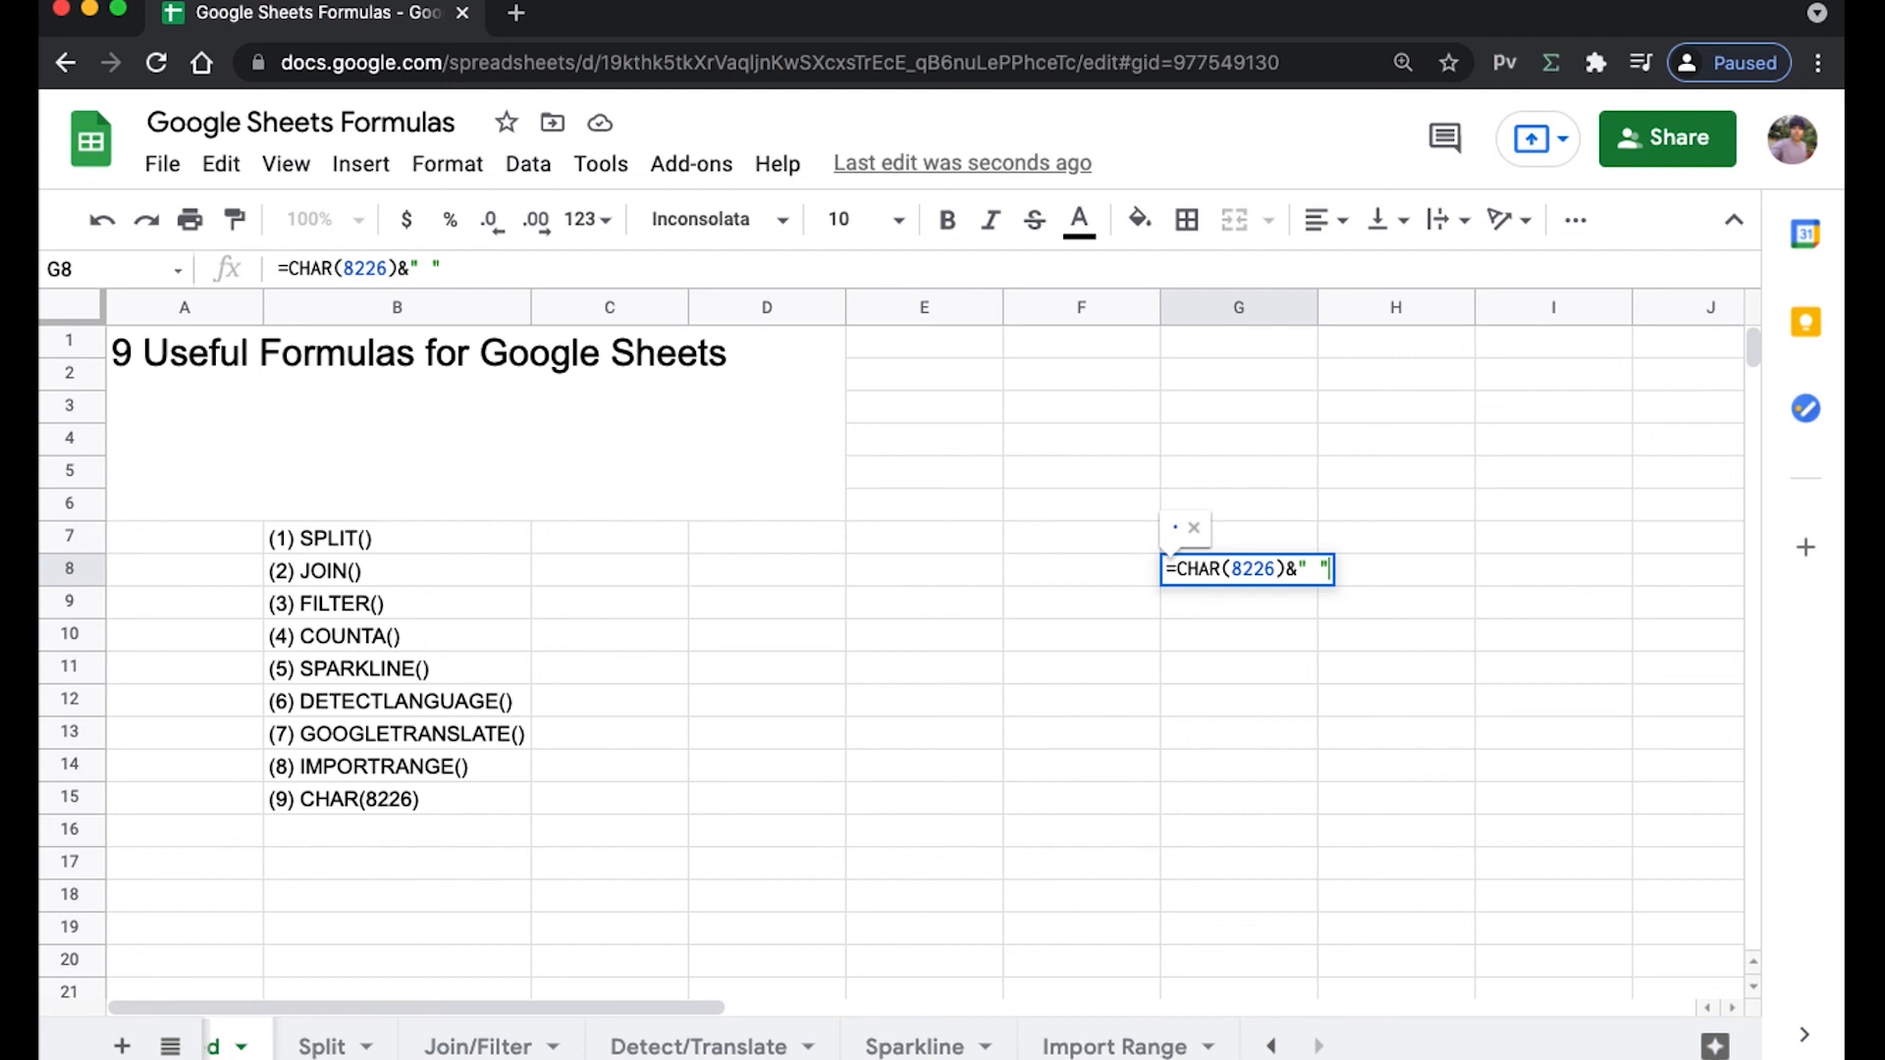
text(&)
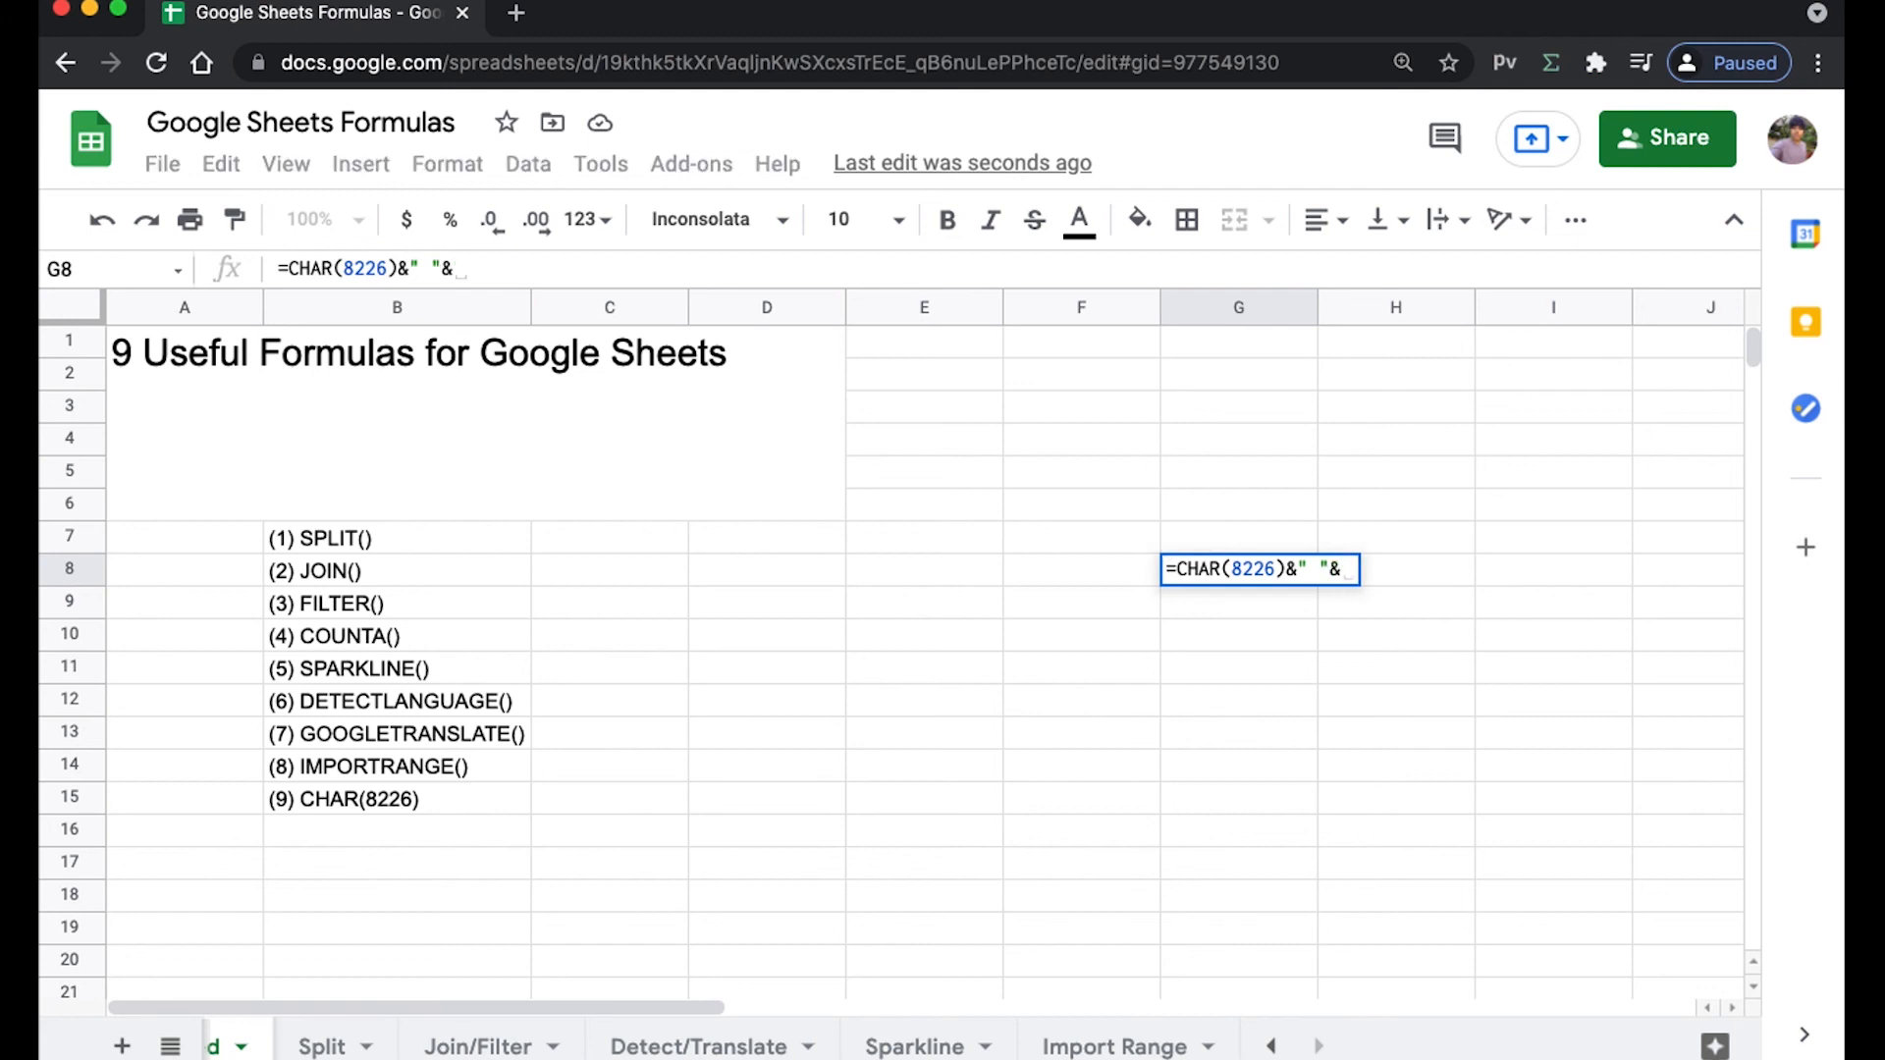
text(")
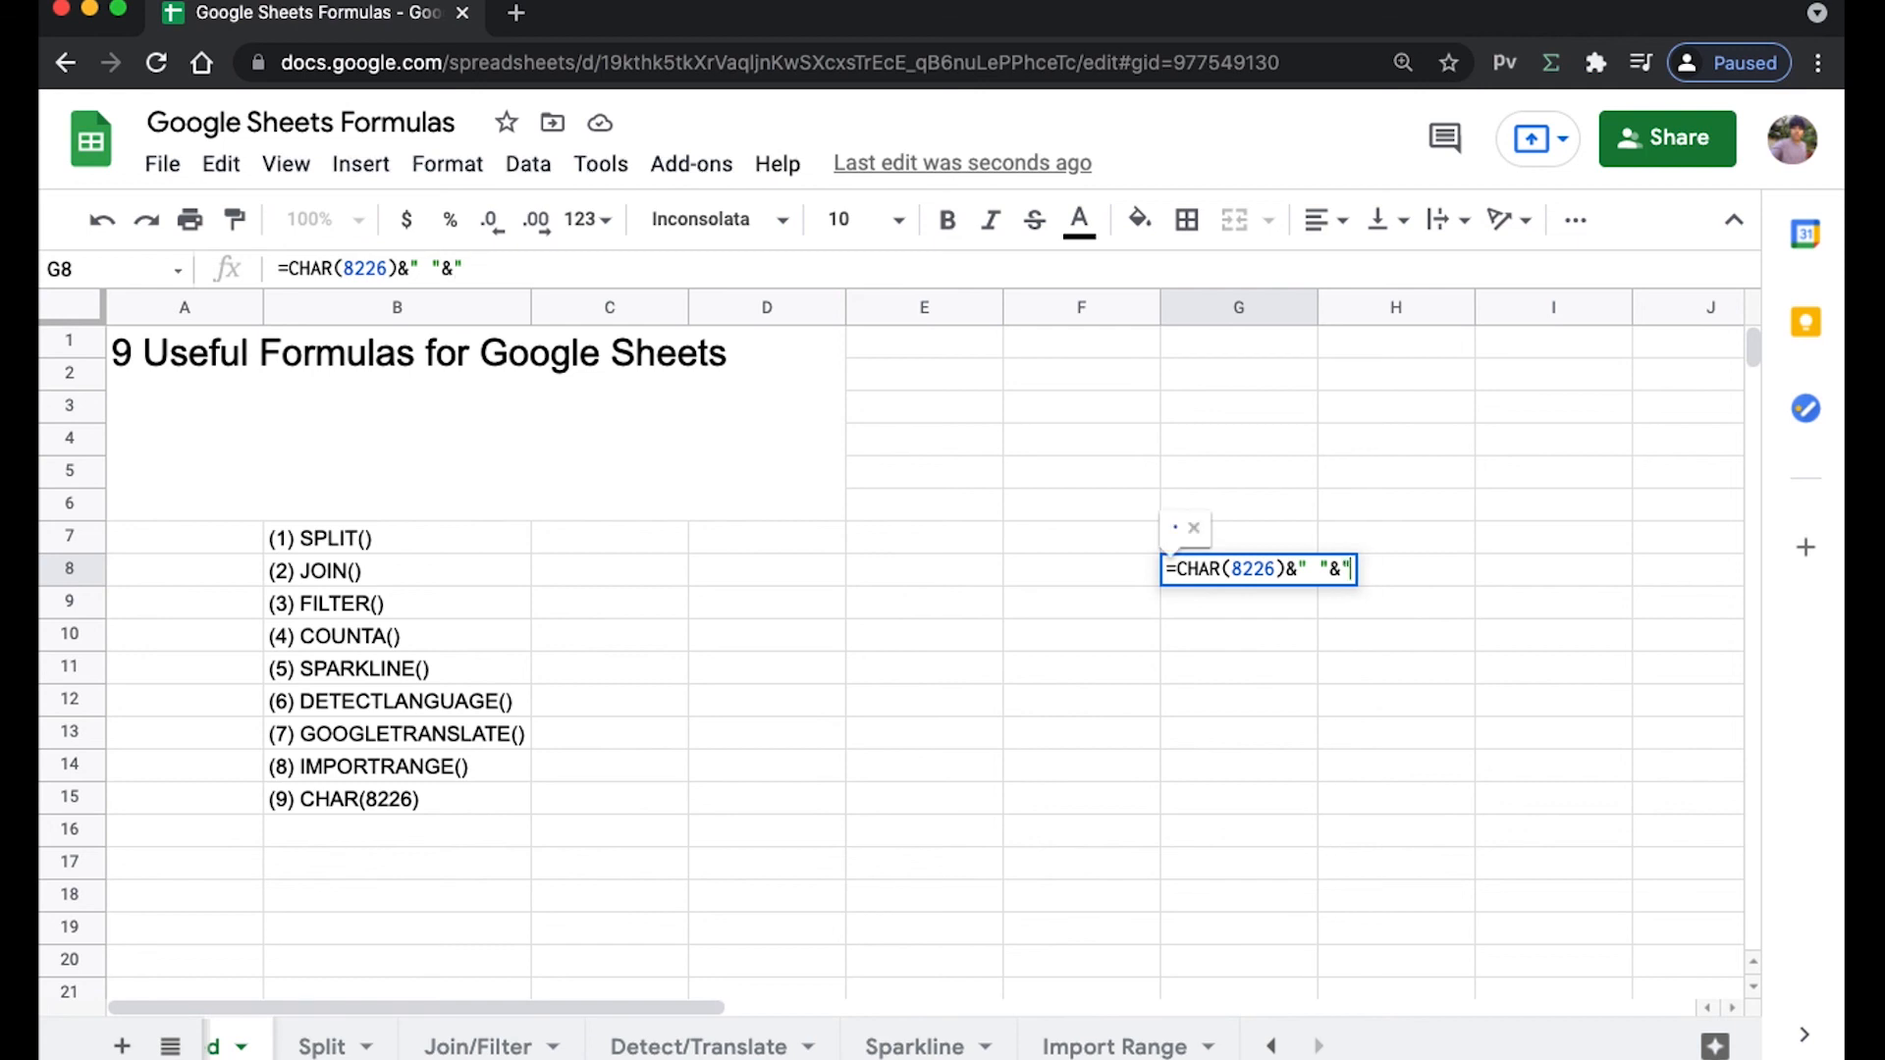
text(aryan")
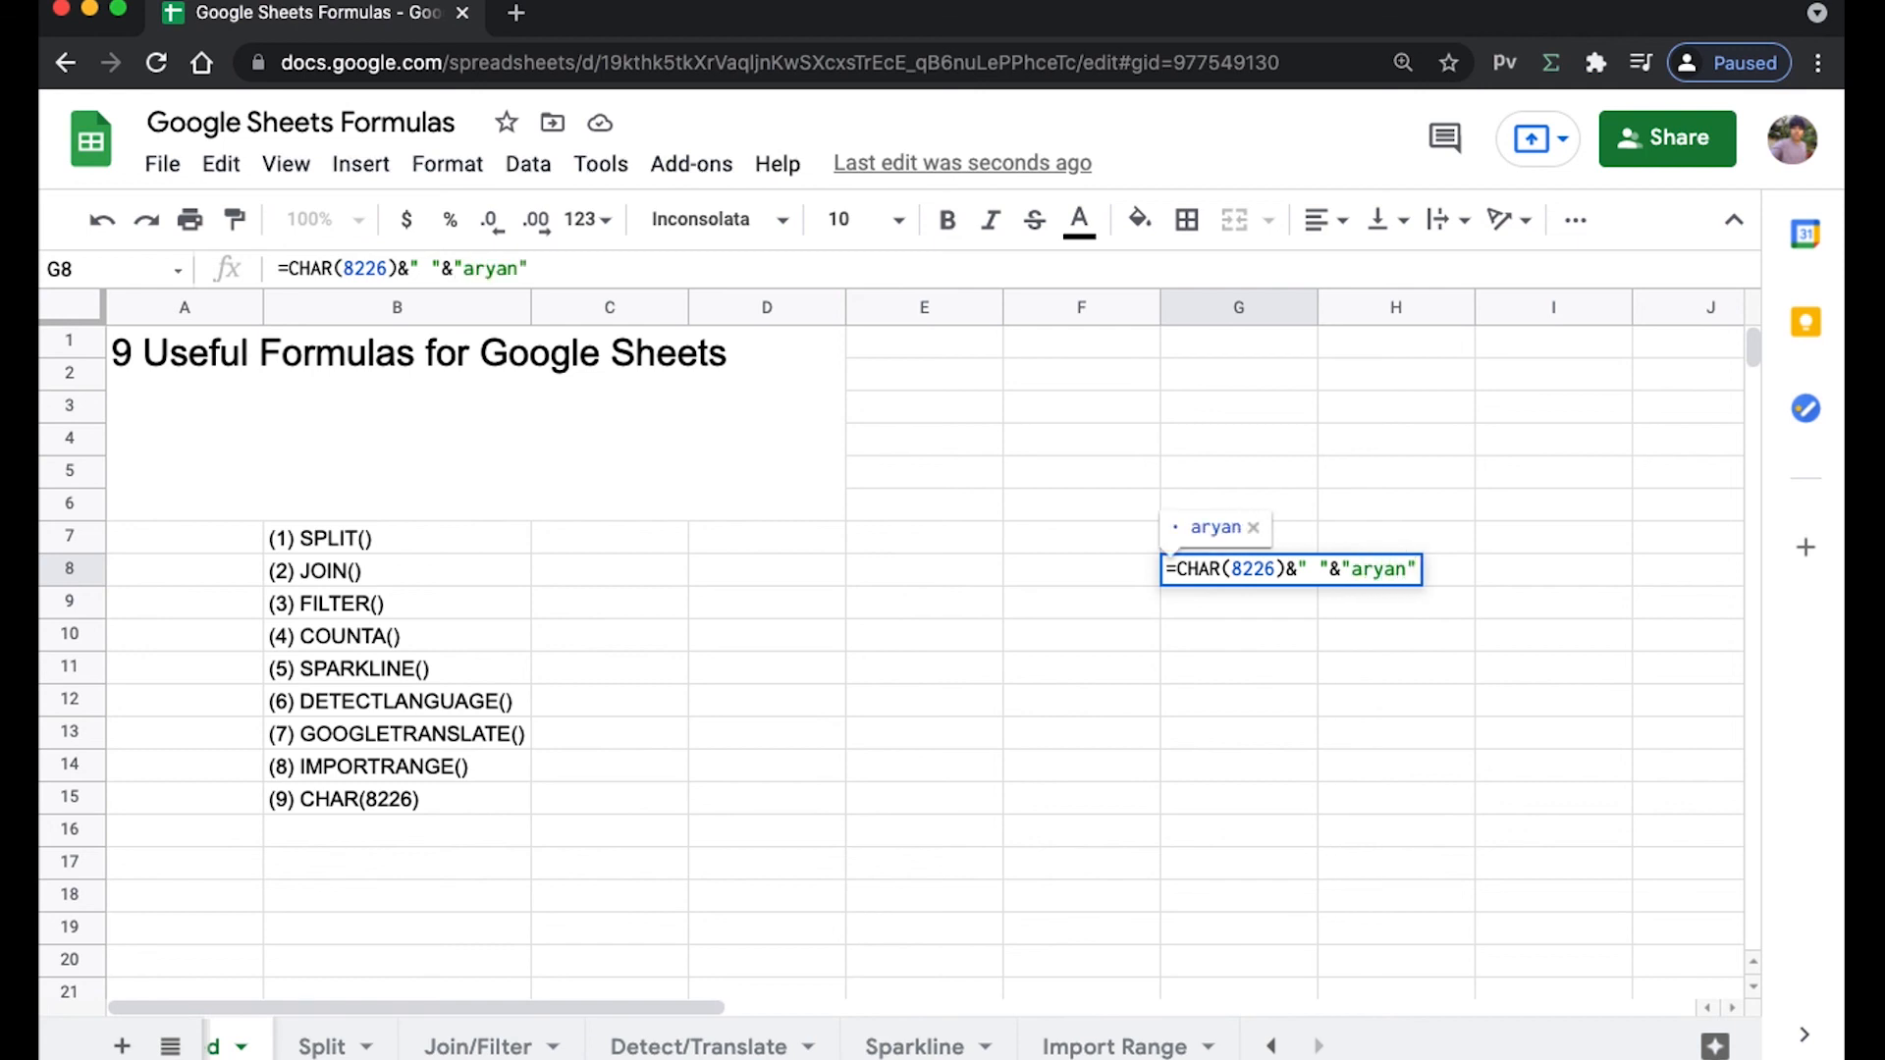
key(Return)
click(1198, 578)
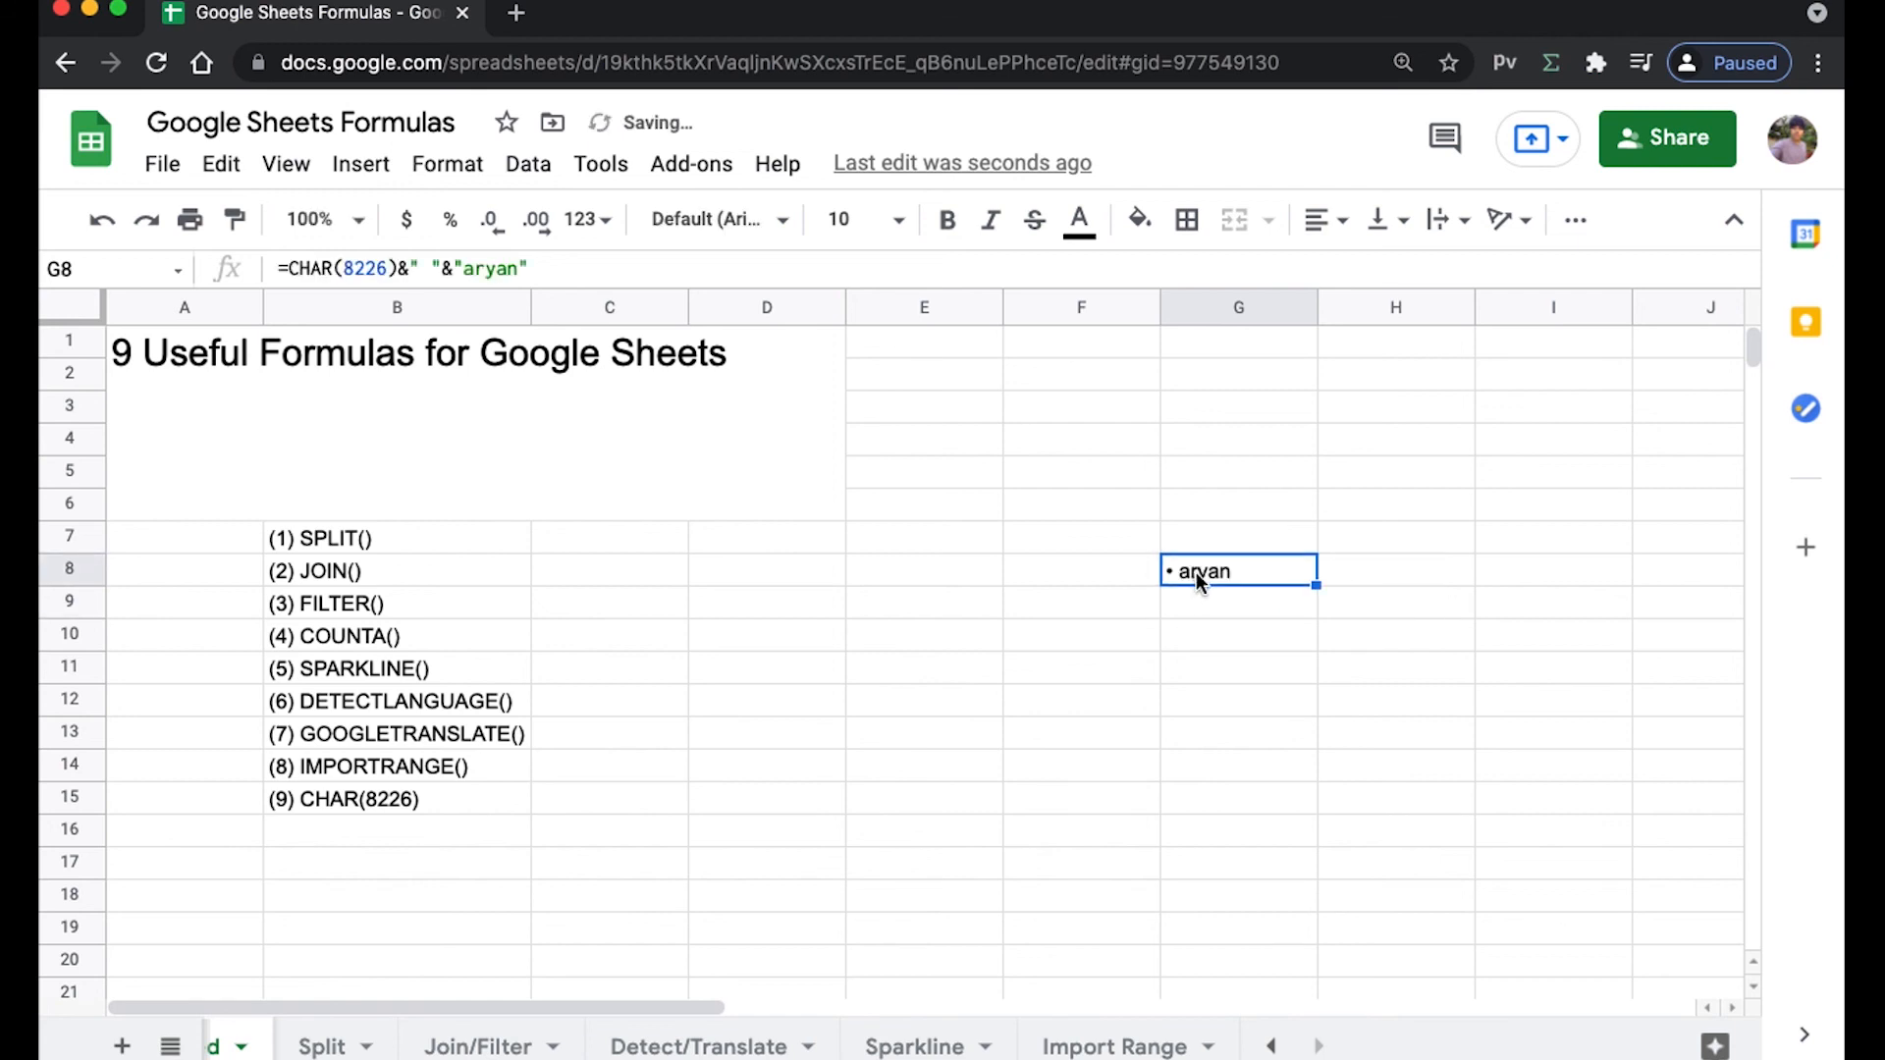